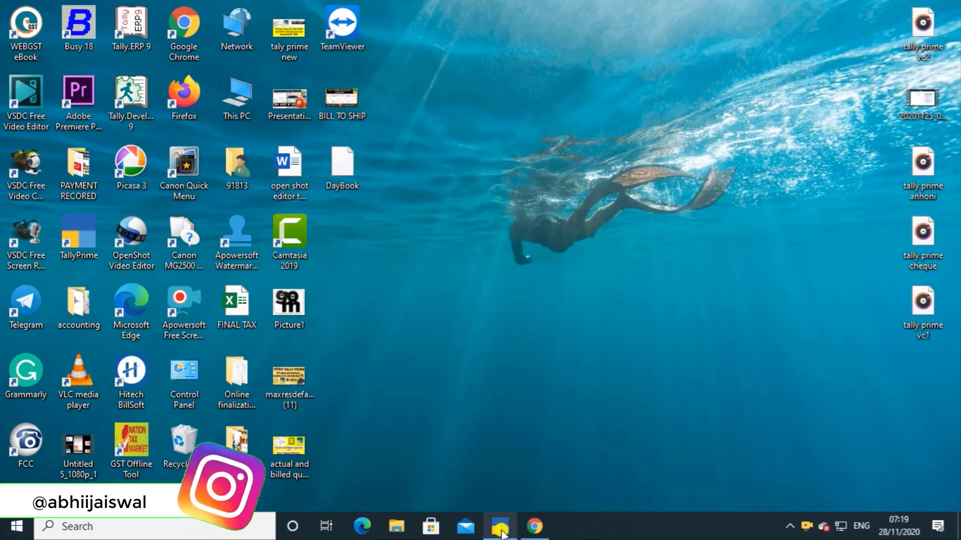
# Switch to TallyPrime and open the list of ledgers available for alteration.
pyautogui.moveTo(502, 535)
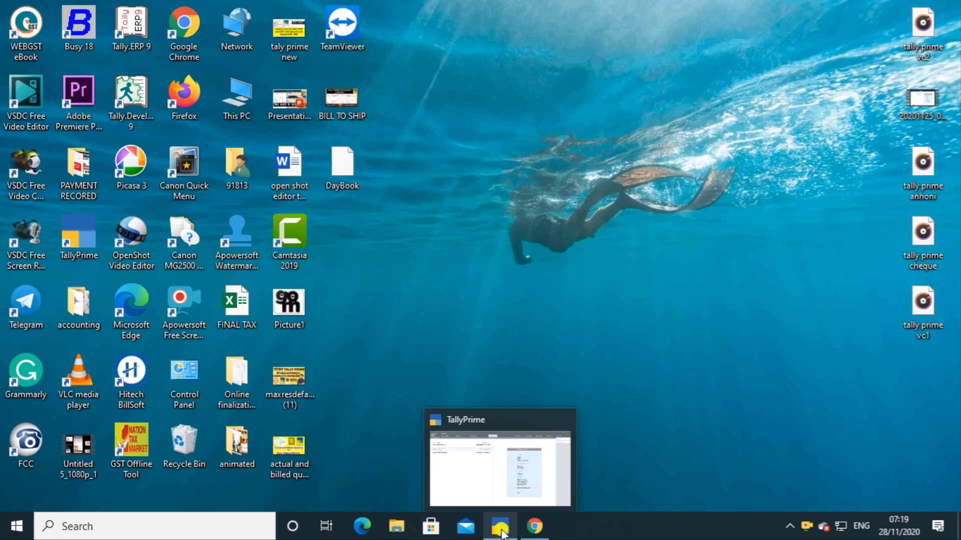
pyautogui.click(500, 526)
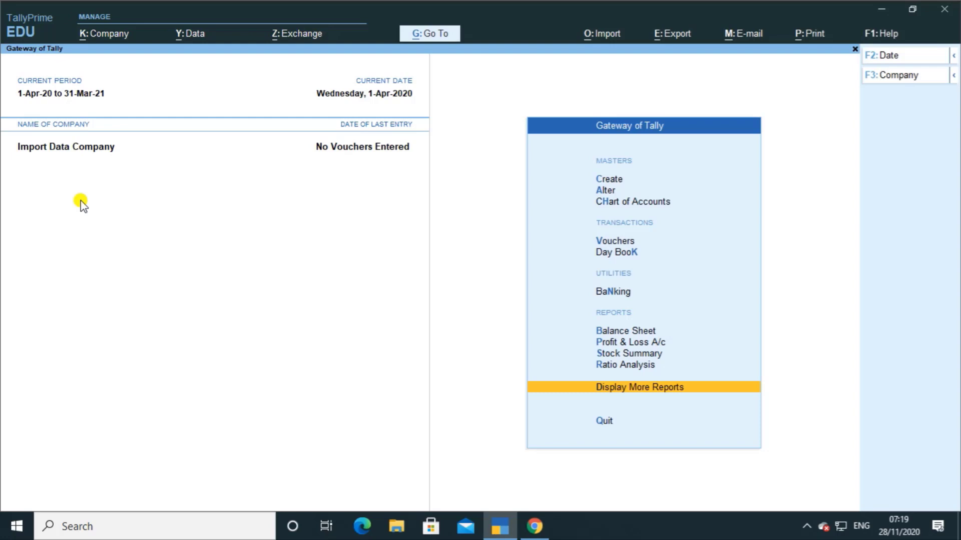
pyautogui.press('Up')
pyautogui.press('Up')
pyautogui.press('Up')
pyautogui.press('Up')
pyautogui.press('Up')
pyautogui.press('Up')
pyautogui.press('Up')
pyautogui.press('Up')
pyautogui.press('Up')
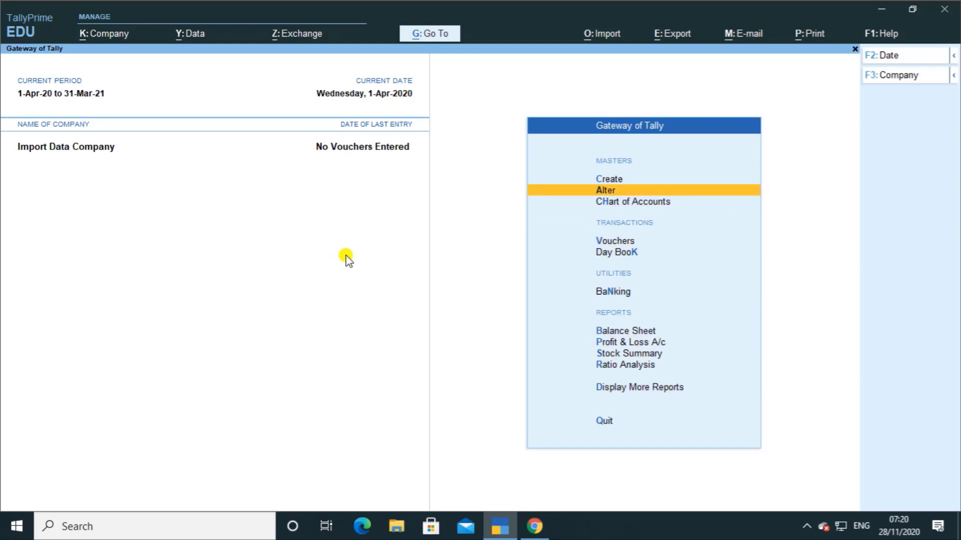
pyautogui.press('Return')
pyautogui.press('Down')
pyautogui.press('Return')
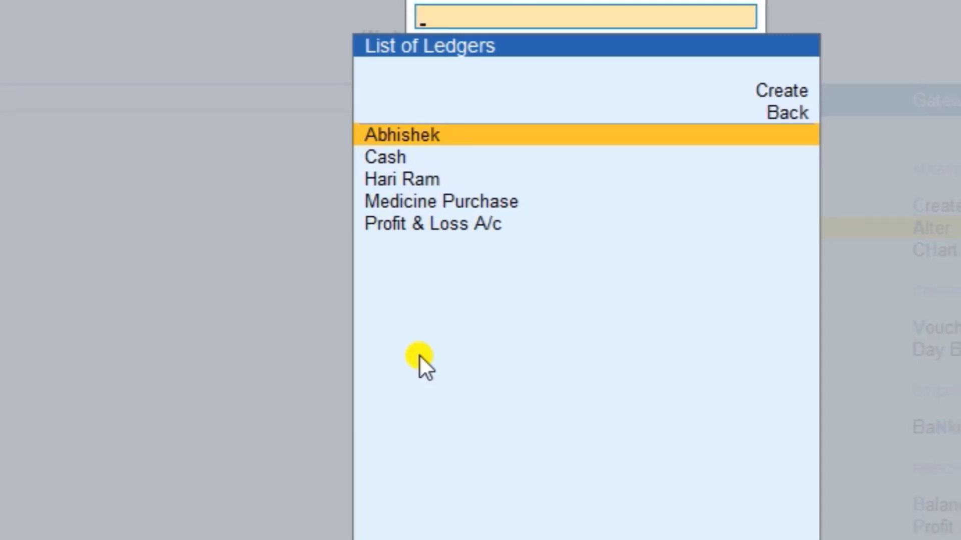
# Review the two creditor ledgers and the Medicine Purchase ledger, and return to the Gateway of Tally.
pyautogui.press('Return')
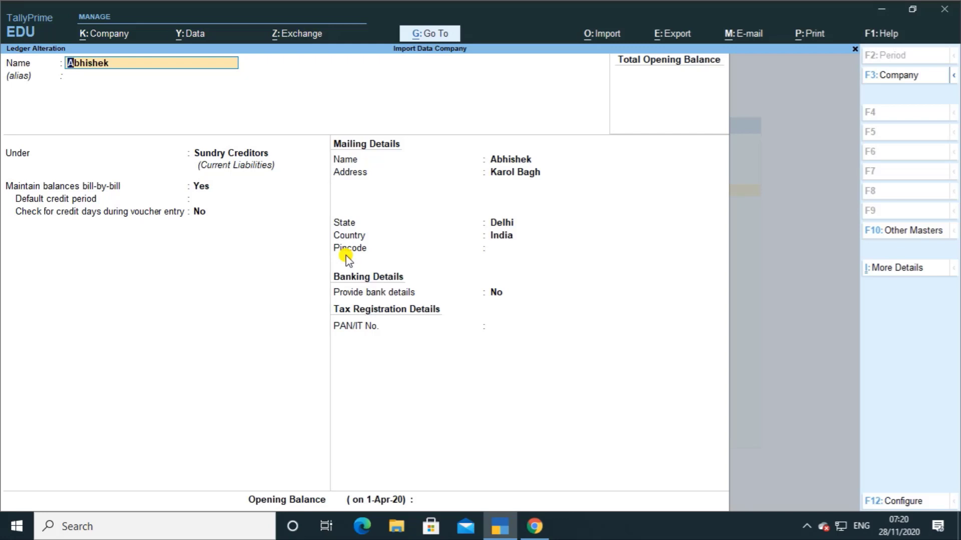
pyautogui.press('BackSpace')
pyautogui.press('Escape')
pyautogui.press('Down')
pyautogui.press('Down')
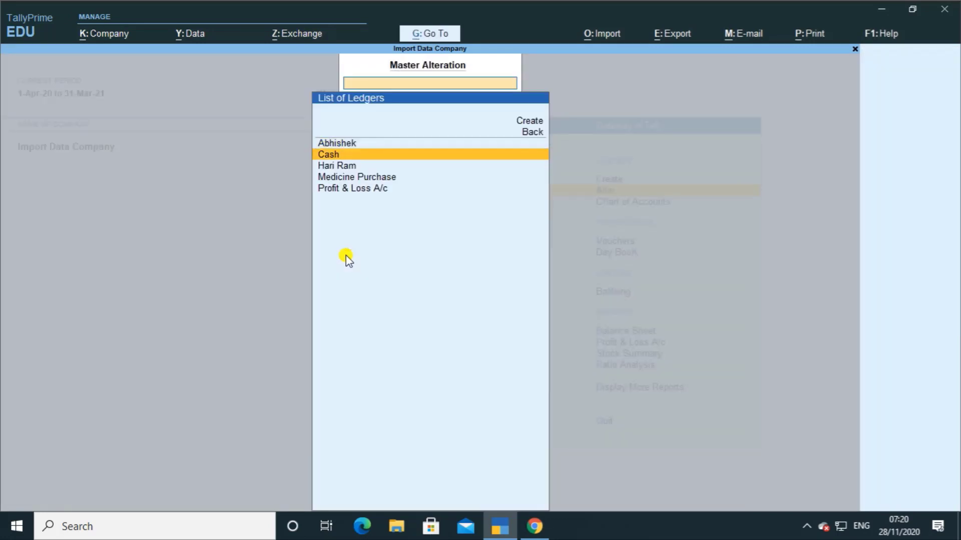
pyautogui.press('Return')
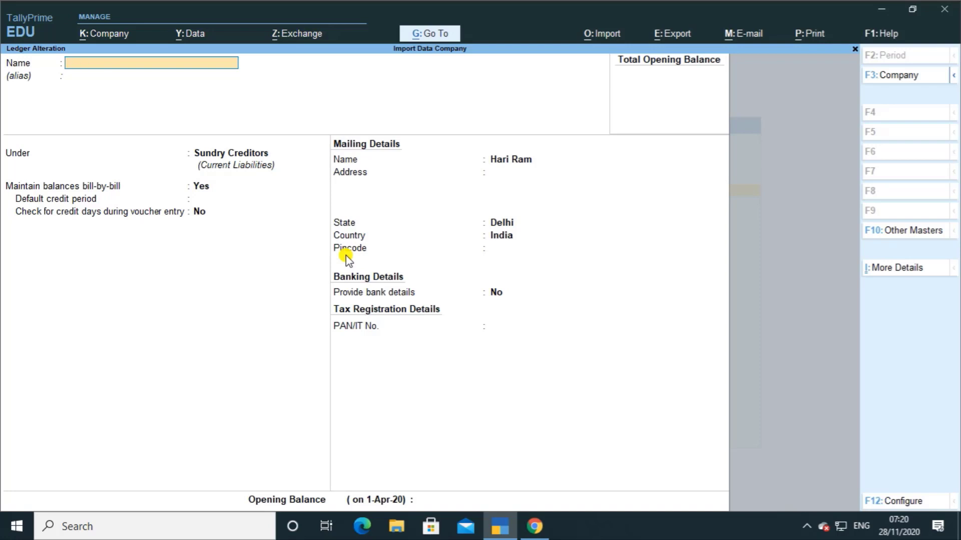
pyautogui.press('Escape')
pyautogui.press('Return')
pyautogui.press('Down')
pyautogui.press('Return')
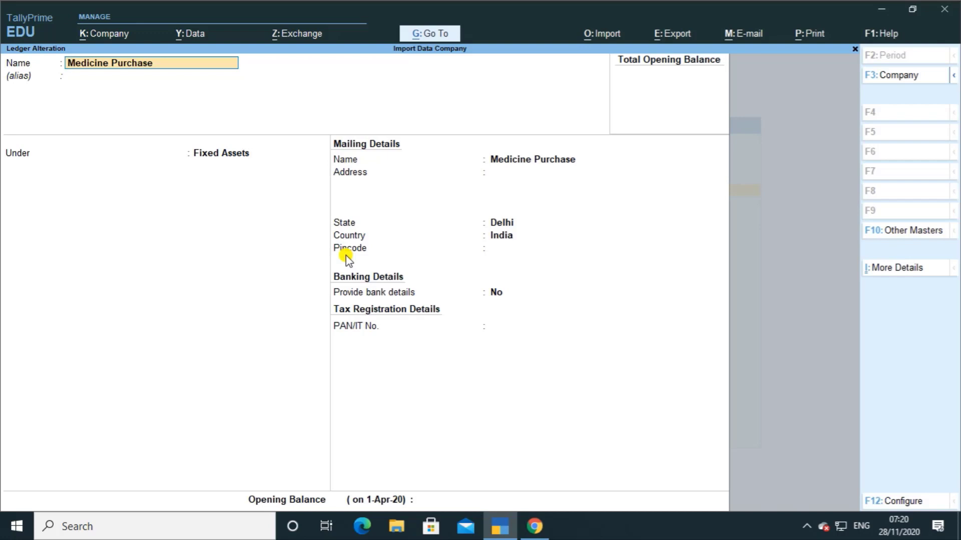
pyautogui.press('Escape')
pyautogui.press('Escape')
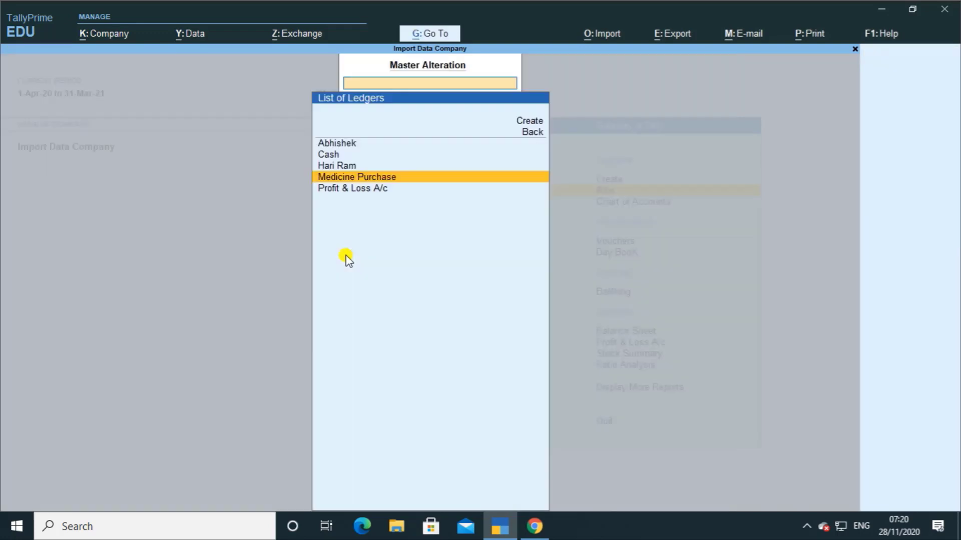
pyautogui.press('Escape')
pyautogui.press('Escape')
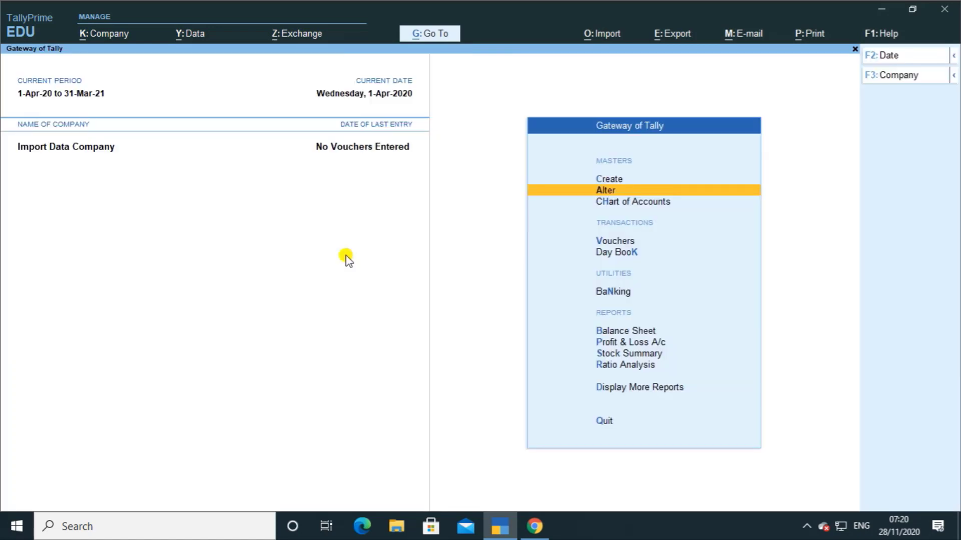
# Start a new journal voucher with both the voucher date and the effective date set to 1-4-2020.
pyautogui.press('Down')
pyautogui.press('Down')
pyautogui.press('Down')
pyautogui.press('Up')
pyautogui.press('Return')
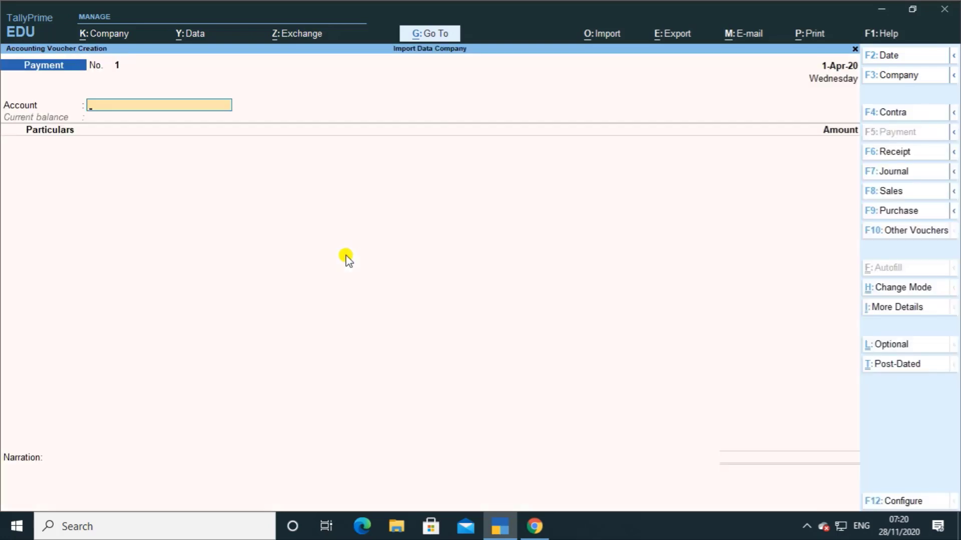
pyautogui.press('F7')
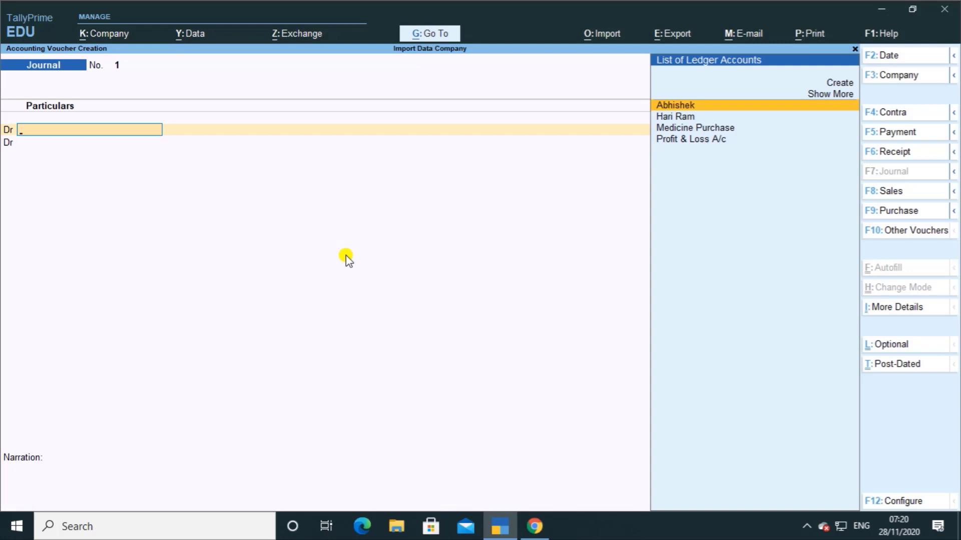
pyautogui.press('F2')
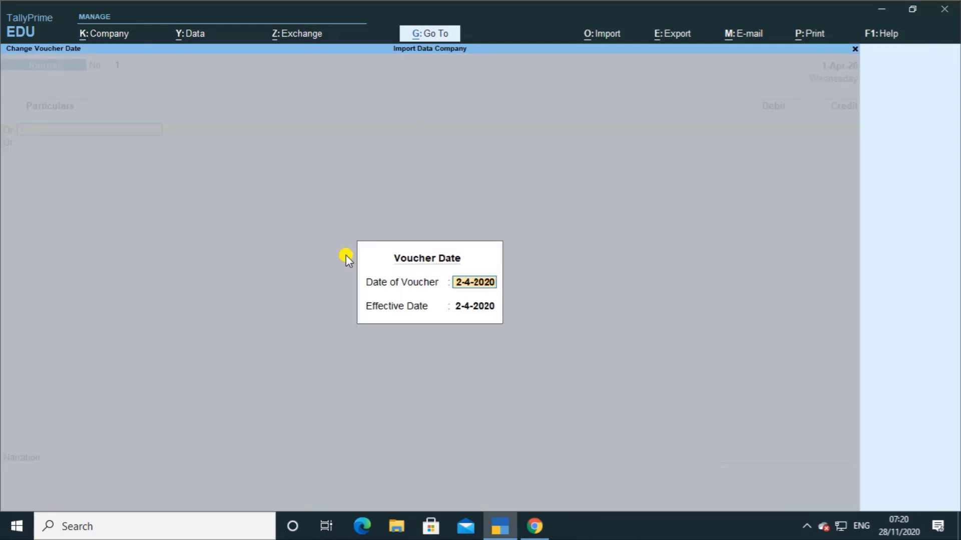
pyautogui.write('1.4')
pyautogui.press('Return')
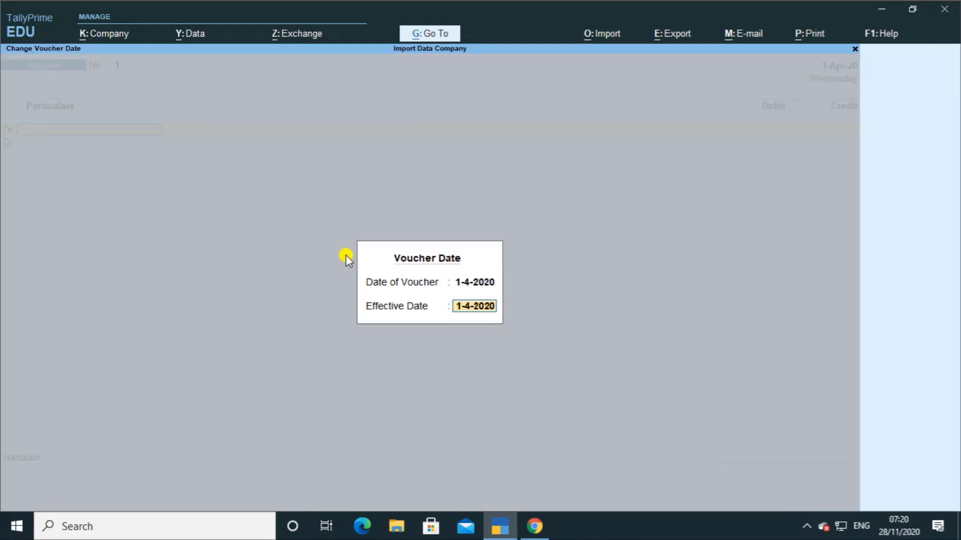
pyautogui.press('Return')
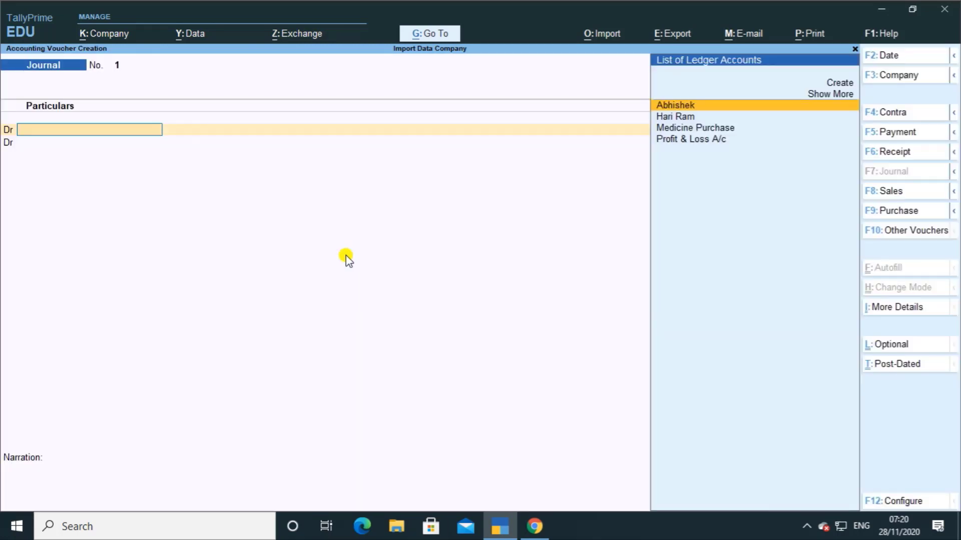
# Debit the Medicine Purchase ledger with 2,500 in the journal voucher.
pyautogui.press('Down')
pyautogui.press('Down')
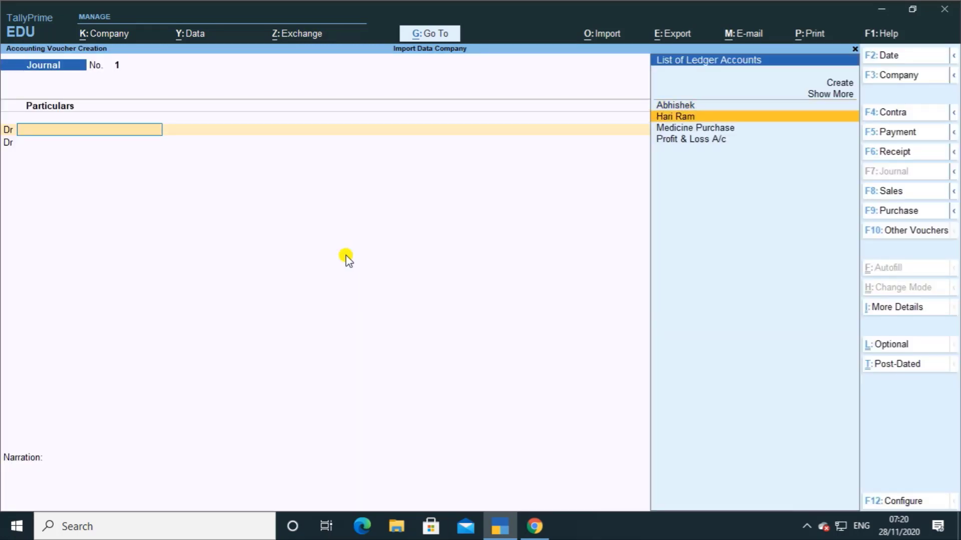
pyautogui.press('Return')
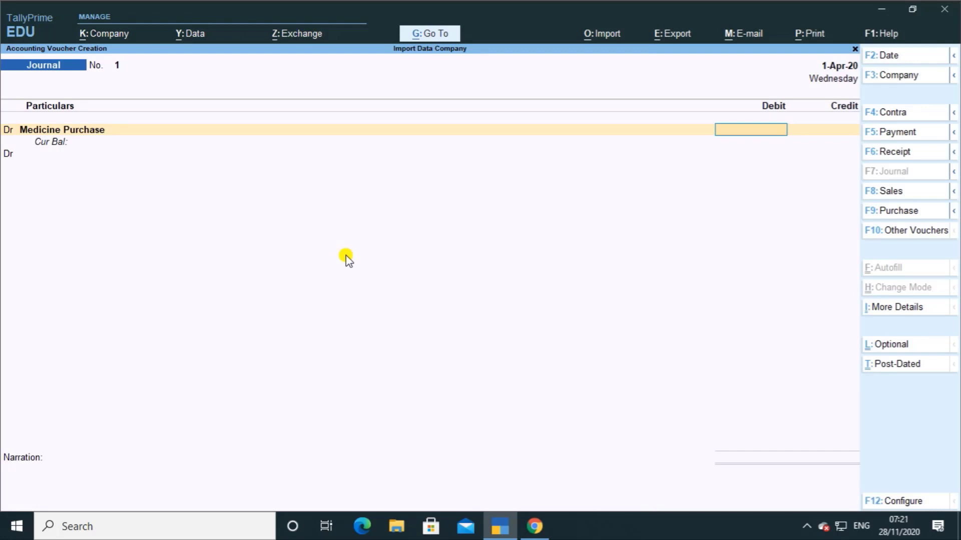
pyautogui.write('2500')
pyautogui.press('Return')
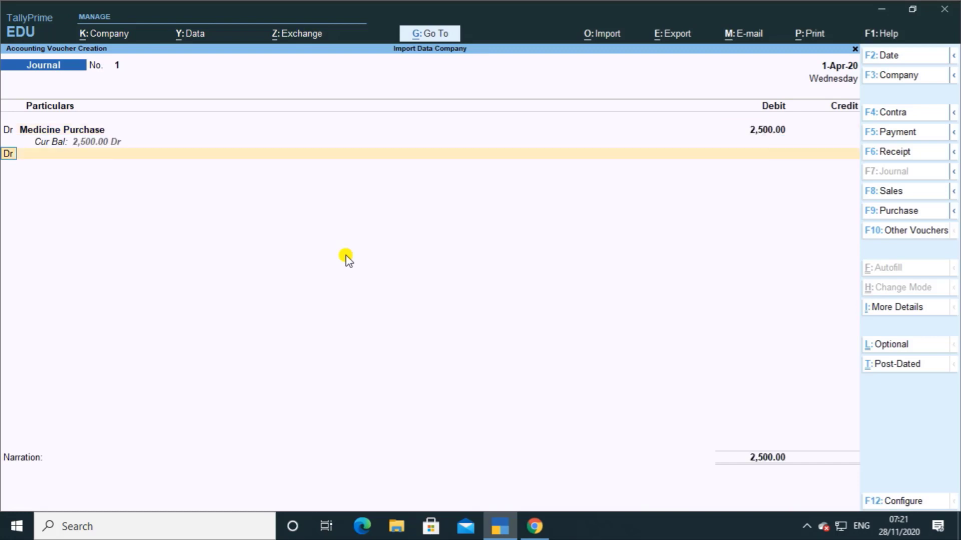
# Credit the first creditor's ledger in the journal voucher, allocating 2,000 On Account in its bill-wise details.
pyautogui.write('cr')
pyautogui.press('Return')
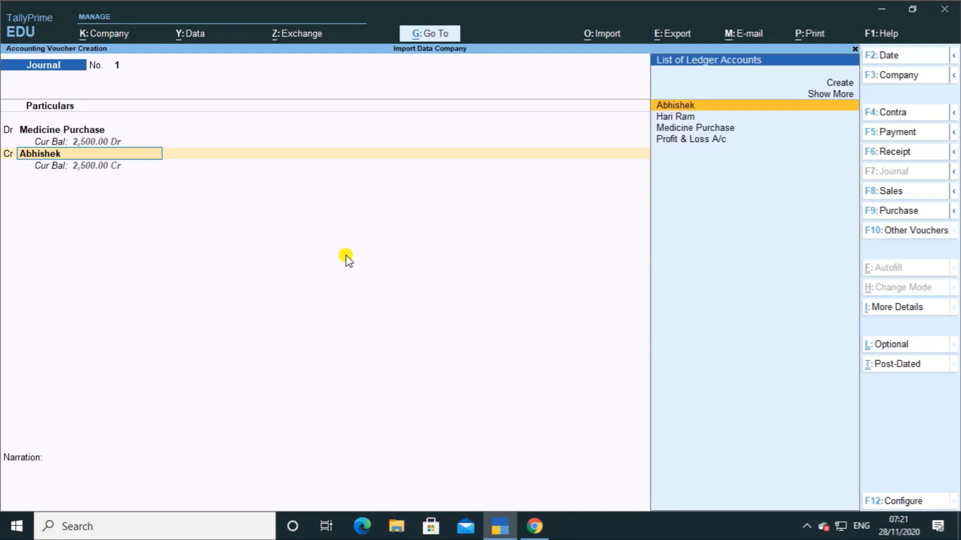
pyautogui.press('Return')
pyautogui.press('Return')
pyautogui.press('Return')
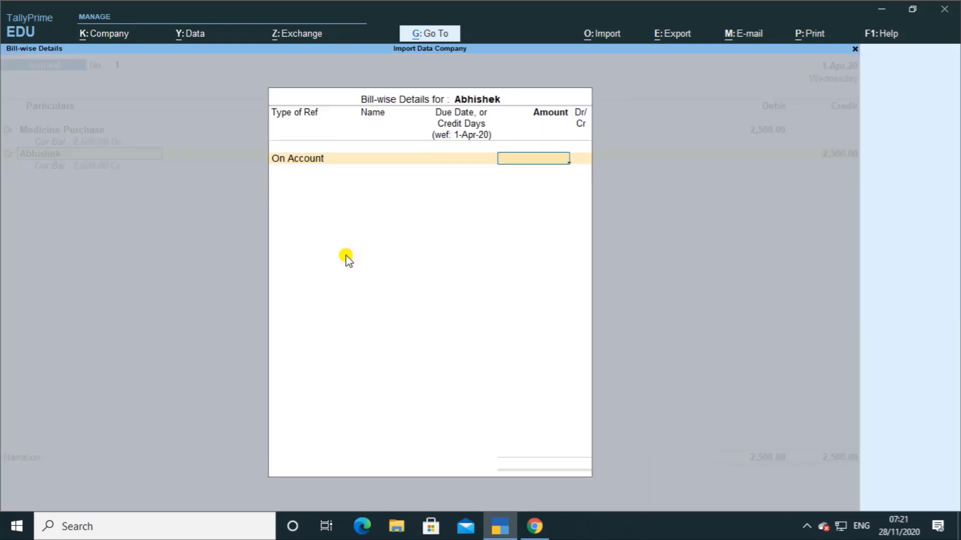
pyautogui.write('2000')
pyautogui.press('Return')
pyautogui.press('Return')
pyautogui.press('Return')
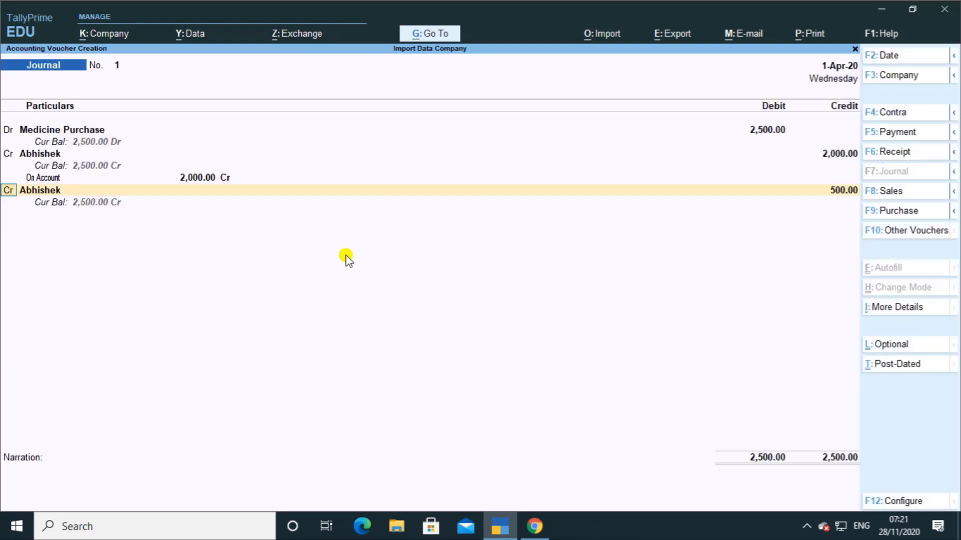
pyautogui.press('Return')
pyautogui.press('Return')
pyautogui.press('Return')
pyautogui.press('Return')
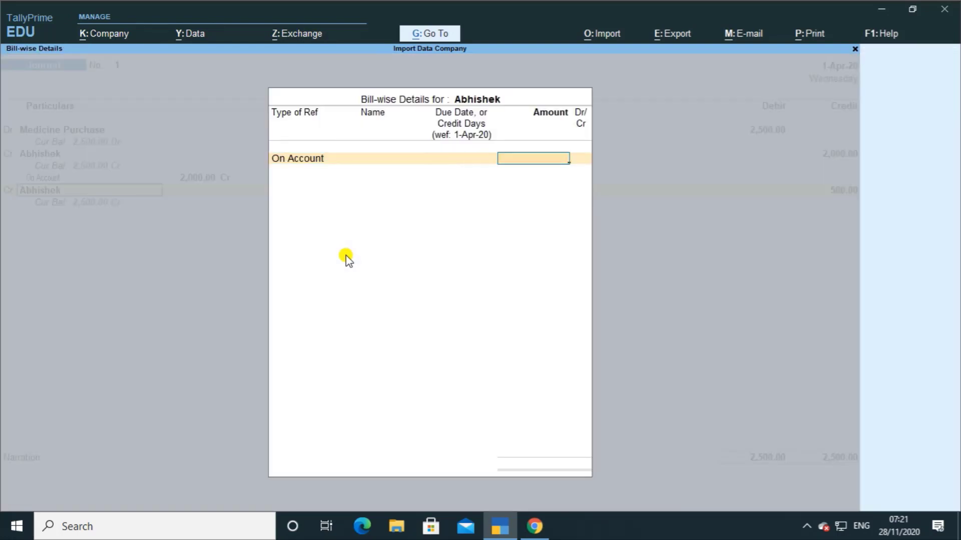
pyautogui.press('Return')
pyautogui.press('Return')
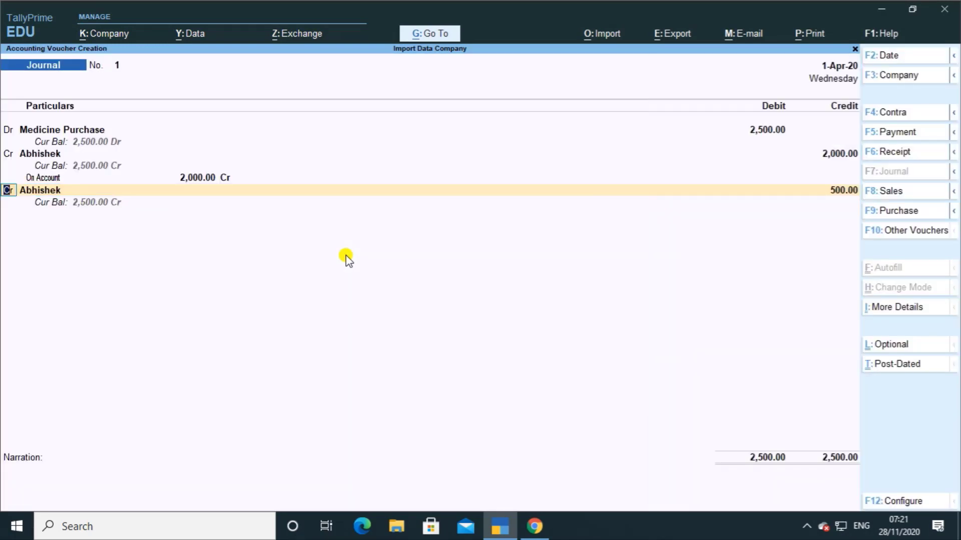
# Set the creditor's On Account allocation to 2,500 and continue to the voucher's narration.
pyautogui.press('BackSpace')
pyautogui.press('BackSpace')
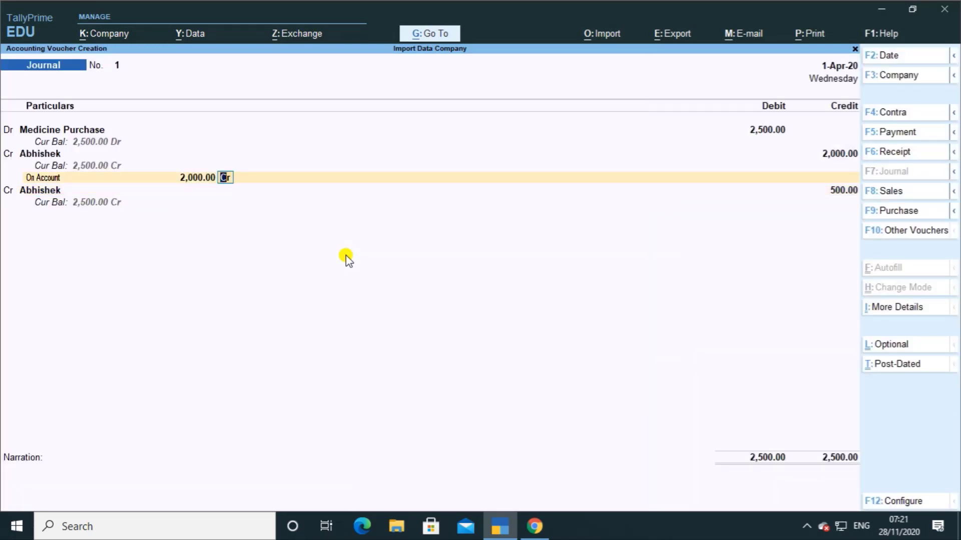
pyautogui.press('BackSpace')
pyautogui.press('Return')
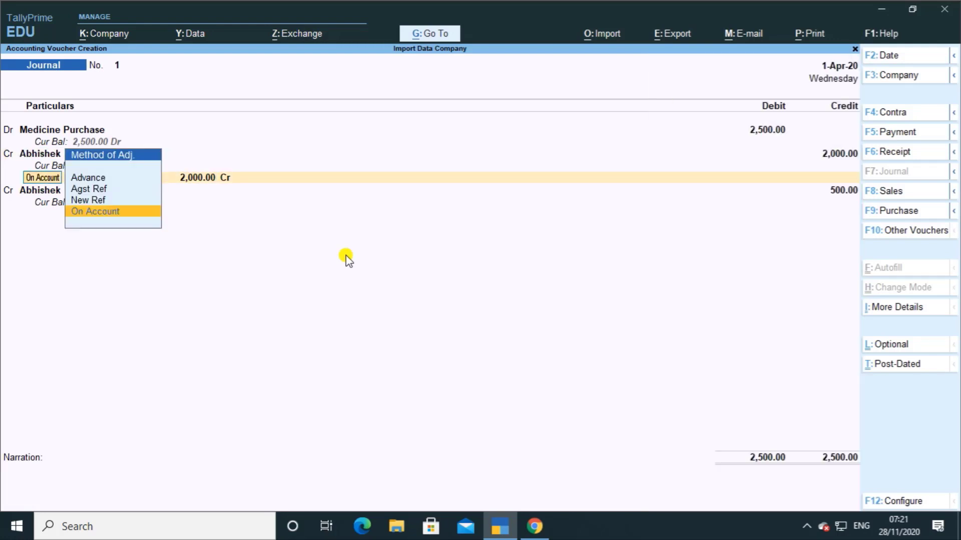
pyautogui.press('Return')
pyautogui.press('BackSpace')
pyautogui.write('2500')
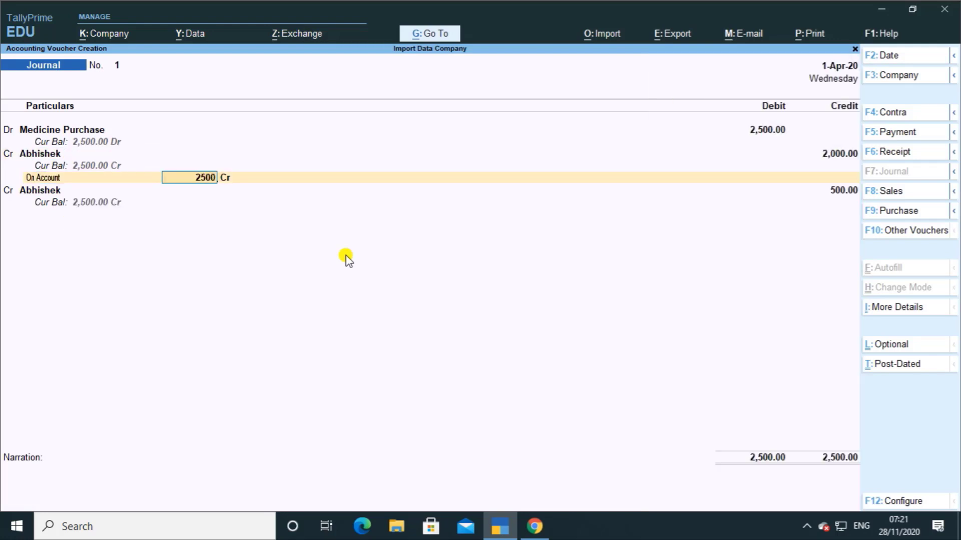
pyautogui.press('Return')
pyautogui.press('Return')
pyautogui.press('Return')
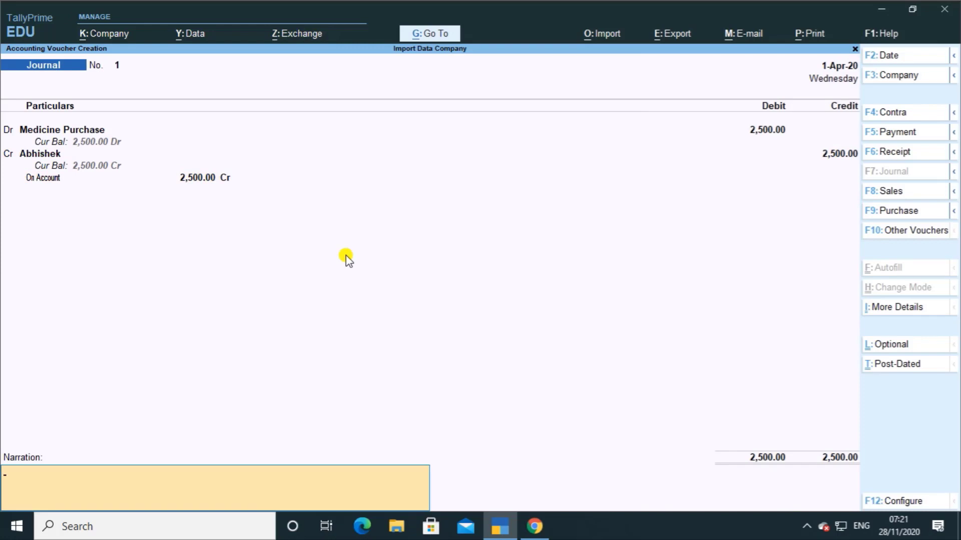
# Enter the narration "paid medicine purchase on credit" and save the journal voucher.
pyautogui.write('paid me')
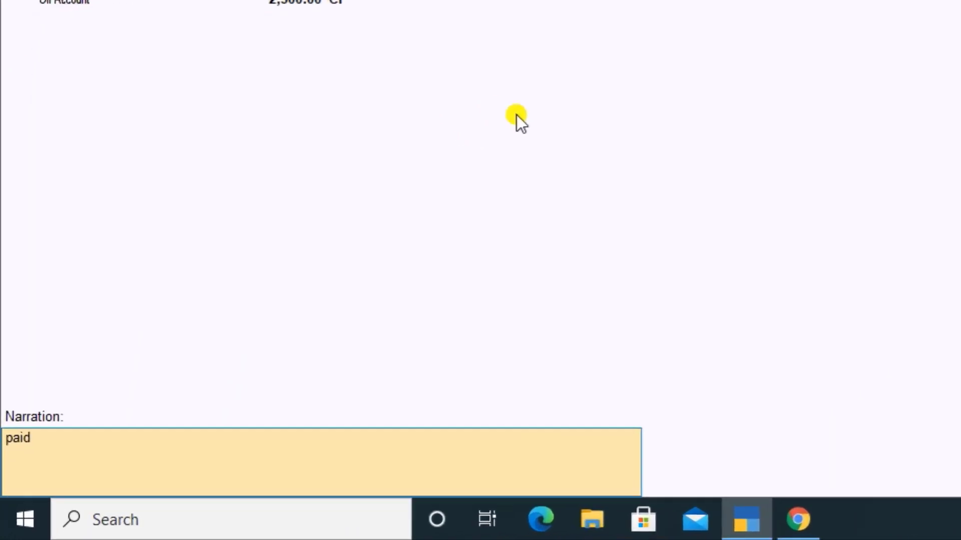
pyautogui.write('di')
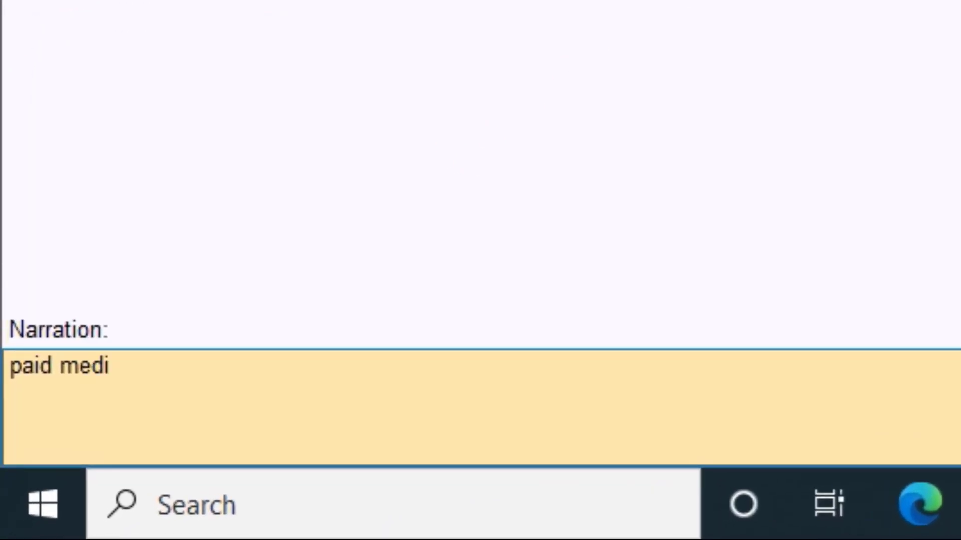
pyautogui.write('cine purchase')
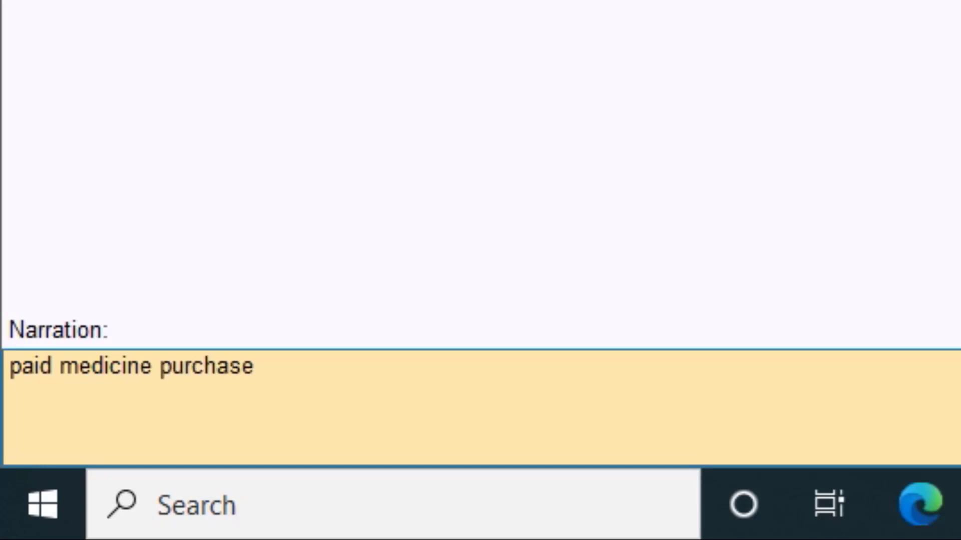
pyautogui.write(' on credit')
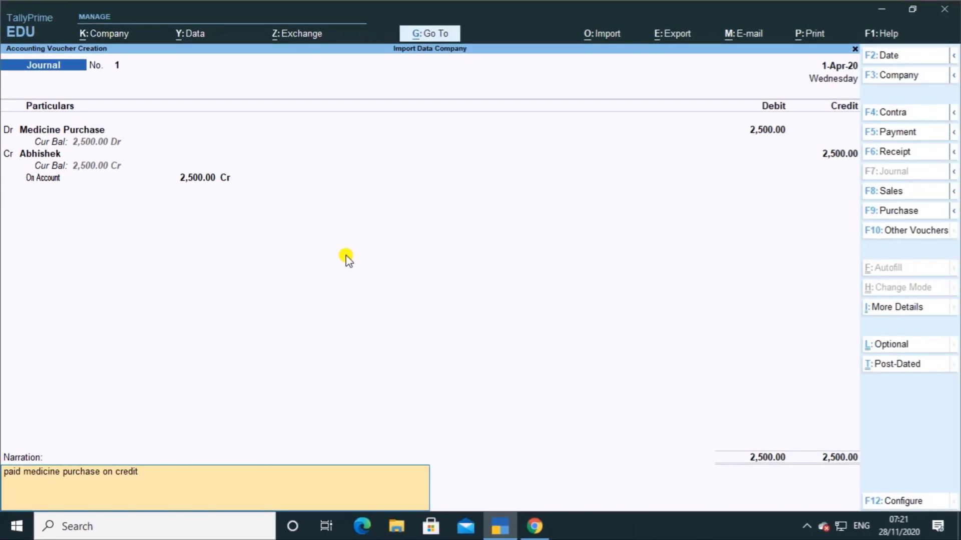
pyautogui.press('Return')
pyautogui.click(349, 259)
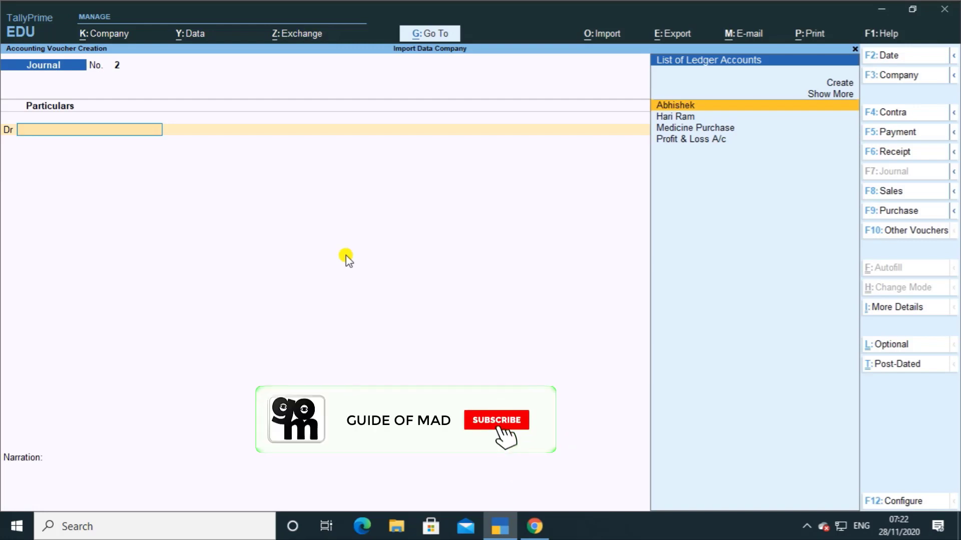
# Leave voucher entry and open the Day Book to view the recorded journal voucher.
pyautogui.press('Escape')
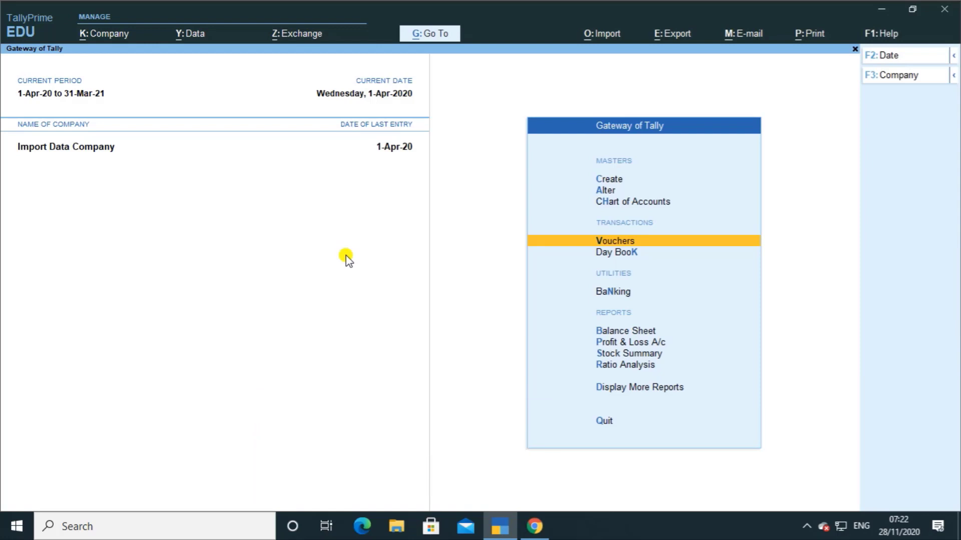
pyautogui.press('Down')
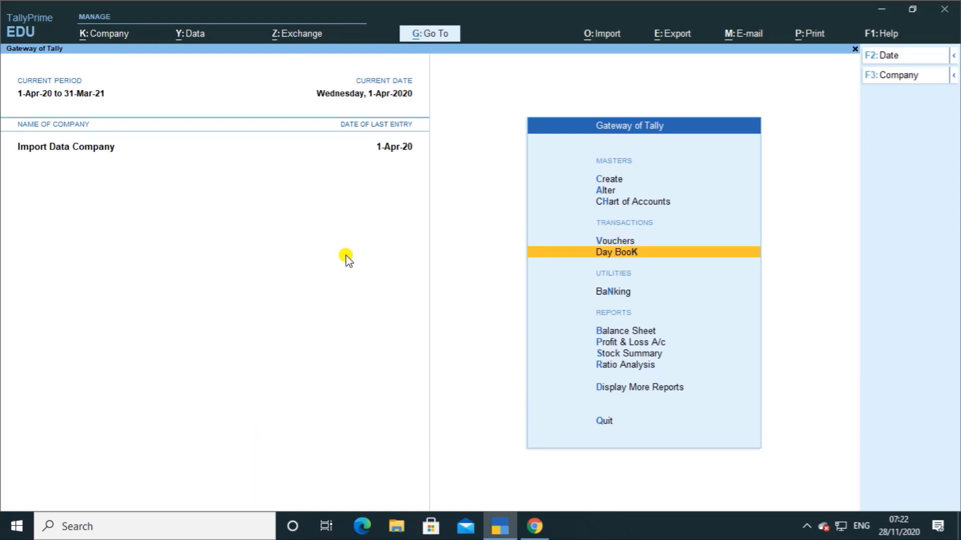
pyautogui.press('Down')
pyautogui.press('Down')
pyautogui.press('Down')
pyautogui.press('Up')
pyautogui.press('Up')
pyautogui.press('Up')
pyautogui.press('Return')
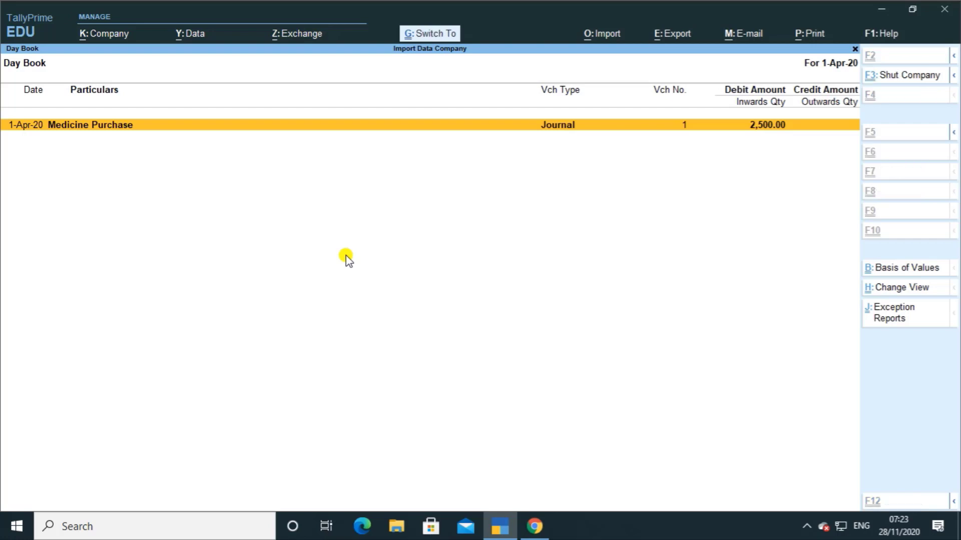
# Open the export configuration for the Day Book and choose XML (Data Interchange) as the file format.
pyautogui.hotkey('ctrl', 'e')
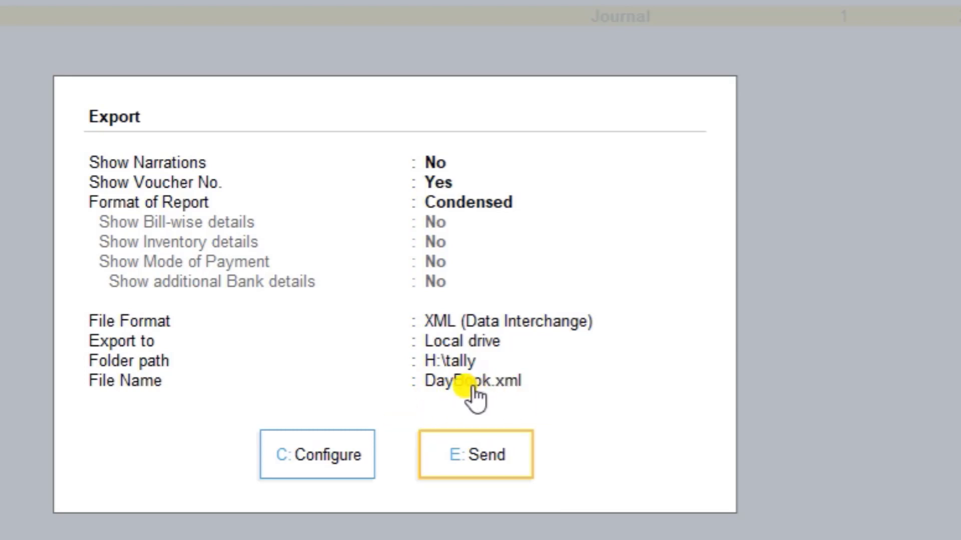
pyautogui.click(311, 461)
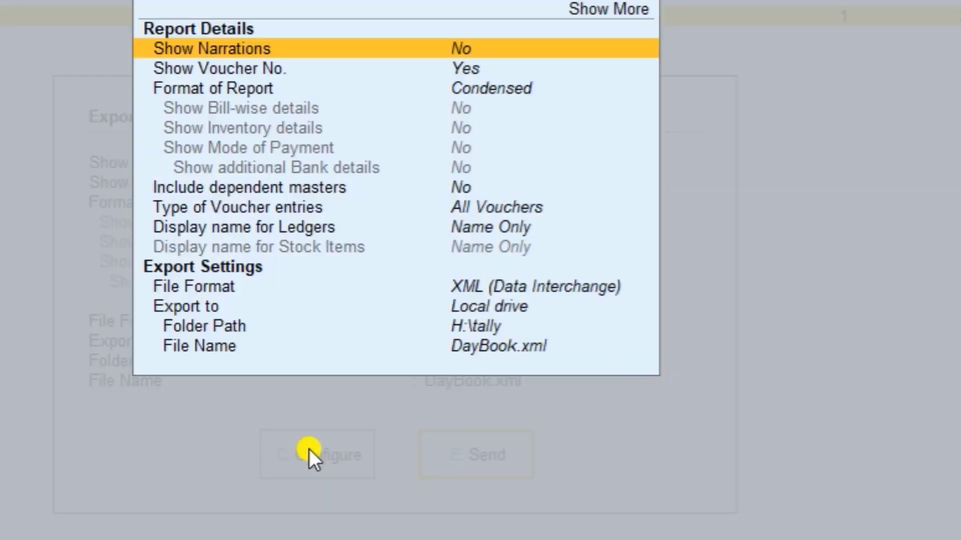
pyautogui.press('Down')
pyautogui.press('Down')
pyautogui.press('Down')
pyautogui.press('Down')
pyautogui.press('Down')
pyautogui.press('Down')
pyautogui.press('Down')
pyautogui.press('Down')
pyautogui.press('Down')
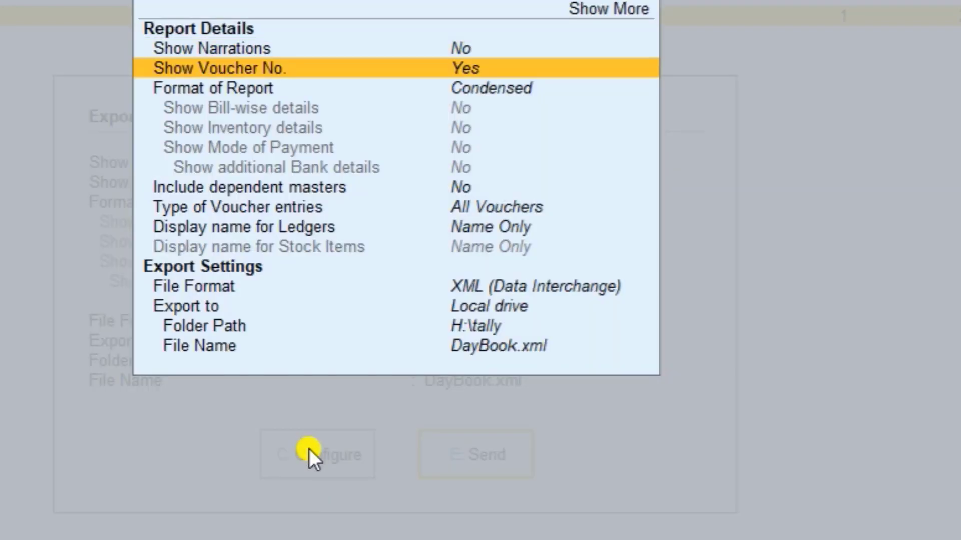
pyautogui.press('Down')
pyautogui.press('Down')
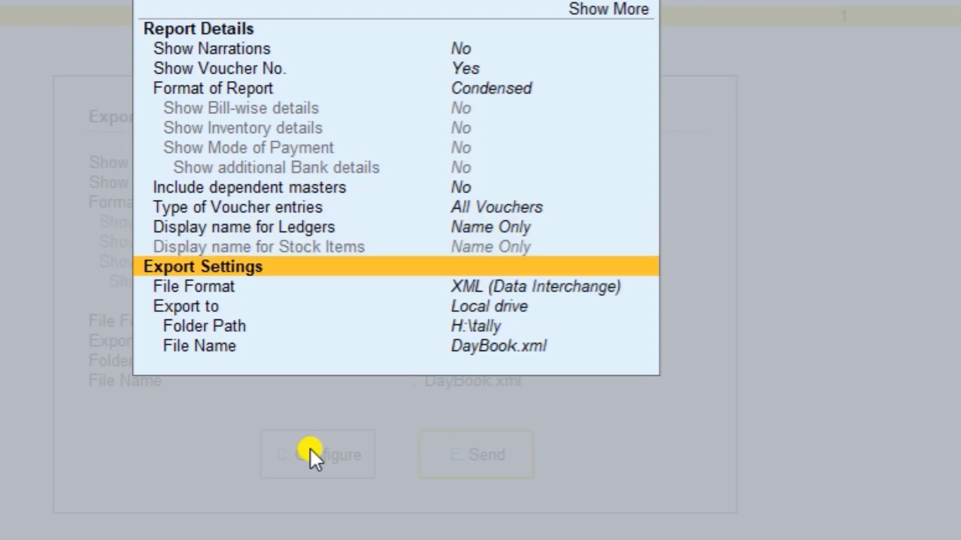
pyautogui.press('Down')
pyautogui.press('Return')
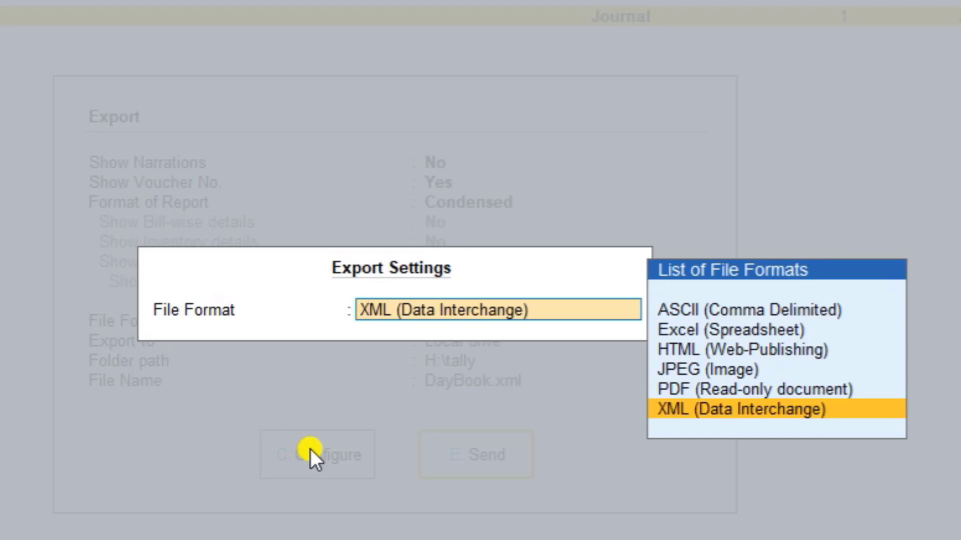
pyautogui.press('Return')
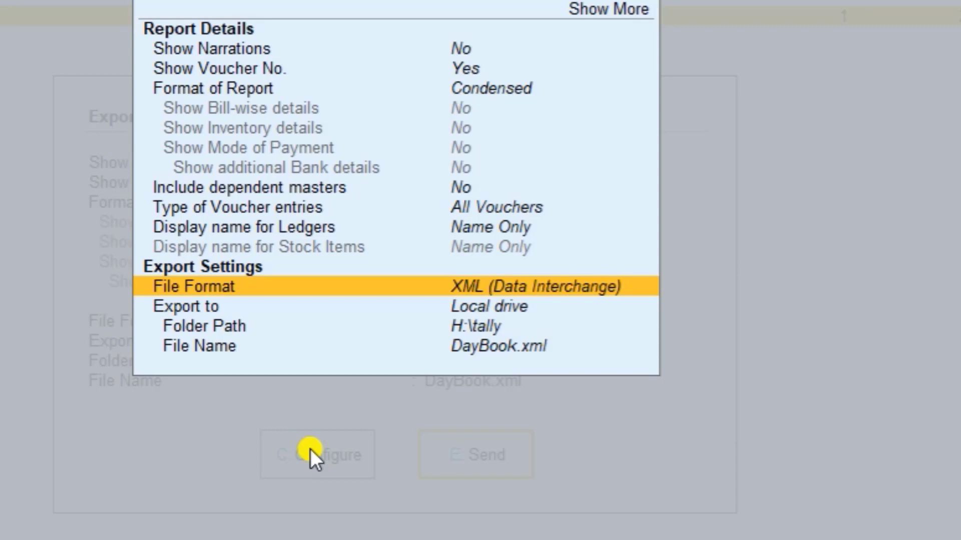
# Name the Day Book export file abc.xml in the export settings.
pyautogui.press('Down')
pyautogui.press('Down')
pyautogui.press('Down')
pyautogui.press('Up')
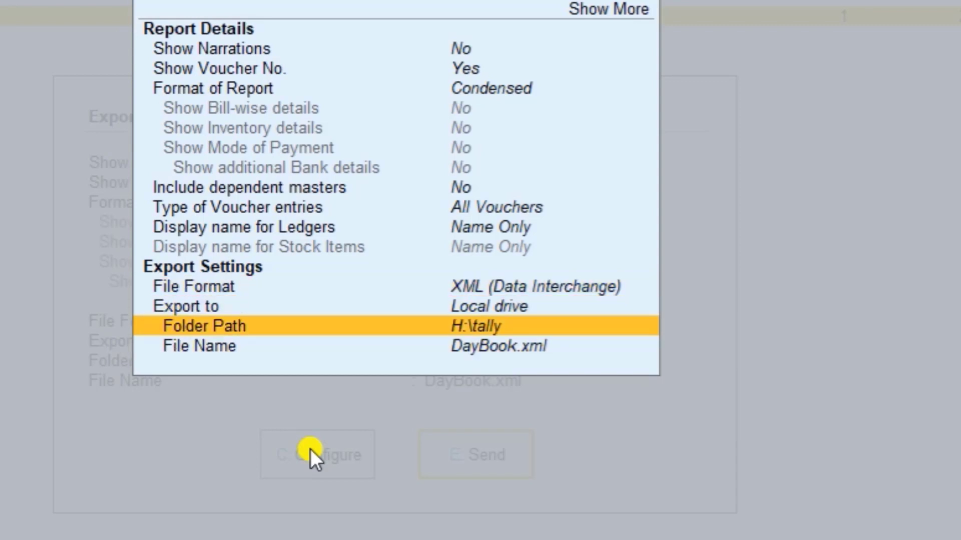
pyautogui.press('Down')
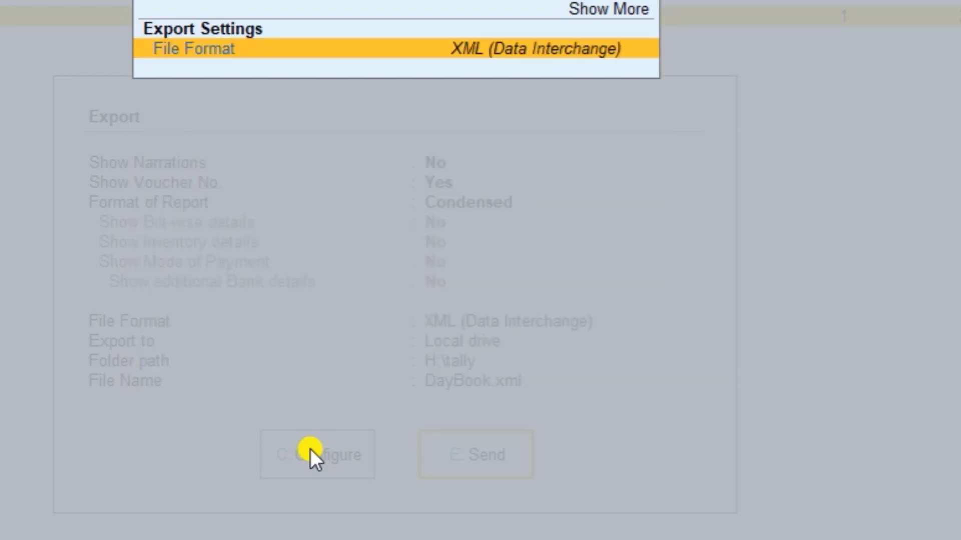
pyautogui.press('Down')
pyautogui.press('Down')
pyautogui.press('Down')
pyautogui.press('Return')
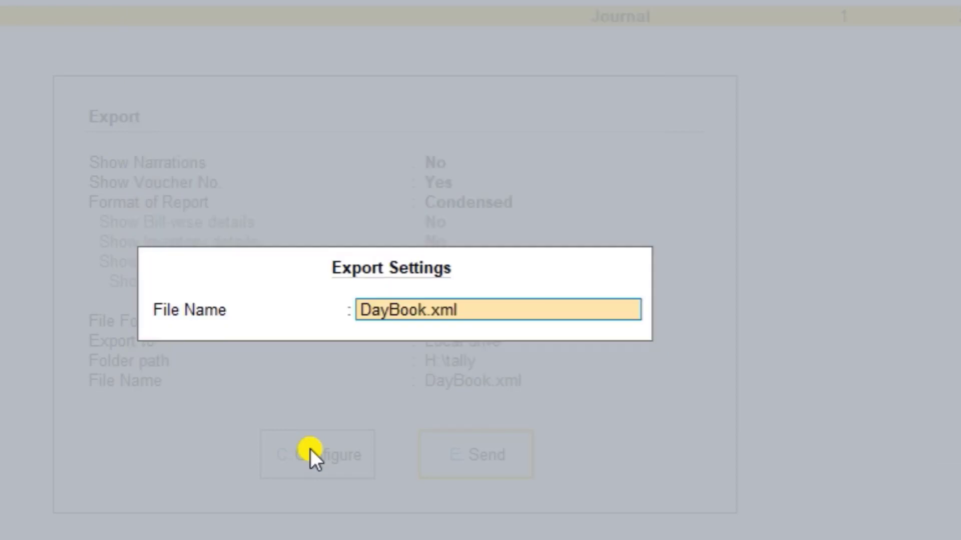
pyautogui.write('abc.')
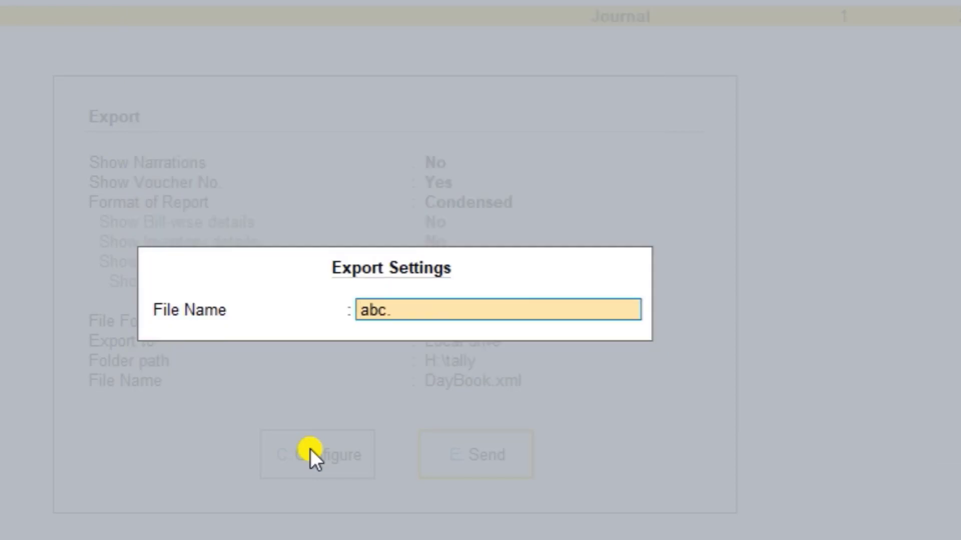
pyautogui.write('xml')
pyautogui.press('Return')
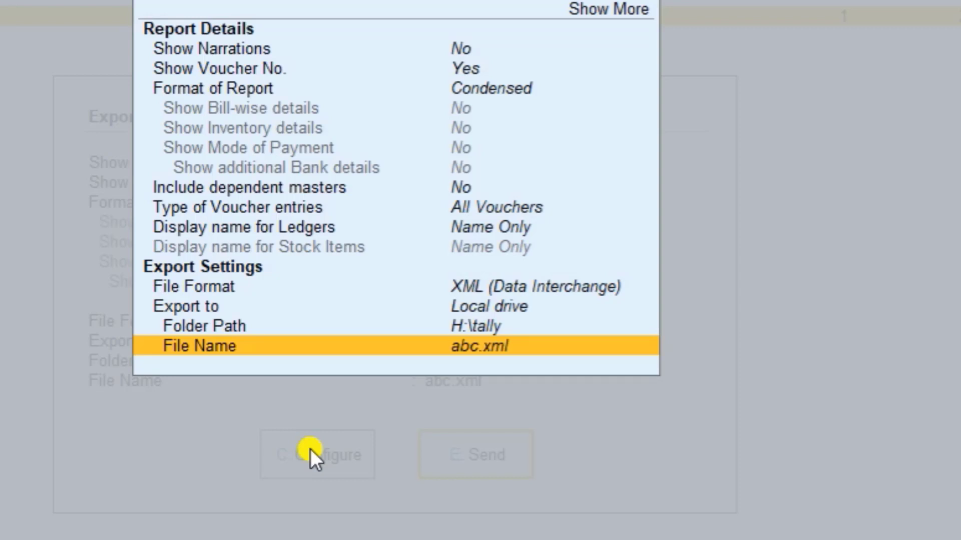
# Close the export configuration and send the Day Book export to H:\tally.
pyautogui.press('Escape')
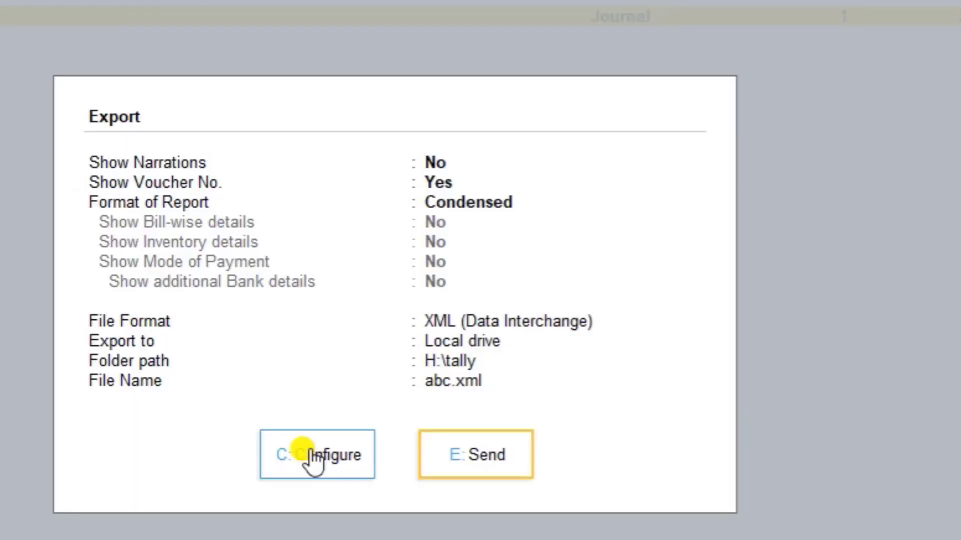
pyautogui.click(311, 452)
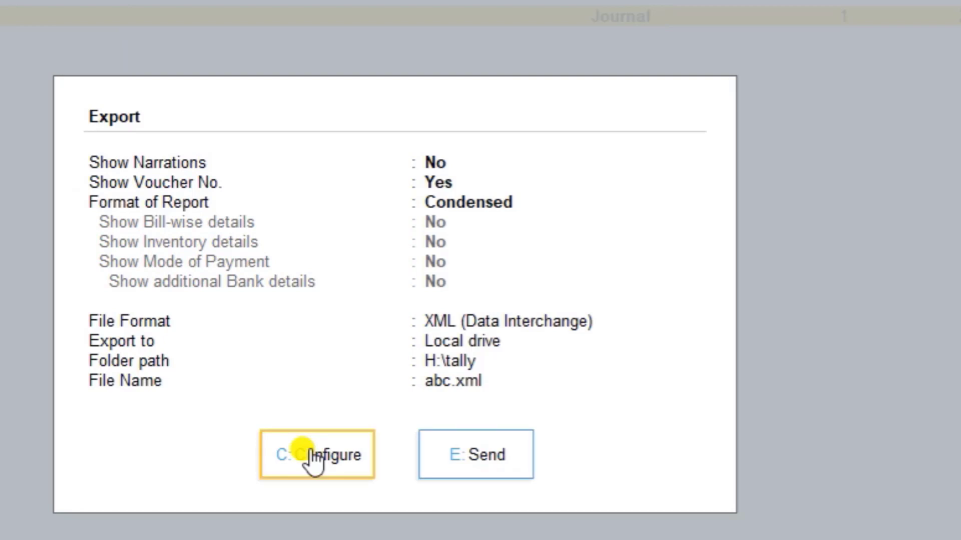
pyautogui.click(463, 454)
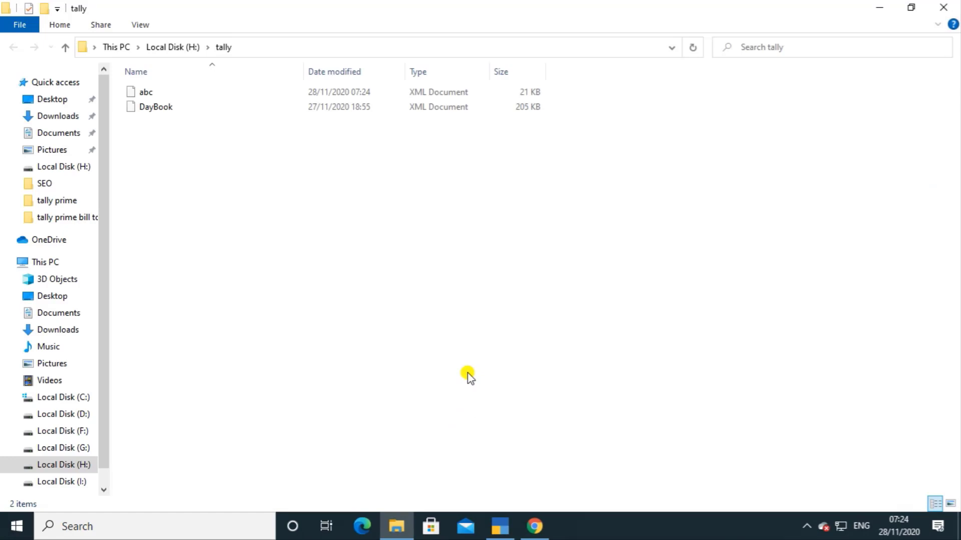
# Permanently delete the old DayBook XML file from the H:\tally folder.
pyautogui.click(146, 91)
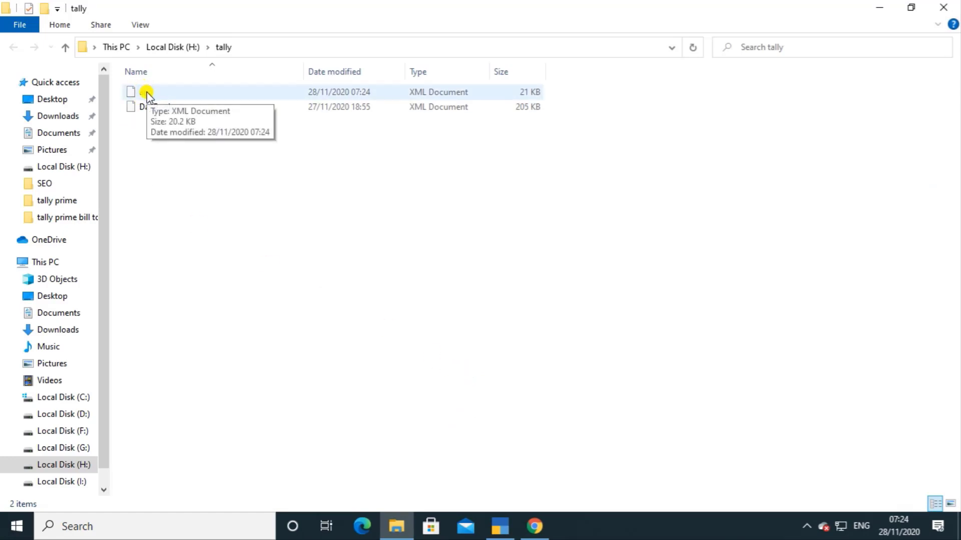
pyautogui.click(150, 108)
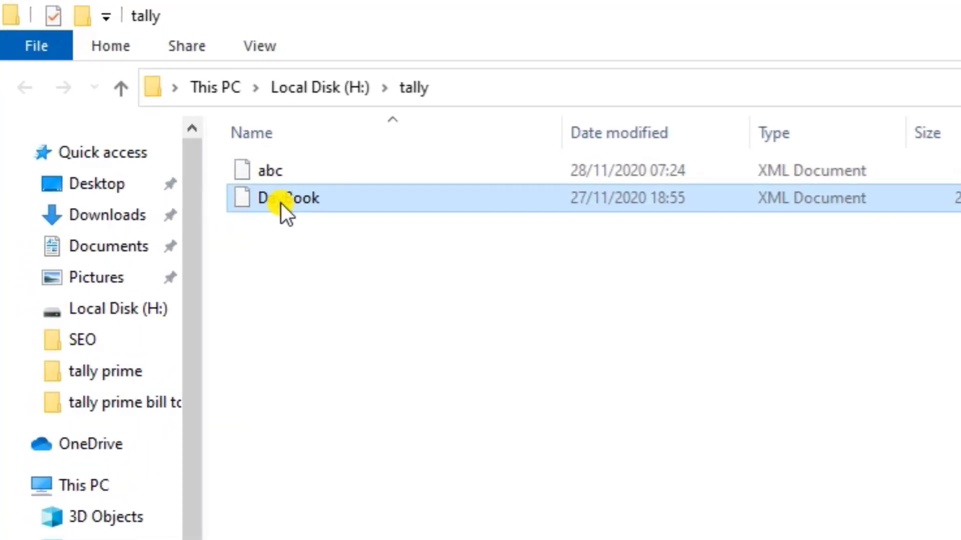
pyautogui.hotkey('shift', 'Delete')
pyautogui.press('Return')
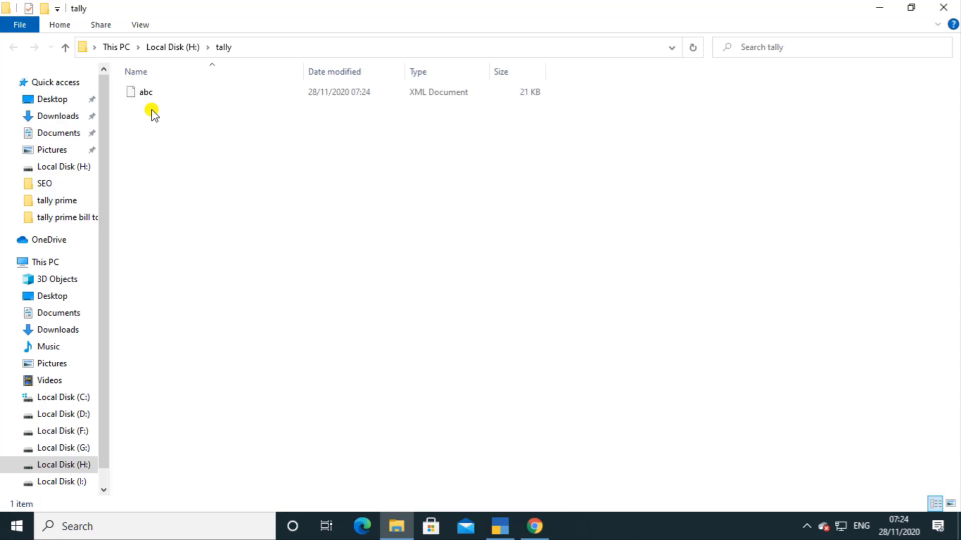
# Look at the Day Book in TallyPrime and the Notepad++ downloads page, and return to the tally folder.
pyautogui.click(499, 526)
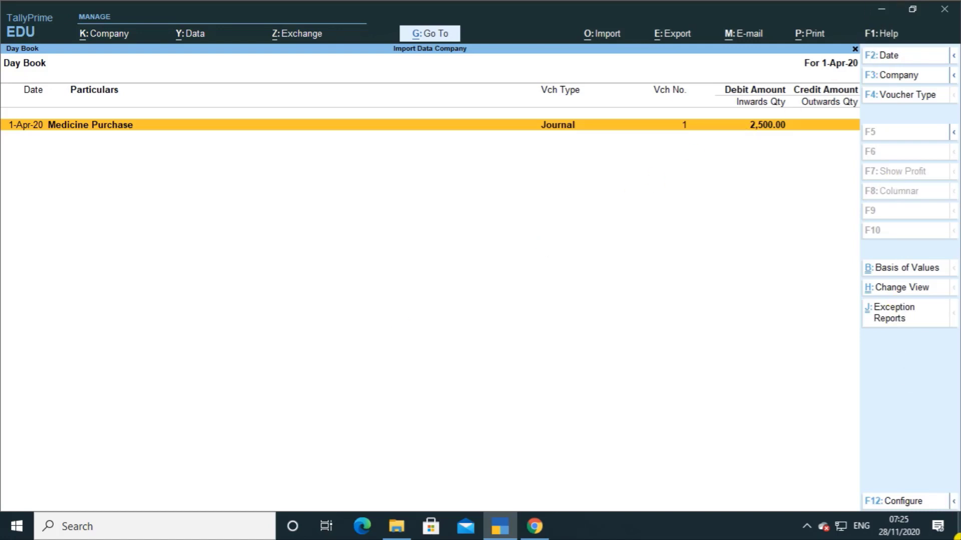
pyautogui.click(396, 527)
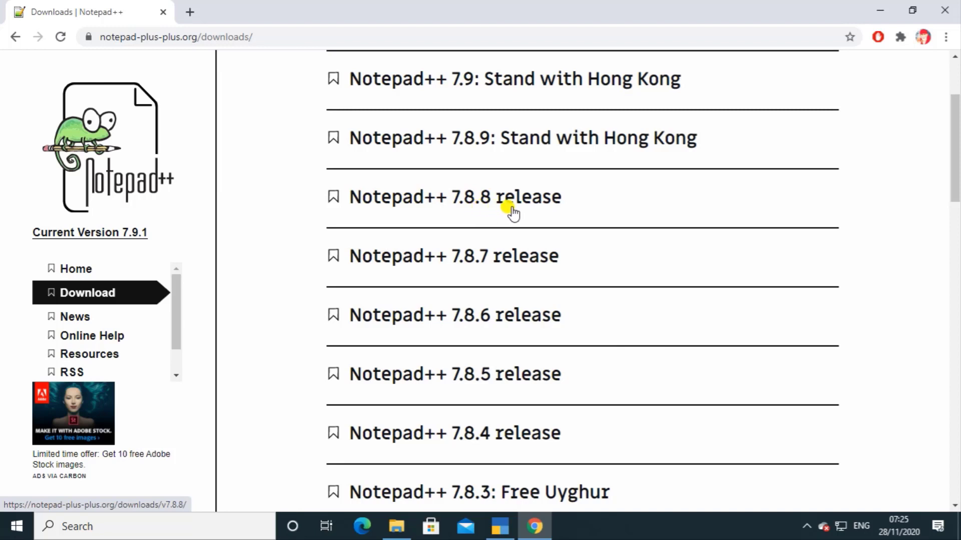
pyautogui.click(881, 10)
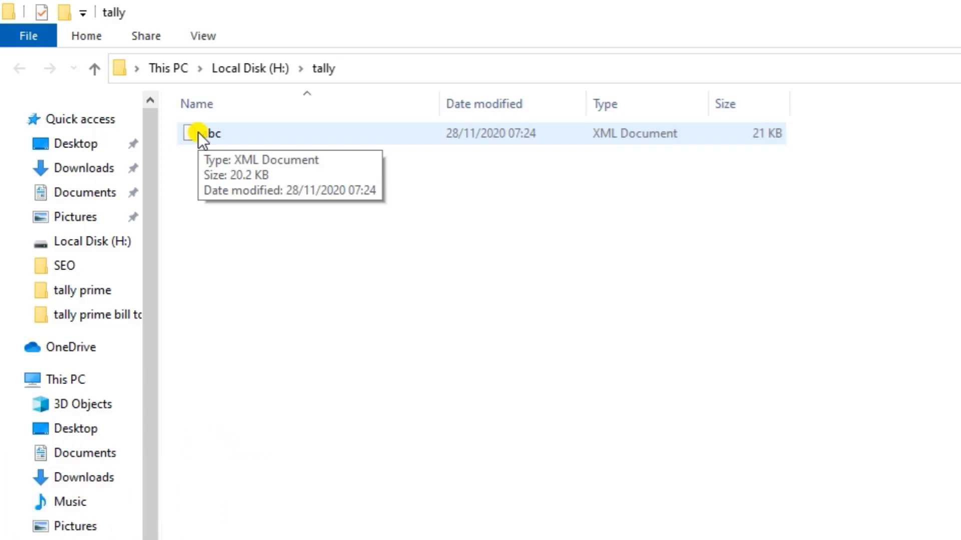
# Open the exported abc XML file from the tally folder in Notepad++.
pyautogui.click(198, 133)
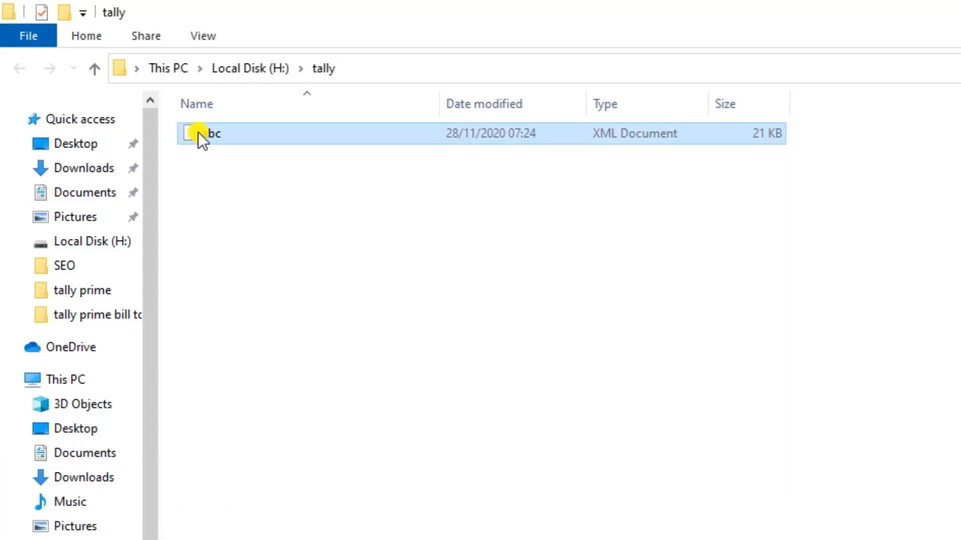
pyautogui.rightClick(198, 133)
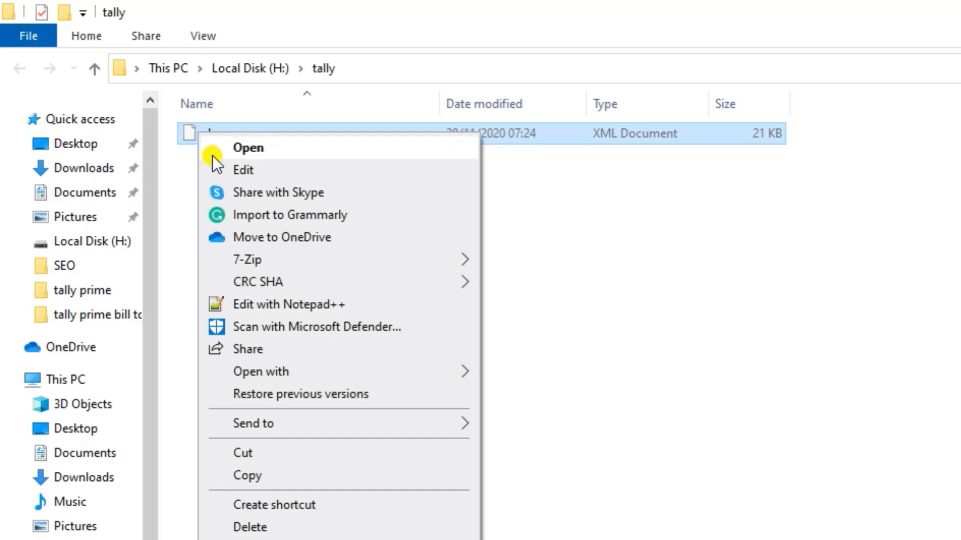
pyautogui.click(261, 305)
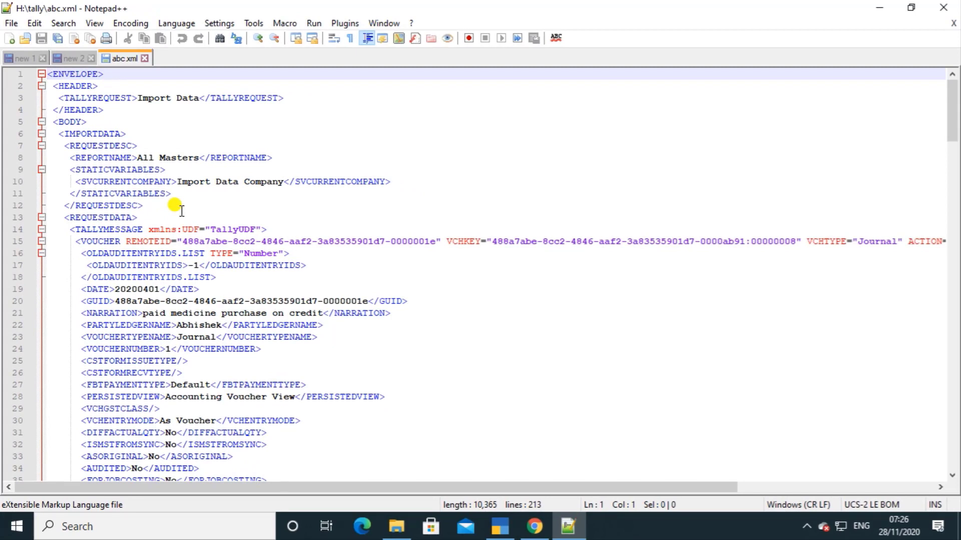
# Close the unsaved documents "new 1" and "new 2" without saving them.
pyautogui.click(44, 59)
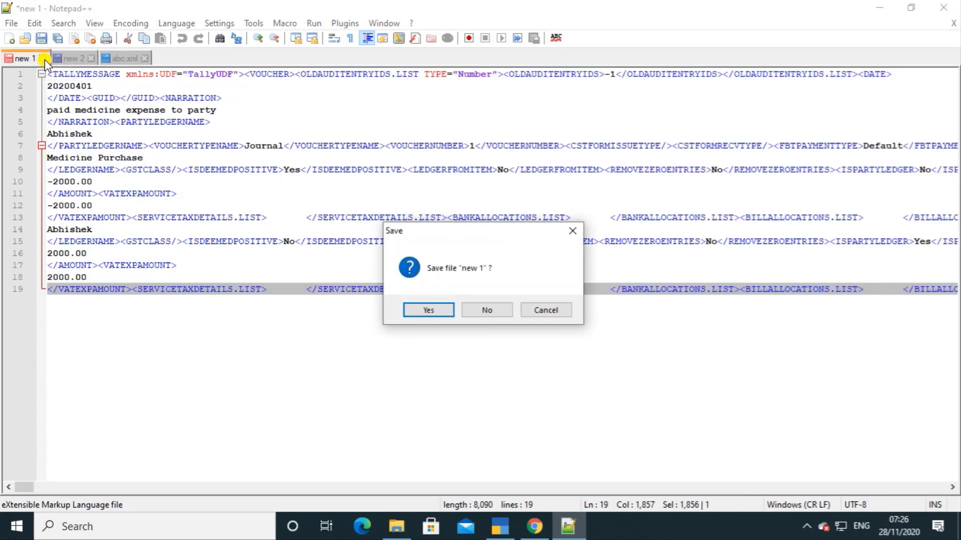
pyautogui.click(488, 309)
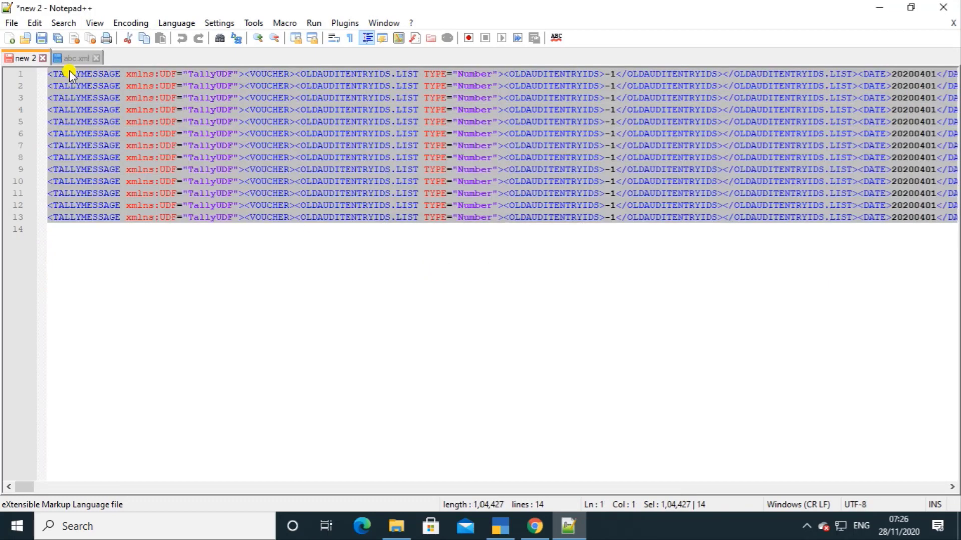
pyautogui.click(43, 58)
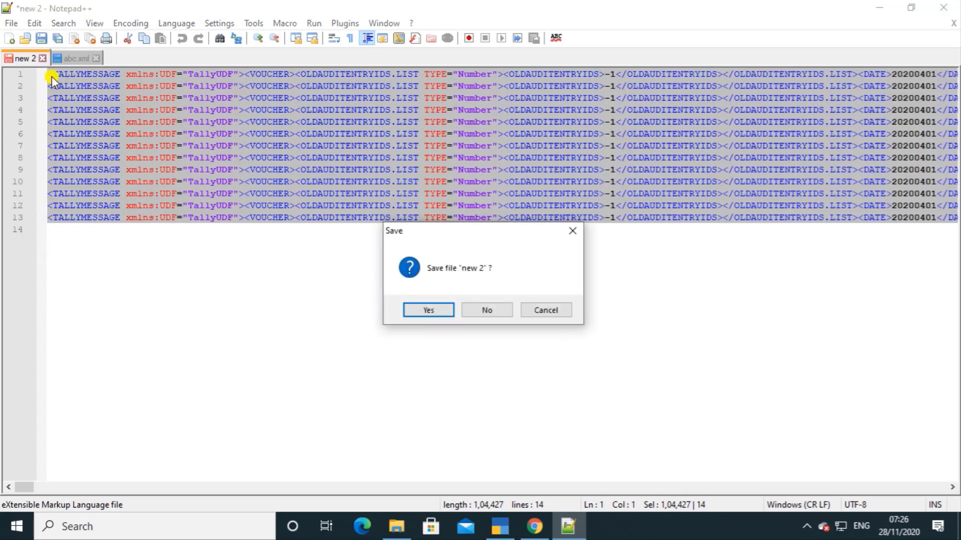
pyautogui.click(478, 310)
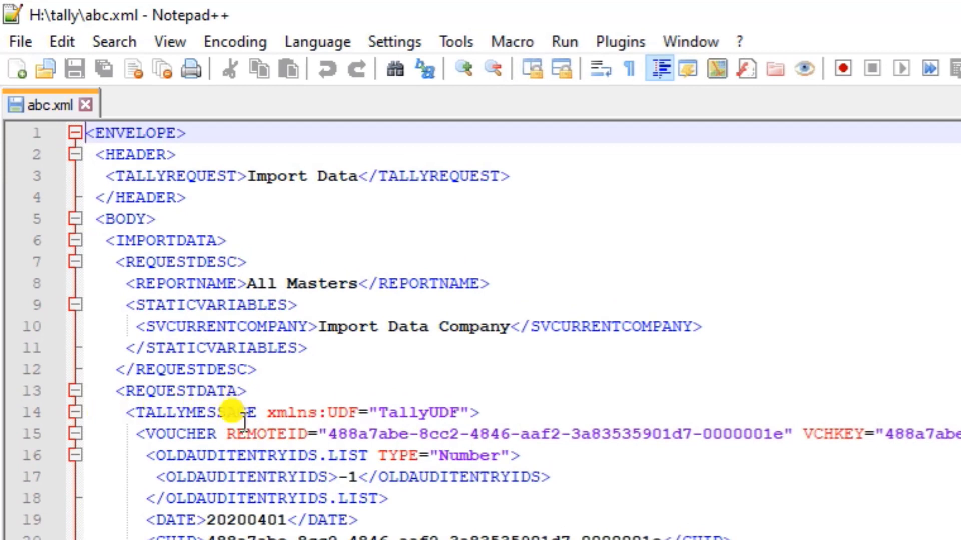
# Insert two blank lines after the opening <REQUESTDATA> tag in abc.xml.
pyautogui.click(260, 392)
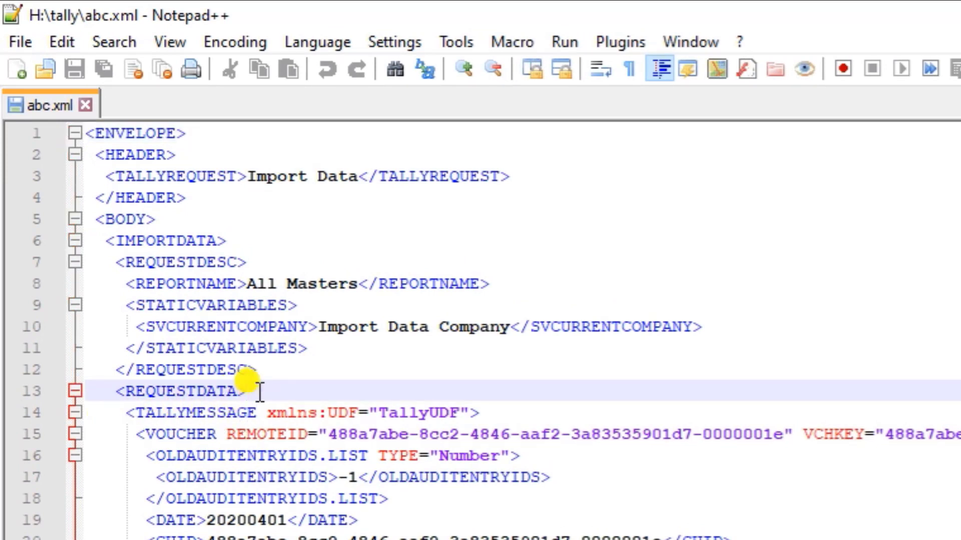
pyautogui.press('Return')
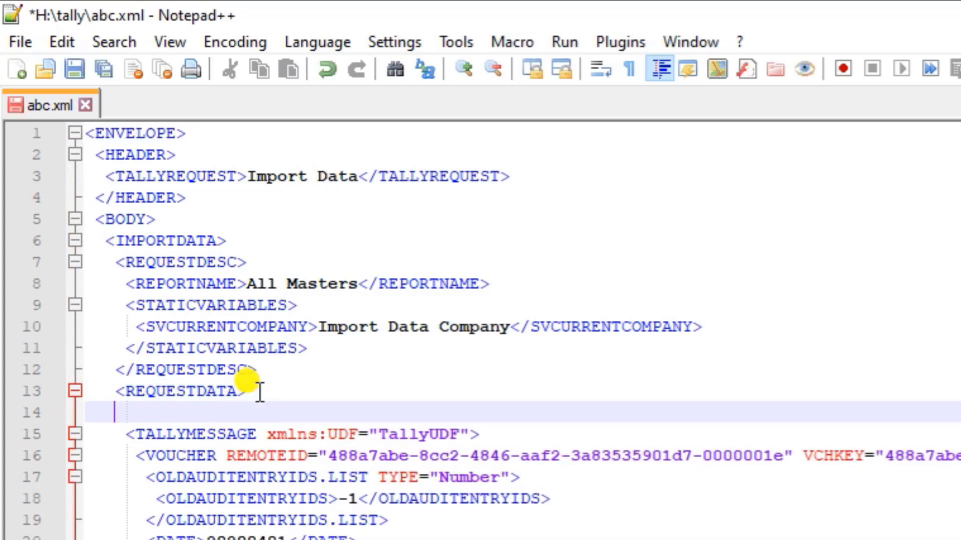
pyautogui.press('Return')
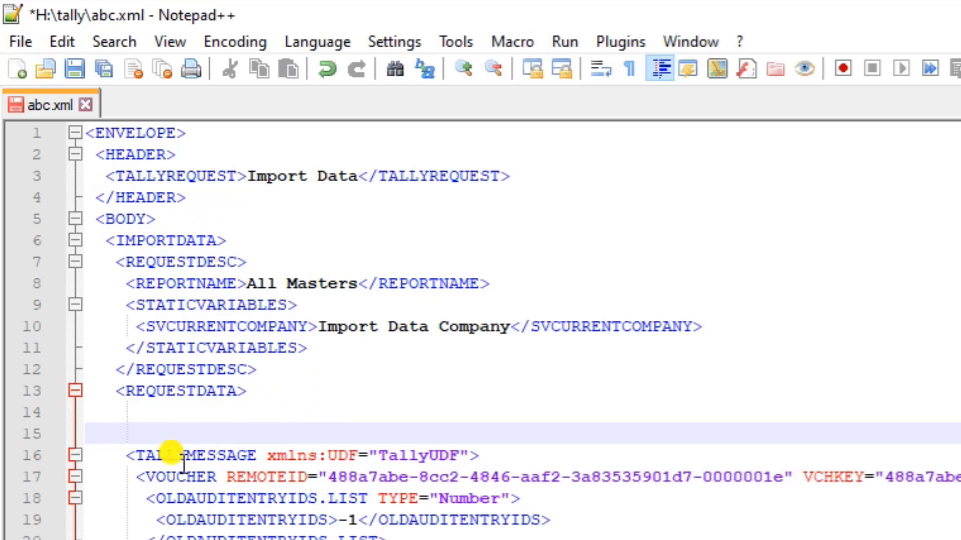
# Insert three blank lines after the last </TALLYMESSAGE> tag, before the closing </REQUESTDATA> tag.
pyautogui.scroll(-3, 480, 330)
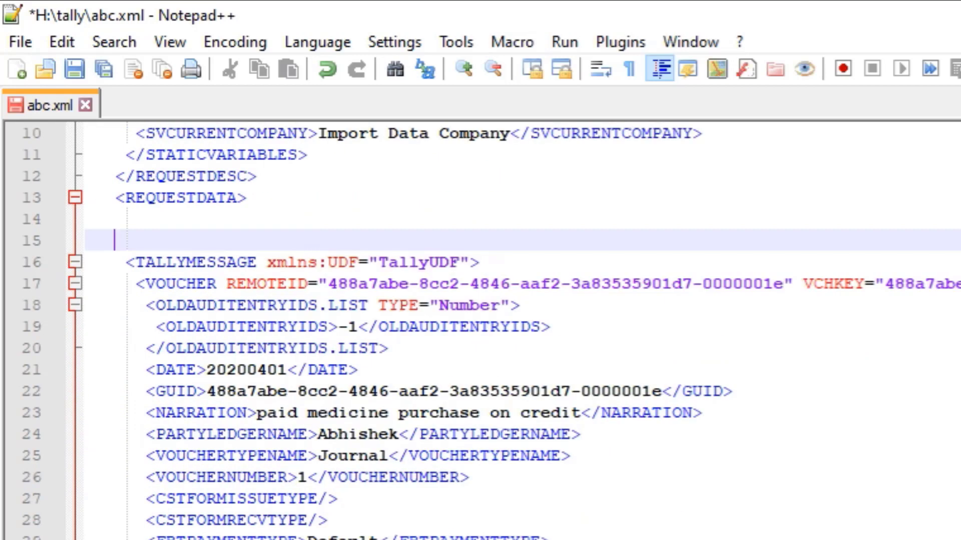
pyautogui.scroll(-20, 480, 330)
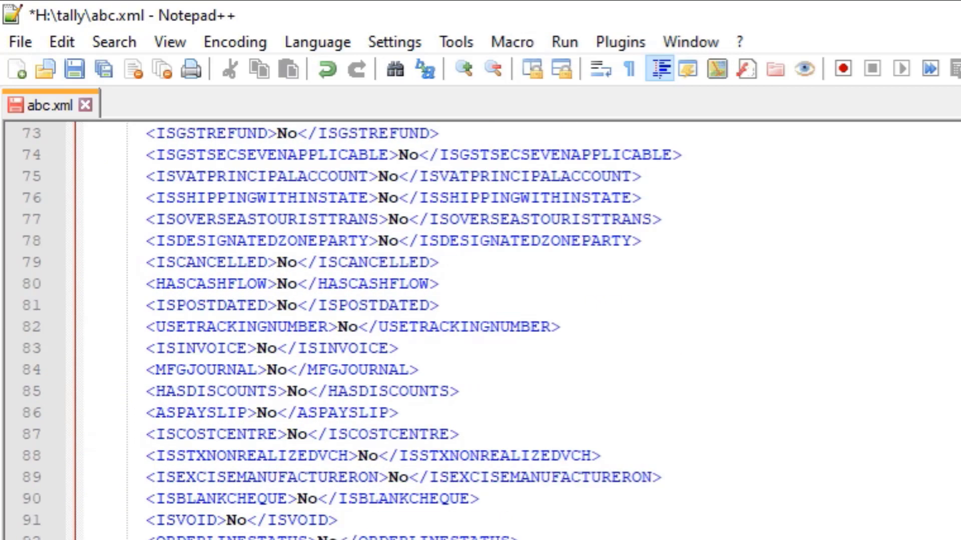
pyautogui.scroll(-20, 480, 330)
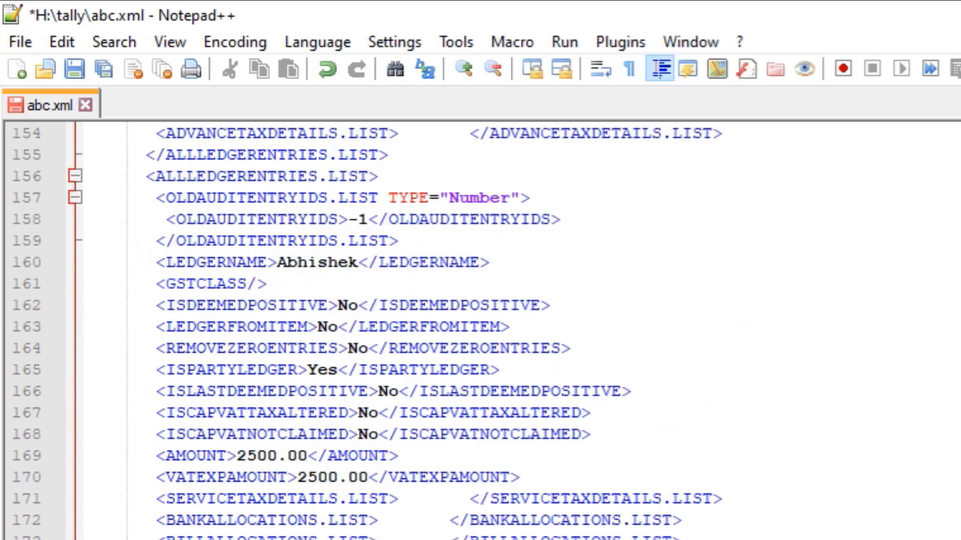
pyautogui.scroll(-9, 480, 330)
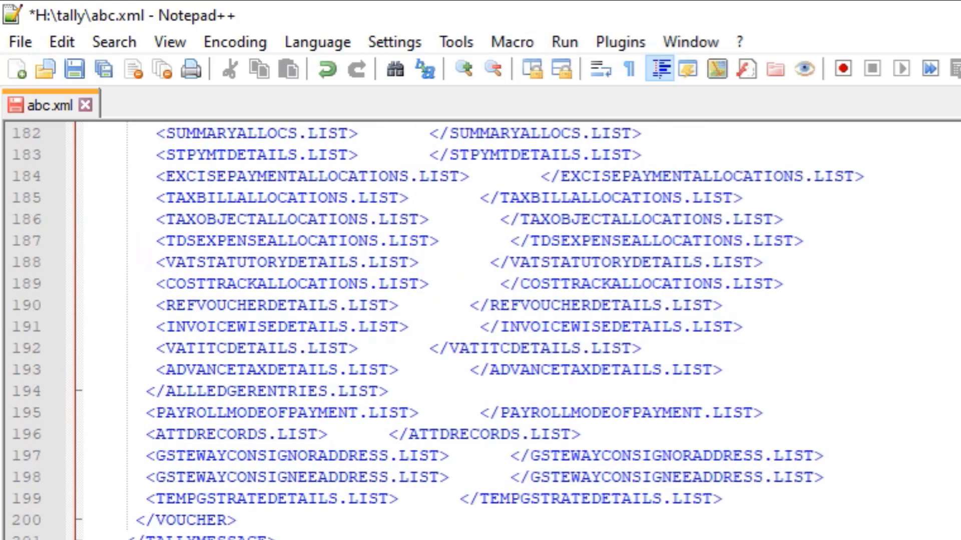
pyautogui.click(280, 538)
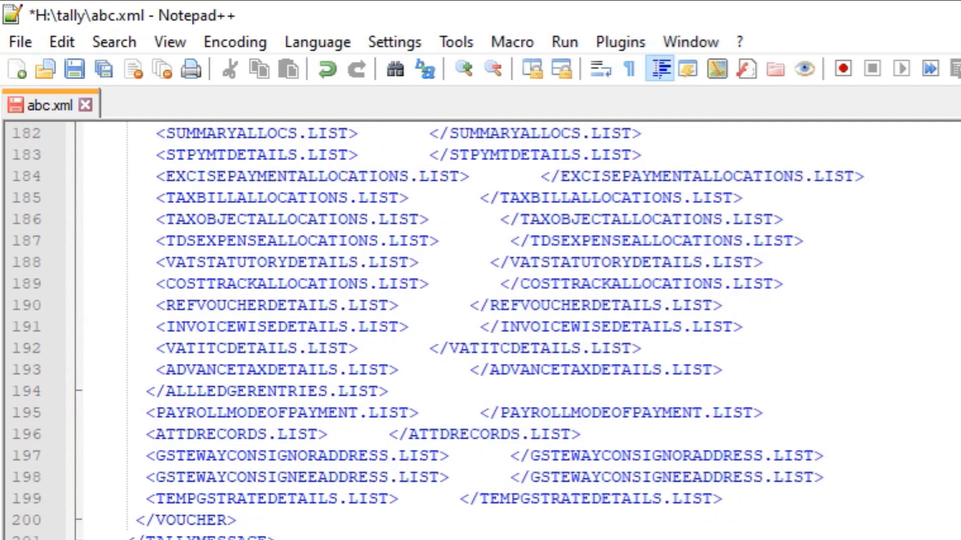
pyautogui.press('Return')
pyautogui.press('Return')
pyautogui.press('Return')
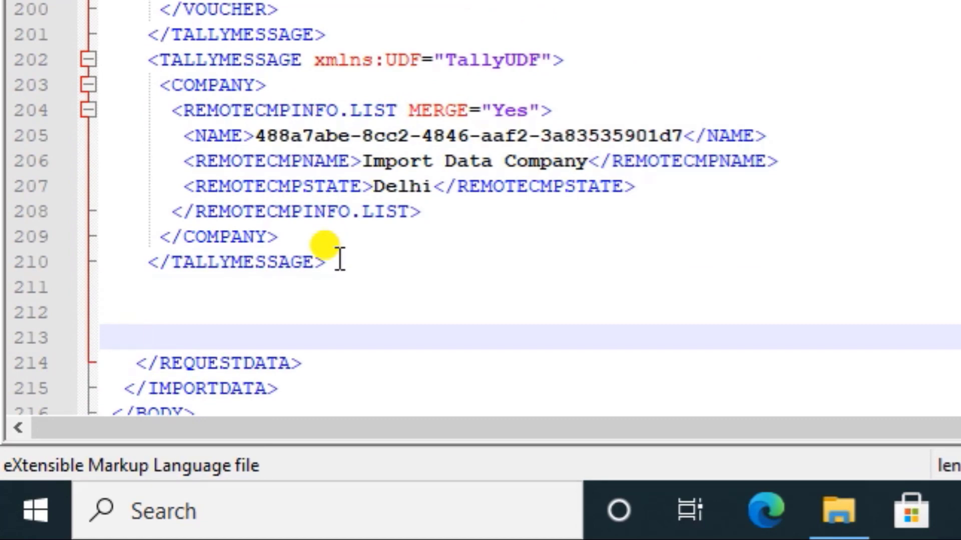
pyautogui.moveTo(340, 259); pyautogui.dragTo(153, 0)
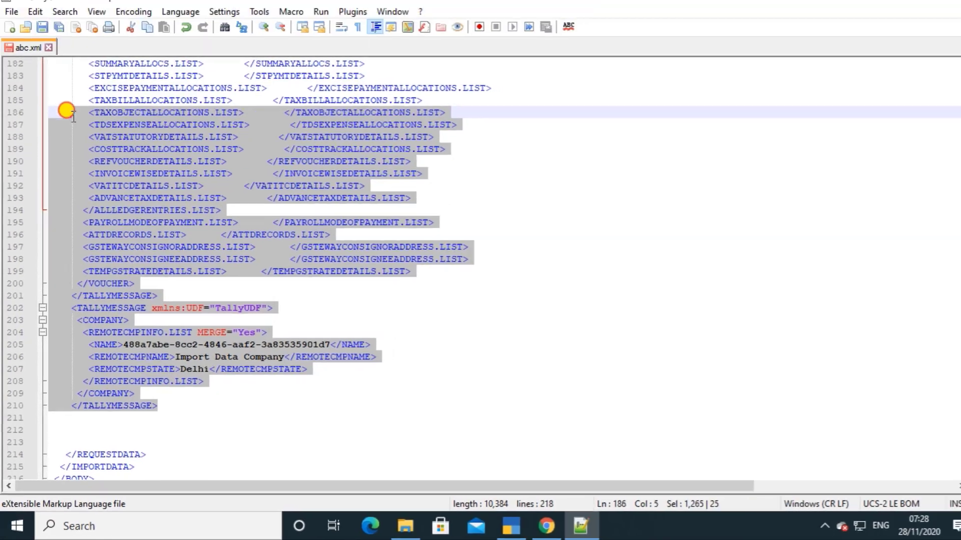
pyautogui.moveTo(67, 110); pyautogui.dragTo(48, 242)
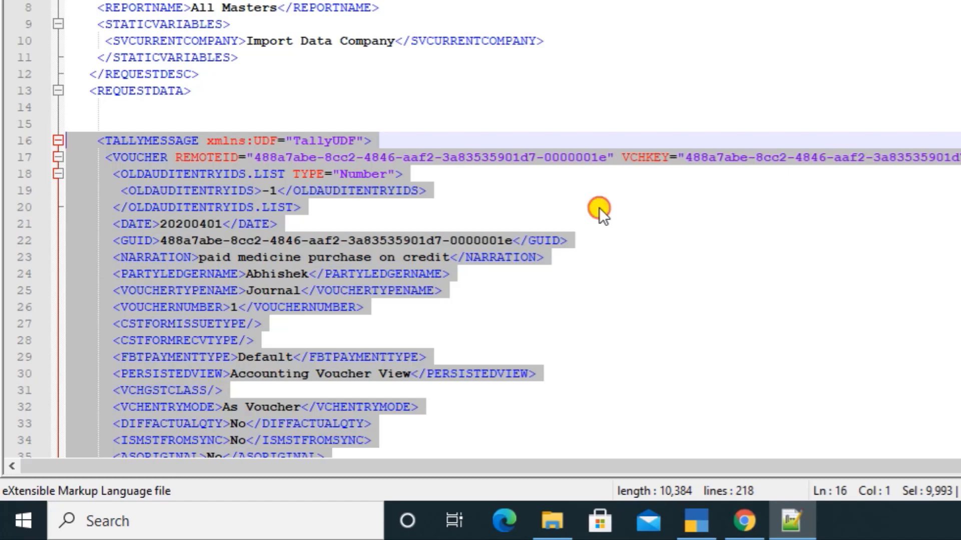
pyautogui.click(599, 208)
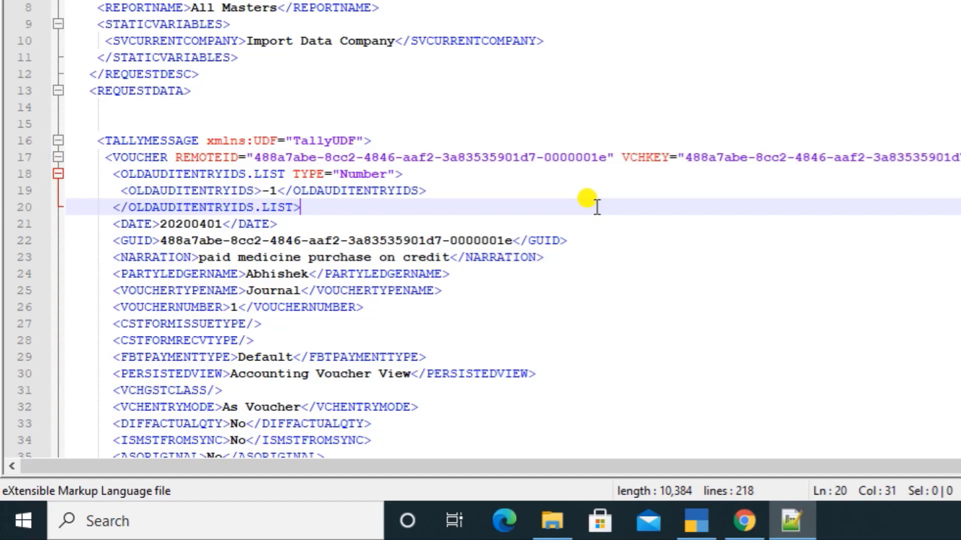
# Delete all attributes and the leftover space from the opening <VOUCHER> tag, and clear the value between the GUID tags.
pyautogui.click(176, 161)
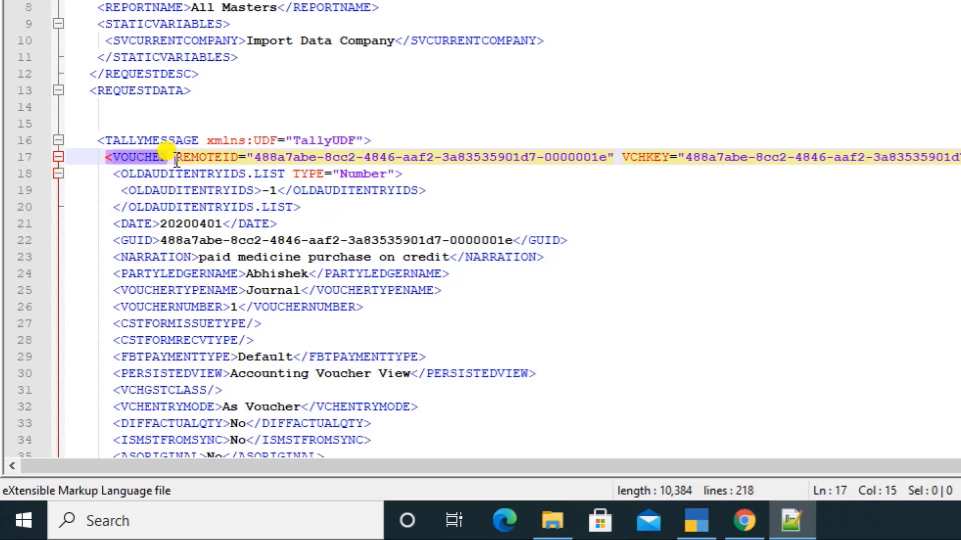
pyautogui.moveTo(176, 160); pyautogui.dragTo(575, 158)
pyautogui.click(576, 158)
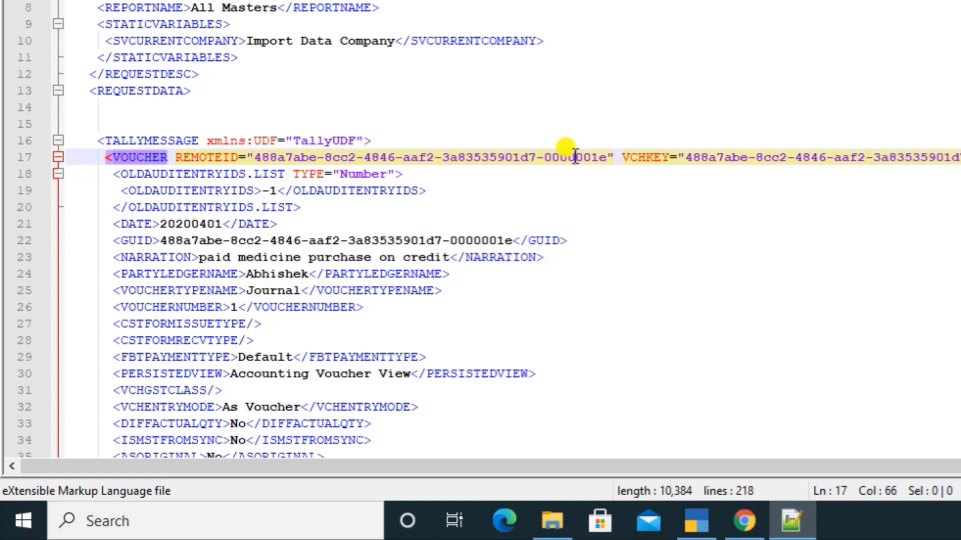
pyautogui.click(178, 158)
pyautogui.moveTo(177, 158); pyautogui.dragTo(960, 161)
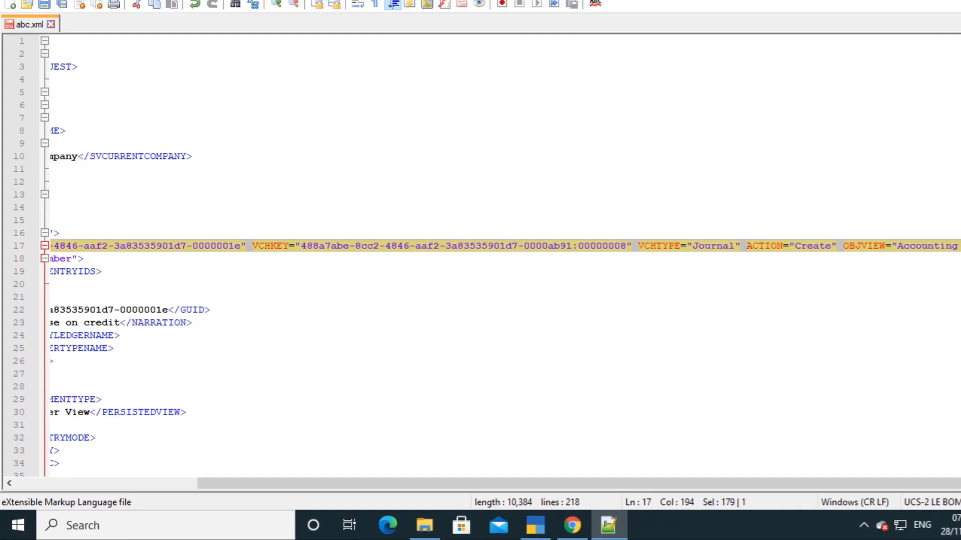
pyautogui.moveTo(960, 246); pyautogui.dragTo(936, 266)
pyautogui.press('Delete')
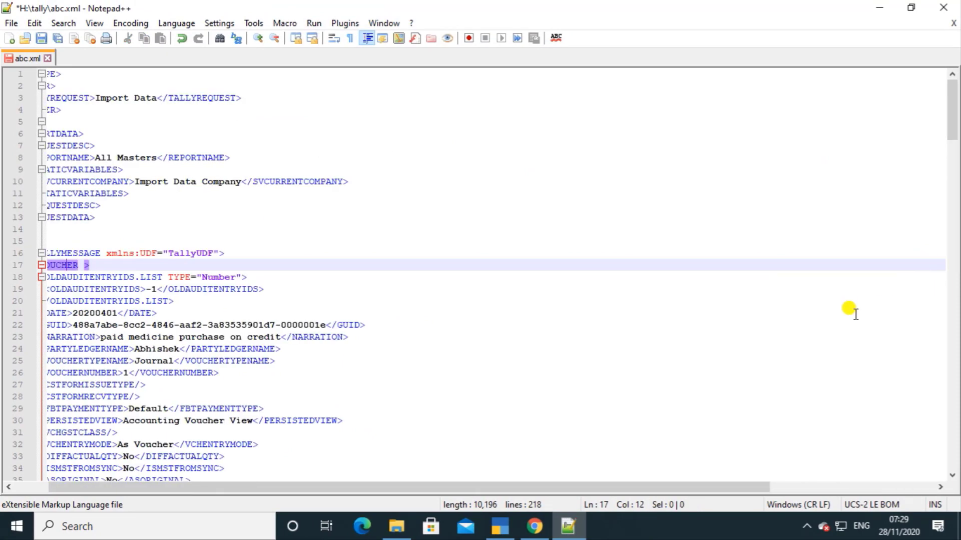
pyautogui.press('Home')
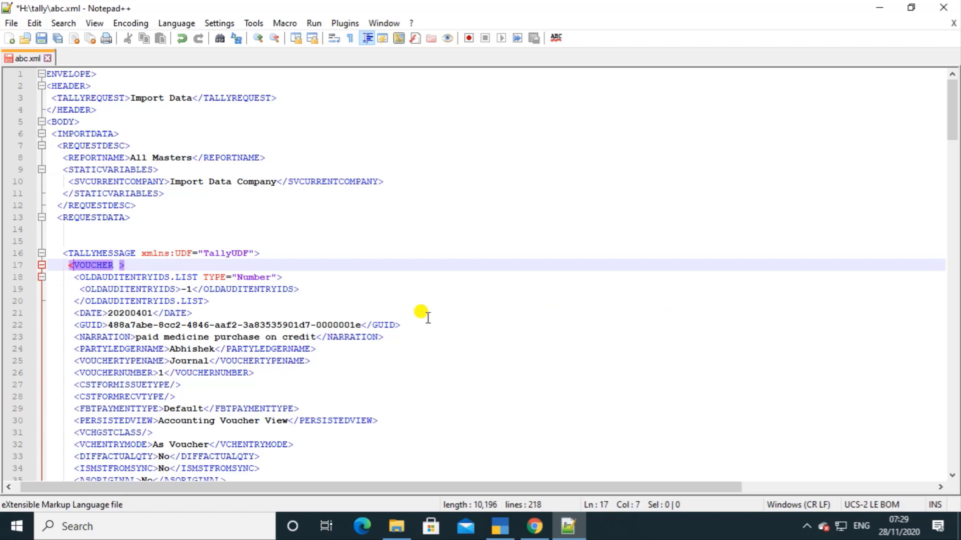
pyautogui.click(116, 265)
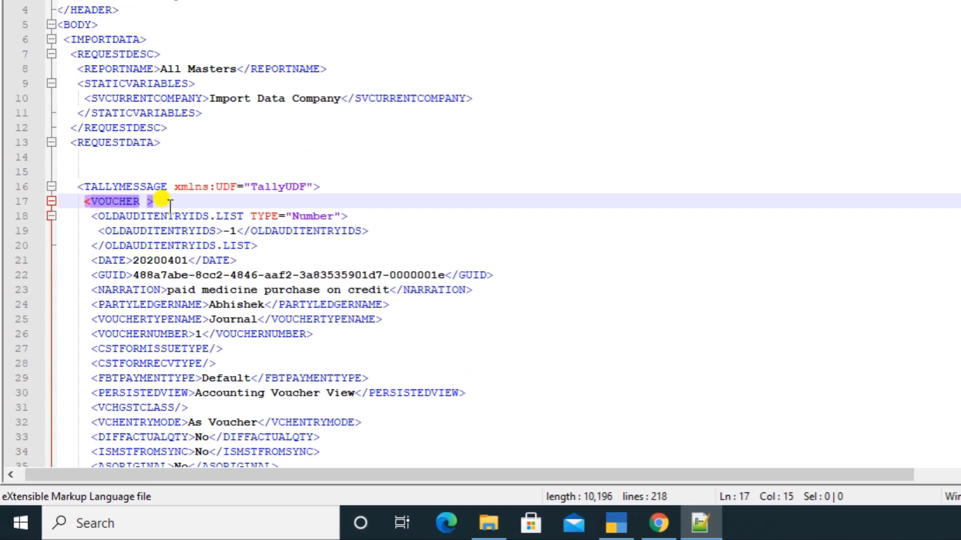
pyautogui.press('Delete')
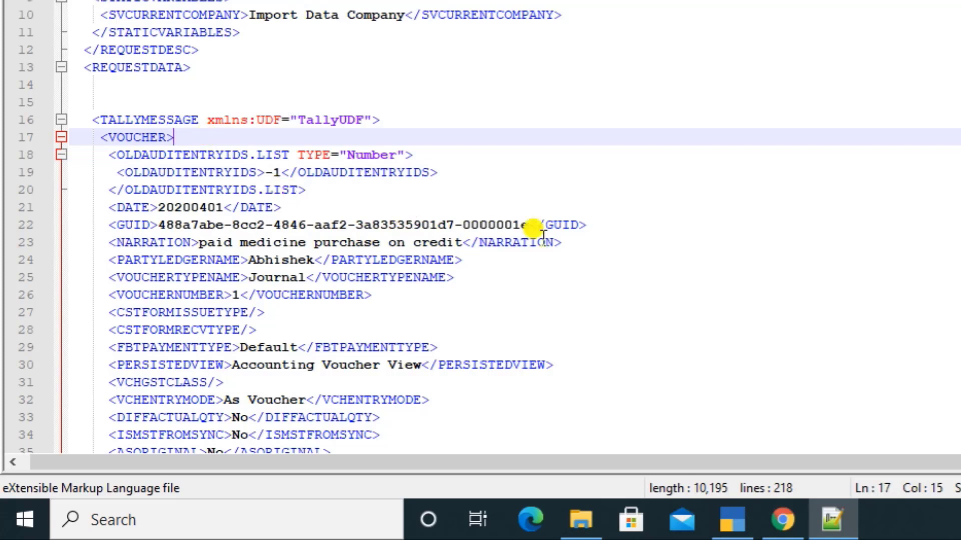
pyautogui.moveTo(531, 227); pyautogui.dragTo(151, 216)
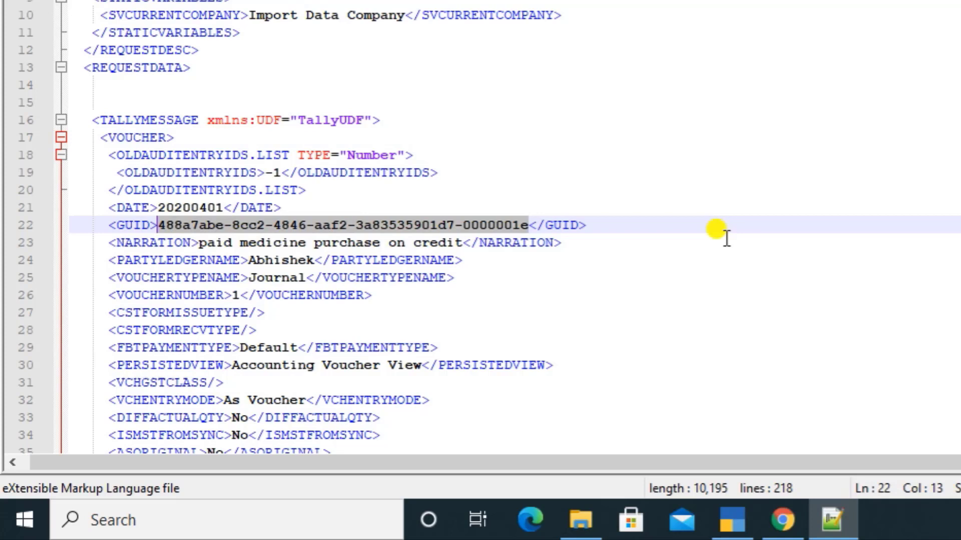
pyautogui.press('Delete')
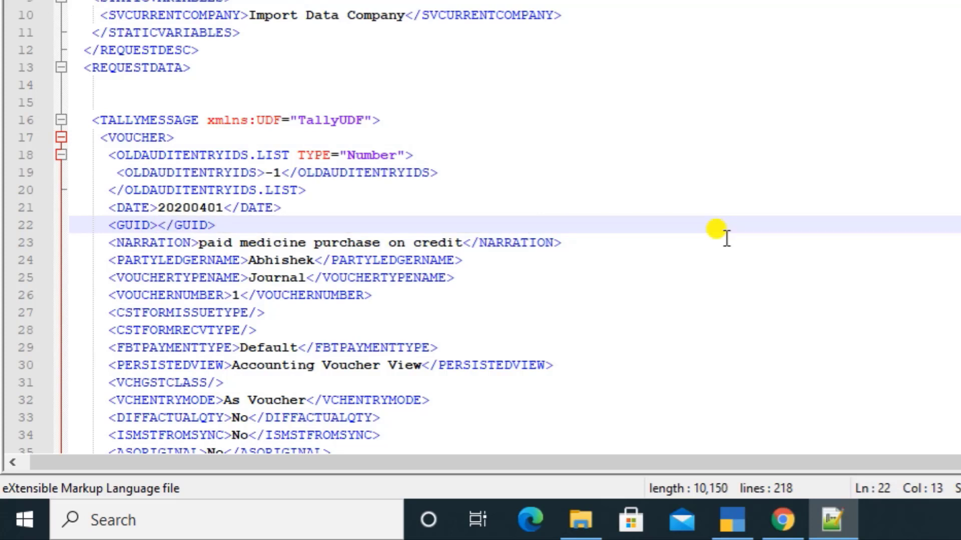
# Delete the EFFECTIVEDATE element from the voucher together with its empty line.
pyautogui.scroll(-2, 725, 238)
pyautogui.scroll(-3, 725, 237)
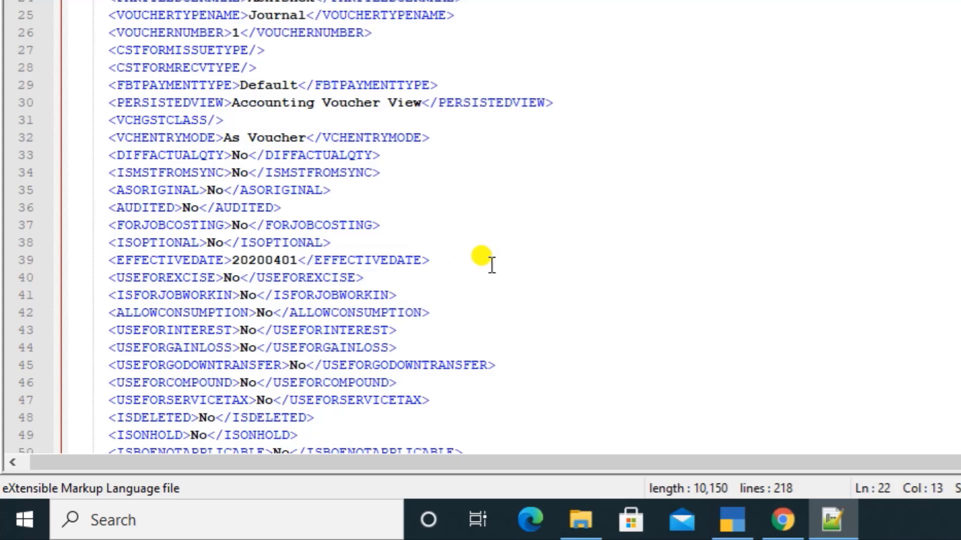
pyautogui.click(423, 261)
pyautogui.moveTo(423, 261); pyautogui.dragTo(105, 261)
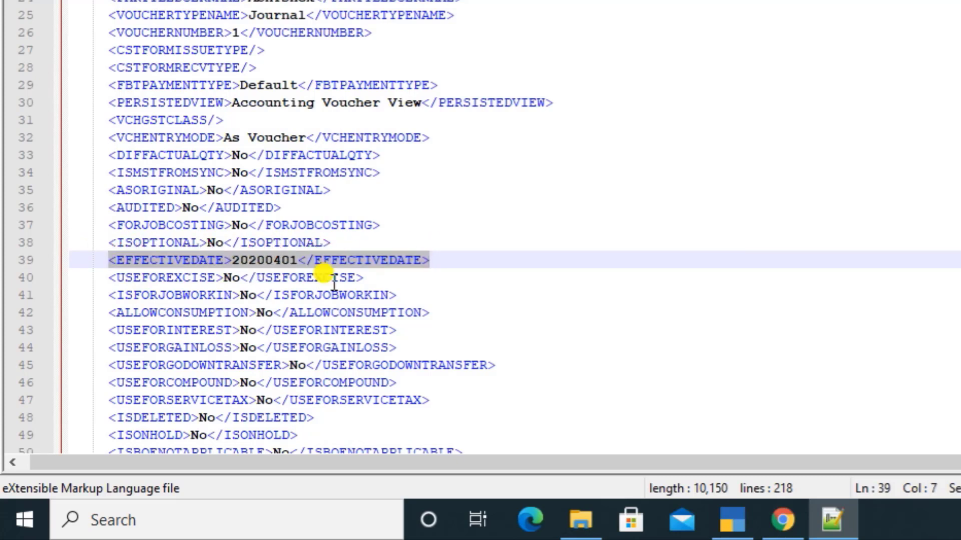
pyautogui.press('Delete')
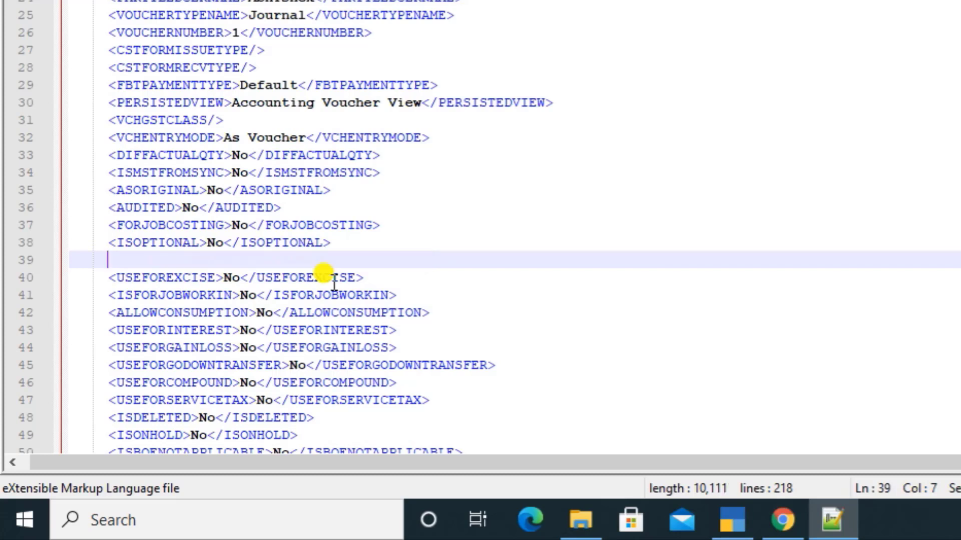
pyautogui.press('BackSpace')
pyautogui.press('BackSpace')
pyautogui.press('BackSpace')
pyautogui.press('BackSpace')
pyautogui.press('BackSpace')
pyautogui.press('BackSpace')
pyautogui.press('BackSpace')
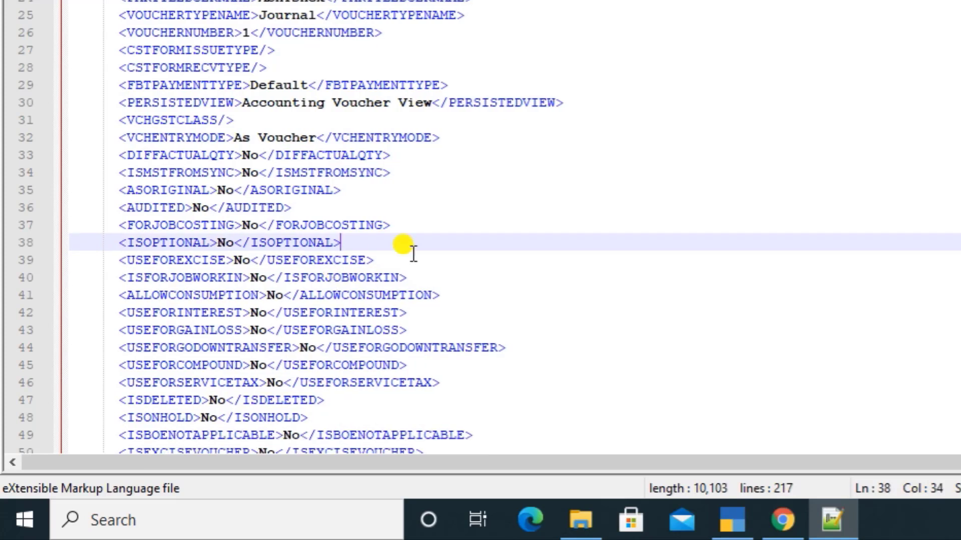
# Clear the value between the NAME tags in the REMOTECMPINFO.LIST block near the end of abc.xml.
pyautogui.scroll(1, 416, 253)
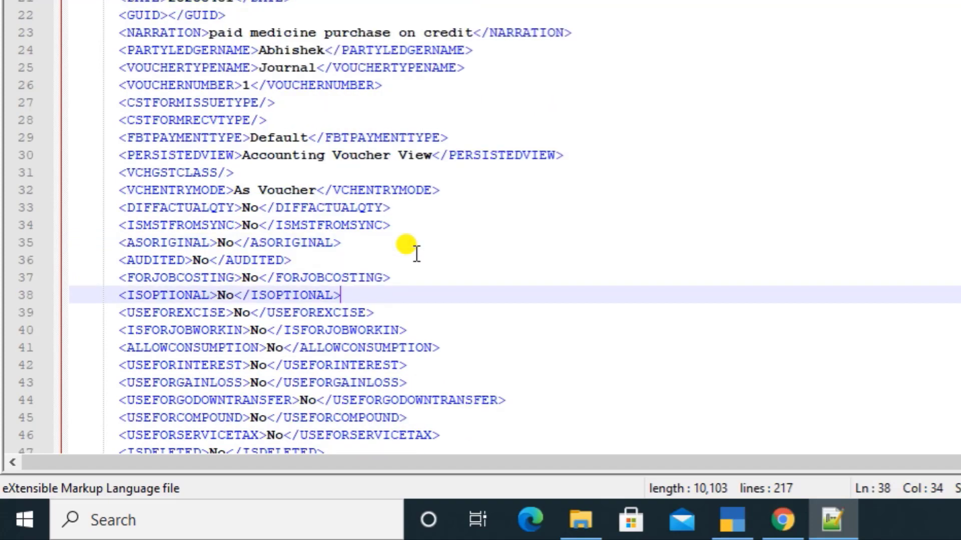
pyautogui.scroll(-18, 416, 252)
pyautogui.scroll(-19, 417, 253)
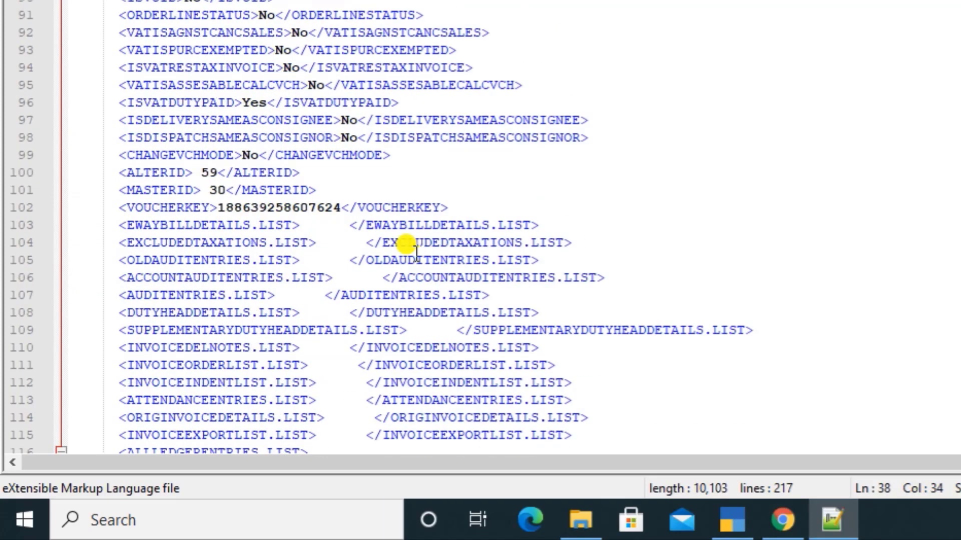
pyautogui.scroll(-17, 416, 253)
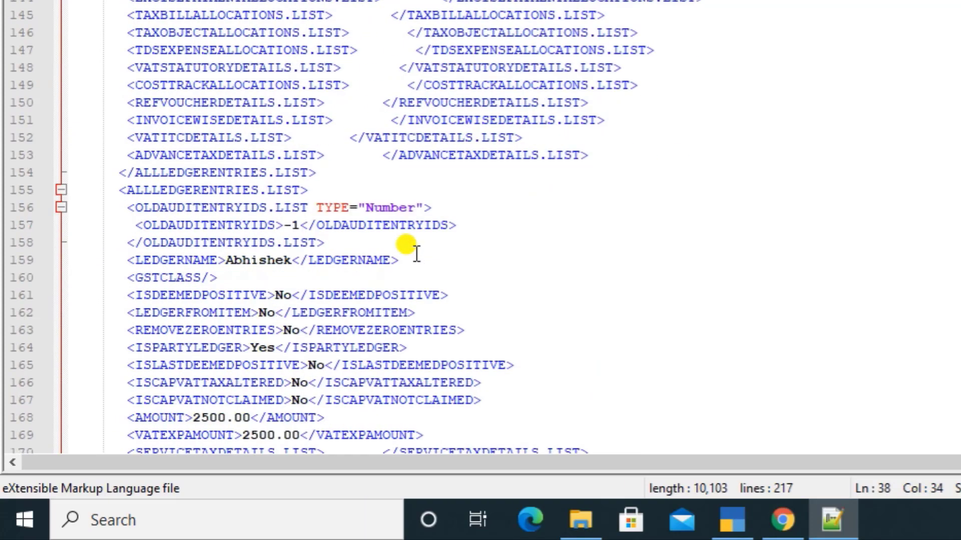
pyautogui.scroll(-3, 416, 253)
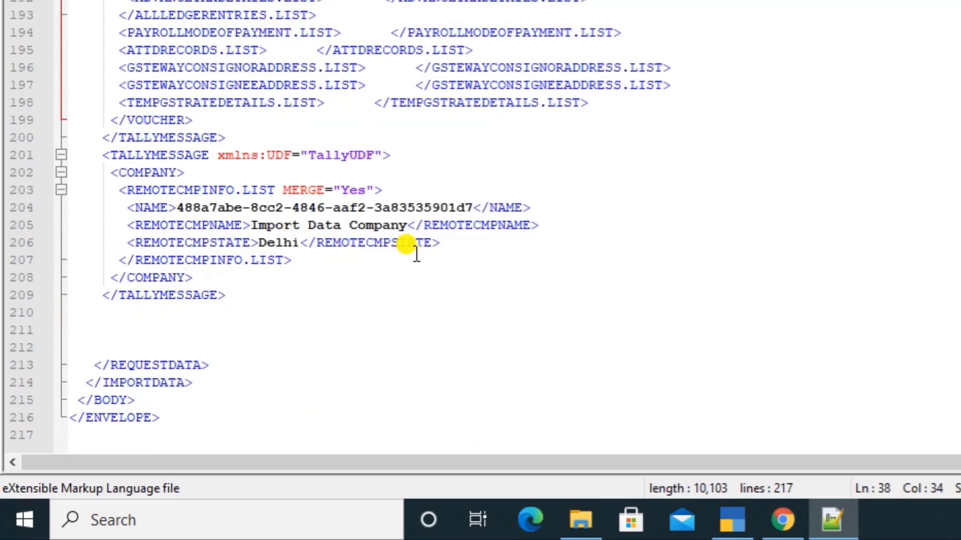
pyautogui.moveTo(475, 207); pyautogui.dragTo(180, 216)
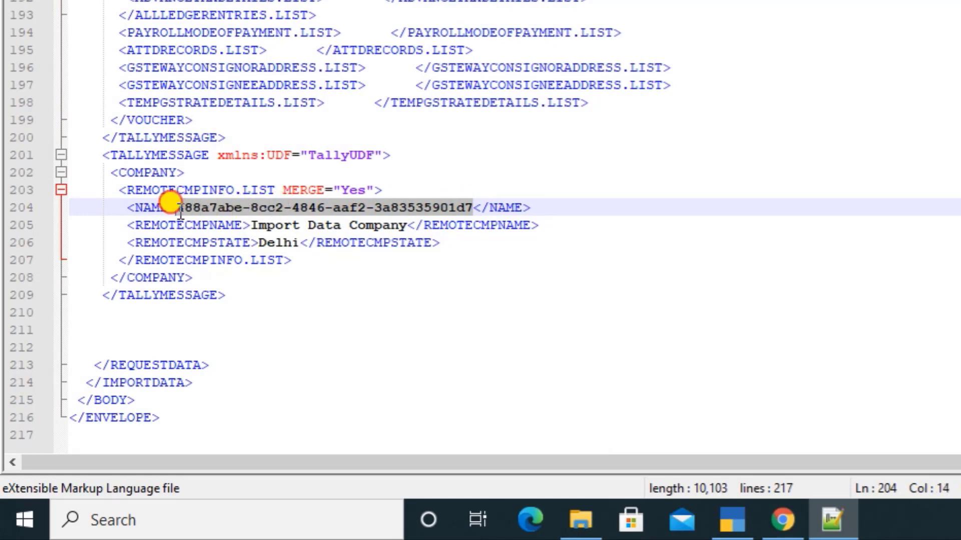
pyautogui.press('Delete')
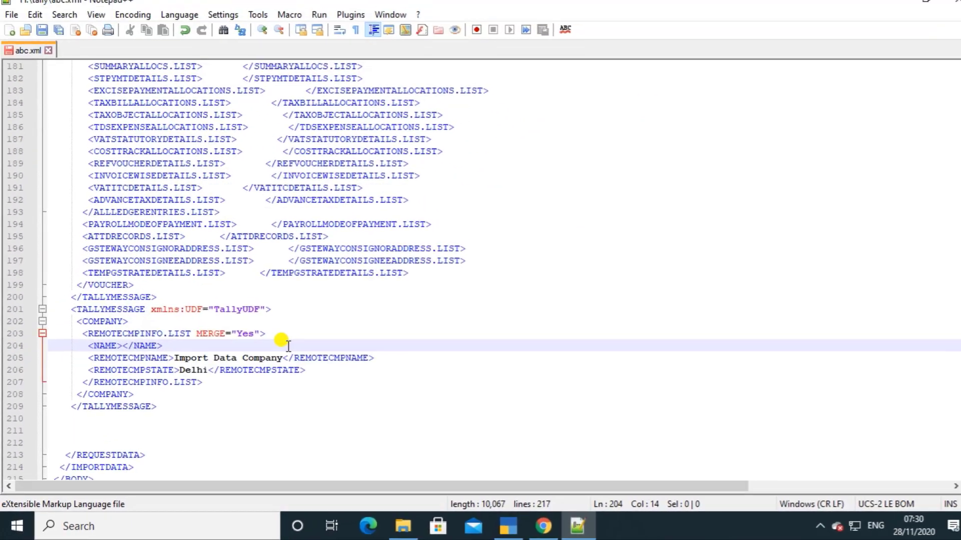
# Copy both TALLYMESSAGE blocks from abc.xml into a new document and set that document's language to XML.
pyautogui.scroll(7, 415, 260)
pyautogui.scroll(8, 283, 349)
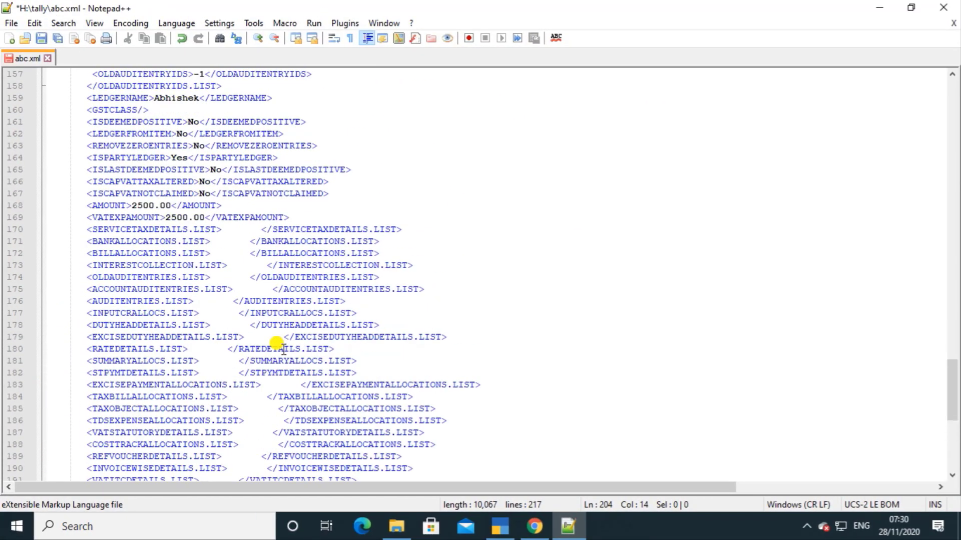
pyautogui.scroll(-13, 281, 347)
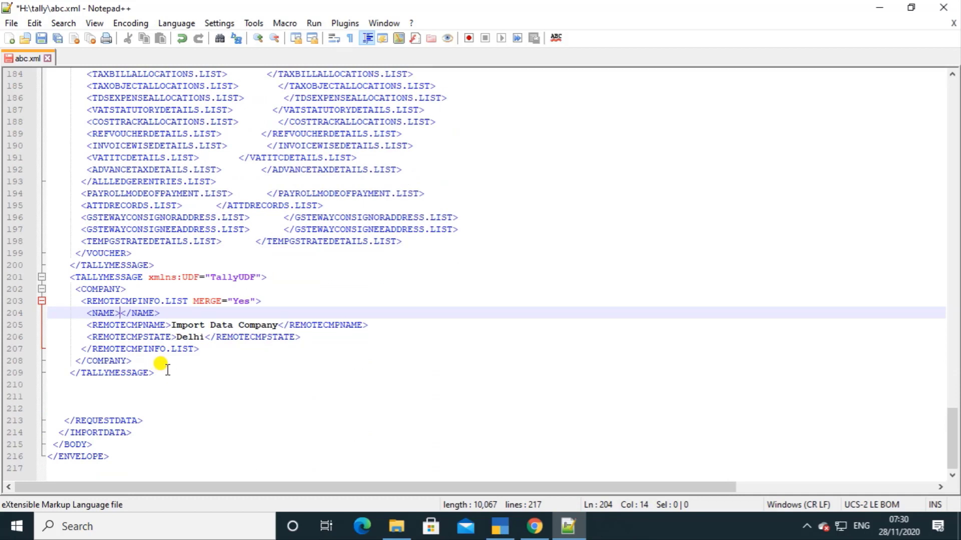
pyautogui.moveTo(156, 369); pyautogui.dragTo(48, 254)
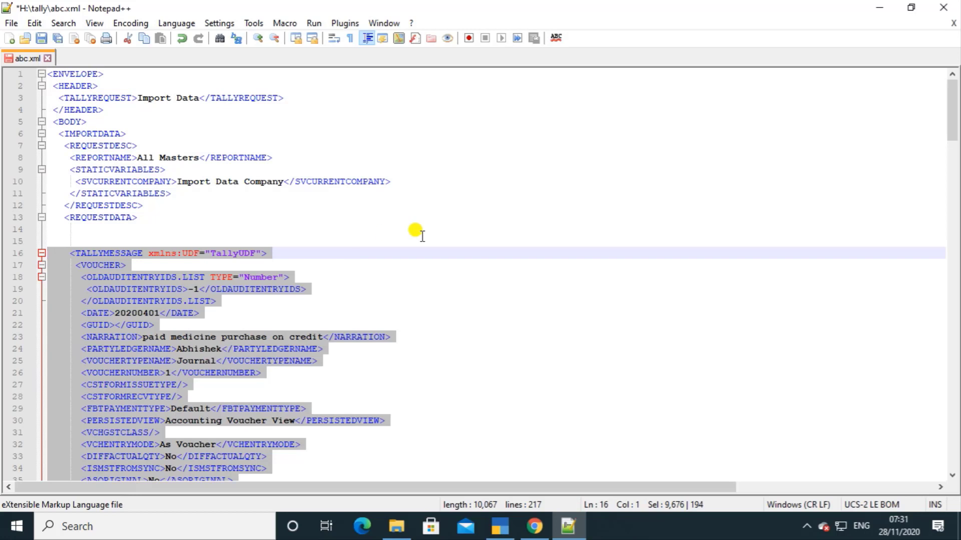
pyautogui.hotkey('ctrl', 'n')
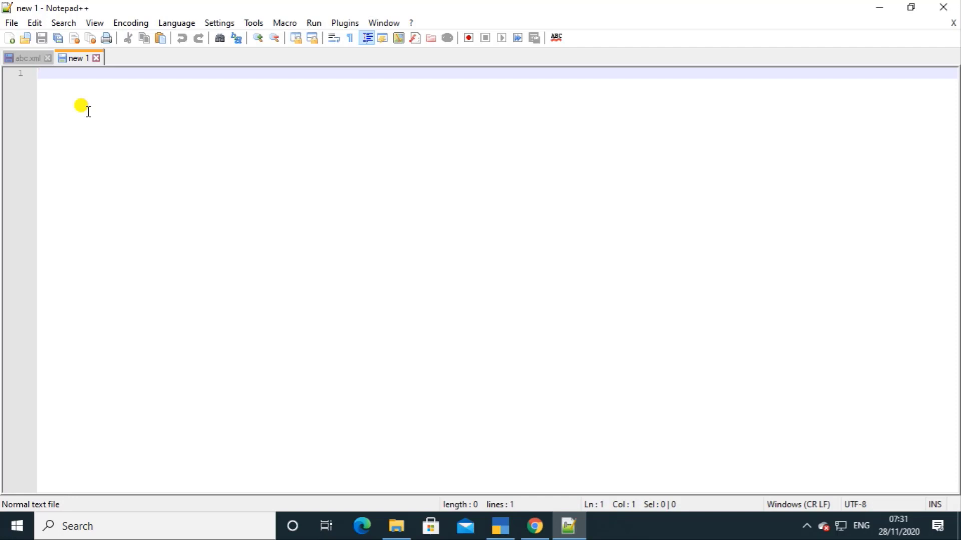
pyautogui.hotkey('ctrl', 'v')
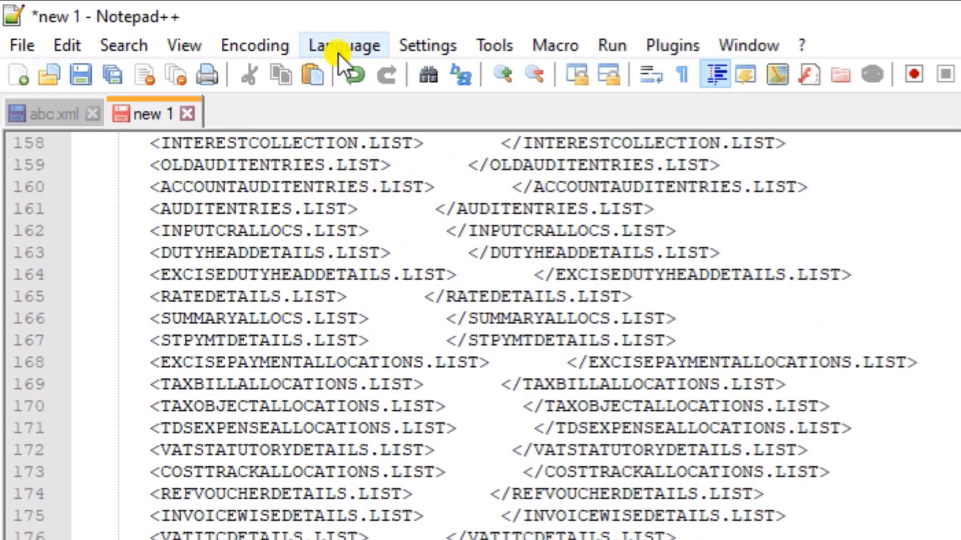
pyautogui.click(338, 53)
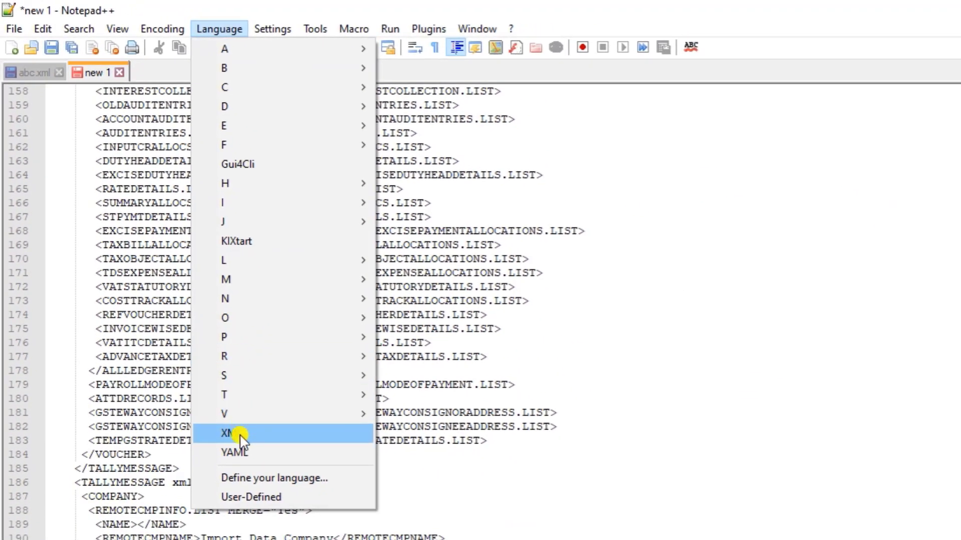
pyautogui.click(240, 434)
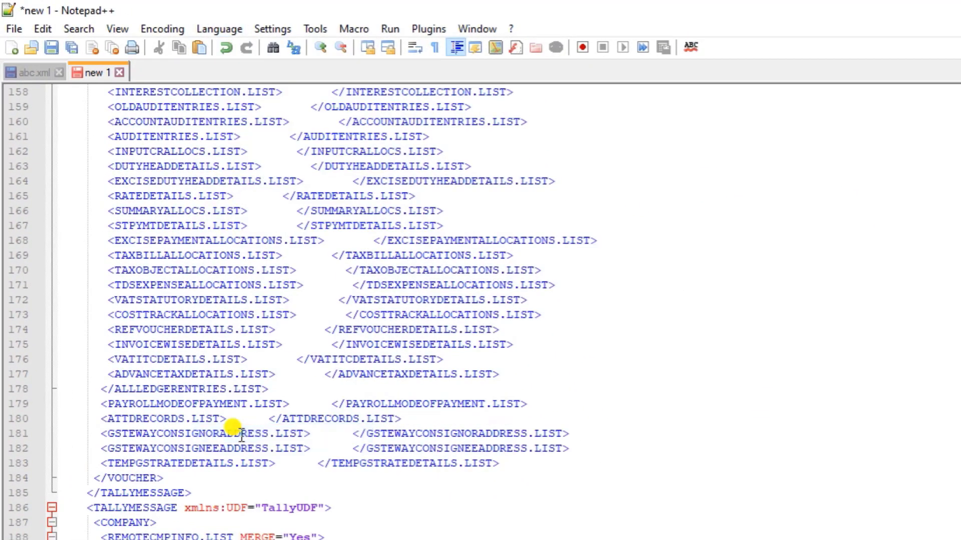
# Remove the leading indentation from every line of the new XML document.
pyautogui.scroll(4, 242, 433)
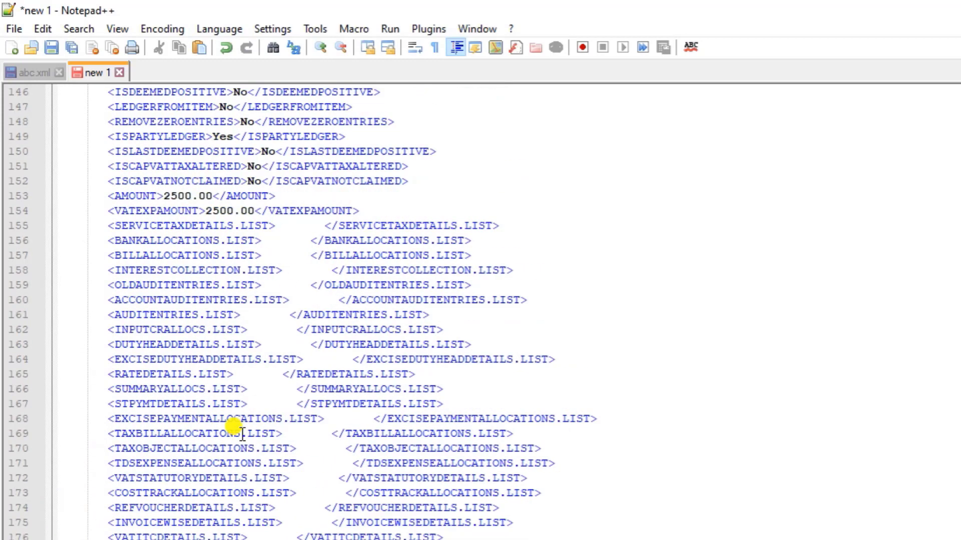
pyautogui.scroll(12, 242, 434)
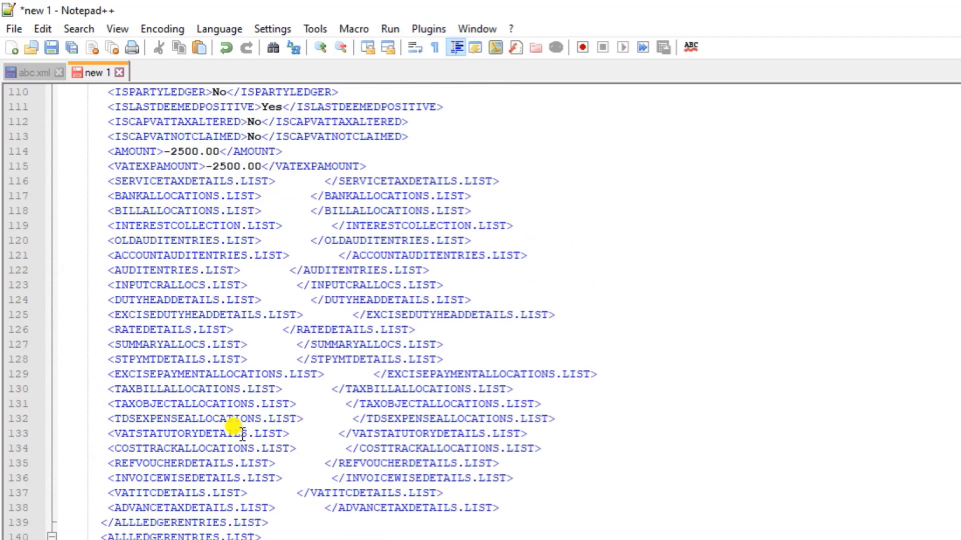
pyautogui.scroll(3, 243, 434)
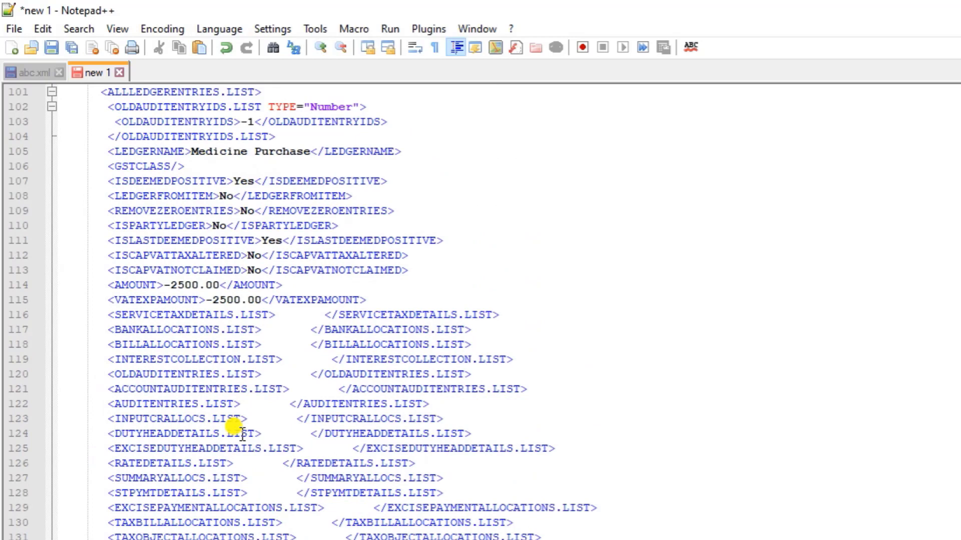
pyautogui.scroll(4, 242, 434)
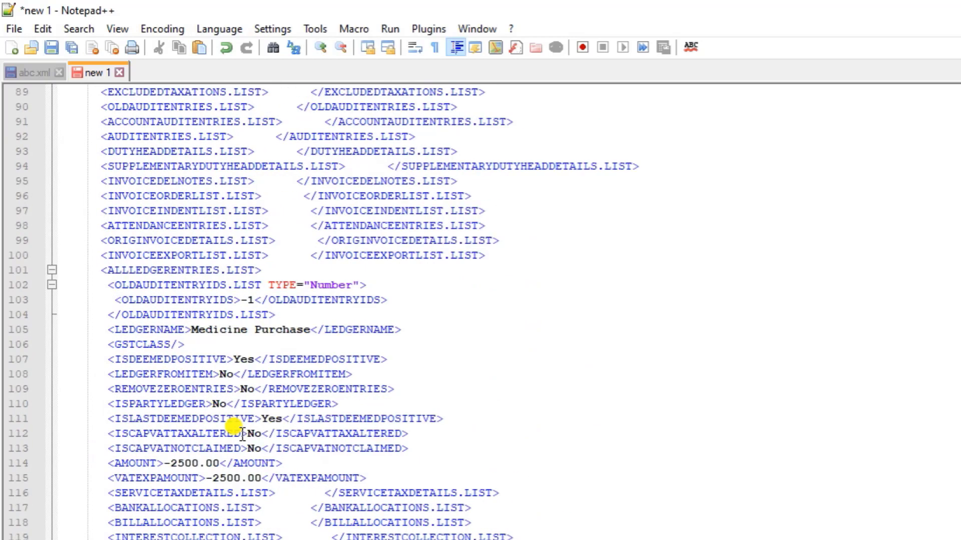
pyautogui.scroll(6, 242, 434)
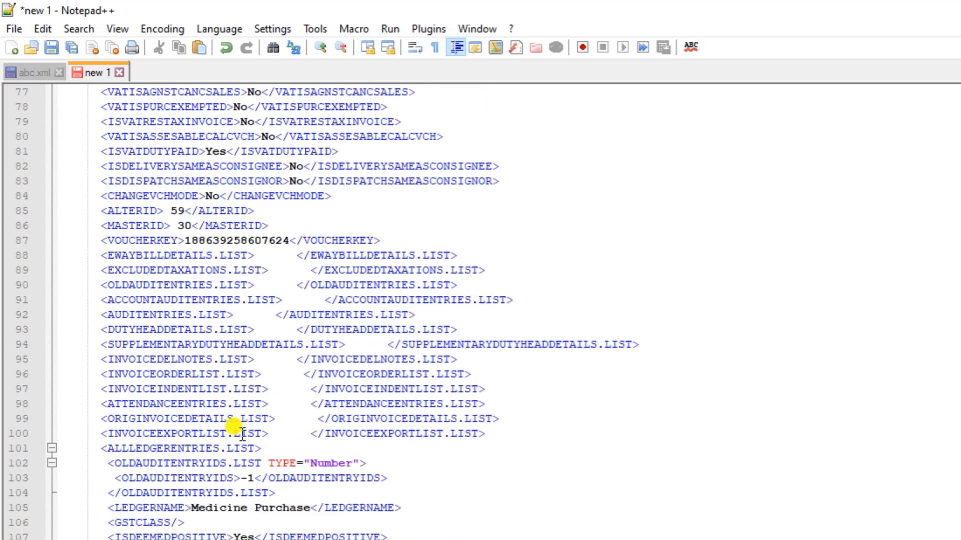
pyautogui.scroll(15, 242, 433)
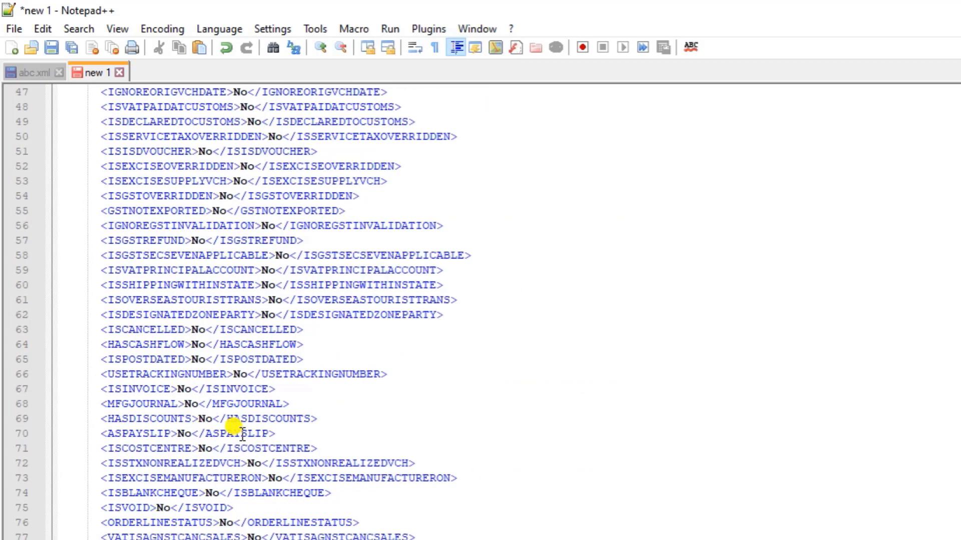
pyautogui.scroll(8, 242, 434)
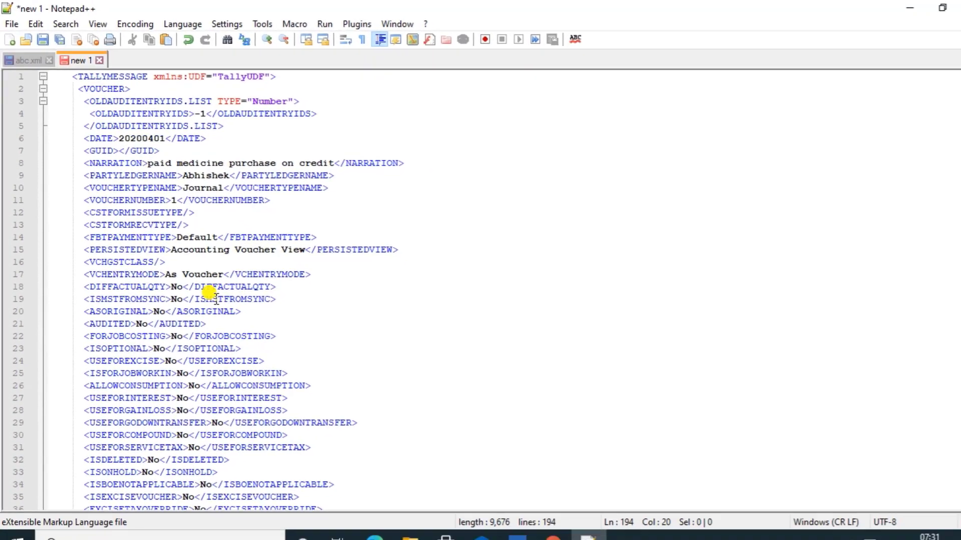
pyautogui.click(67, 74)
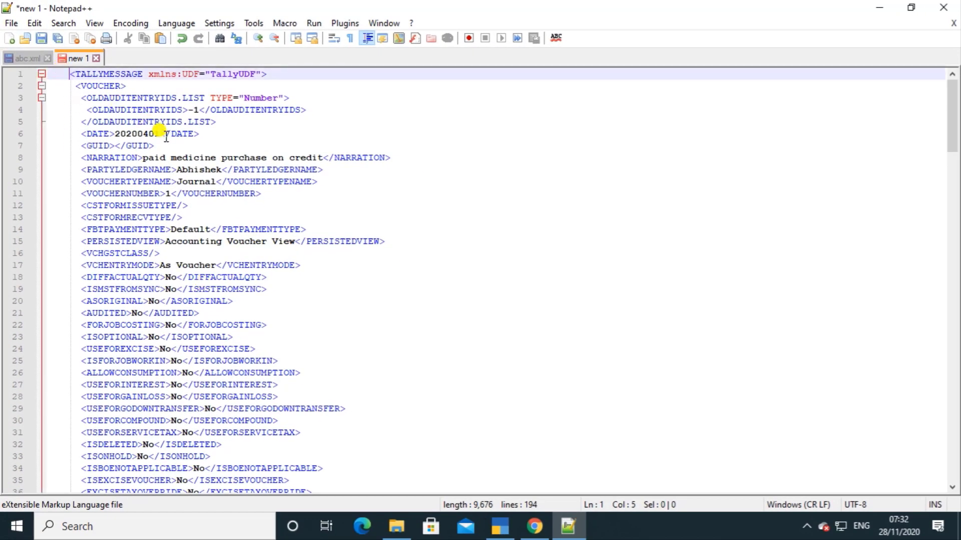
pyautogui.hotkey('ctrl', 'a')
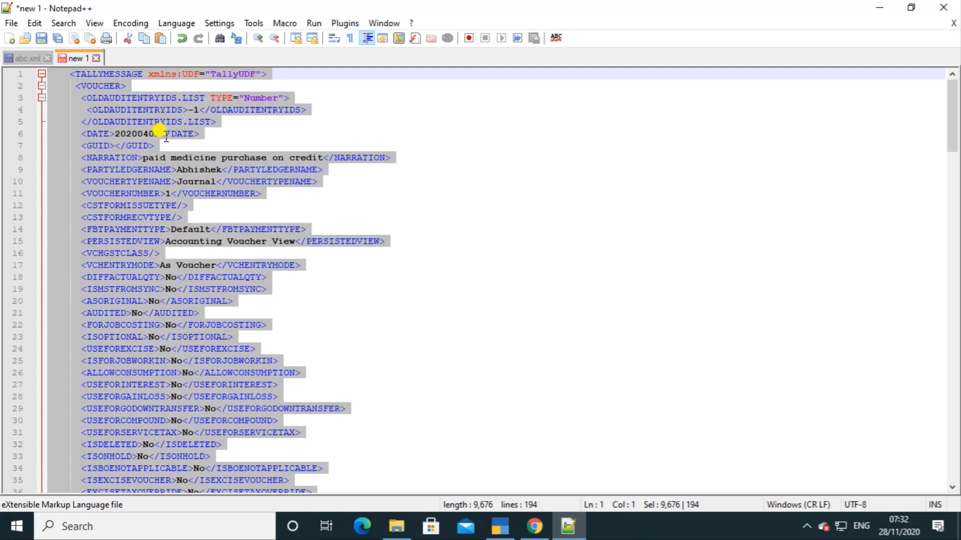
pyautogui.hotkey('shift', 'Tab')
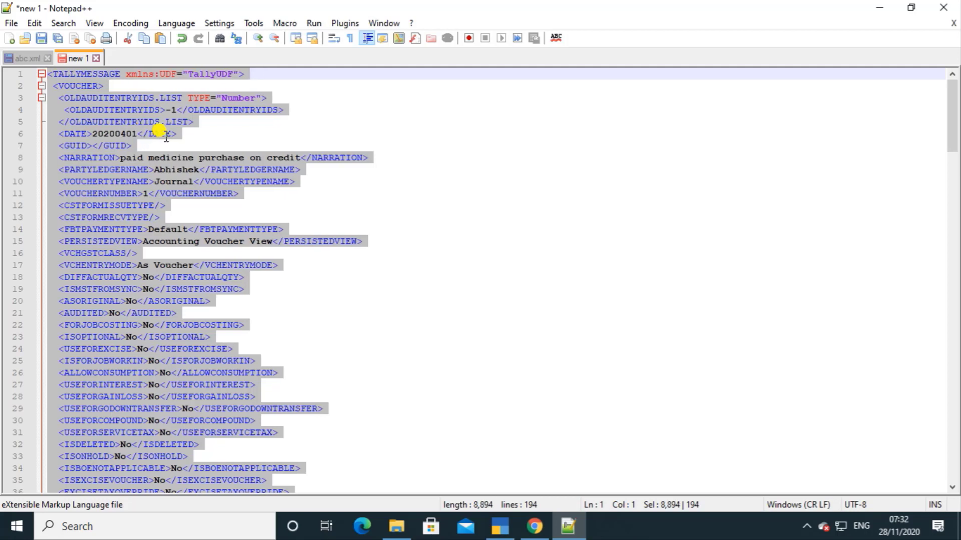
pyautogui.hotkey('shift', 'Tab')
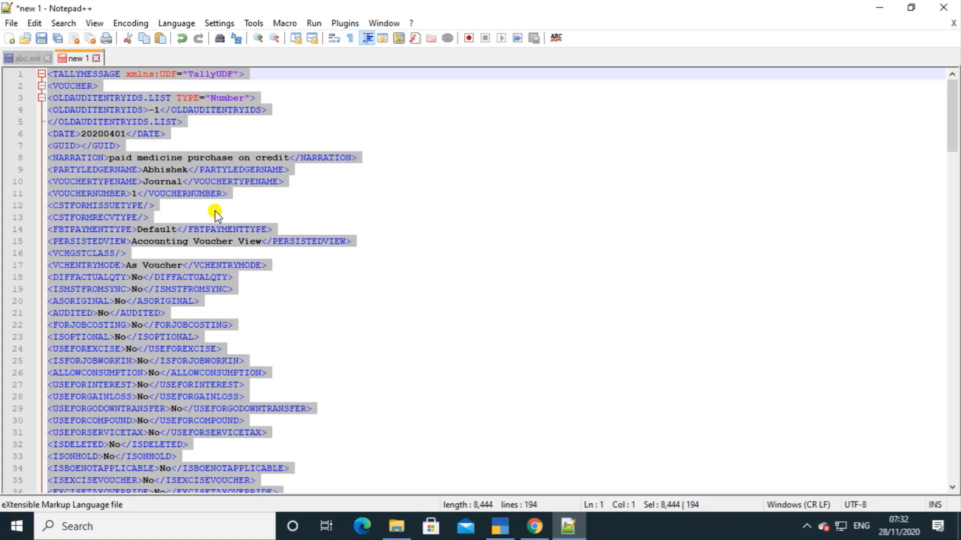
# Review the unindented lines from the VOUCHER header fields down to the first ALLLEDGERENTRIES.LIST block.
pyautogui.scroll(-6, 214, 211)
pyautogui.scroll(-3, 215, 211)
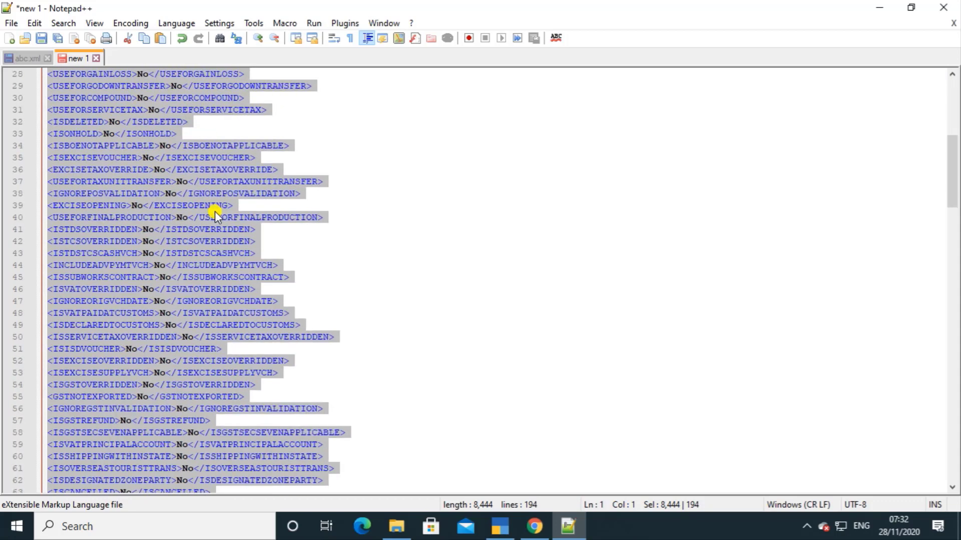
pyautogui.scroll(-6, 215, 212)
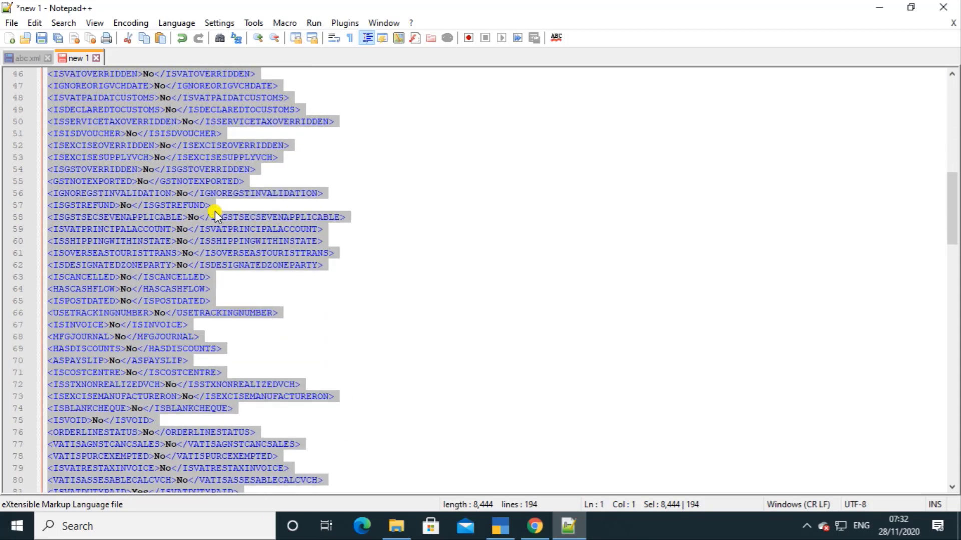
pyautogui.scroll(-2, 214, 212)
pyautogui.scroll(-3, 215, 211)
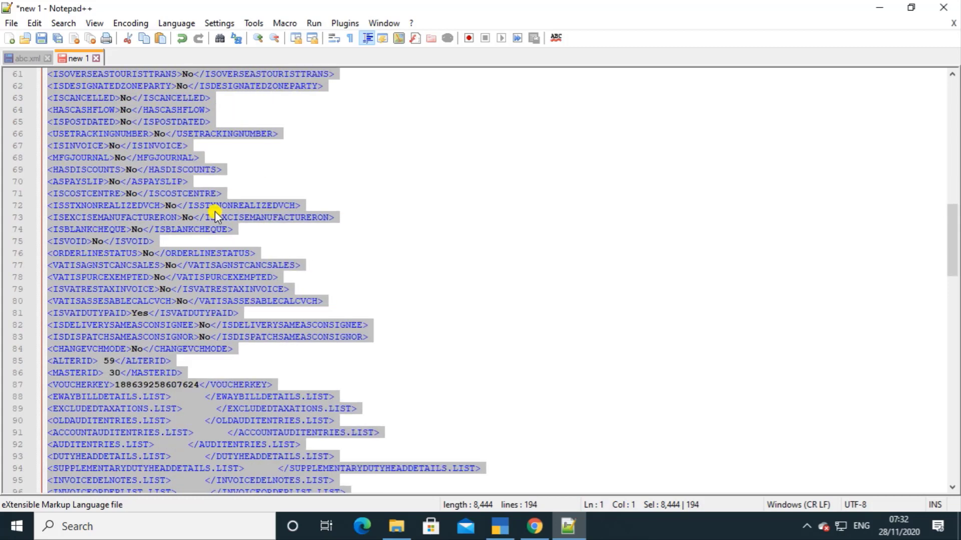
pyautogui.scroll(-4, 215, 211)
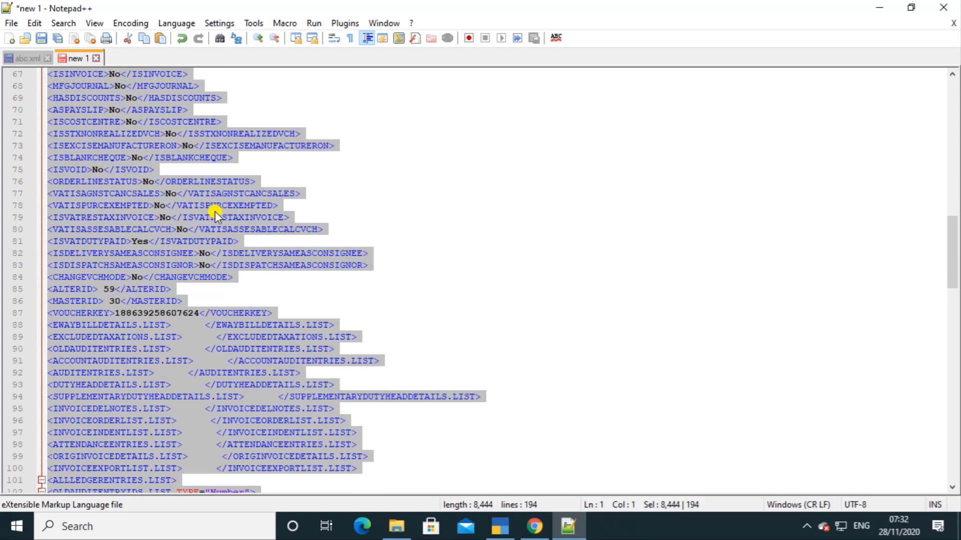
pyautogui.scroll(-1, 217, 214)
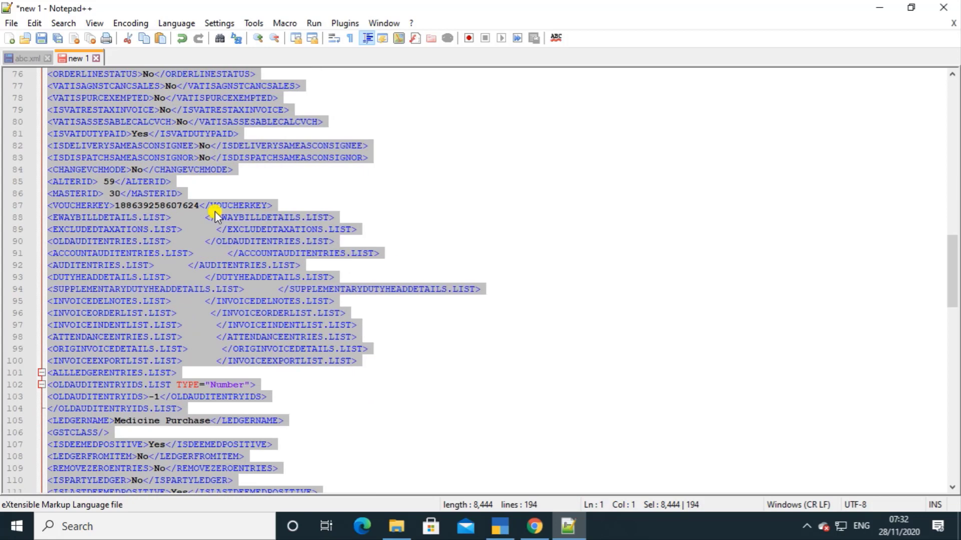
pyautogui.scroll(5, 216, 214)
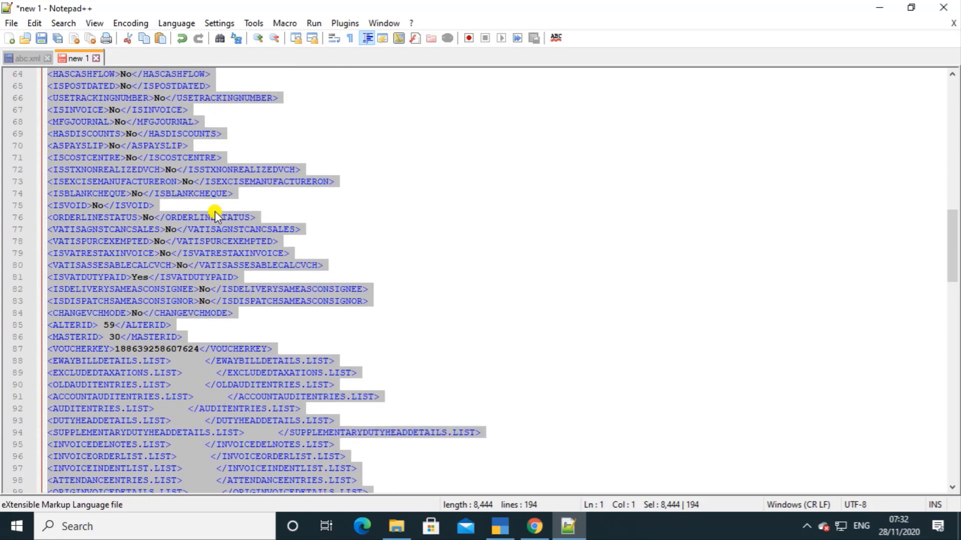
pyautogui.scroll(20, 215, 211)
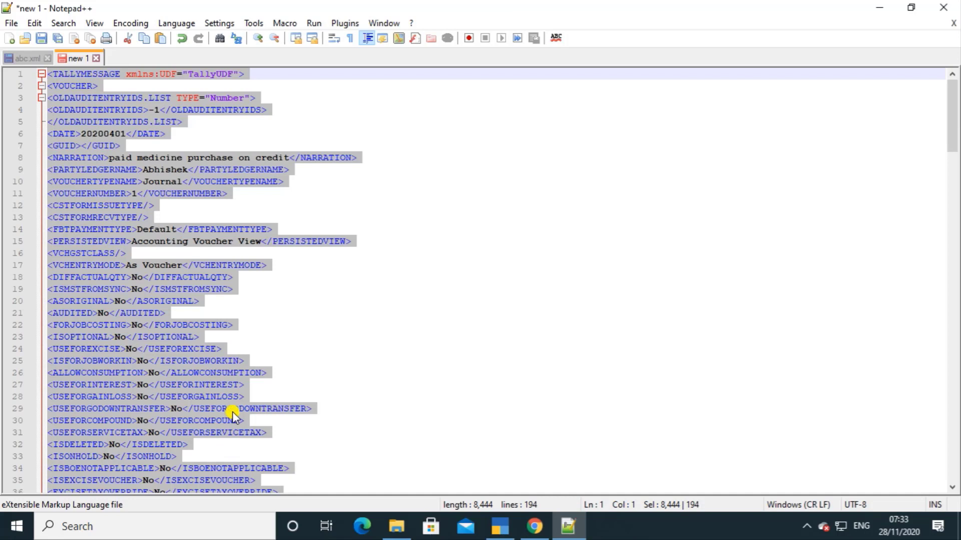
# Replace all \r\n line breaks in the selected text with nothing, using Regular expression search mode, and close the Replace dialog.
pyautogui.hotkey('ctrl', 'h')
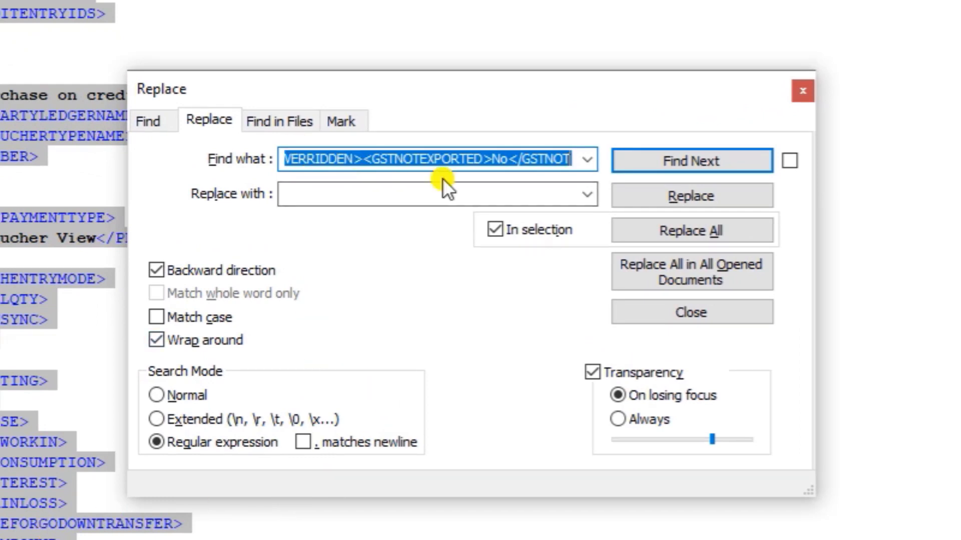
pyautogui.press('BackSpace')
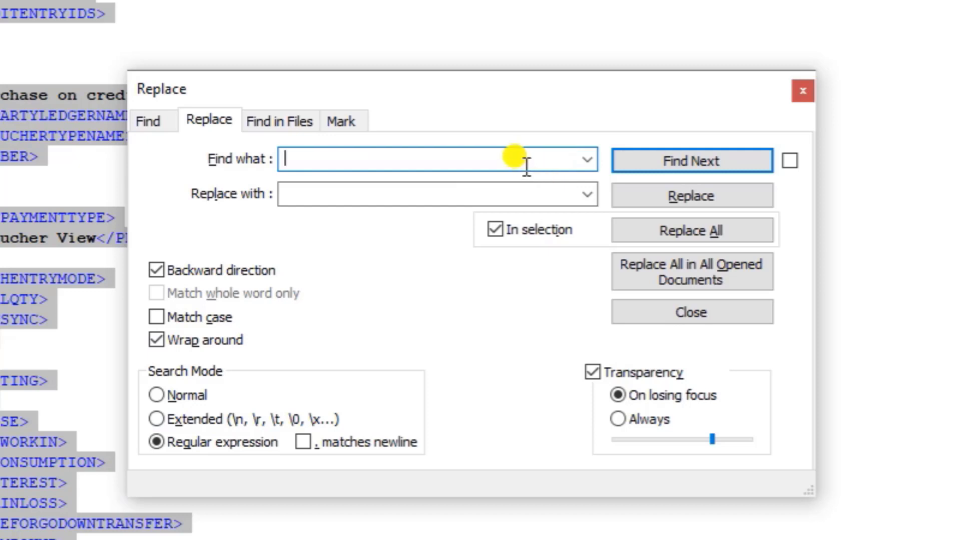
pyautogui.write('\\r\\n')
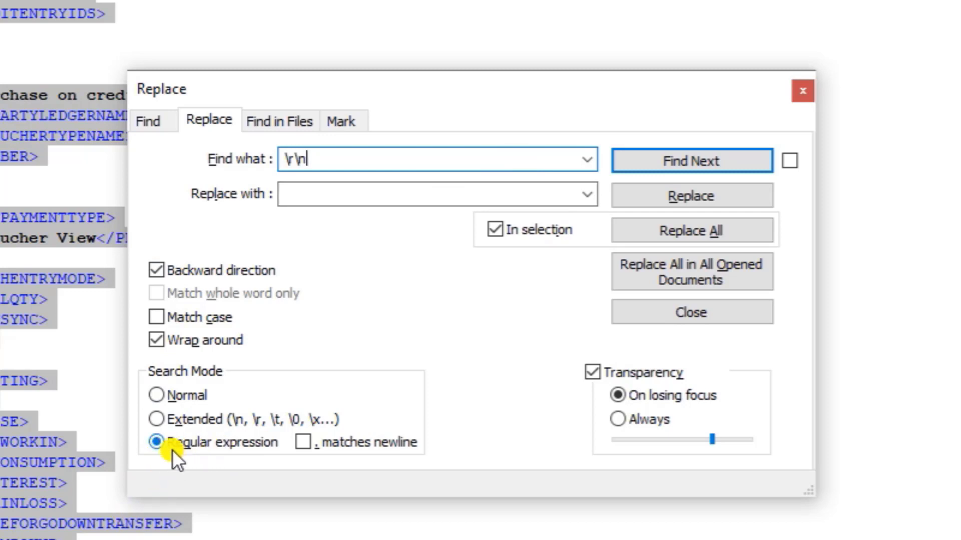
pyautogui.click(693, 230)
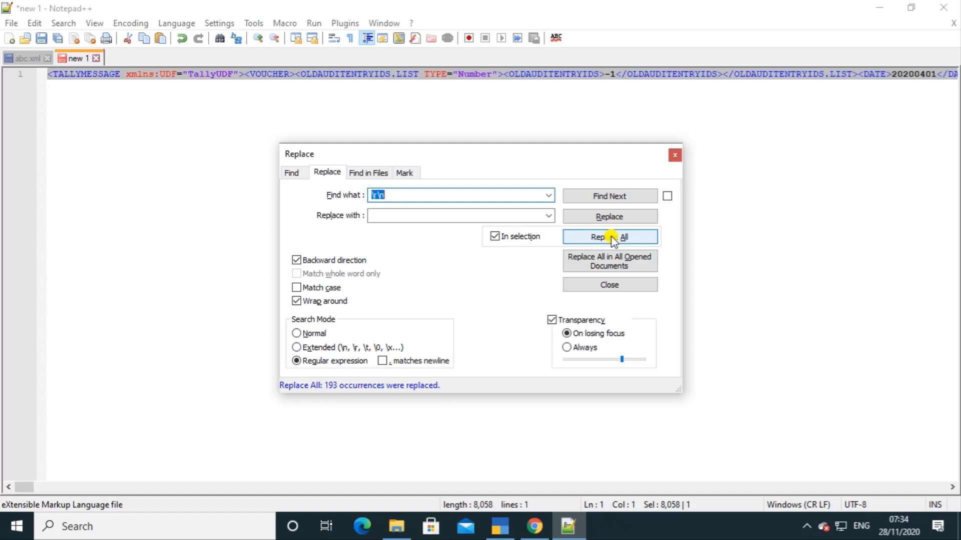
pyautogui.click(675, 157)
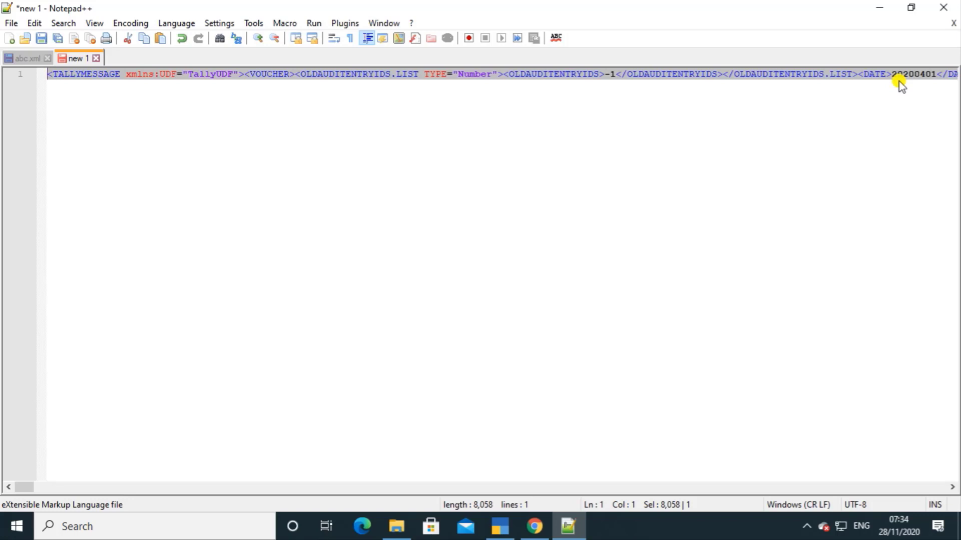
# Put the DATE value 20200401 and the NARRATION text "paid medicine purchase on credit" each on a separate line, apart from their tags.
pyautogui.click(892, 75)
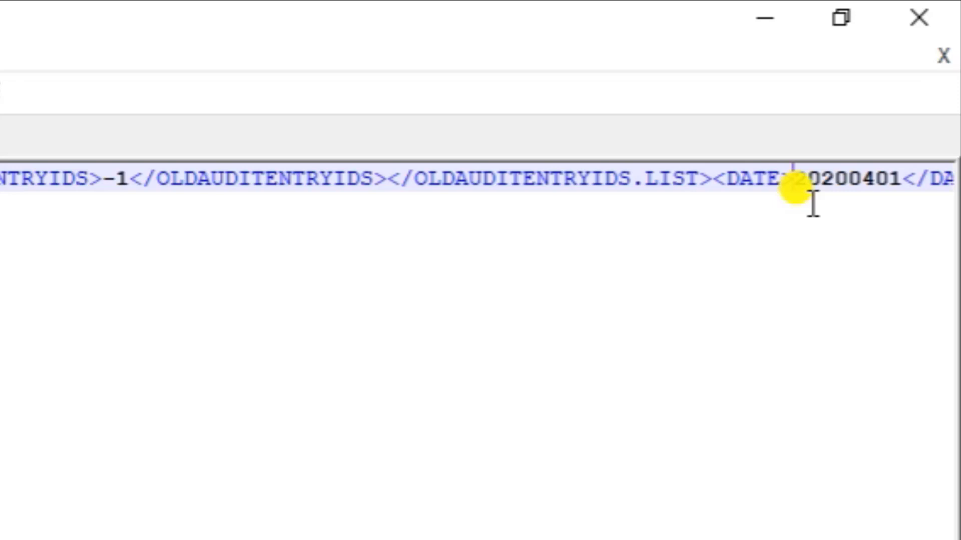
pyautogui.press('Return')
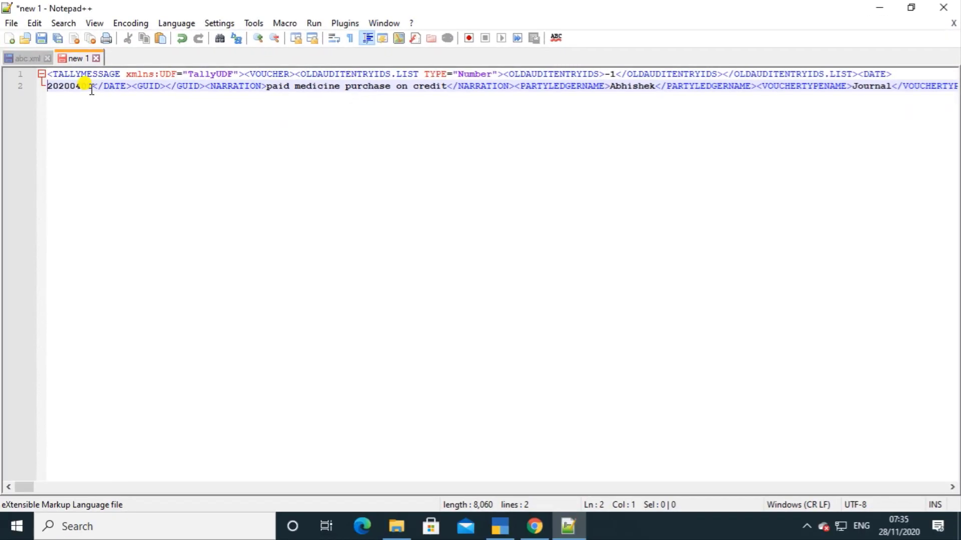
pyautogui.click(93, 86)
pyautogui.press('Return')
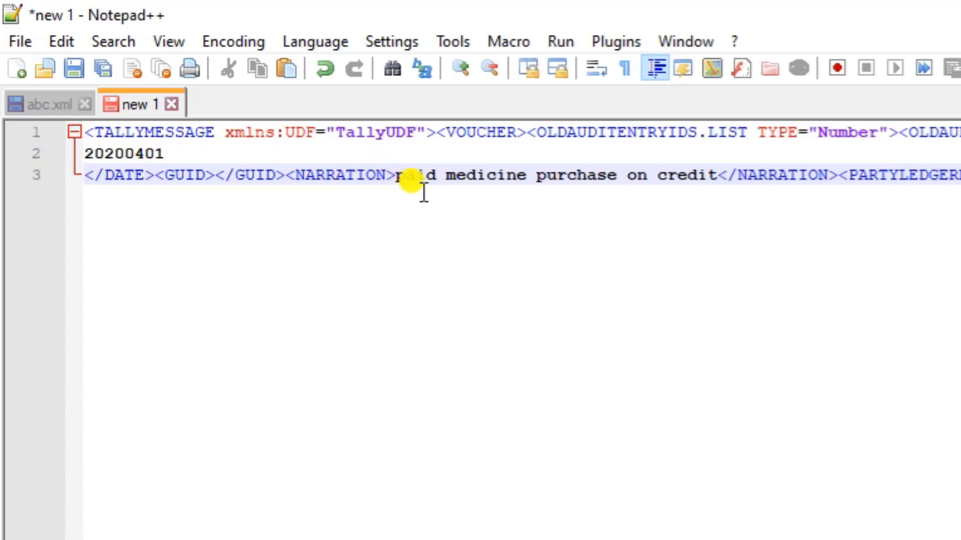
pyautogui.press('Return')
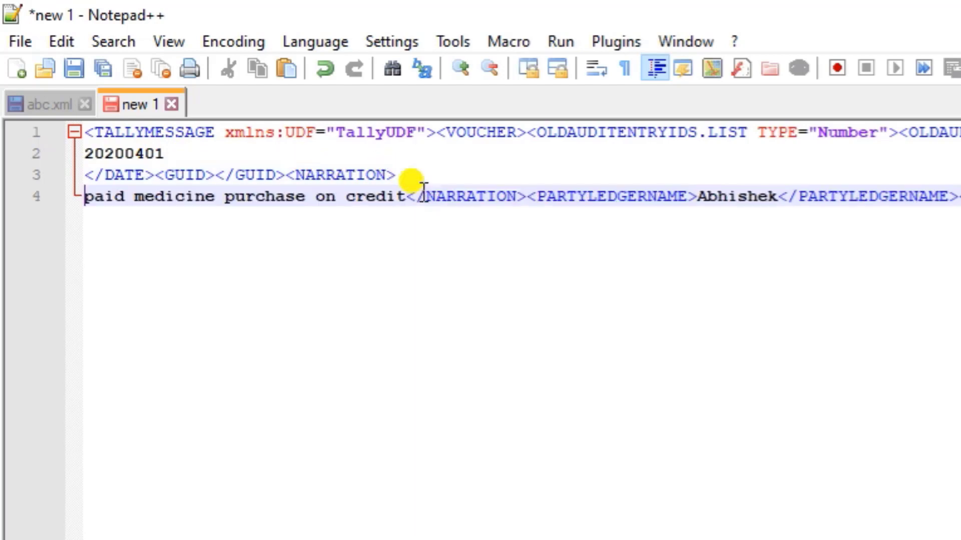
pyautogui.click(406, 196)
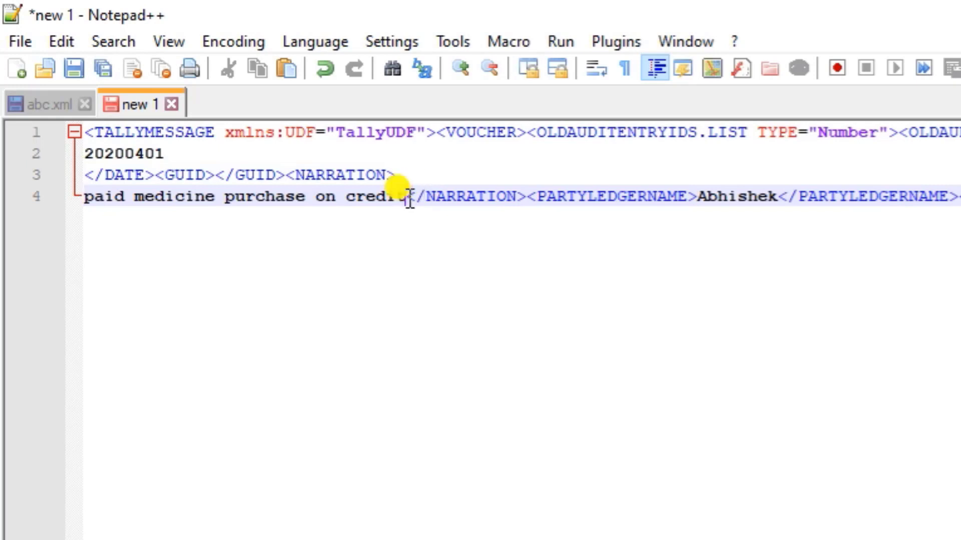
pyautogui.press('Return')
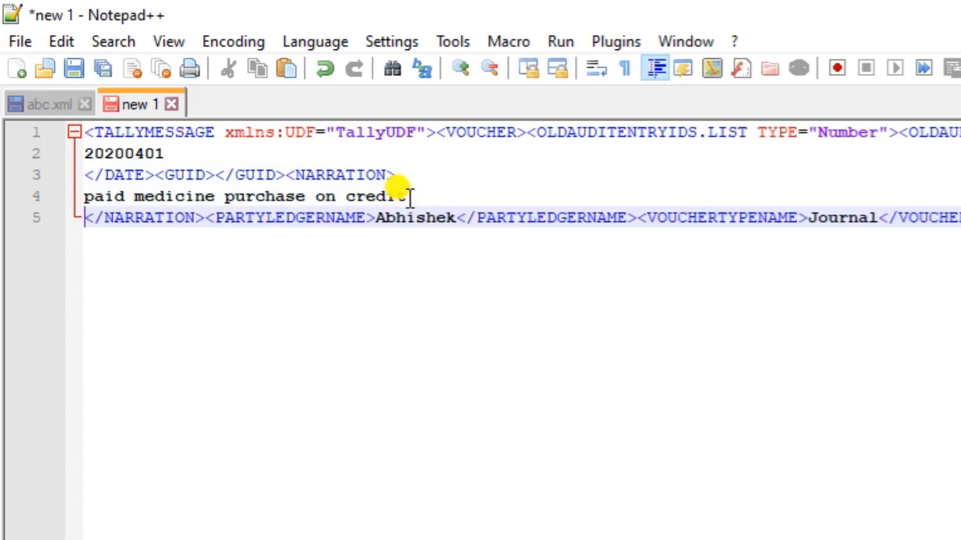
# Put the value between the PARTYLEDGERNAME tags on its own line with line breaks before and after it.
pyautogui.click(381, 219)
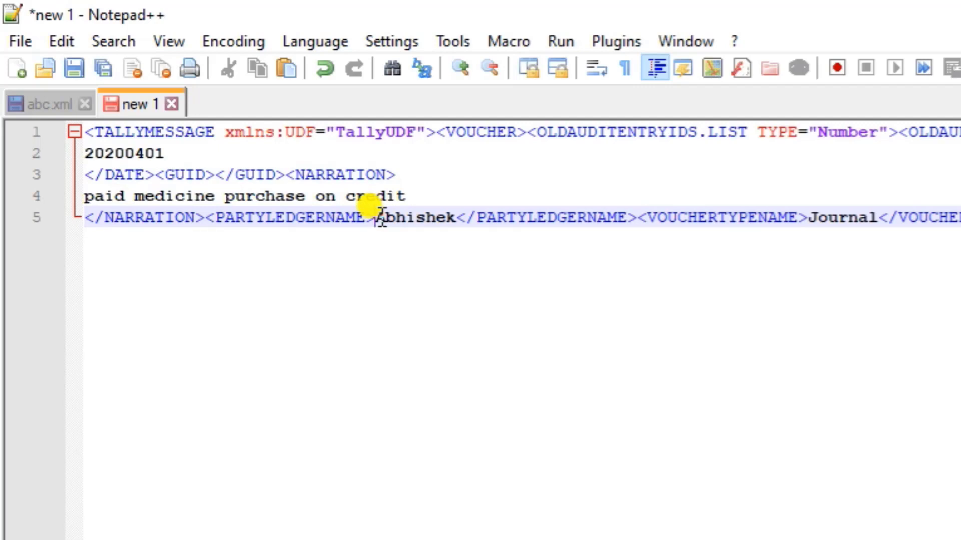
pyautogui.press('Return')
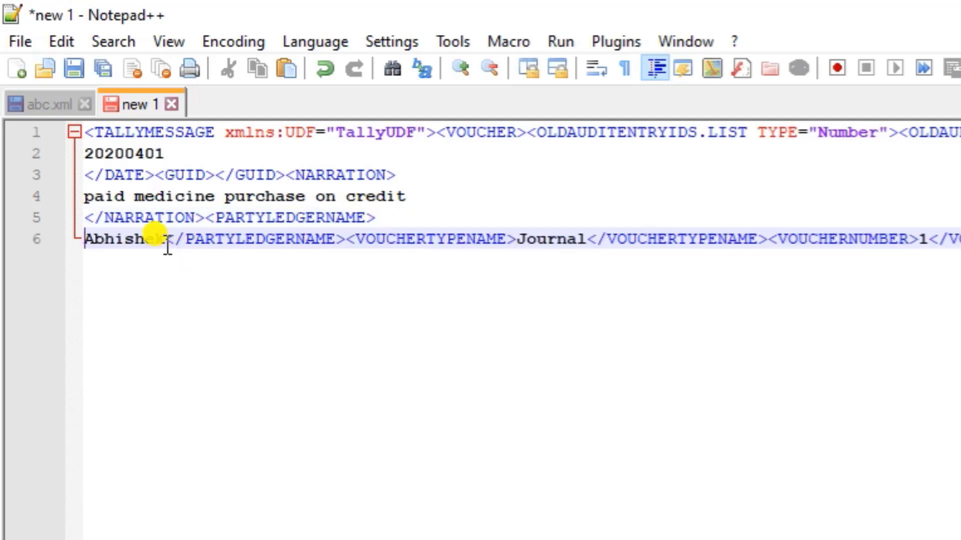
pyautogui.click(167, 241)
pyautogui.press('Return')
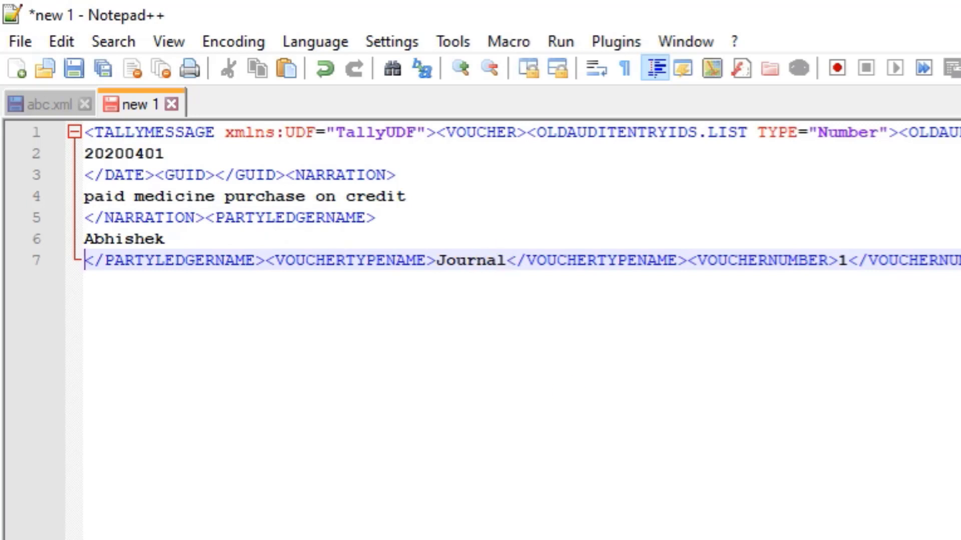
# Put the first LEDGERNAME value, Medicine Purchase, on its own line, apart from its opening and closing tags.
pyautogui.hscroll(15, 521, 331)
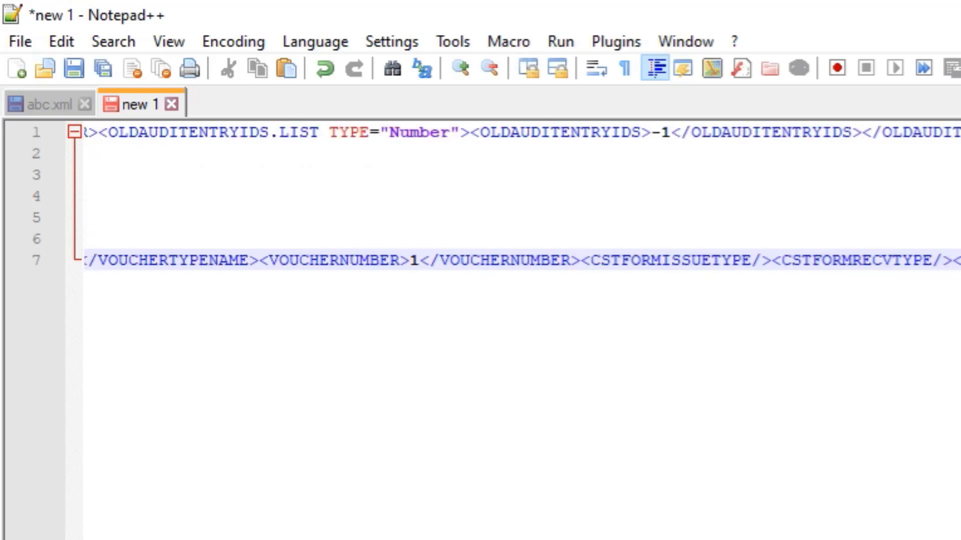
pyautogui.hscroll(1, 520, 261)
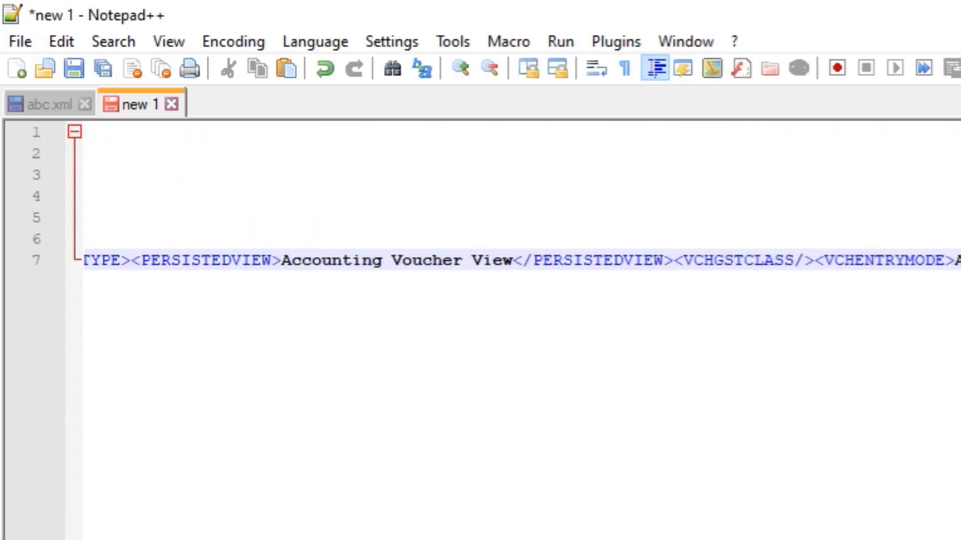
pyautogui.hscroll(12, 520, 260)
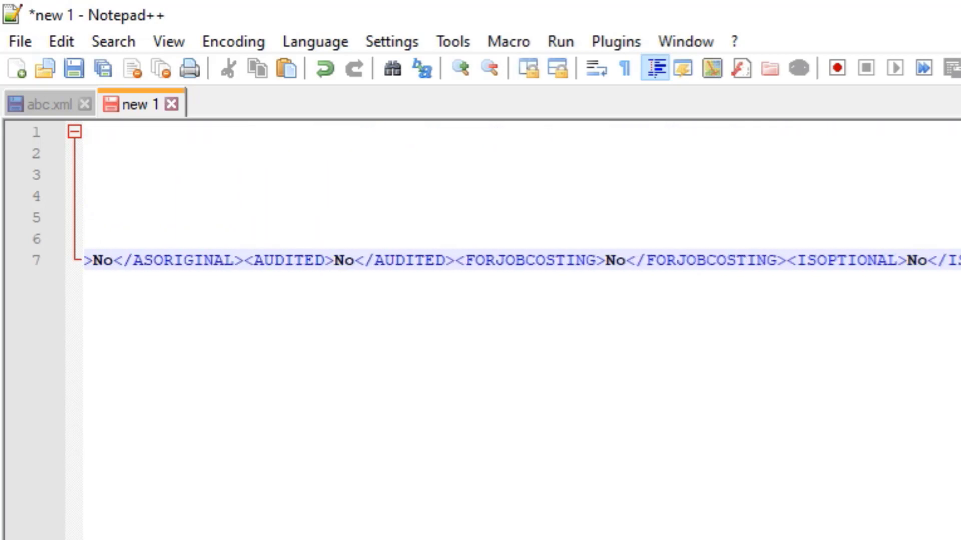
pyautogui.hscroll(10, 520, 261)
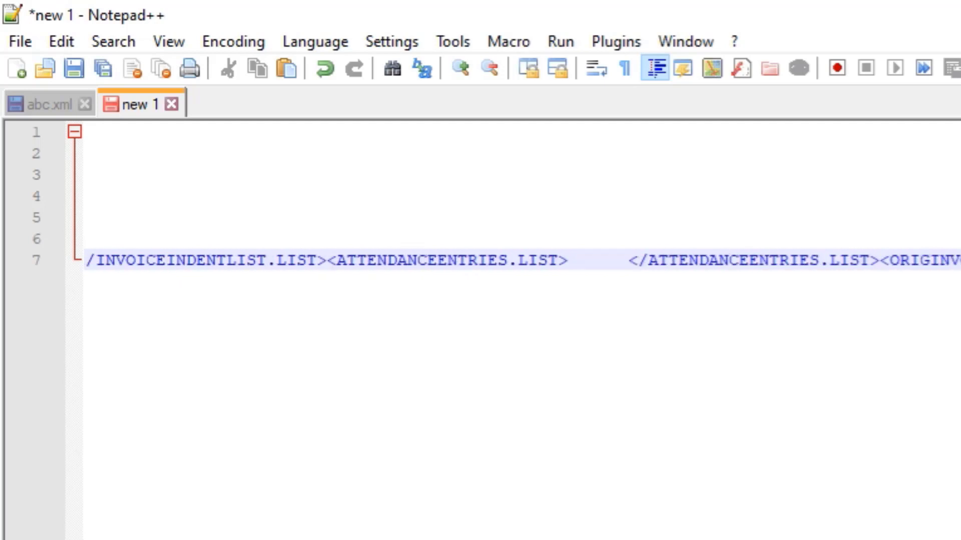
pyautogui.hscroll(15, 520, 261)
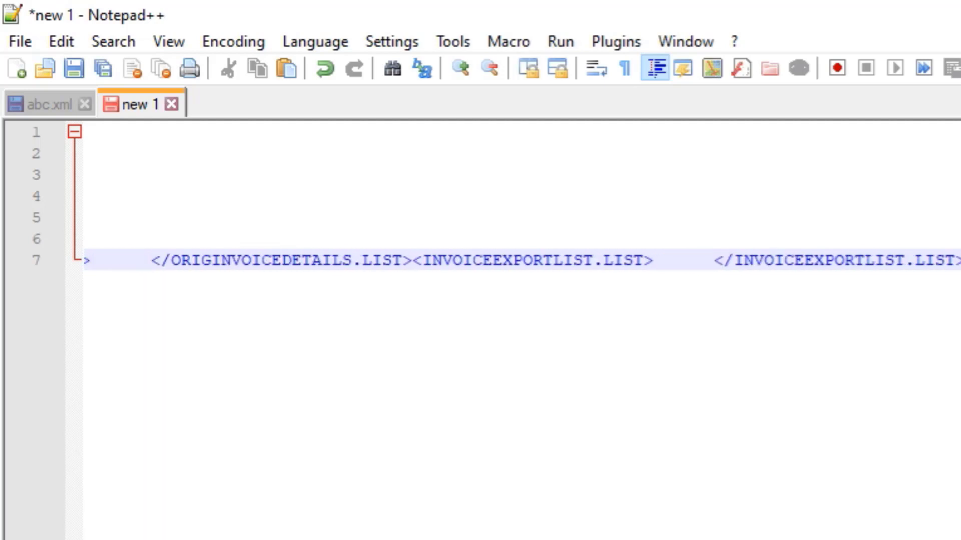
pyautogui.hscroll(8, 521, 260)
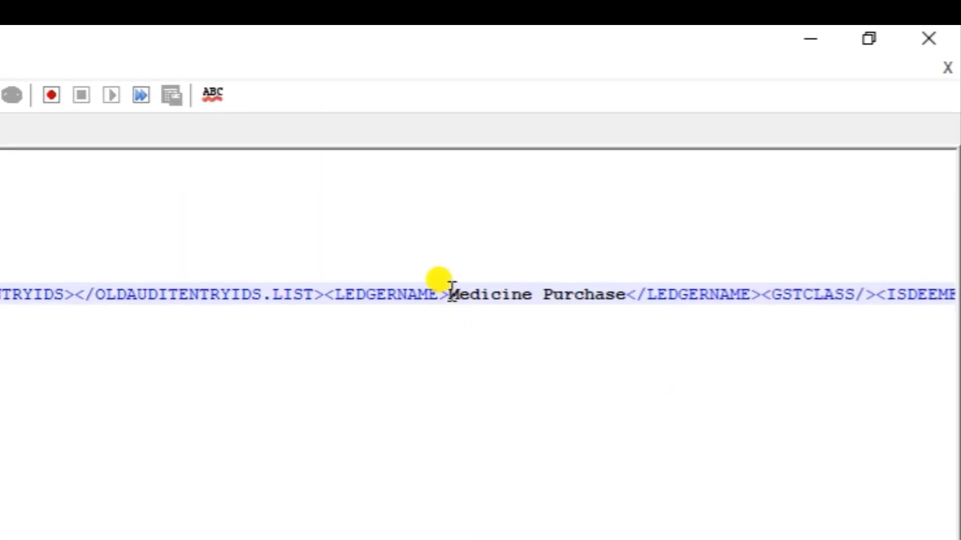
pyautogui.click(450, 293)
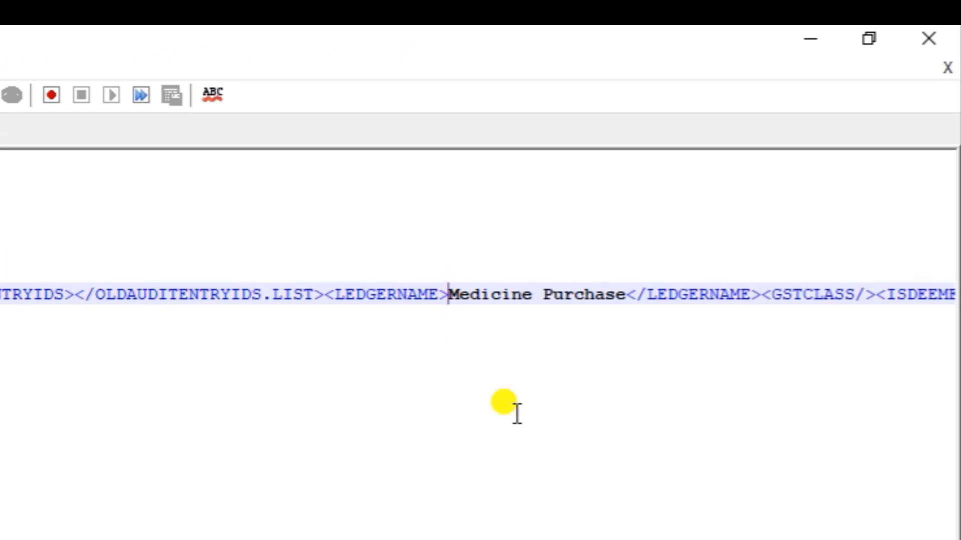
pyautogui.press('Return')
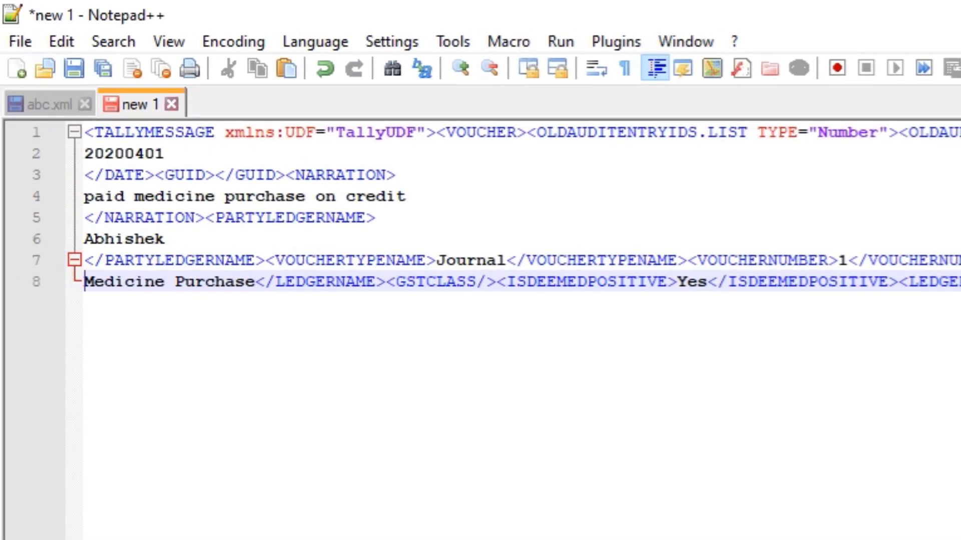
pyautogui.click(259, 281)
pyautogui.press('Return')
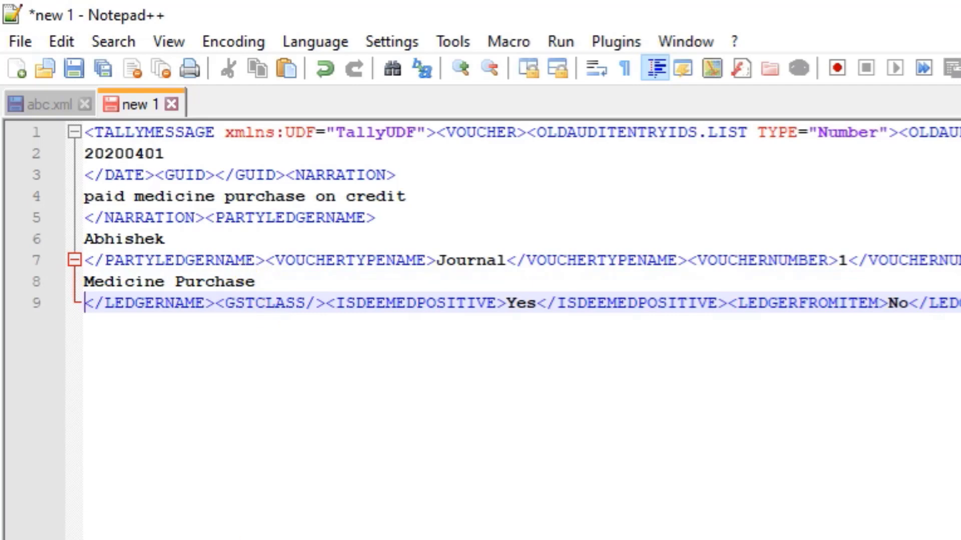
# Put the AMOUNT and VATEXPAMOUNT values of the Medicine Purchase entry, both -2500.00, each on a separate line apart from their tags.
pyautogui.hscroll(15, 520, 330)
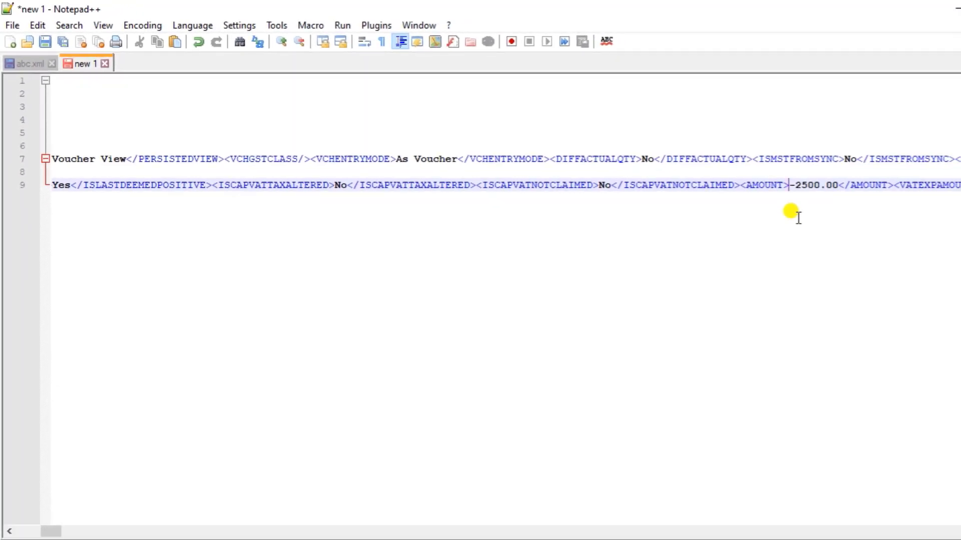
pyautogui.press('Return')
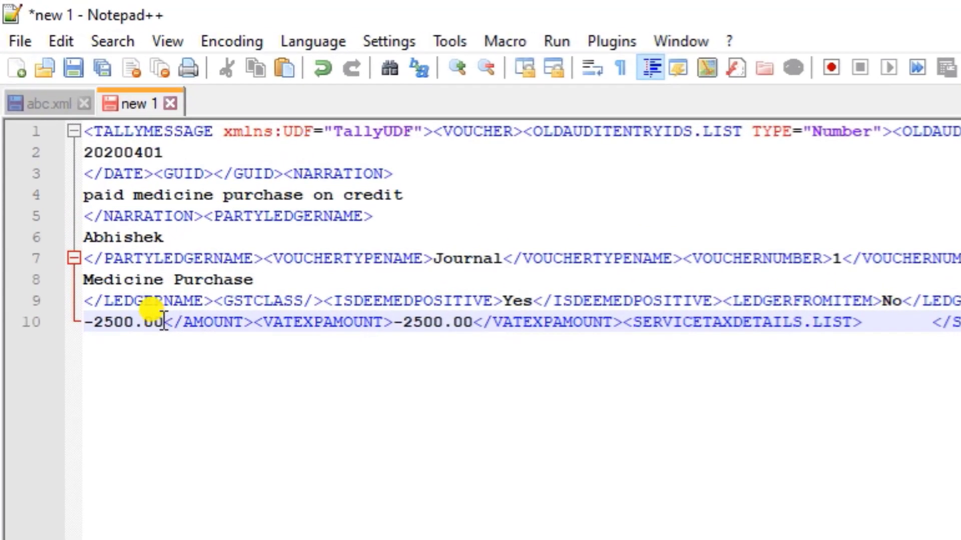
pyautogui.press('Return')
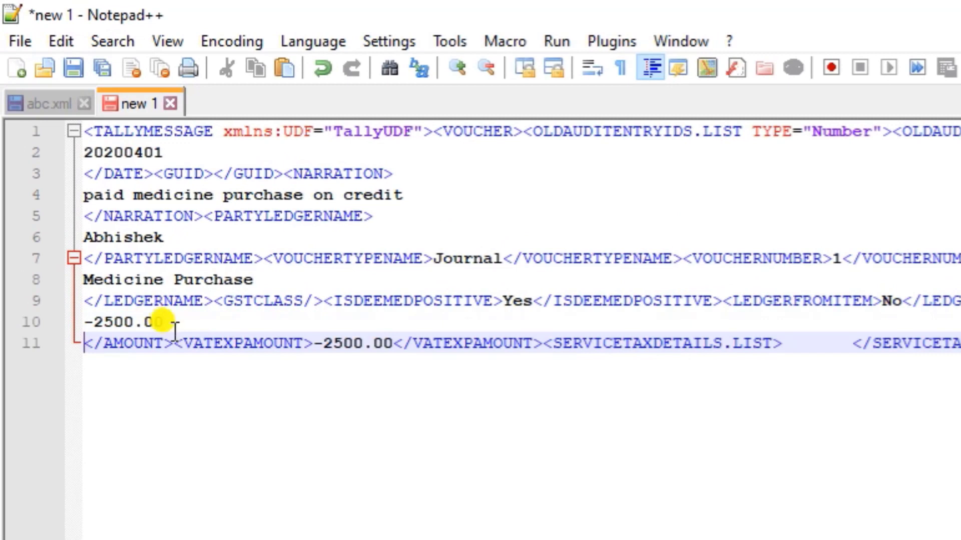
pyautogui.click(315, 344)
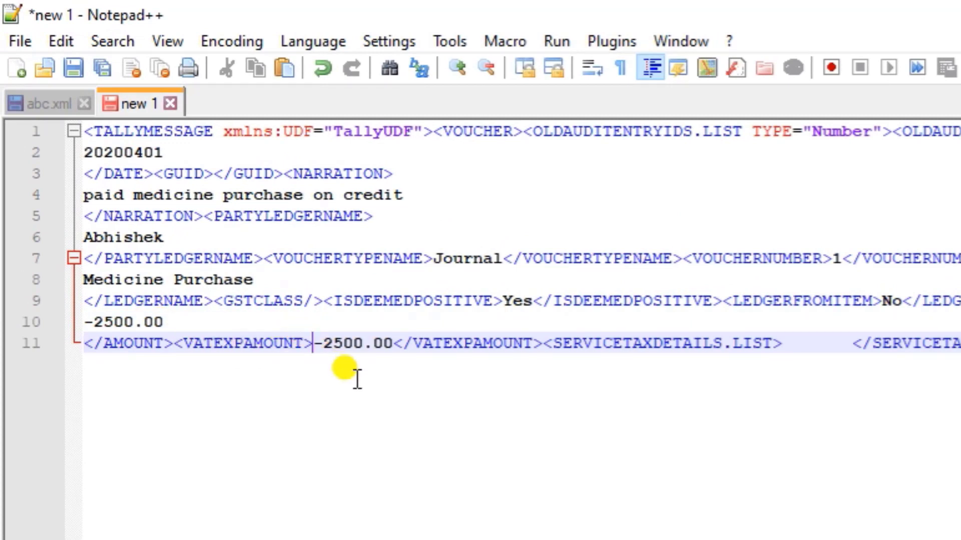
pyautogui.press('Return')
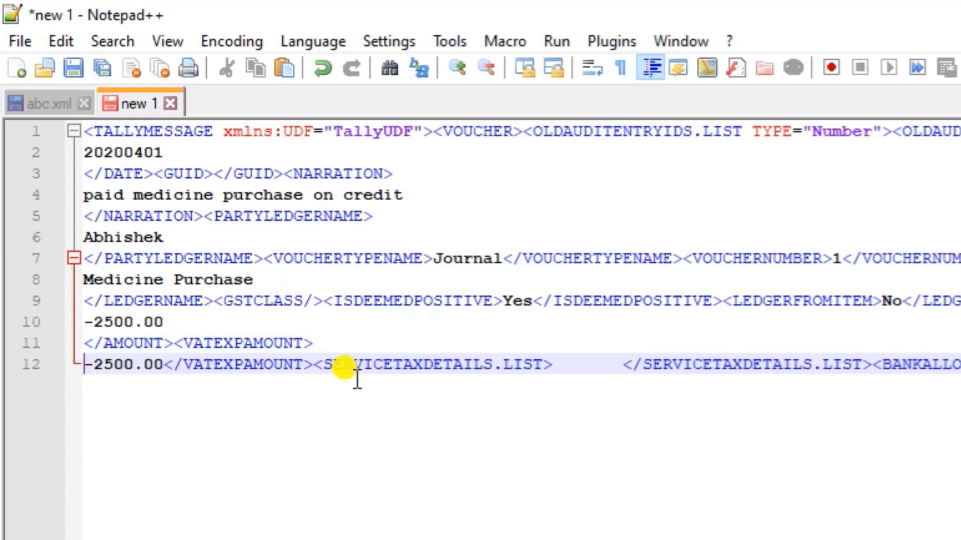
pyautogui.click(163, 362)
pyautogui.press('Return')
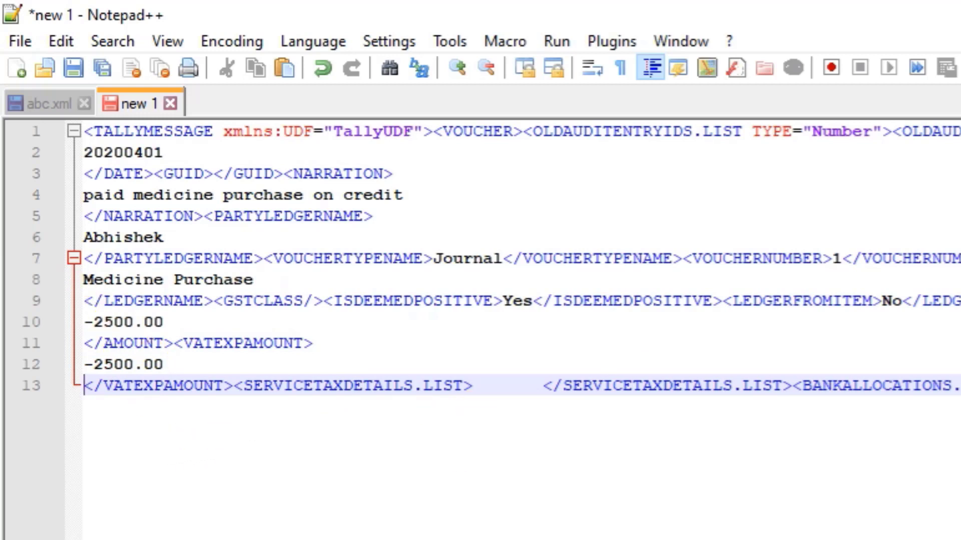
# Put the LEDGERNAME value in the second ALLLEDGERENTRIES.LIST block on its own line, apart from its tags.
pyautogui.hscroll(20, 521, 320)
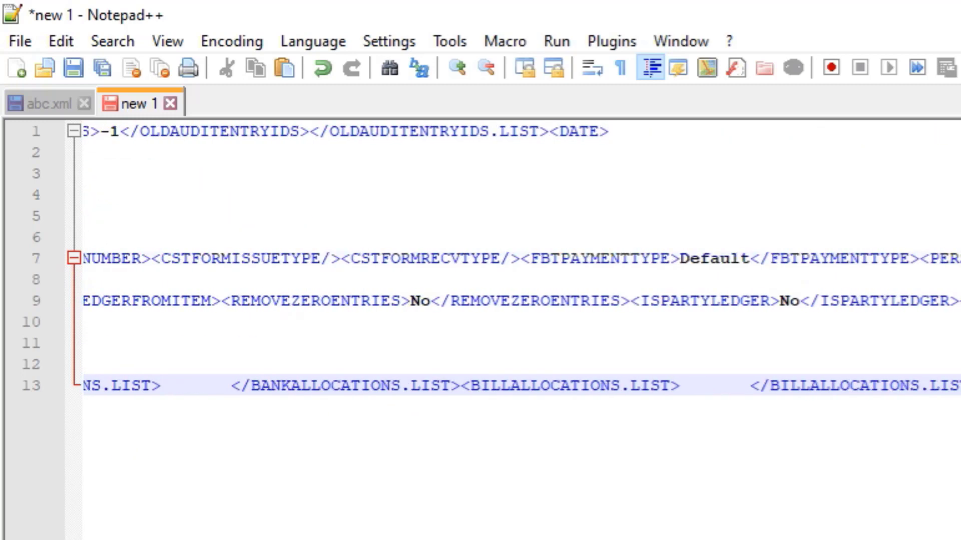
pyautogui.hscroll(20, 520, 320)
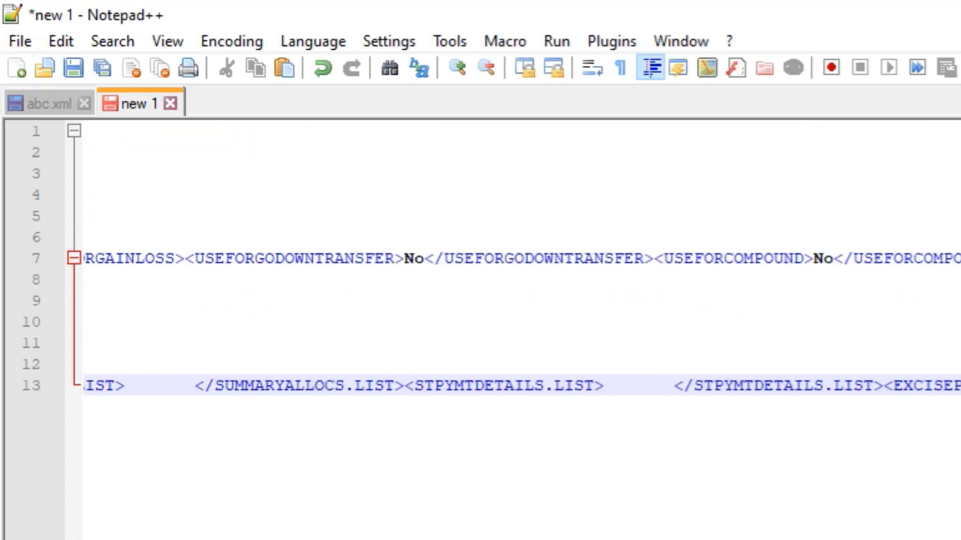
pyautogui.hscroll(5, 520, 320)
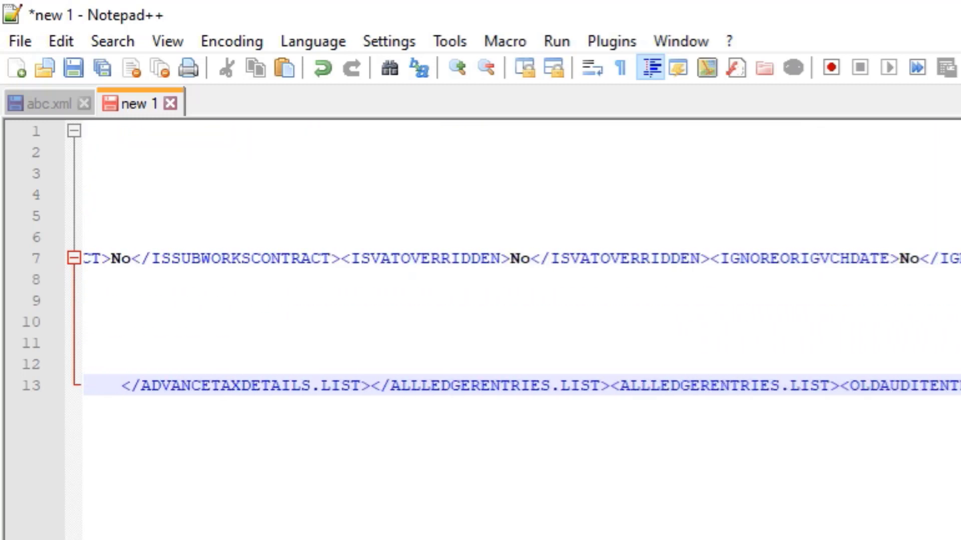
pyautogui.hscroll(15, 520, 321)
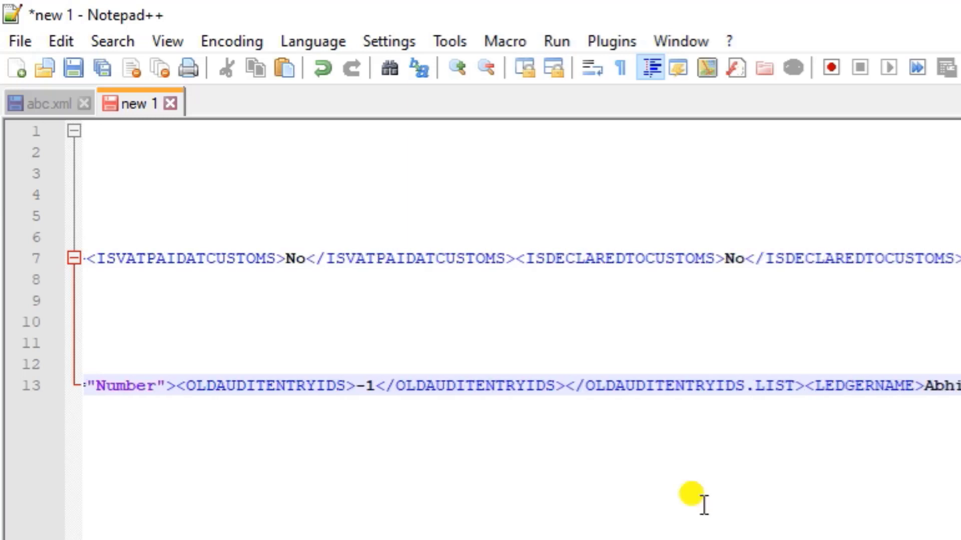
pyautogui.click(915, 381)
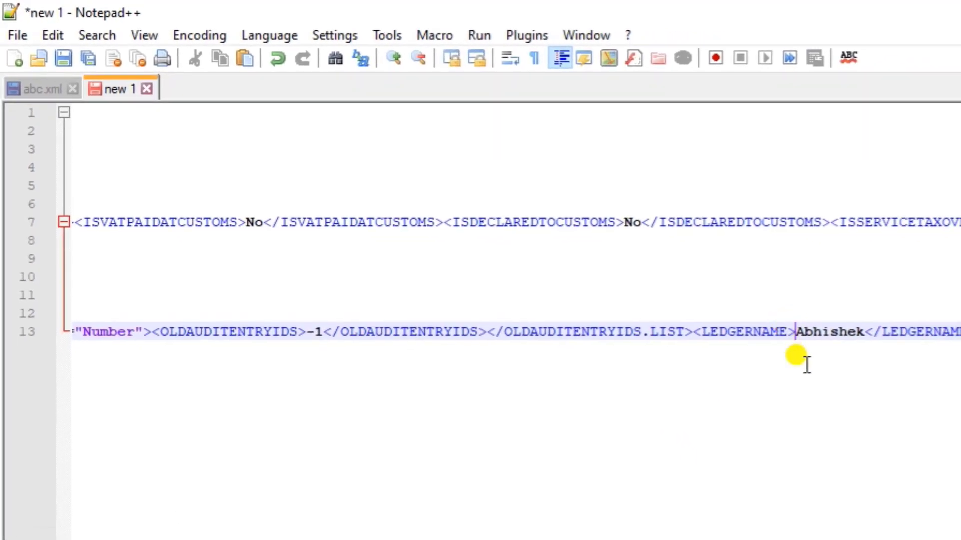
pyautogui.press('Return')
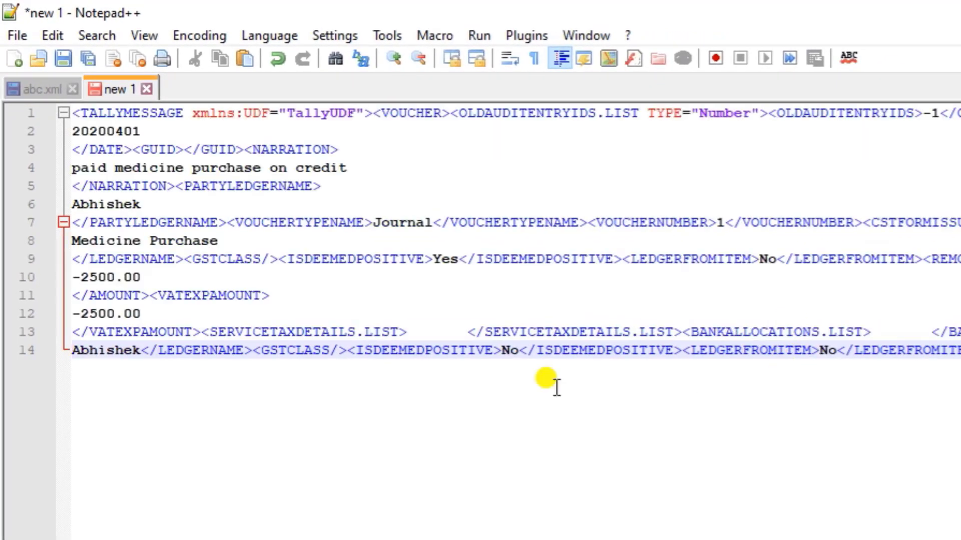
pyautogui.click(141, 349)
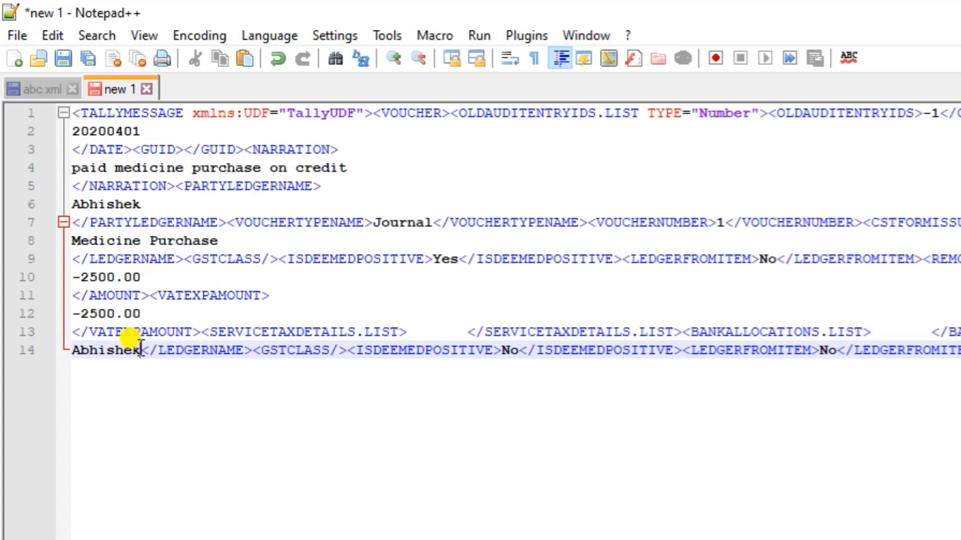
pyautogui.press('Return')
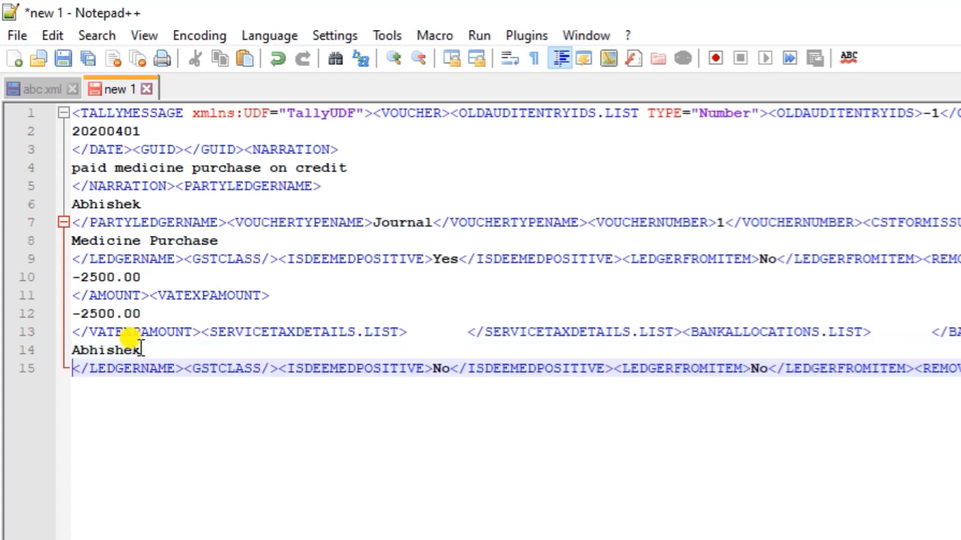
# Put the second ledger entry's AMOUNT and VATEXPAMOUNT values, both 2500.00, each on a separate line apart from their tags.
pyautogui.hscroll(15, 515, 320)
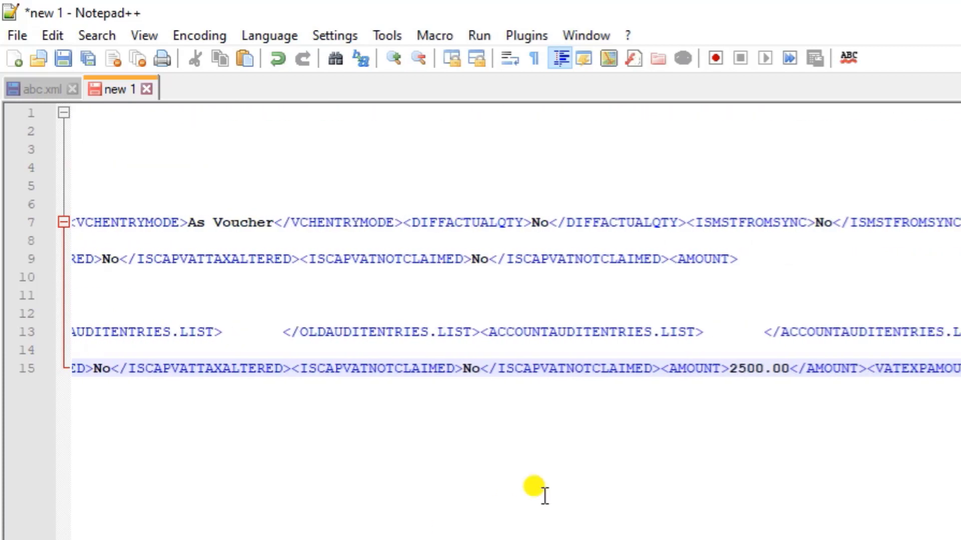
pyautogui.click(730, 365)
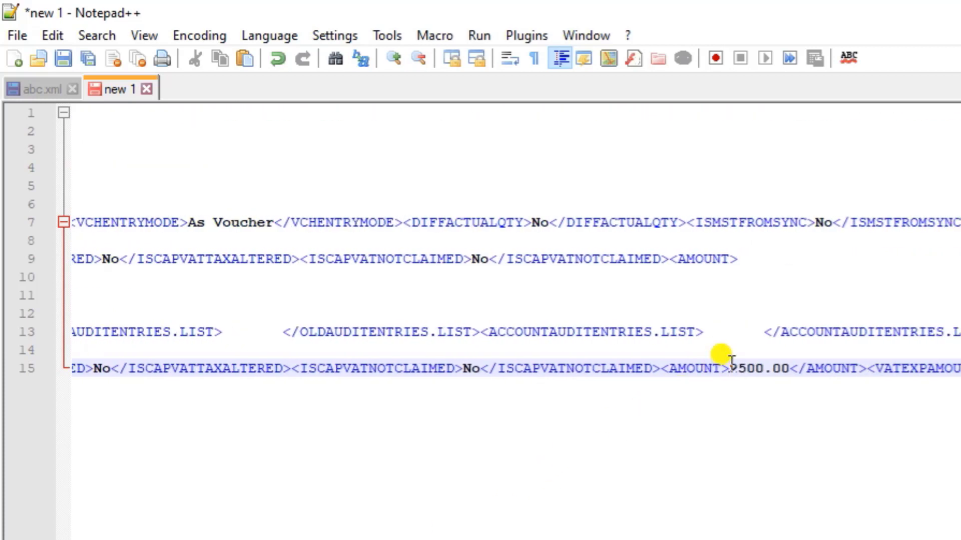
pyautogui.press('Return')
pyautogui.click(329, 387)
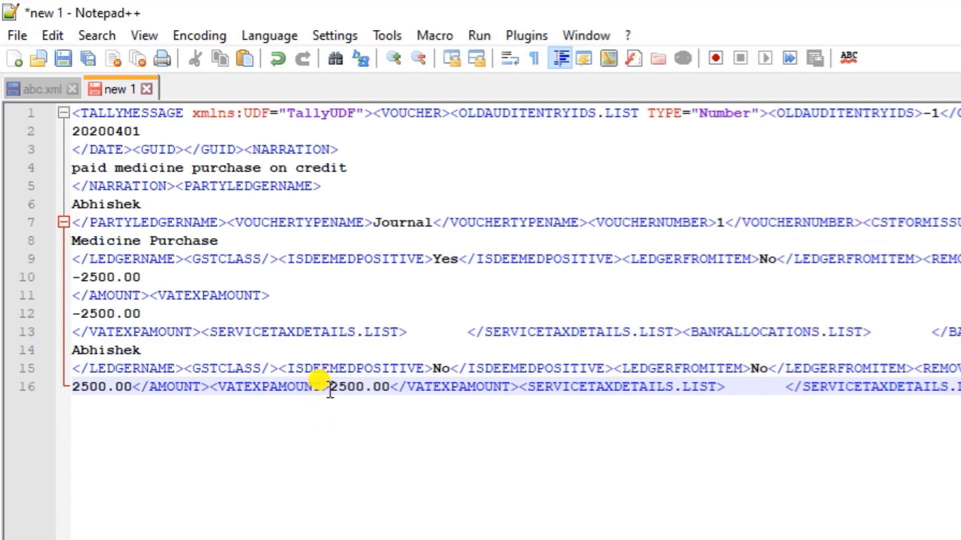
pyautogui.click(136, 387)
pyautogui.press('Return')
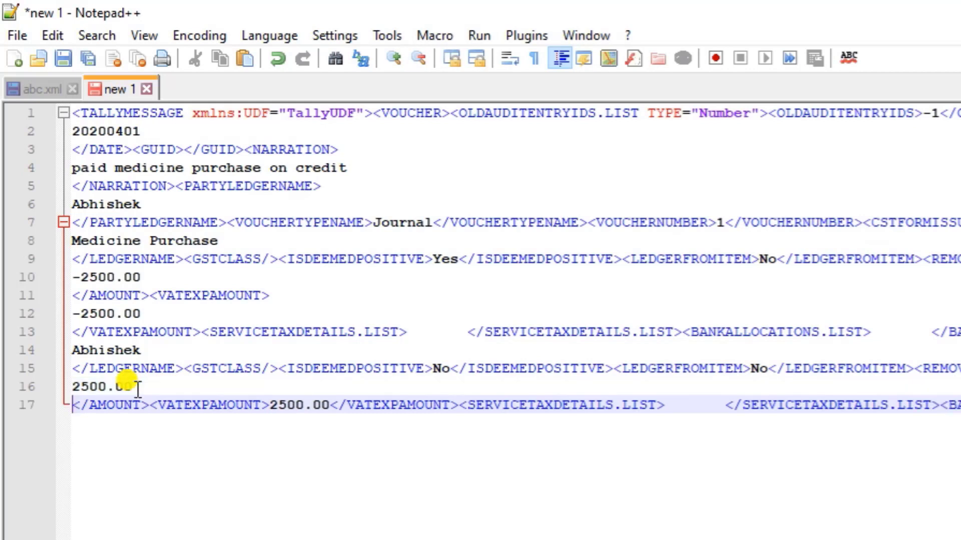
pyautogui.click(273, 405)
pyautogui.press('Return')
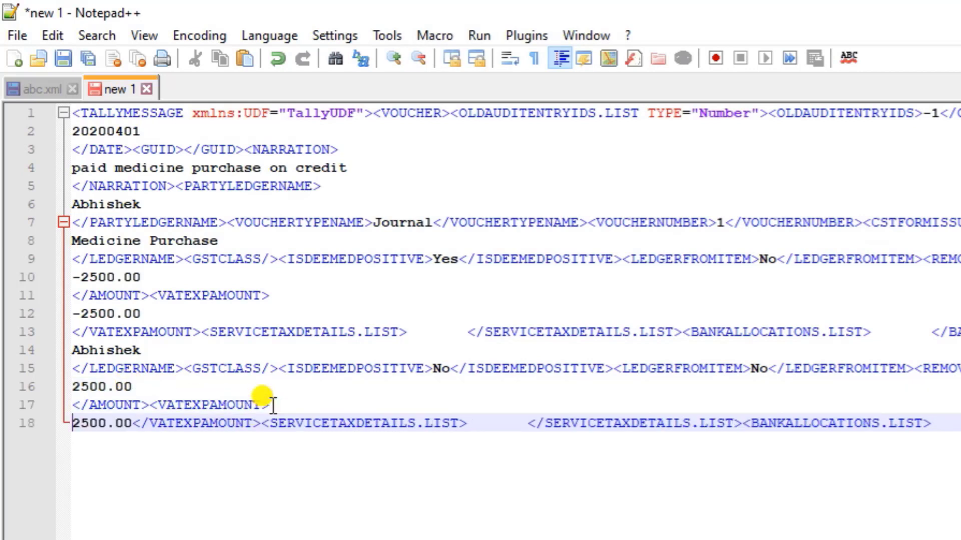
pyautogui.click(133, 423)
pyautogui.press('Return')
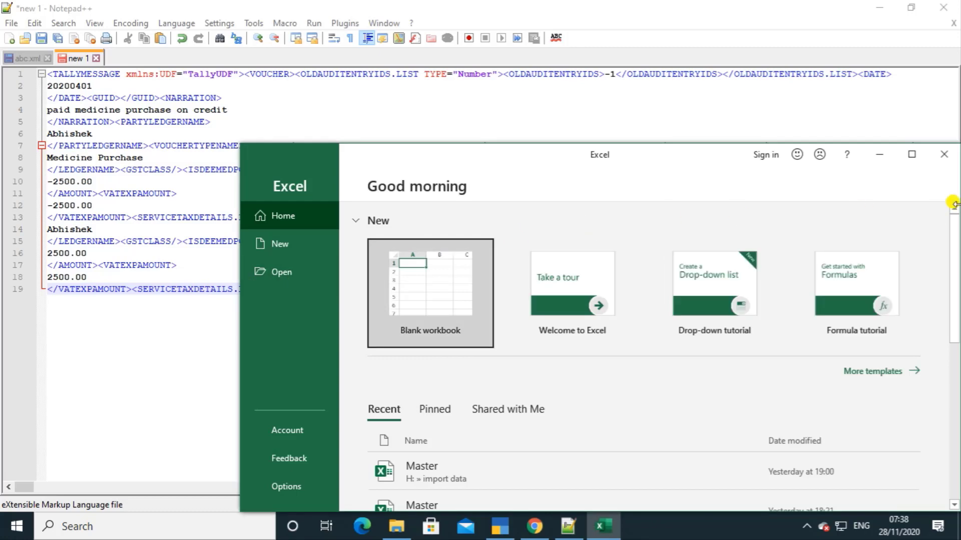
# Switch to Excel, open the recent Master workbook from H: » import data, and add a blank worksheet after Sheet1.
pyautogui.click(912, 154)
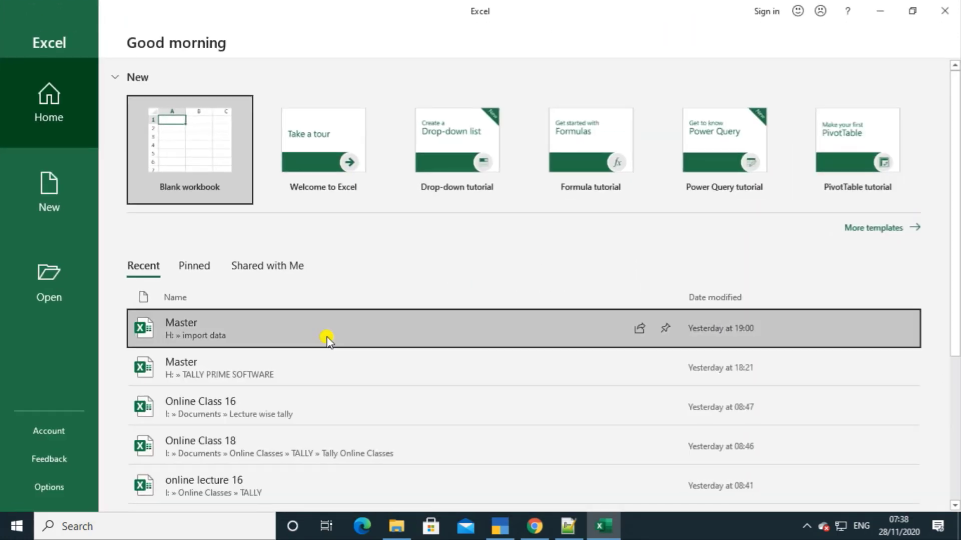
pyautogui.click(251, 335)
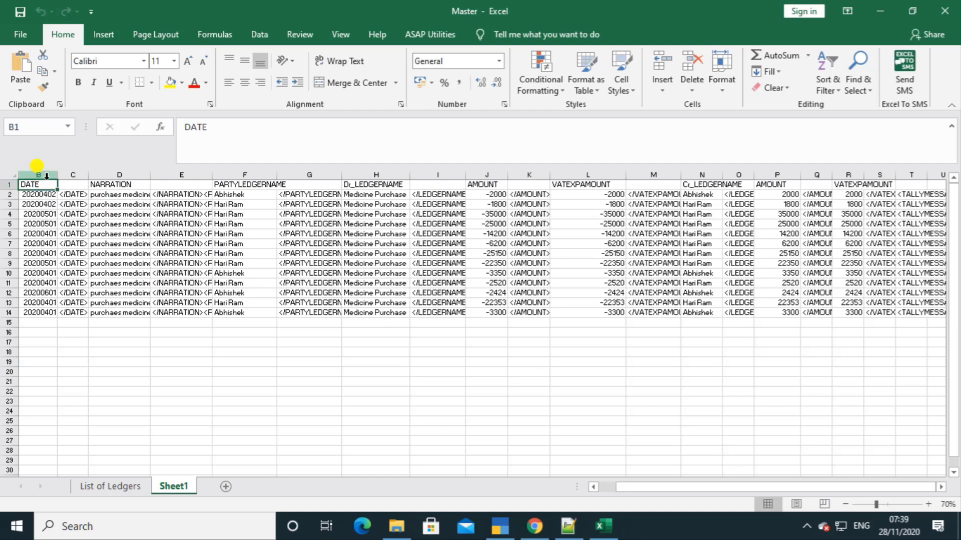
pyautogui.click(47, 172)
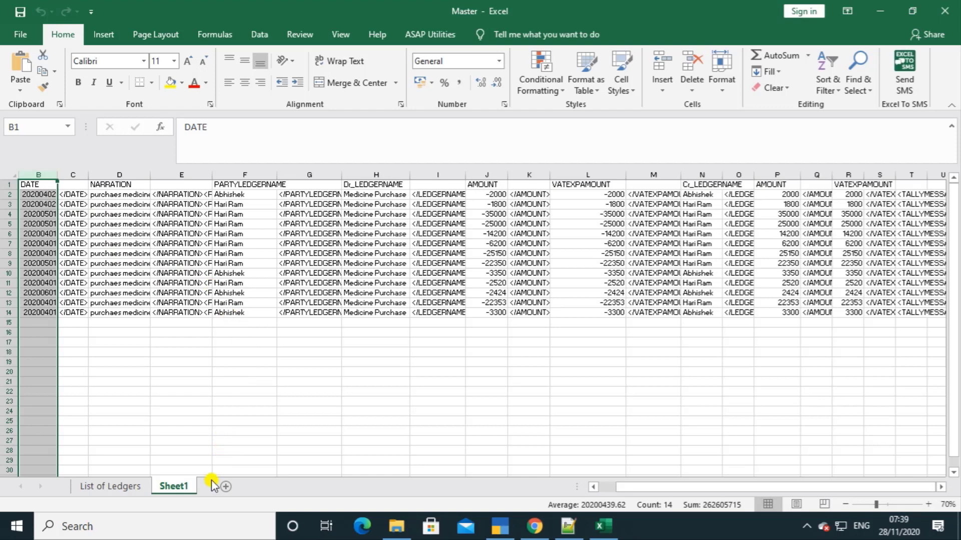
pyautogui.click(226, 487)
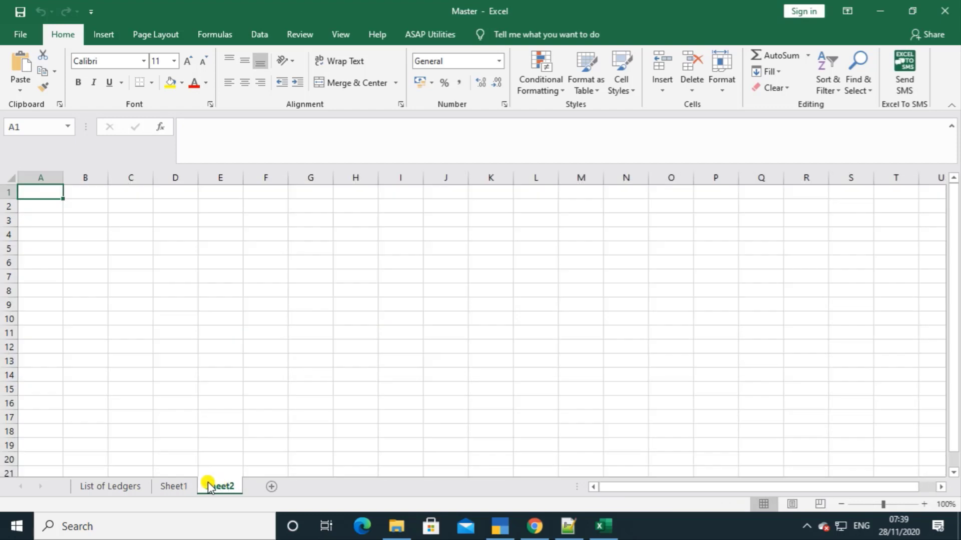
# Copy the DATE column from Sheet1 into column A of Sheet2.
pyautogui.click(176, 485)
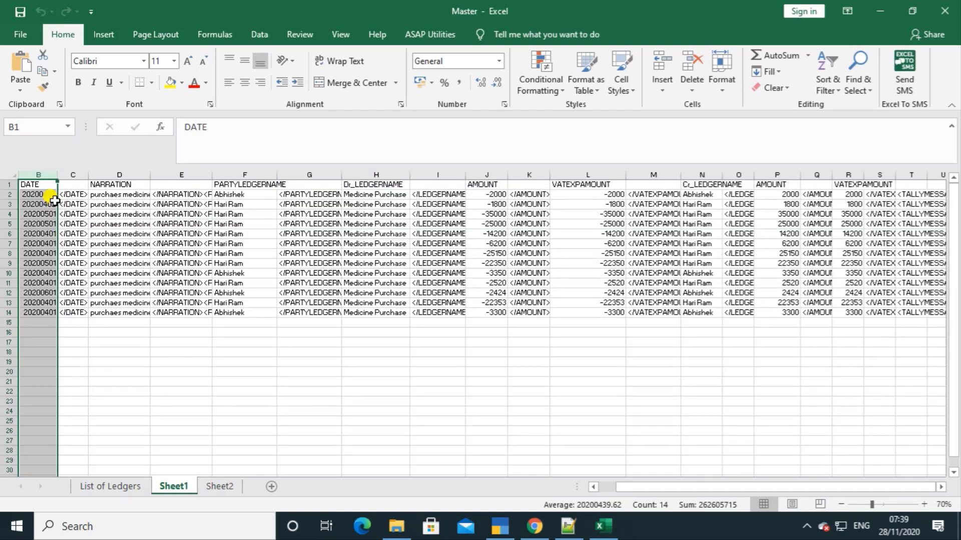
pyautogui.hotkey('ctrl', 'c')
pyautogui.click(218, 487)
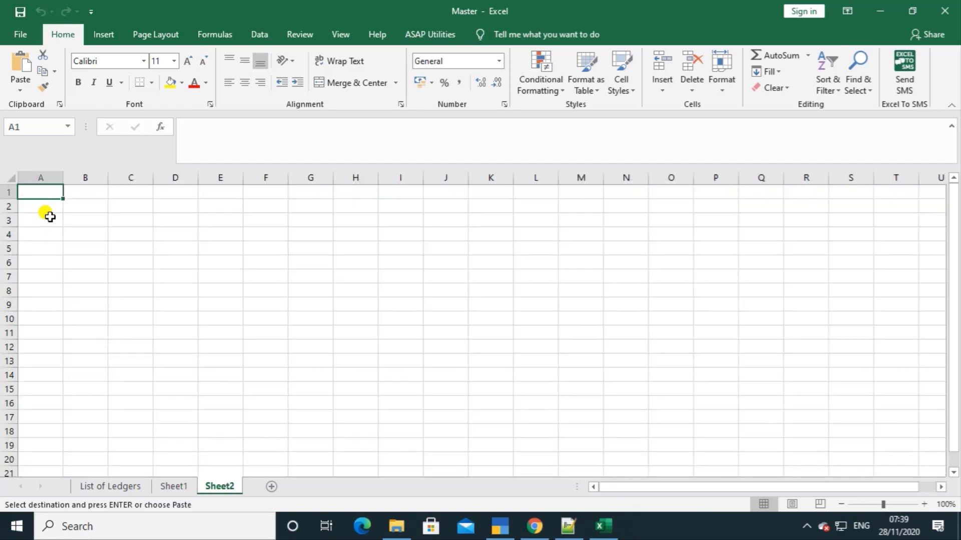
pyautogui.hotkey('ctrl', 'v')
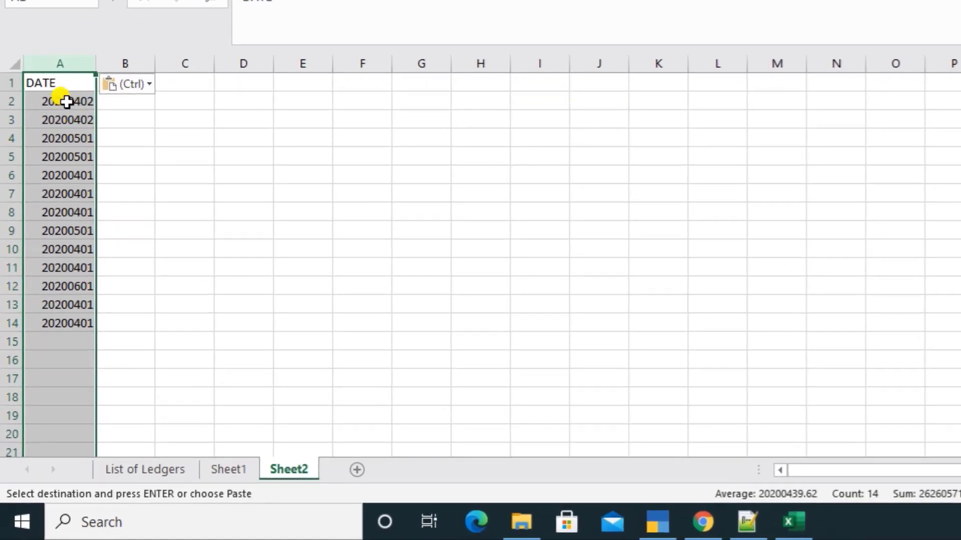
# Compare the Sheet2 dates and the Sheet1 NARRATION column with the matching values in the Notepad++ voucher XML.
pyautogui.click(67, 102)
pyautogui.hotkey('alt', 'Tab')
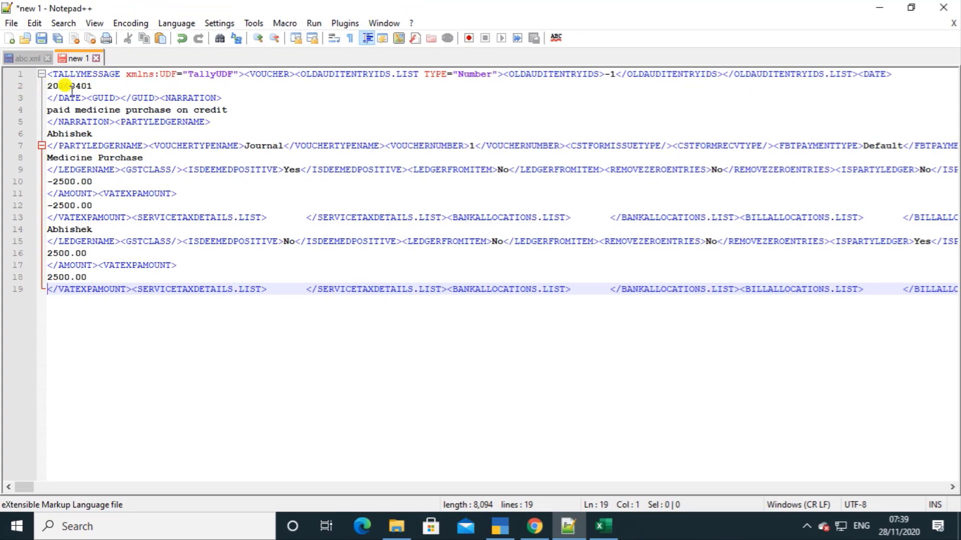
pyautogui.hotkey('alt', 'Tab')
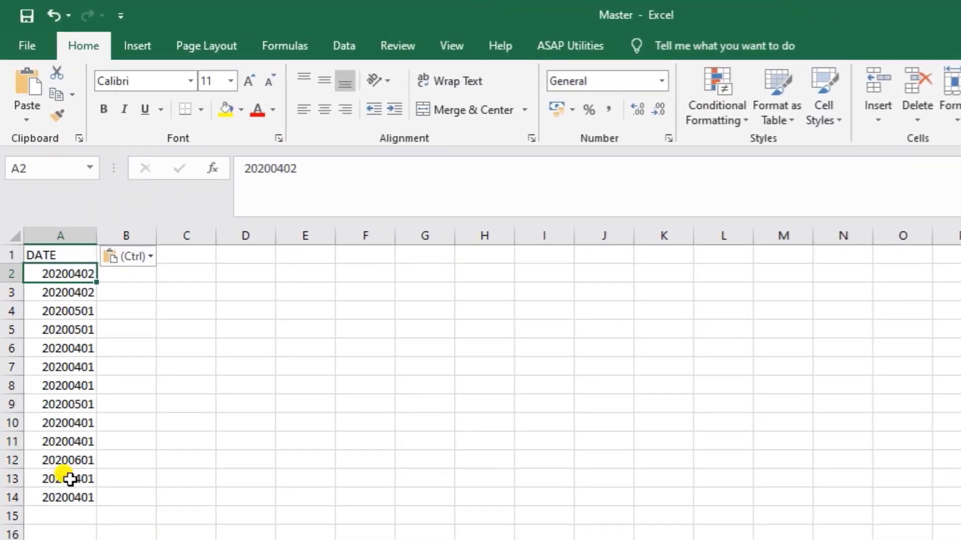
pyautogui.hotkey('alt', 'Tab')
pyautogui.hotkey('alt', 'Tab')
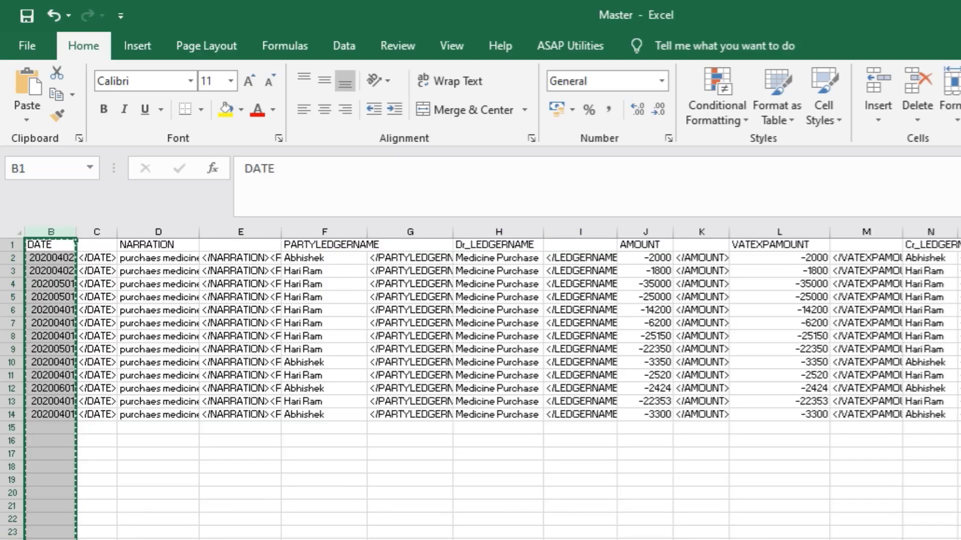
pyautogui.click(164, 226)
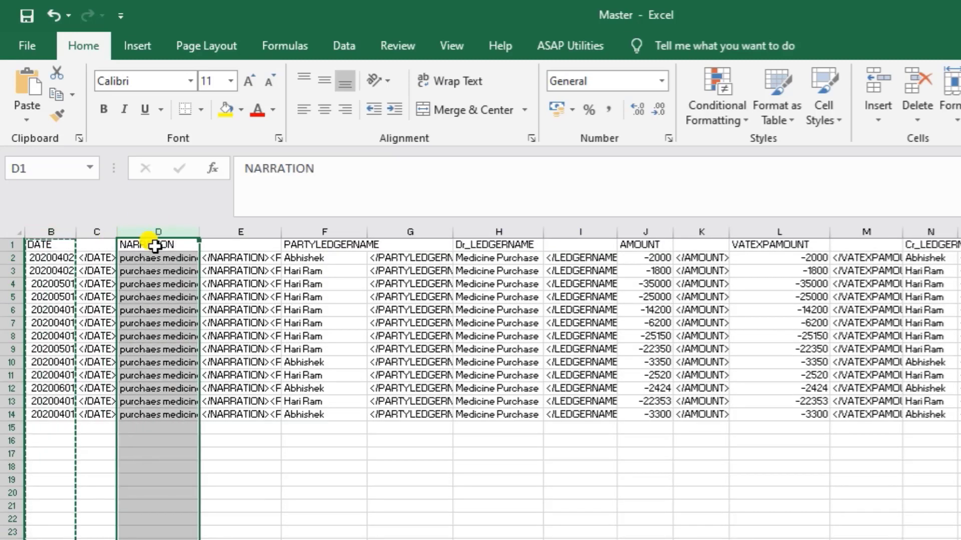
pyautogui.hotkey('alt', 'Tab')
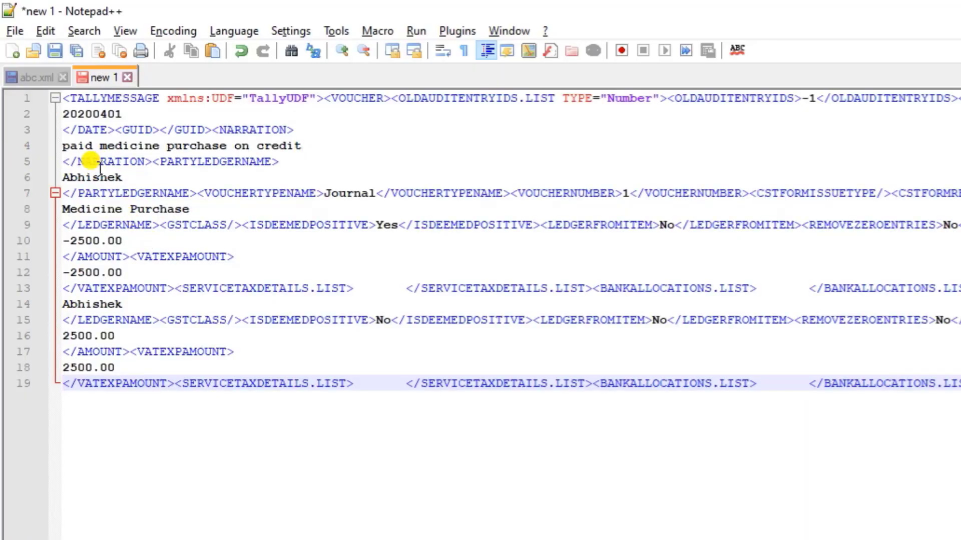
pyautogui.hotkey('alt', 'Tab')
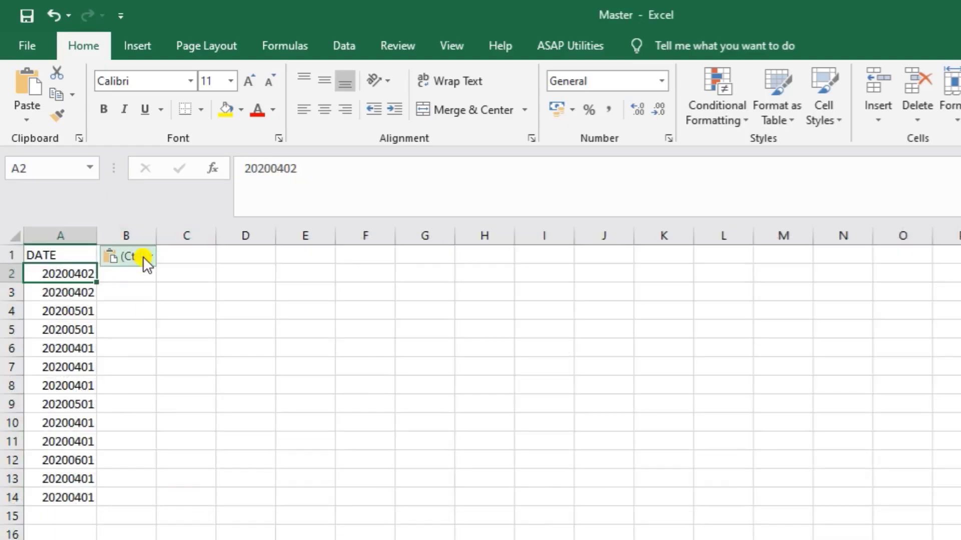
pyautogui.hotkey('alt', 'Tab')
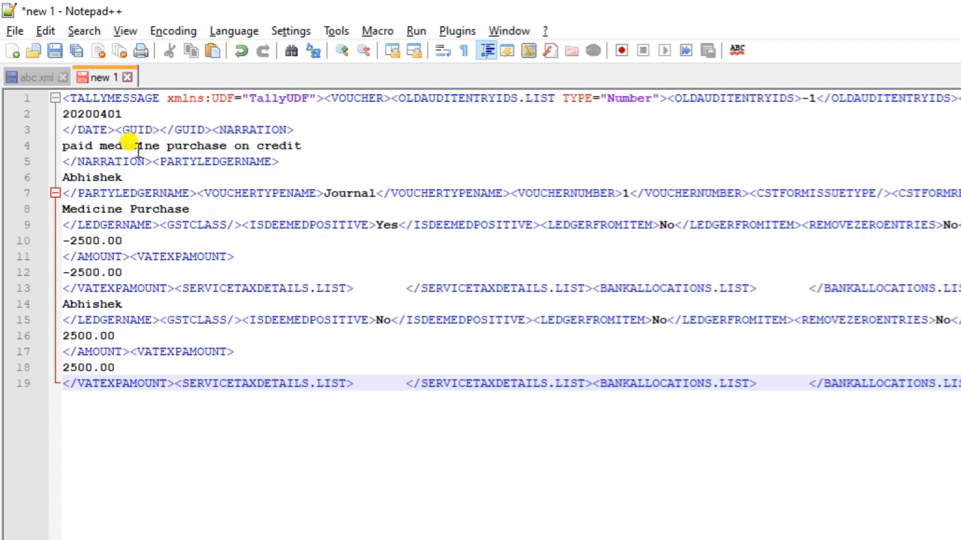
# Copy the tag name NARRATION from the voucher XML into cell B1 of Sheet2 in Excel as a header.
pyautogui.moveTo(145, 160); pyautogui.dragTo(63, 161)
pyautogui.hotkey('ctrl', 'c')
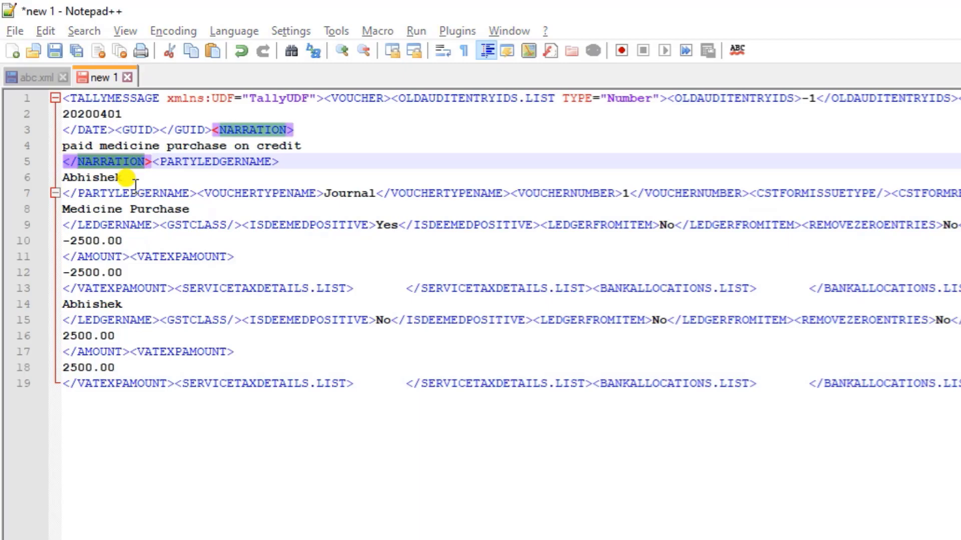
pyautogui.hotkey('alt', 'Tab')
pyautogui.click(136, 253)
pyautogui.hotkey('ctrl', 'v')
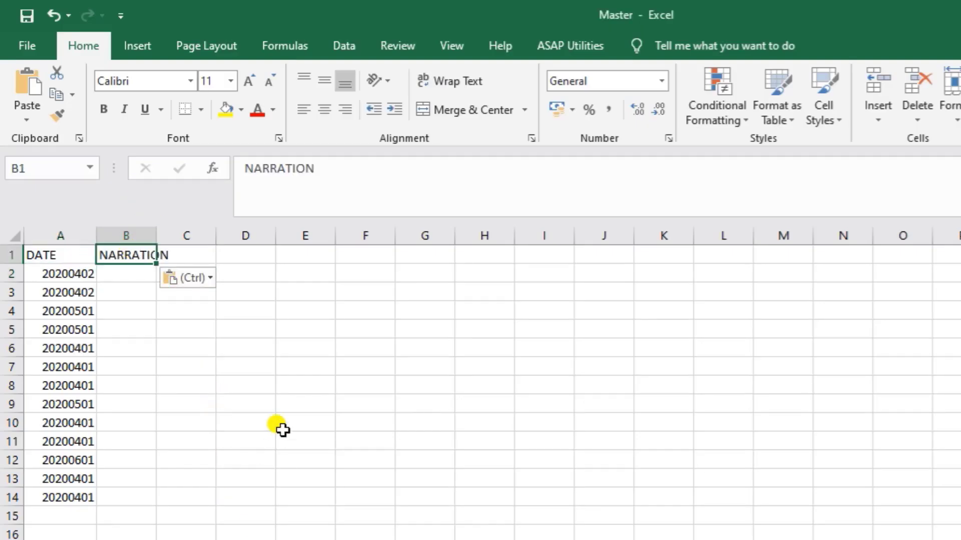
# Copy the tag name PARTYLEDGERNAME from the Notepad++ voucher XML into cell C1 of Sheet2.
pyautogui.hotkey('alt', 'Tab')
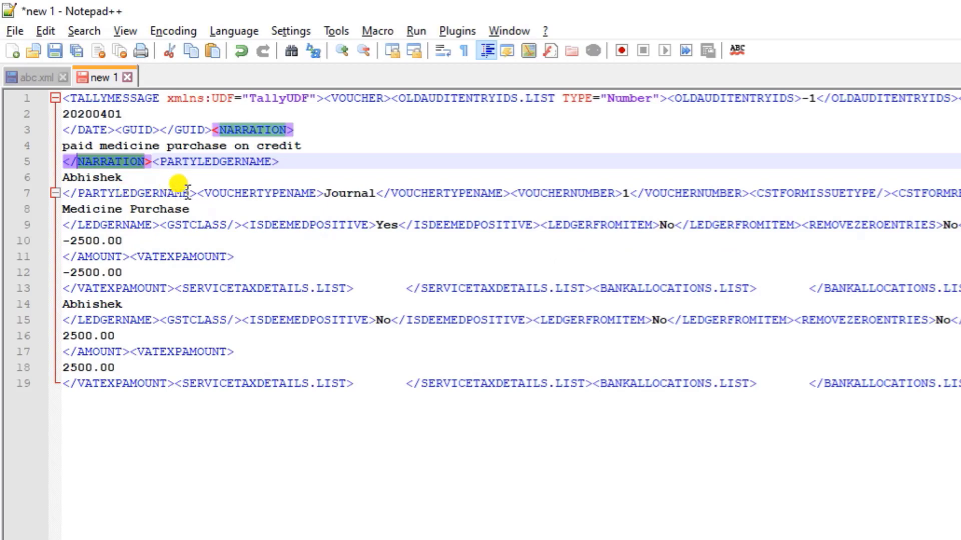
pyautogui.moveTo(189, 193); pyautogui.dragTo(79, 193)
pyautogui.hotkey('ctrl', 'c')
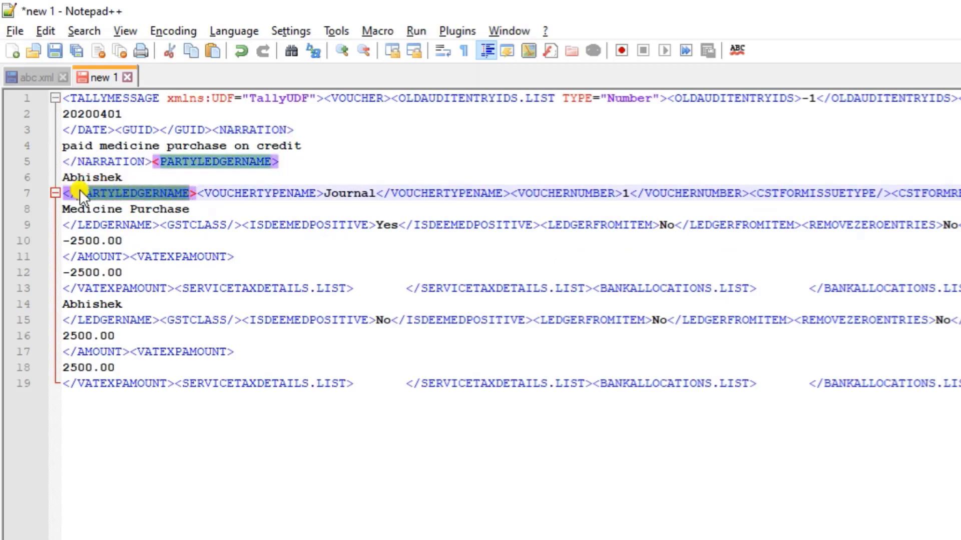
pyautogui.hotkey('alt', 'Tab')
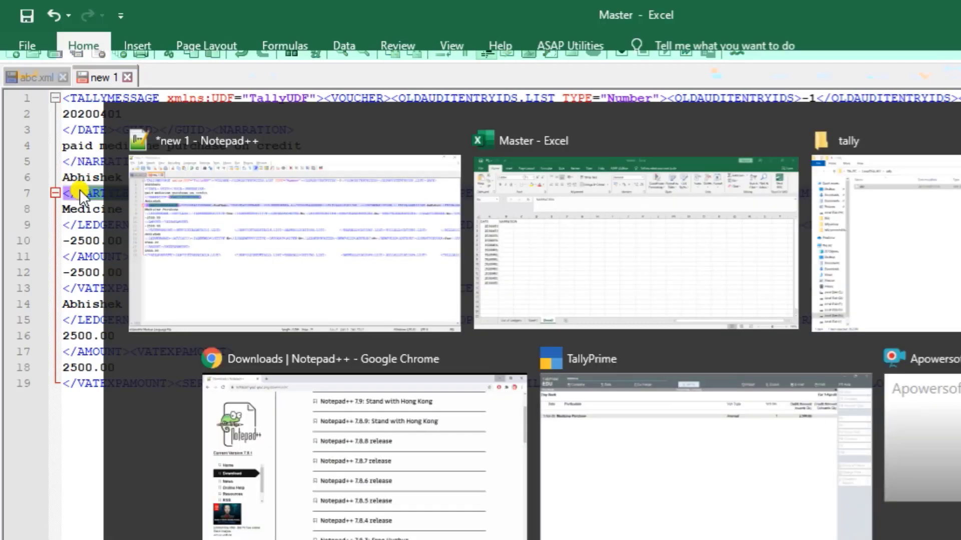
pyautogui.click(195, 253)
pyautogui.hotkey('ctrl', 'v')
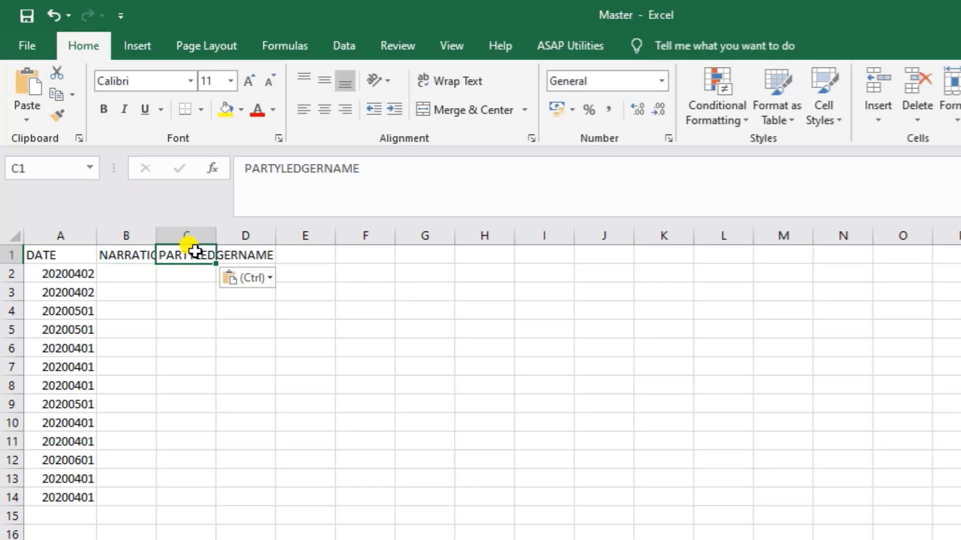
# Copy the Dr_LEDGERNAME header from cell H1 of Sheet1 into cell D1 of Sheet2.
pyautogui.click(249, 255)
pyautogui.hotkey('alt', 'Tab')
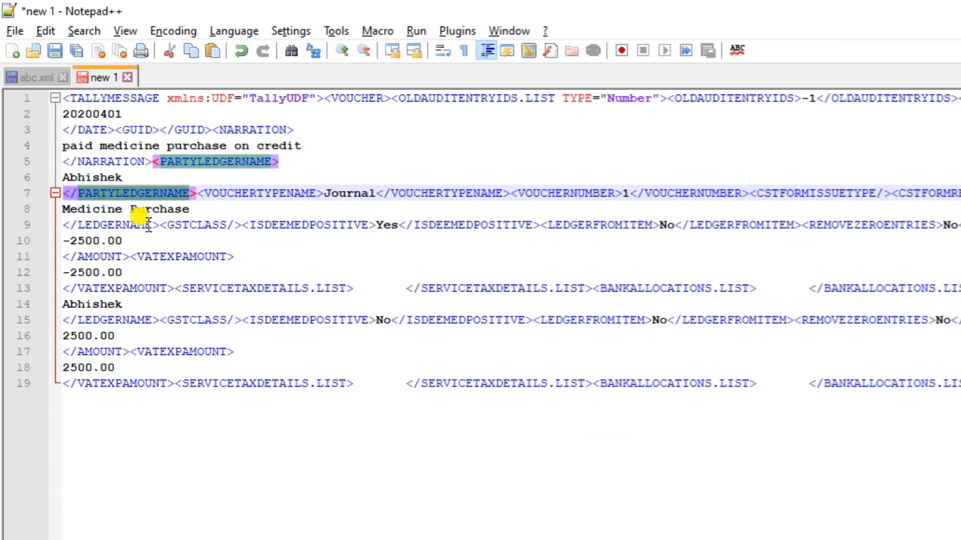
pyautogui.hotkey('alt', 'Tab')
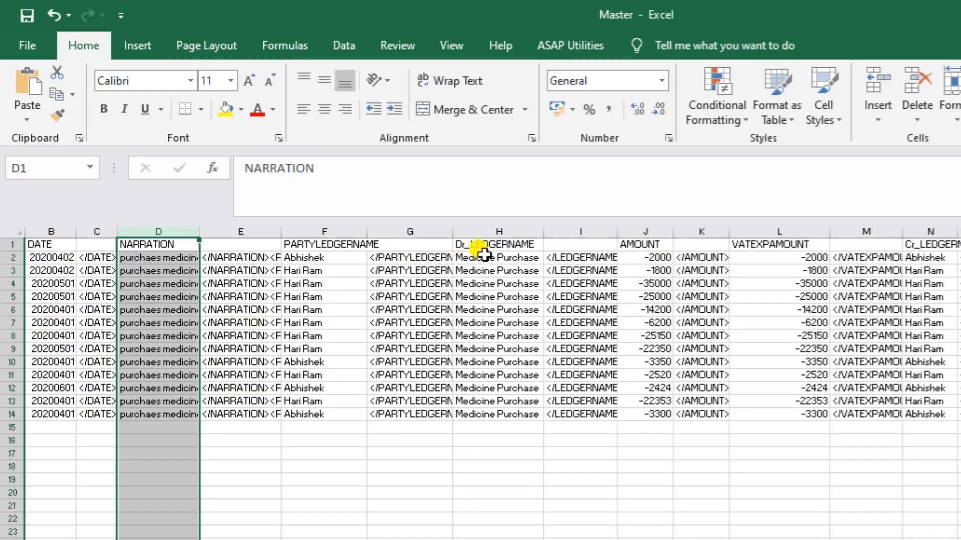
pyautogui.click(484, 246)
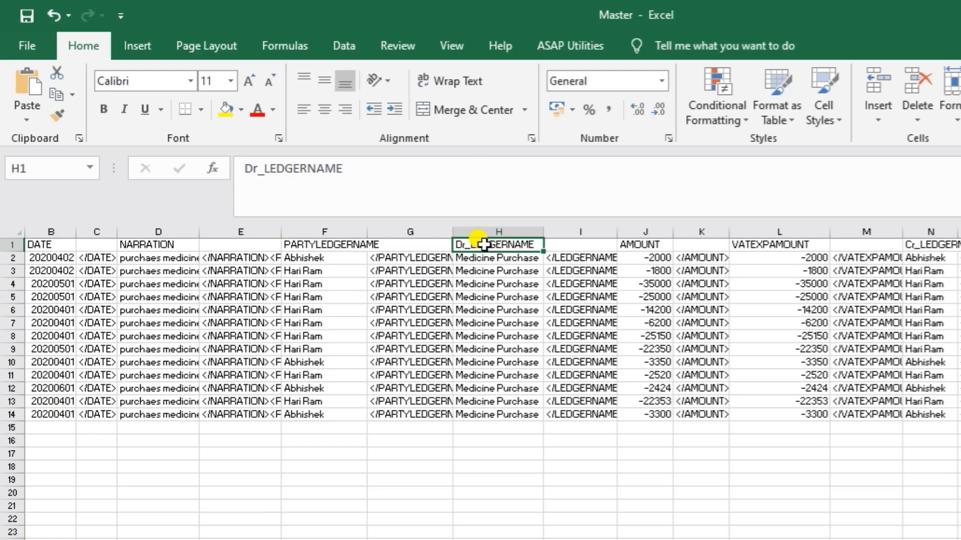
pyautogui.hotkey('ctrl', 'c')
pyautogui.hotkey('ctrl', 'pagedown')
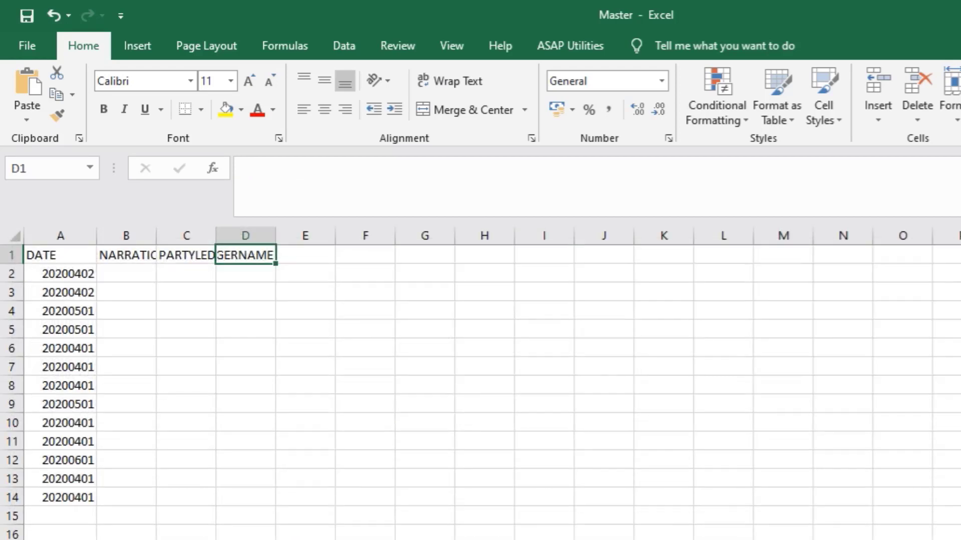
pyautogui.hotkey('ctrl', 'v')
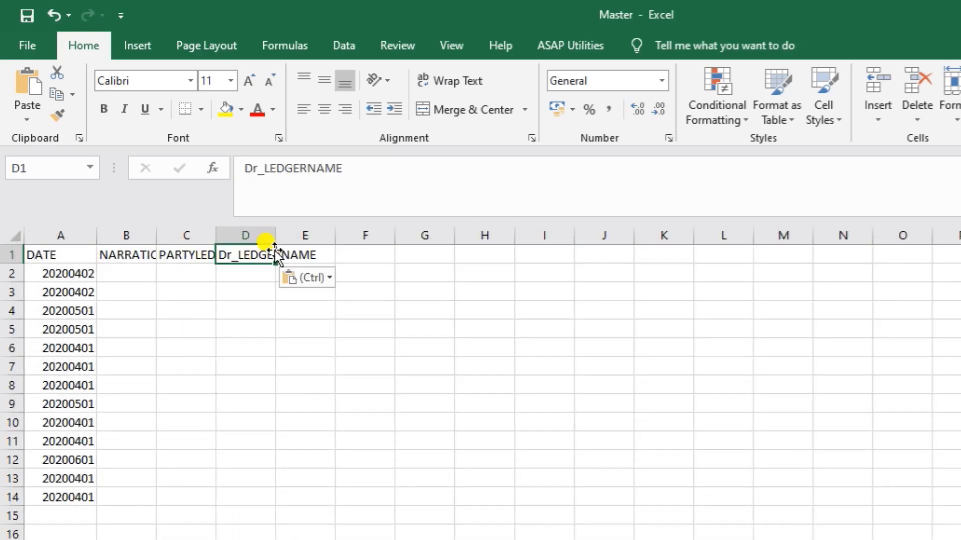
# Copy the tag name AMOUNT from the Notepad++ voucher XML into cell F1 of Sheet2, skipping column E.
pyautogui.click(313, 256)
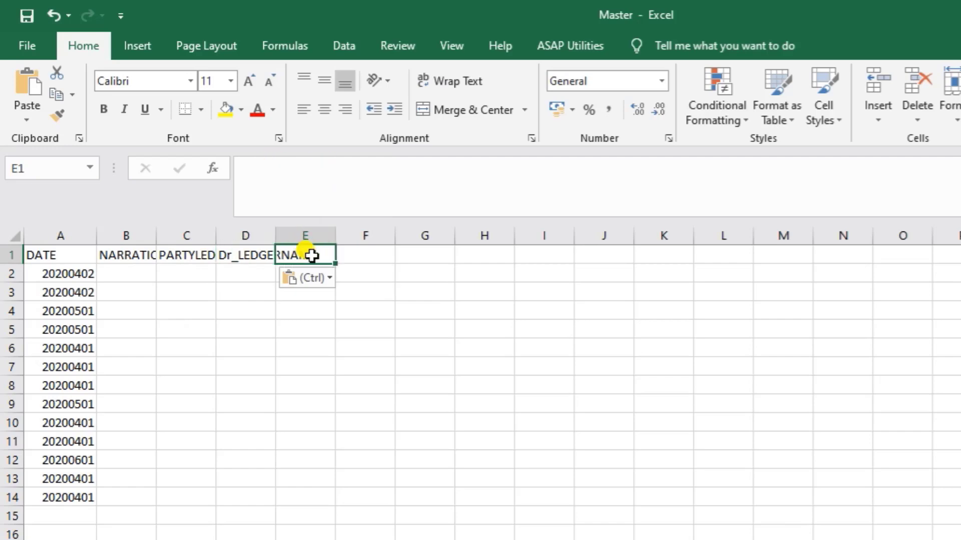
pyautogui.hotkey('alt', 'Tab')
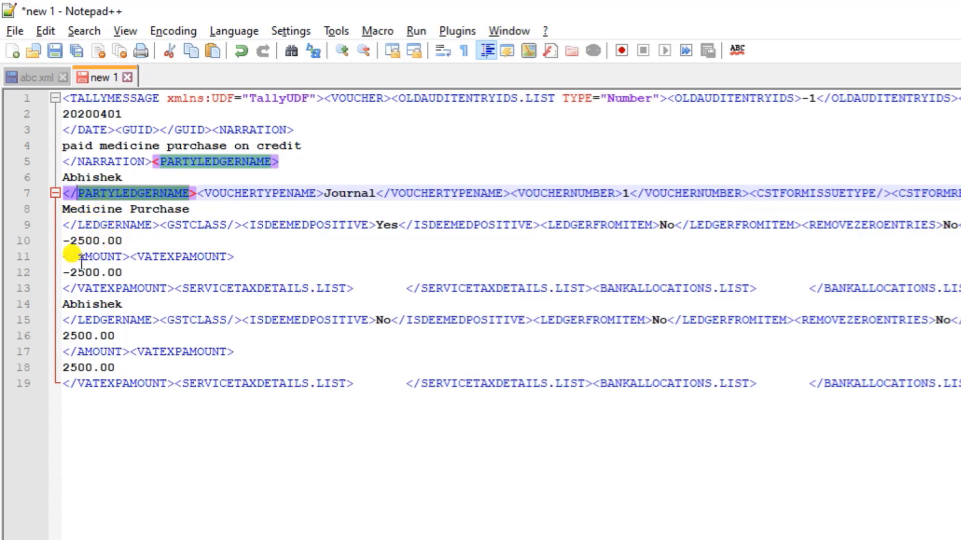
pyautogui.moveTo(80, 261); pyautogui.dragTo(121, 256)
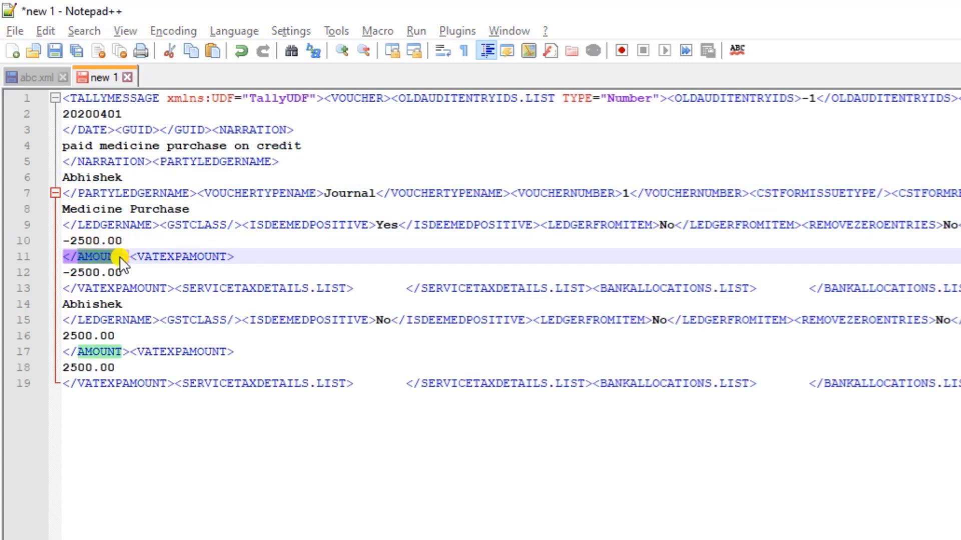
pyautogui.hotkey('alt', 'Tab')
pyautogui.click(361, 253)
pyautogui.hotkey('ctrl', 'v')
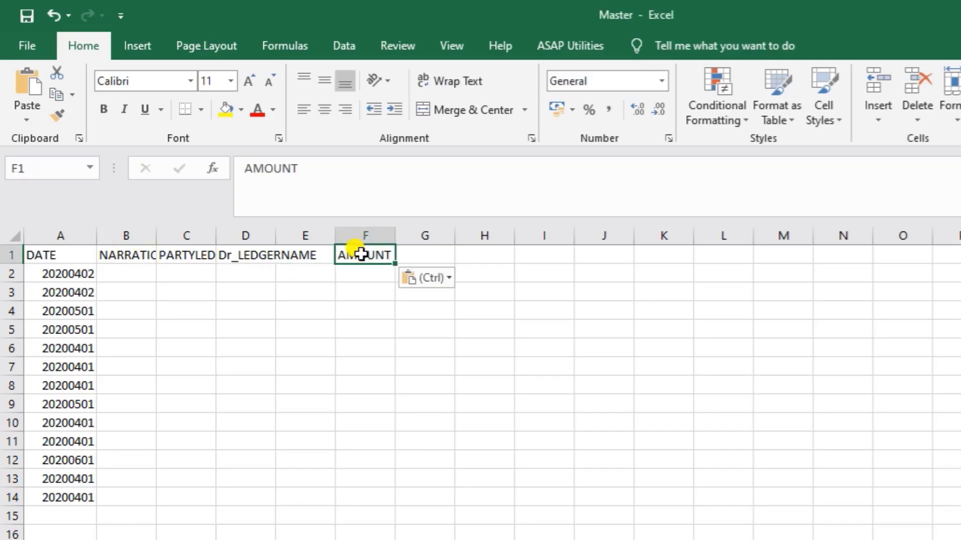
# Copy the tag name VATEXPAMOUNT from the Notepad++ voucher XML into cell G1 of Sheet2.
pyautogui.click(425, 256)
pyautogui.hotkey('alt', 'Tab')
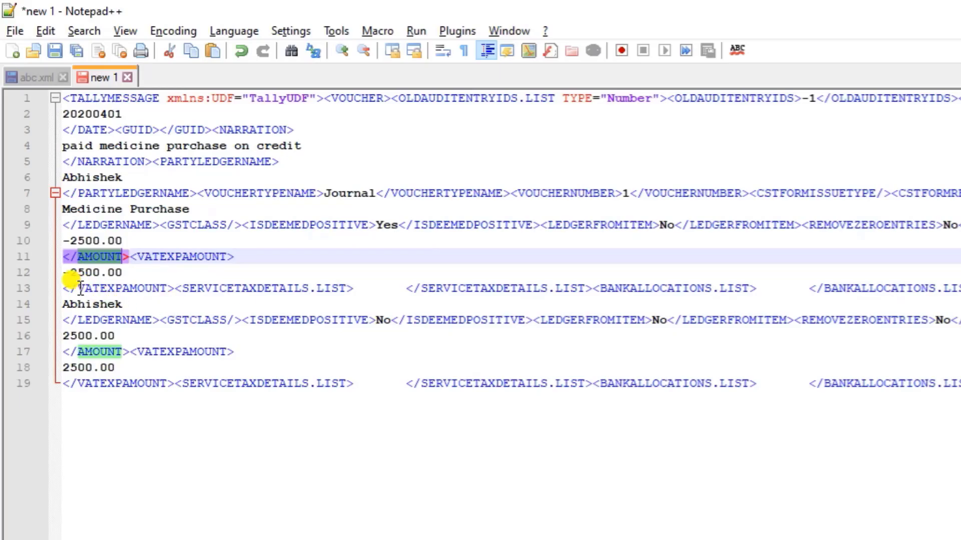
pyautogui.moveTo(80, 287); pyautogui.dragTo(169, 289)
pyautogui.hotkey('ctrl', 'c')
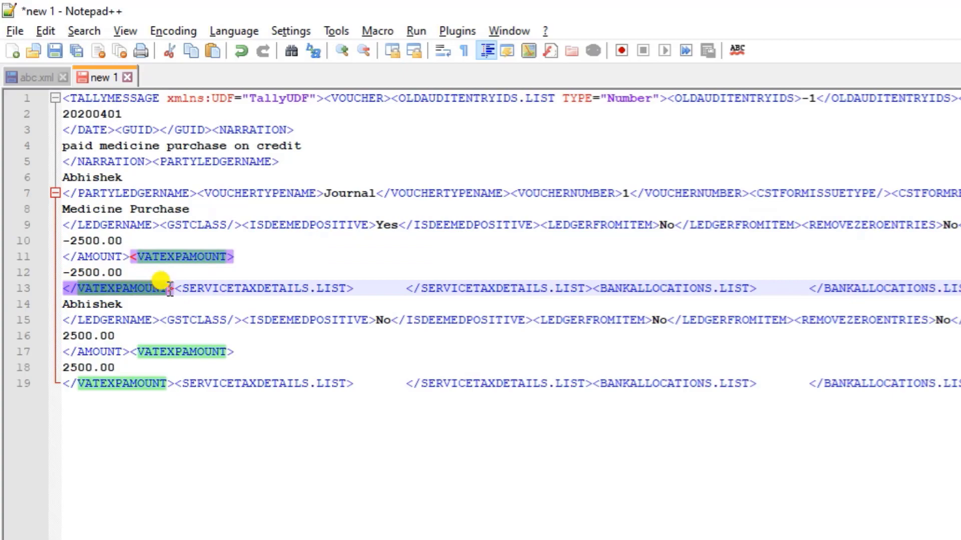
pyautogui.hotkey('alt', 'Tab')
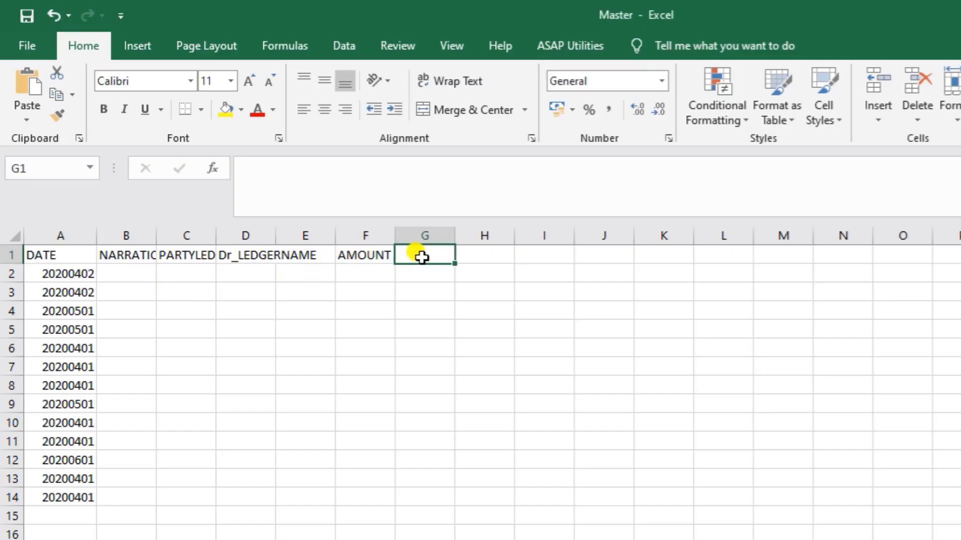
pyautogui.hotkey('ctrl', 'v')
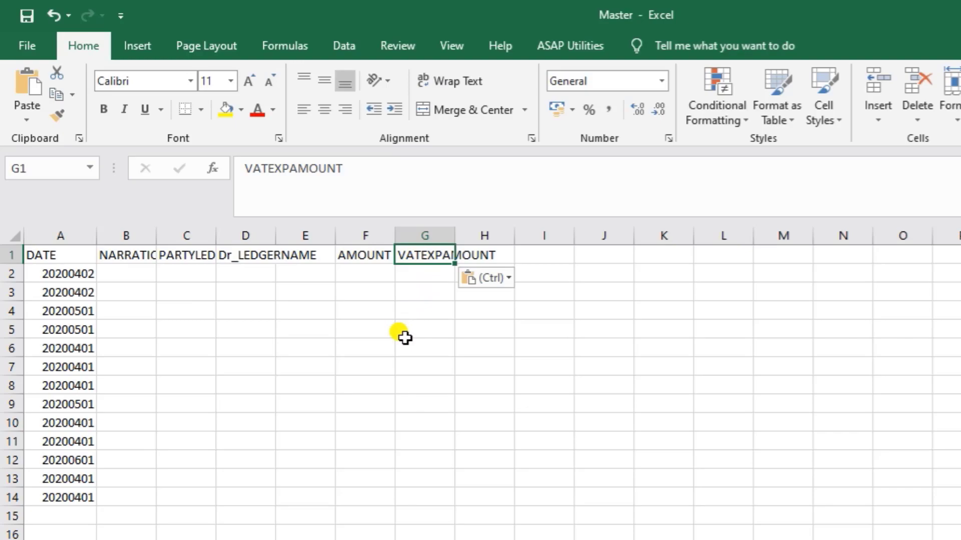
# Check the second ledger entry in the XML and copy the Cr_LEDGERNAME header from Sheet1 into cell H1 of Sheet2.
pyautogui.hotkey('alt', 'Tab')
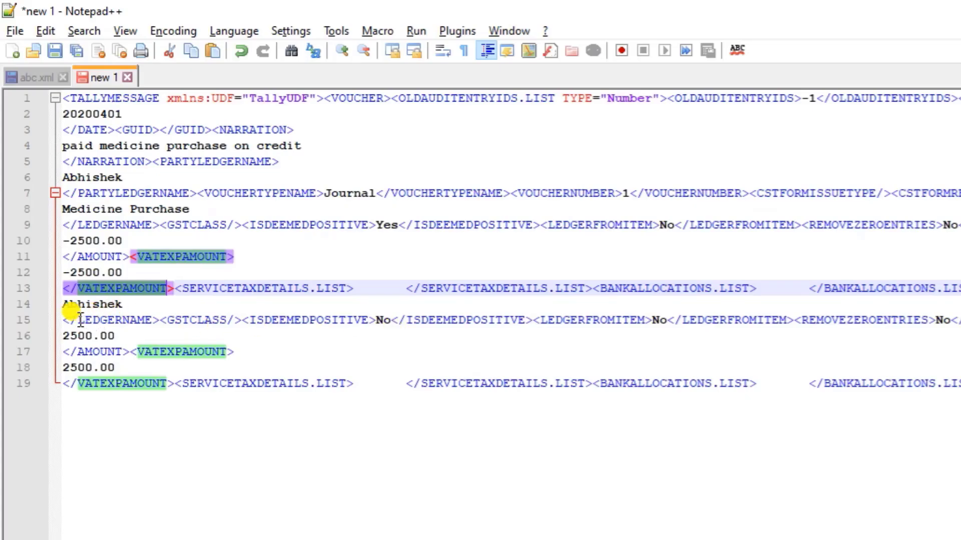
pyautogui.hotkey('alt', 'Tab')
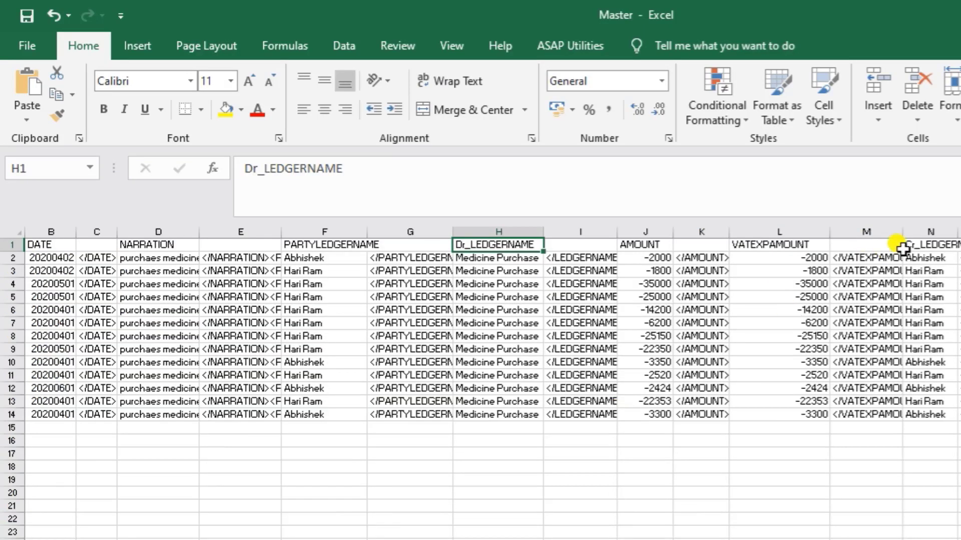
pyautogui.click(933, 244)
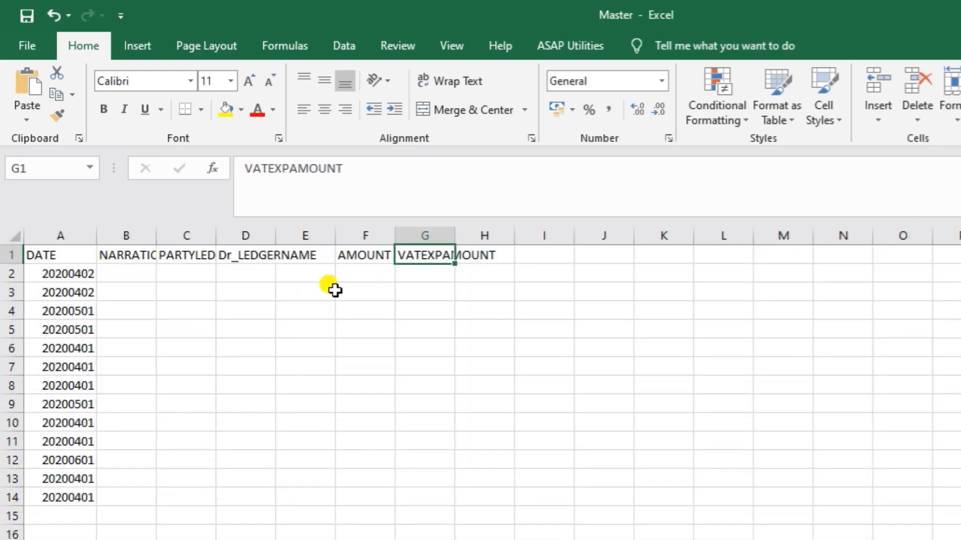
pyautogui.click(474, 255)
pyautogui.write('Cr_LEDGERNAME')
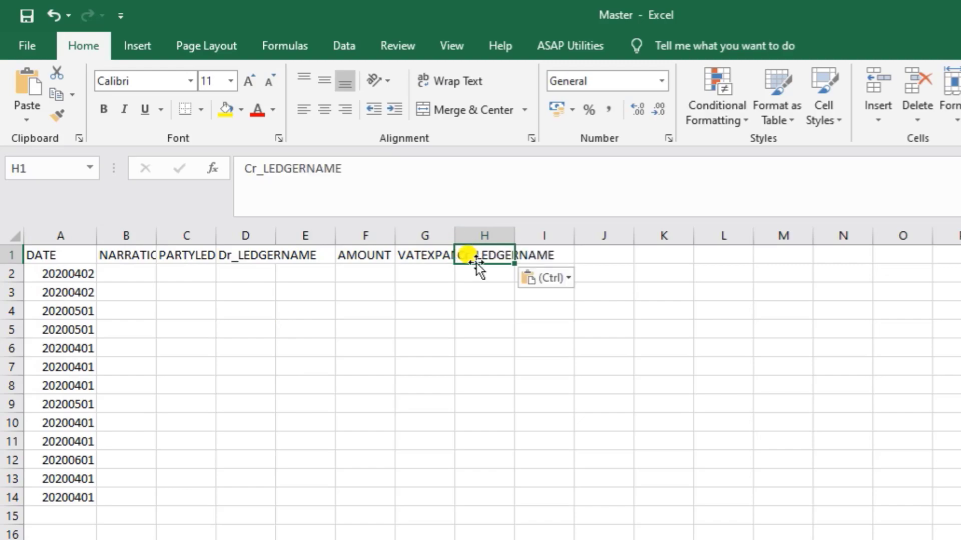
# Copy the AMOUNT and VATEXPAMOUNT headers from F1:G1 into I1:J1, after the Cr_LEDGERNAME header.
pyautogui.hotkey('alt', 'Tab')
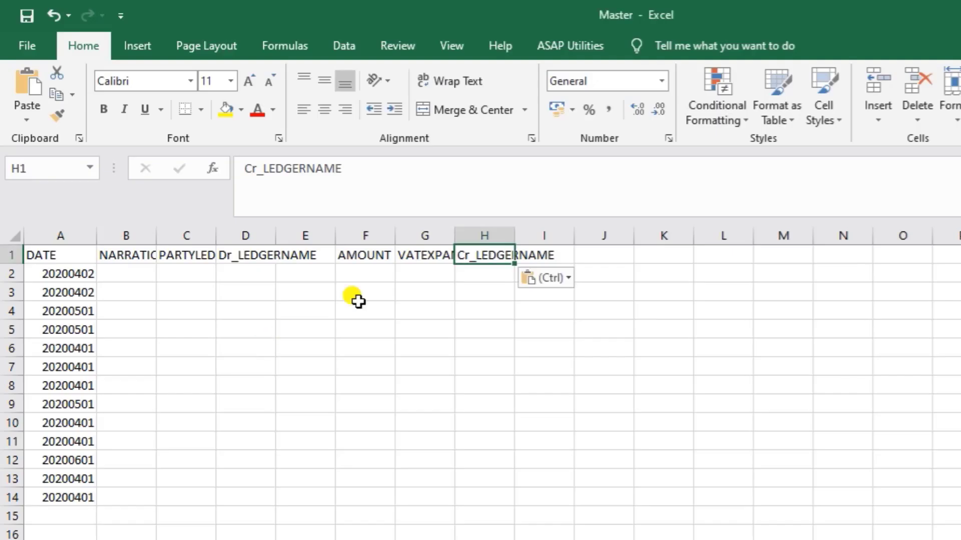
pyautogui.moveTo(345, 256); pyautogui.dragTo(429, 255)
pyautogui.hotkey('ctrl', 'c')
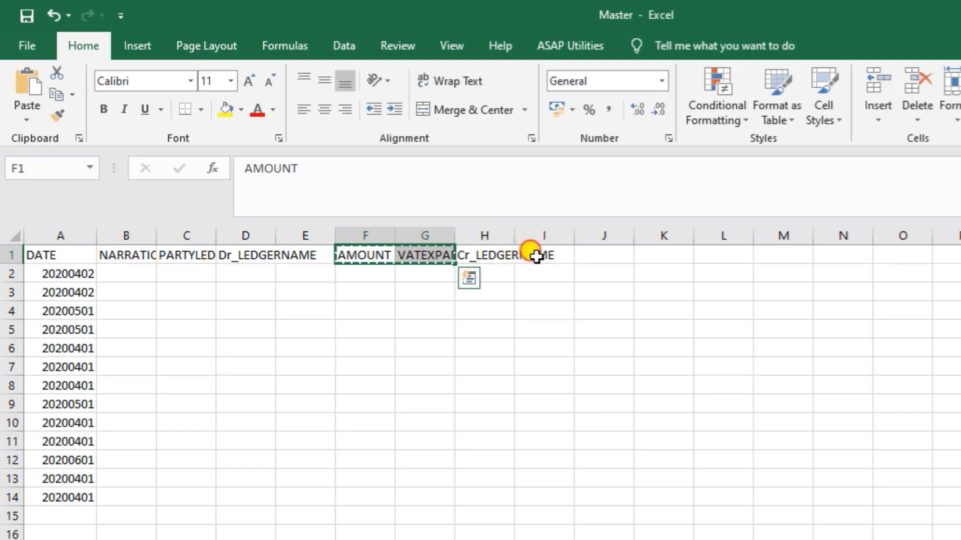
pyautogui.click(535, 255)
pyautogui.click(512, 254)
pyautogui.click(553, 255)
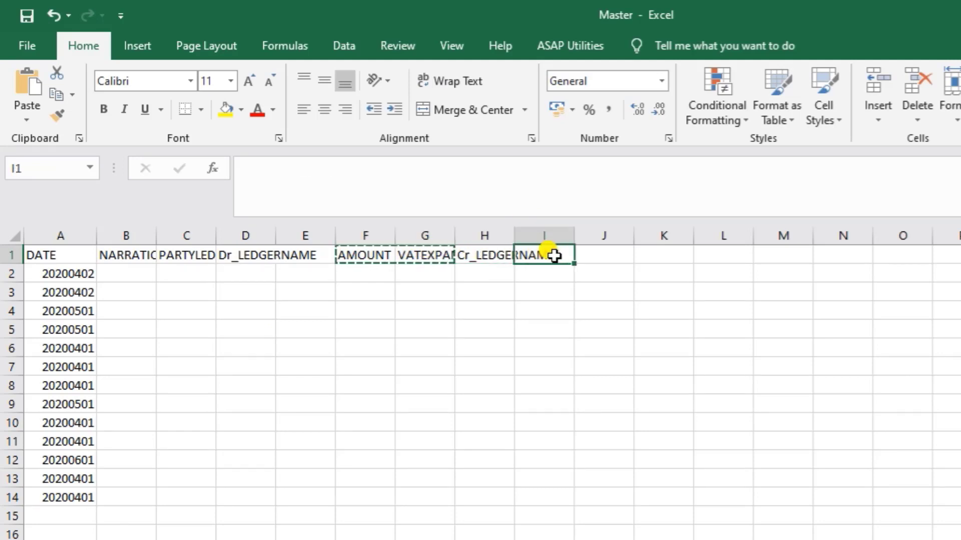
pyautogui.hotkey('ctrl', 'v')
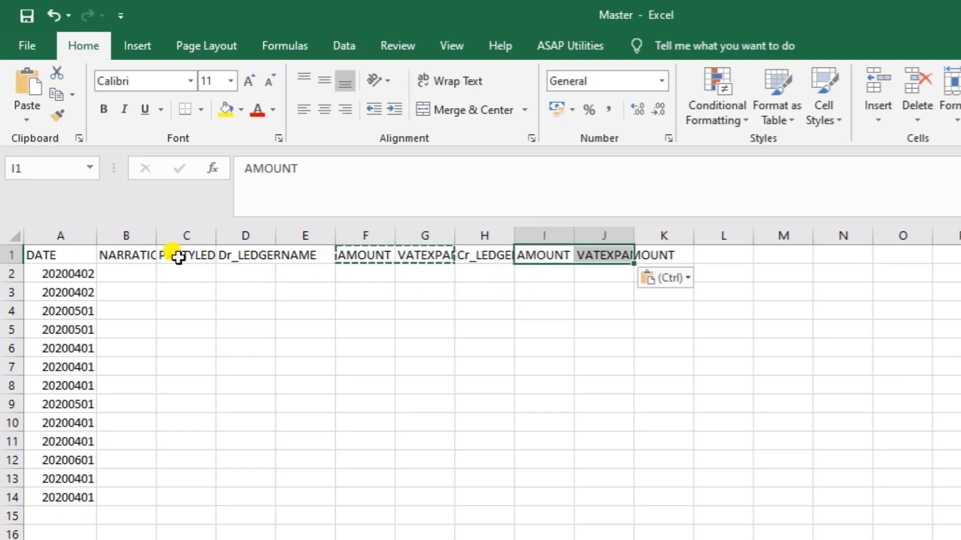
# Autofit the column widths for the range A1:K14 on Sheet2.
pyautogui.moveTo(50, 256); pyautogui.dragTo(636, 498)
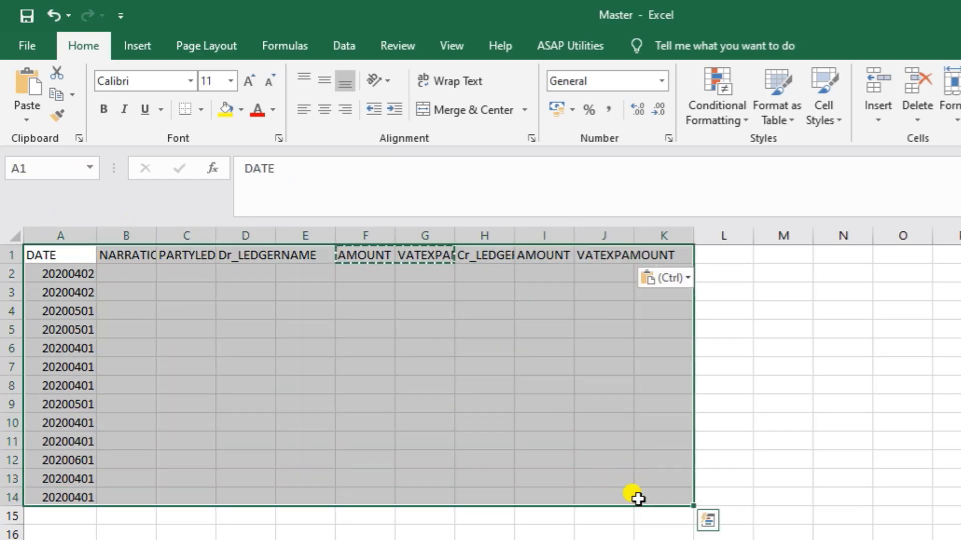
pyautogui.hotkey('alt', 'o')
pyautogui.press('c')
pyautogui.press('a')
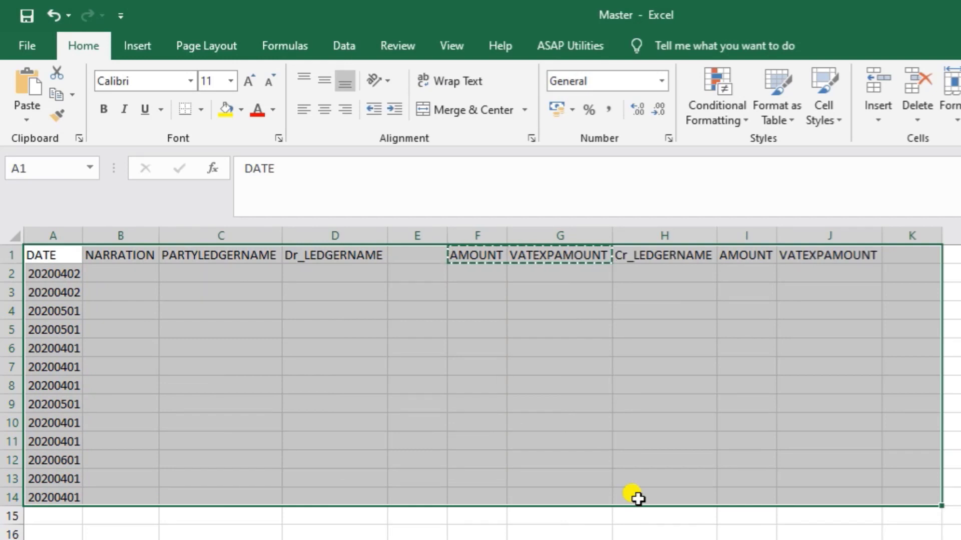
pyautogui.click(636, 498)
pyautogui.click(467, 295)
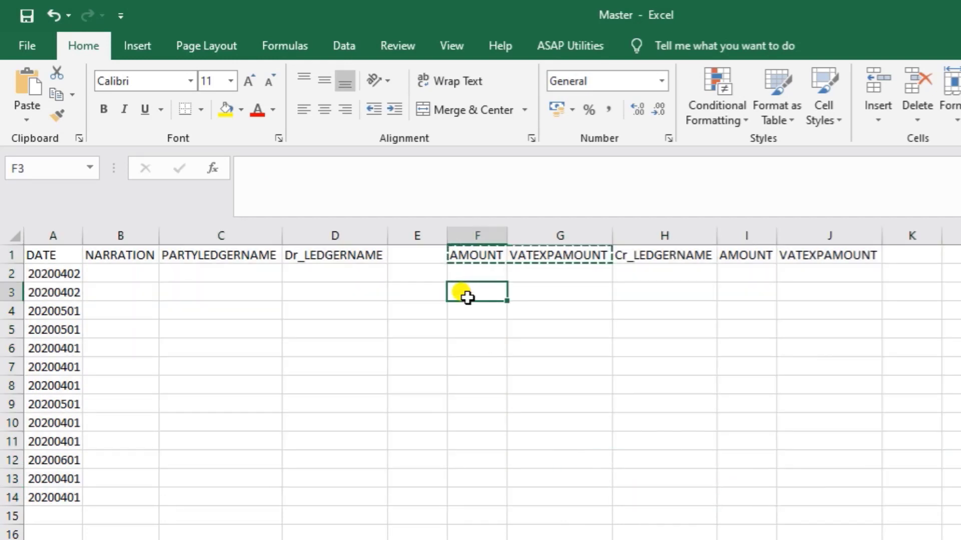
# Close the gap at E1 by moving the headers in F1:J1 so they fill E1:I1.
pyautogui.click(425, 256)
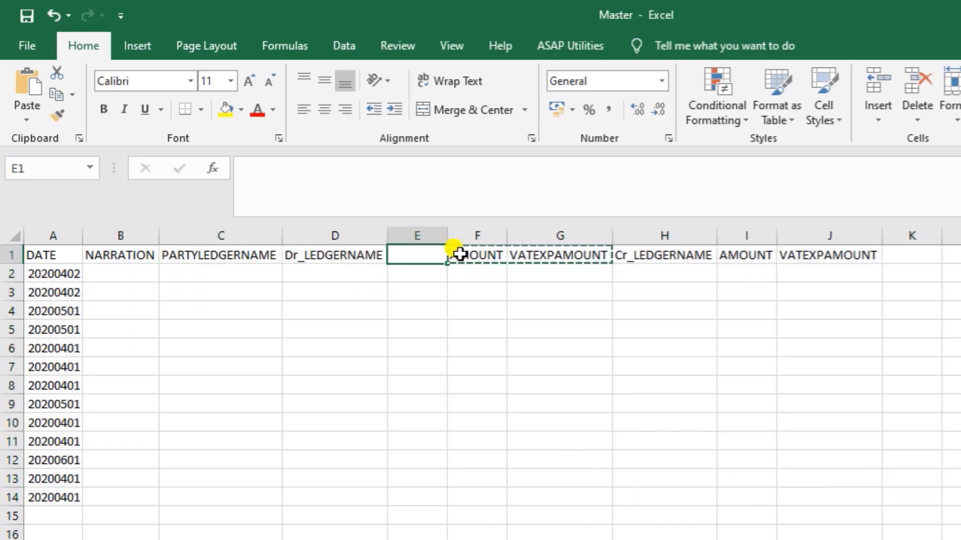
pyautogui.moveTo(468, 255); pyautogui.dragTo(750, 257)
pyautogui.click(801, 346)
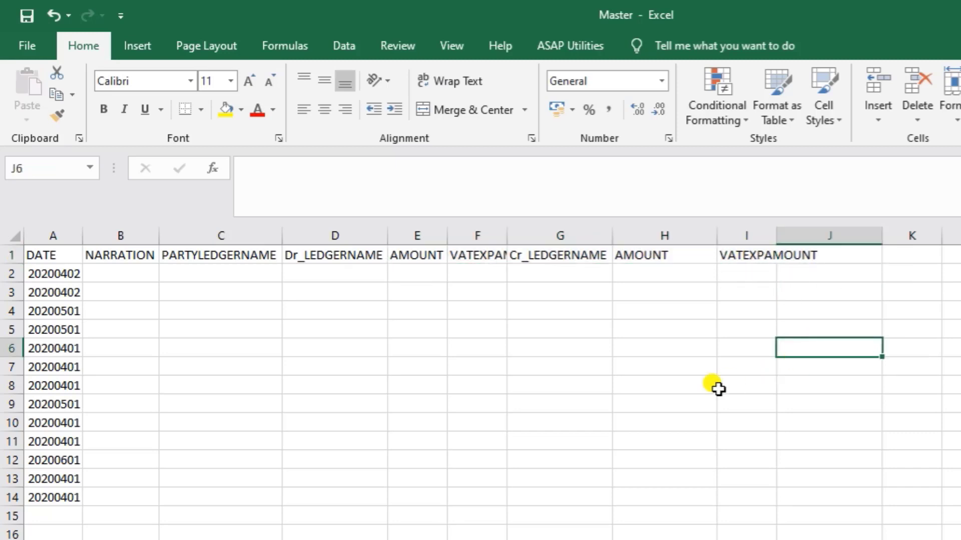
# Autofit the column widths again for the rearranged headers, covering the range A1:J15.
pyautogui.click(80, 256)
pyautogui.moveTo(94, 267); pyautogui.dragTo(840, 510)
pyautogui.hotkey('alt', 'o')
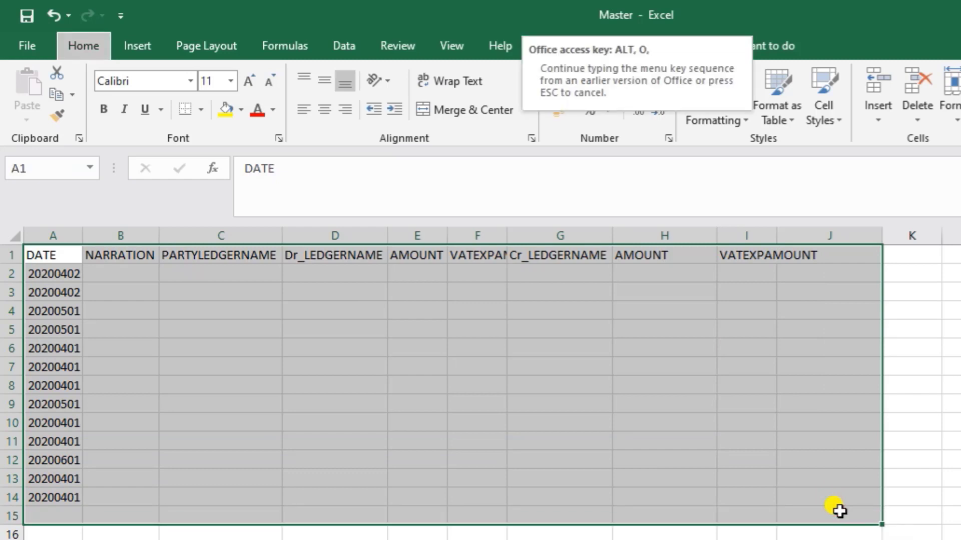
pyautogui.press('a')
pyautogui.click(839, 510)
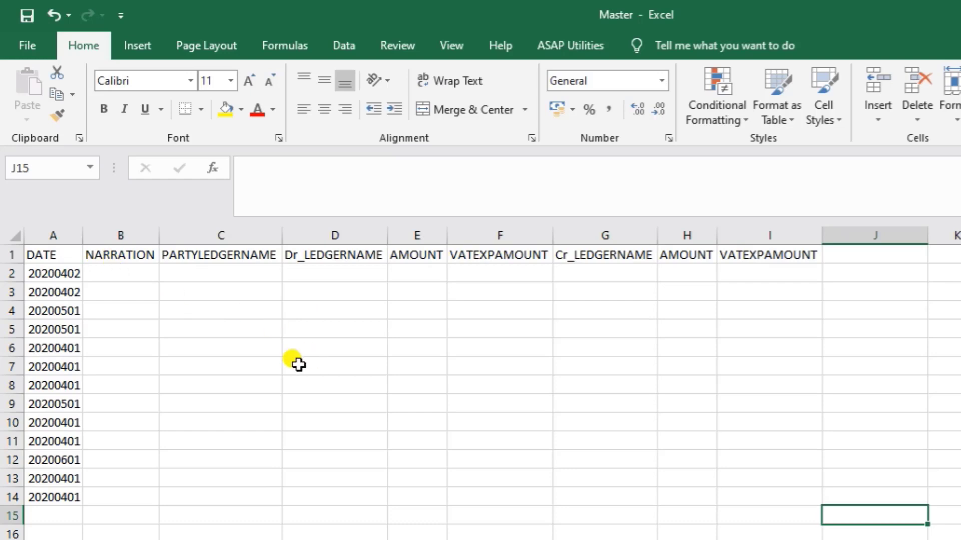
# Copy the narration "paid medicine purchase on credit" from the Notepad++ voucher XML into B2 and fill it down to B14.
pyautogui.click(107, 274)
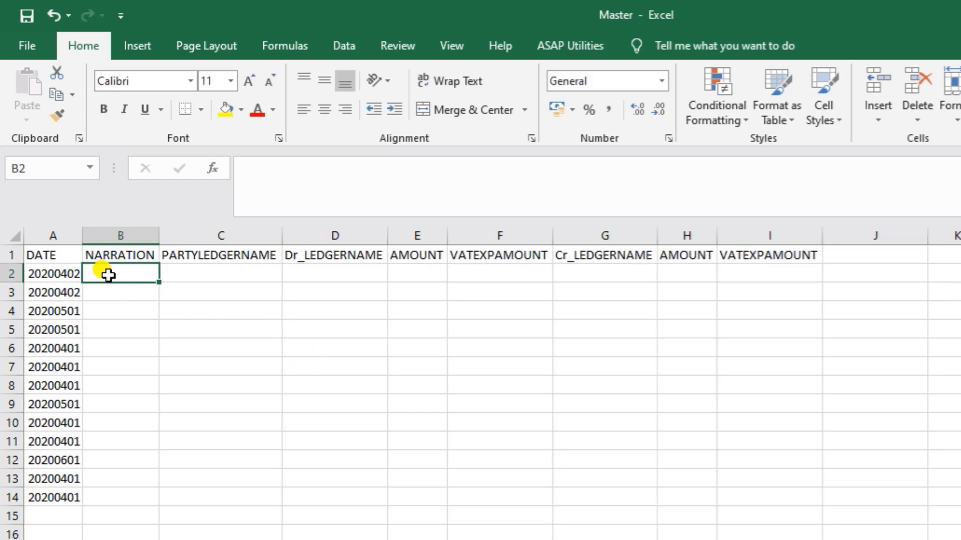
pyautogui.click(49, 276)
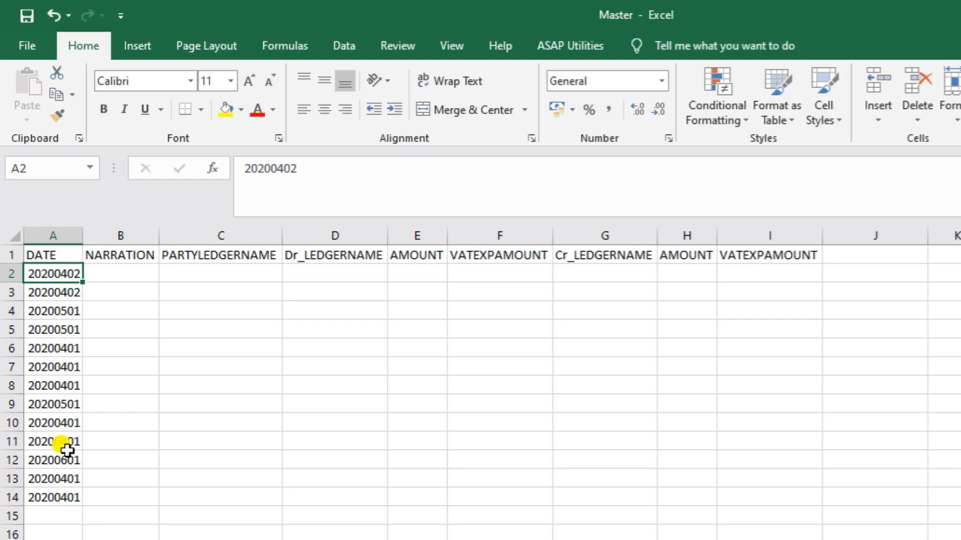
pyautogui.click(123, 272)
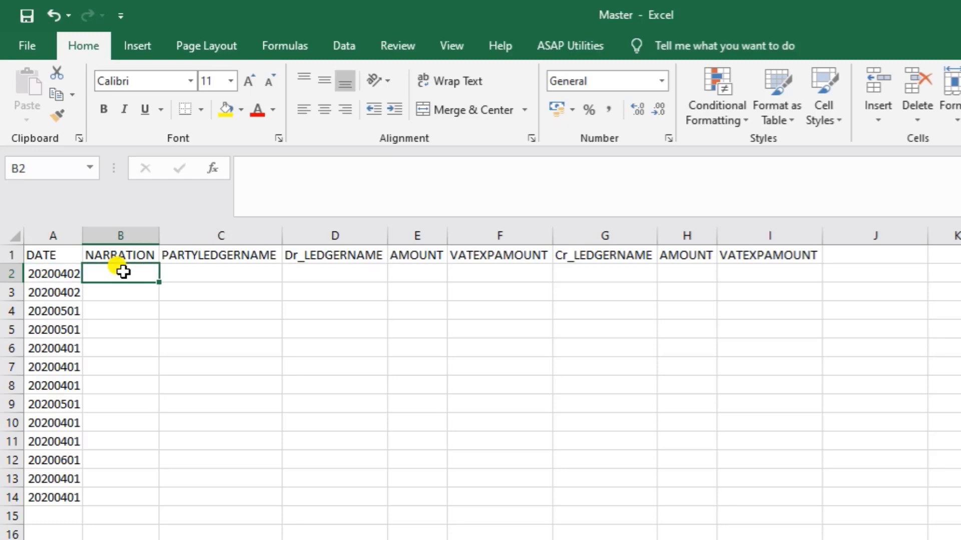
pyautogui.hotkey('alt', 'Tab')
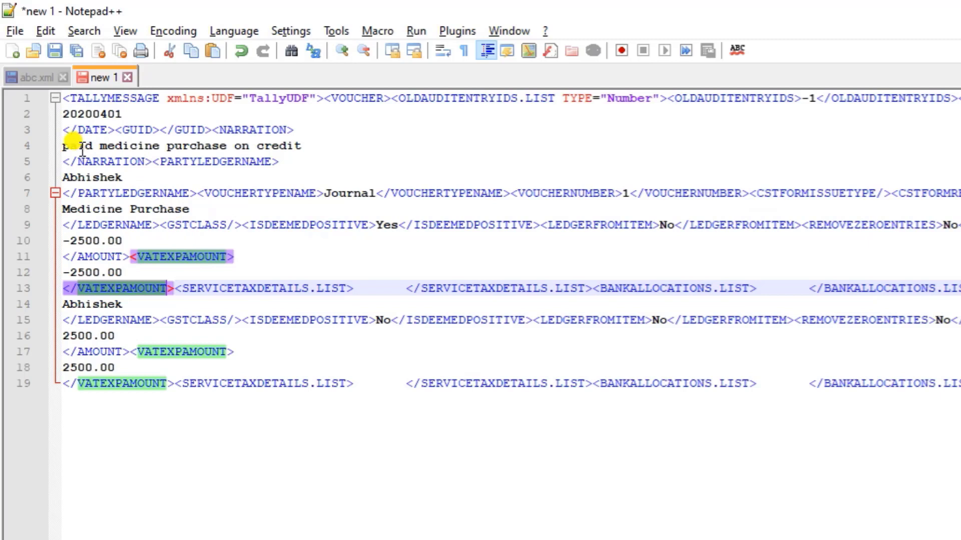
pyautogui.moveTo(64, 146); pyautogui.dragTo(299, 147)
pyautogui.hotkey('ctrl', 'c')
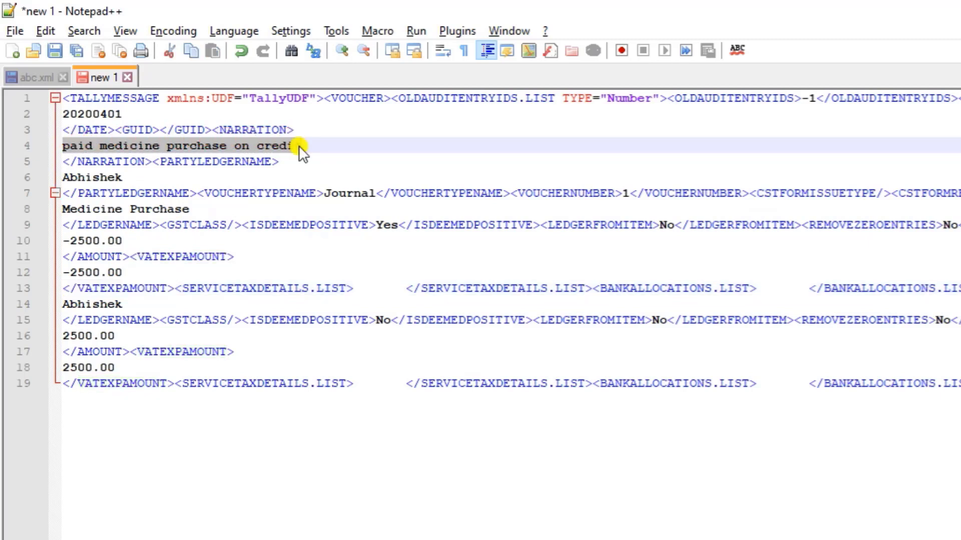
pyautogui.hotkey('alt', 'Tab')
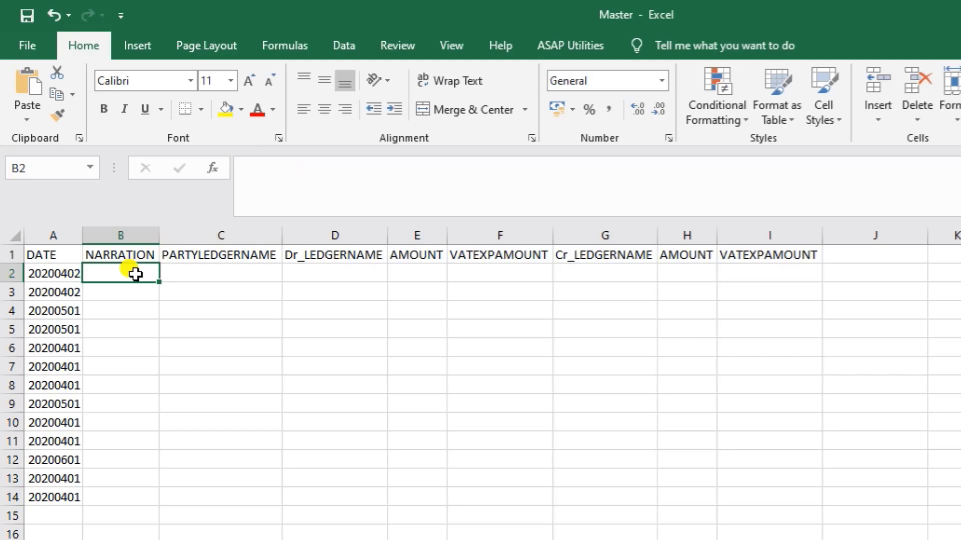
pyautogui.hotkey('ctrl', 'v')
pyautogui.moveTo(161, 282); pyautogui.dragTo(148, 498)
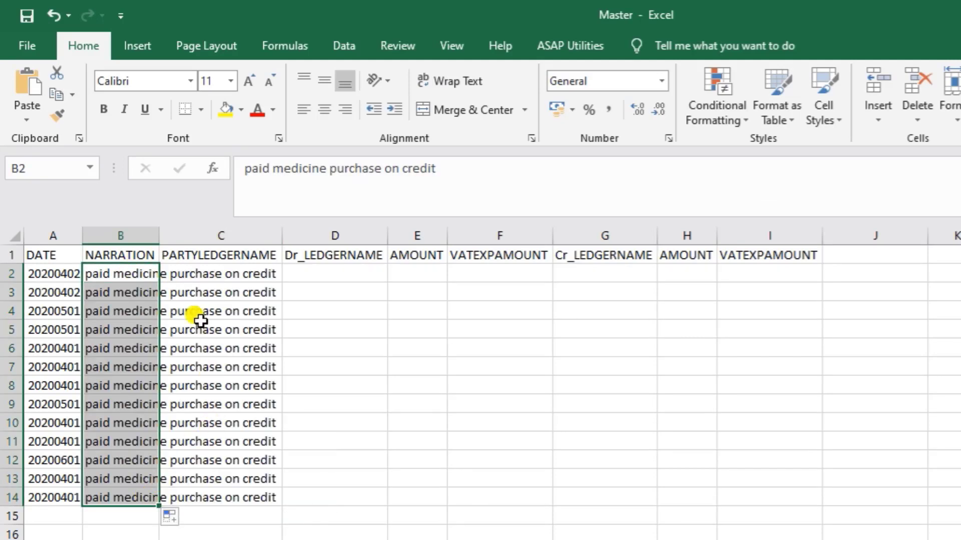
# Switch to TallyPrime, leave the Day Book and open the list of ledgers for alteration to check the party ledger names.
pyautogui.click(197, 278)
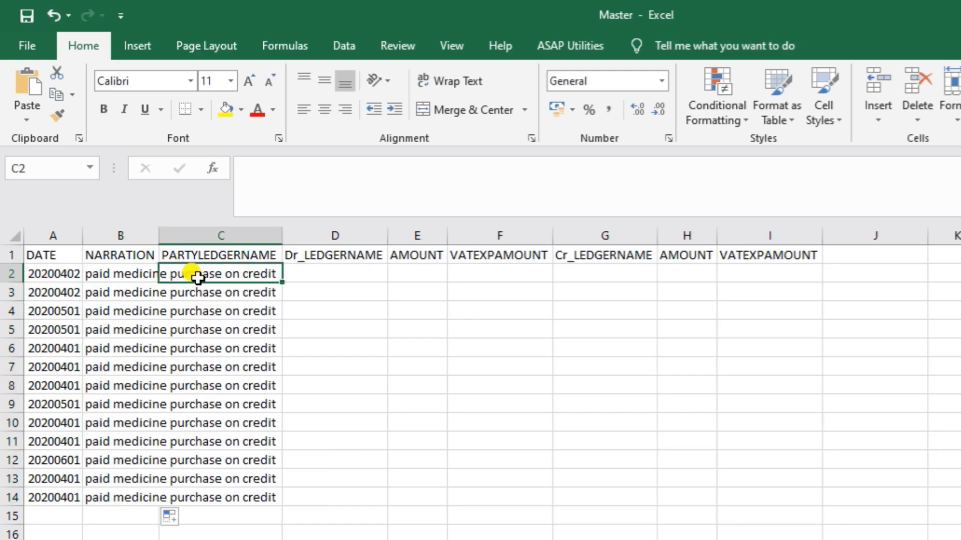
pyautogui.hotkey('alt', 'Tab')
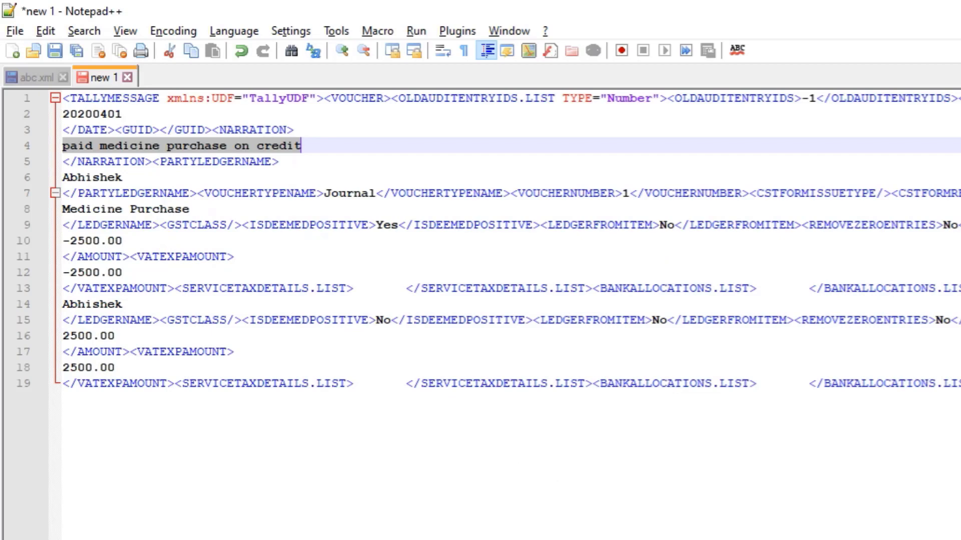
pyautogui.hotkey('alt', 'Tab')
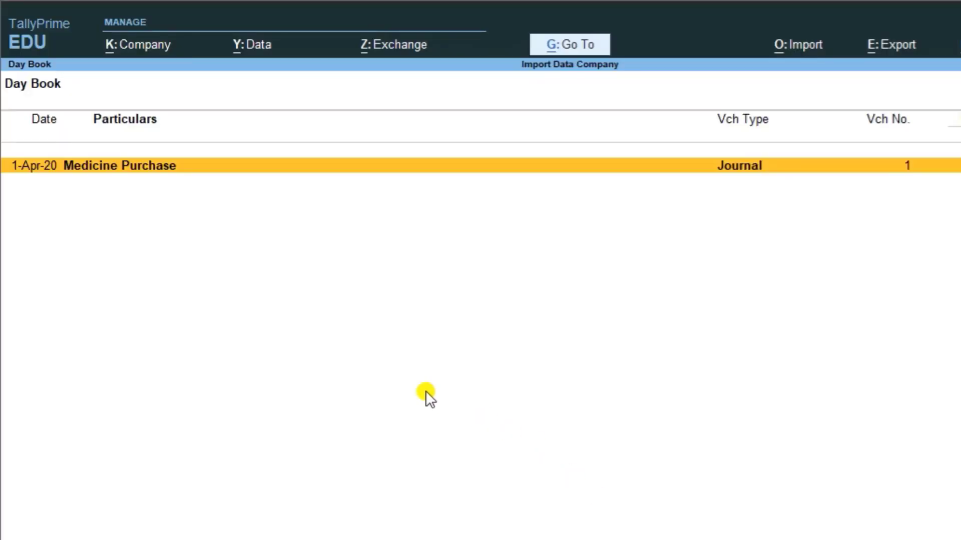
pyautogui.press('Escape')
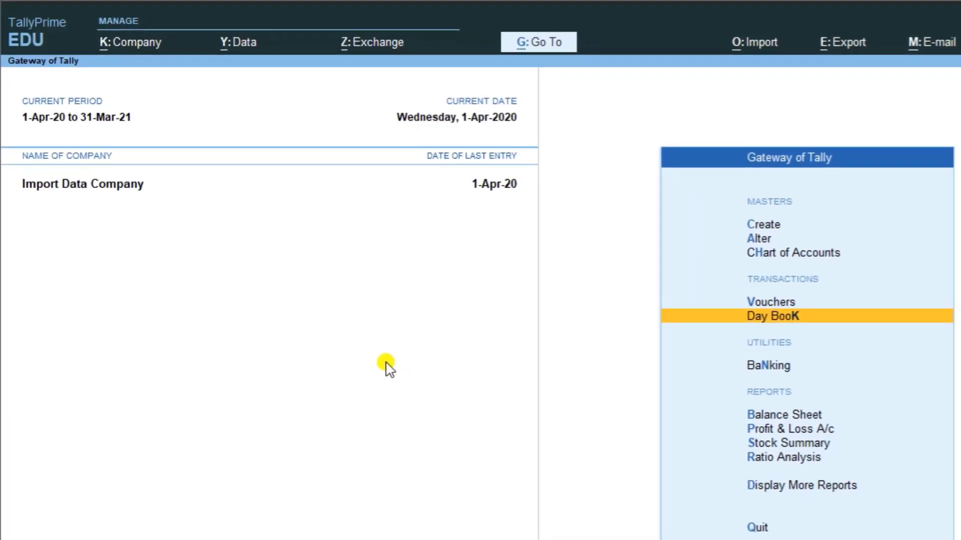
pyautogui.press('Up')
pyautogui.press('Up')
pyautogui.press('Up')
pyautogui.press('Return')
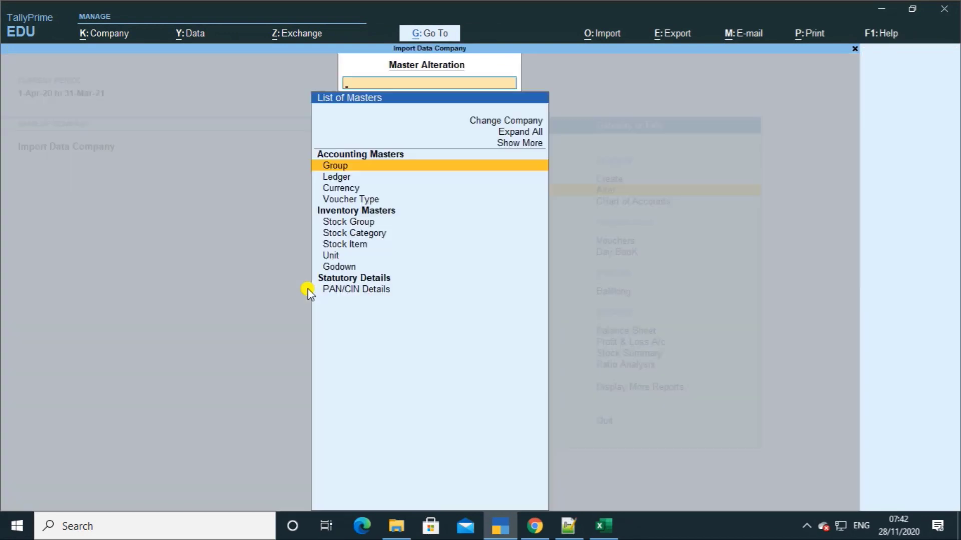
pyautogui.press('Down')
pyautogui.press('Down')
pyautogui.press('Return')
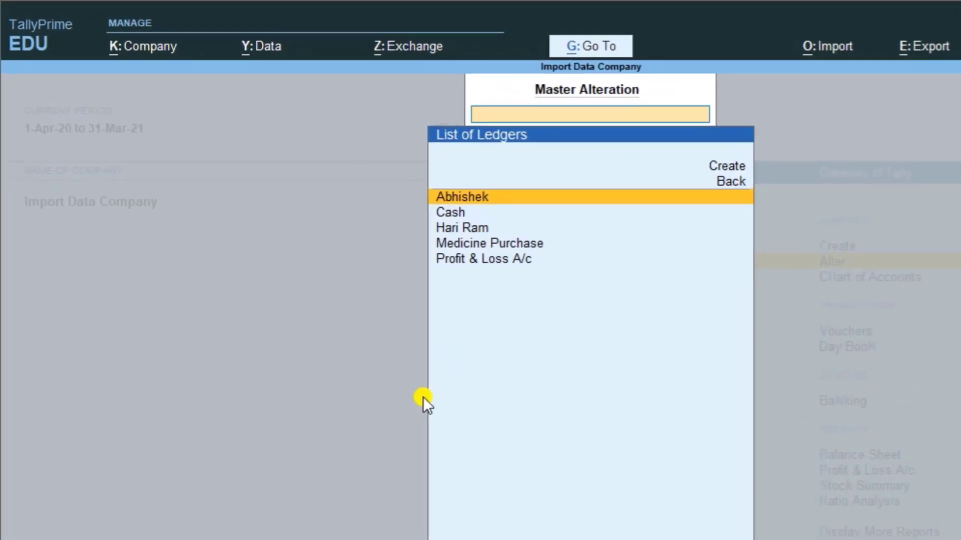
pyautogui.press('Down')
pyautogui.press('Down')
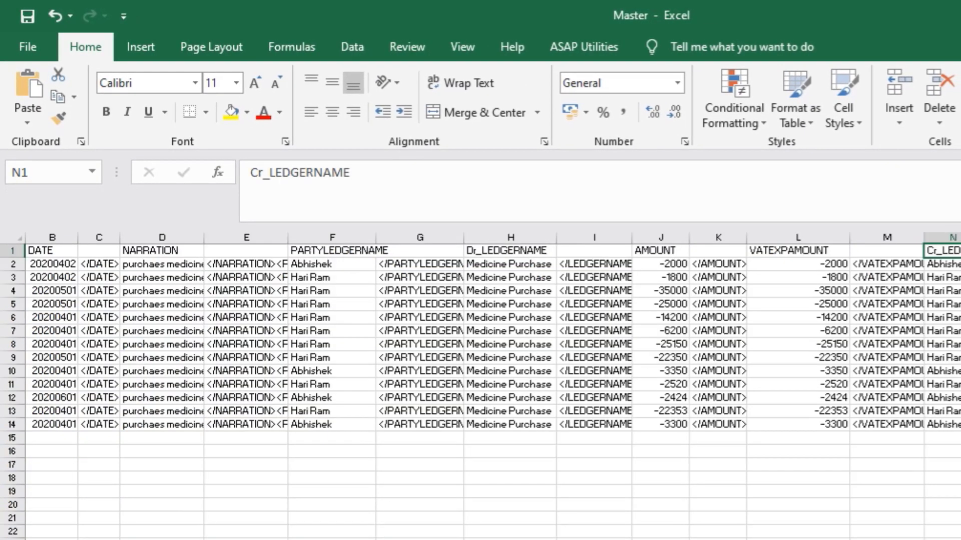
# Copy the party ledger names from F2:F14 of Sheet1 into C2:C14 of Sheet2 under PARTYLEDGERNAME.
pyautogui.moveTo(336, 265); pyautogui.dragTo(338, 423)
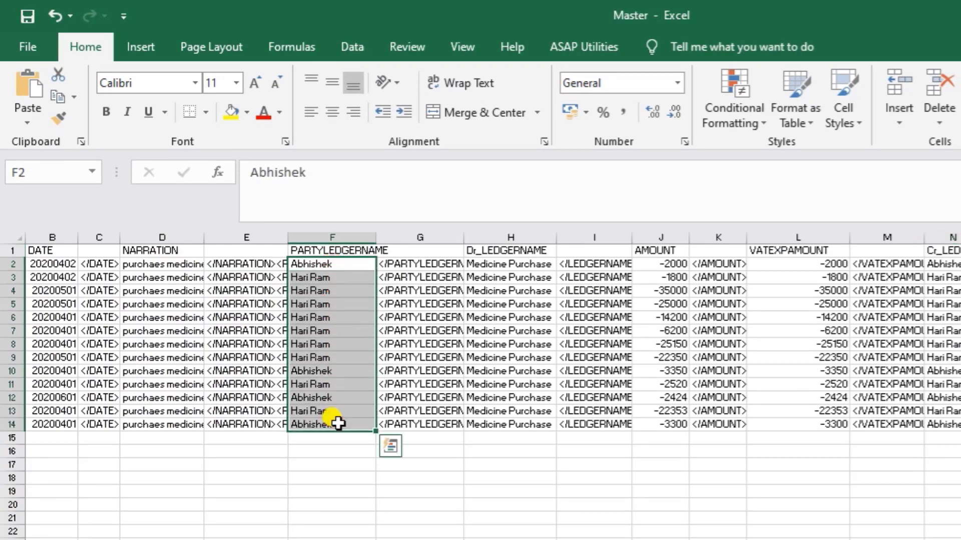
pyautogui.hotkey('ctrl', 'c')
pyautogui.click(210, 539)
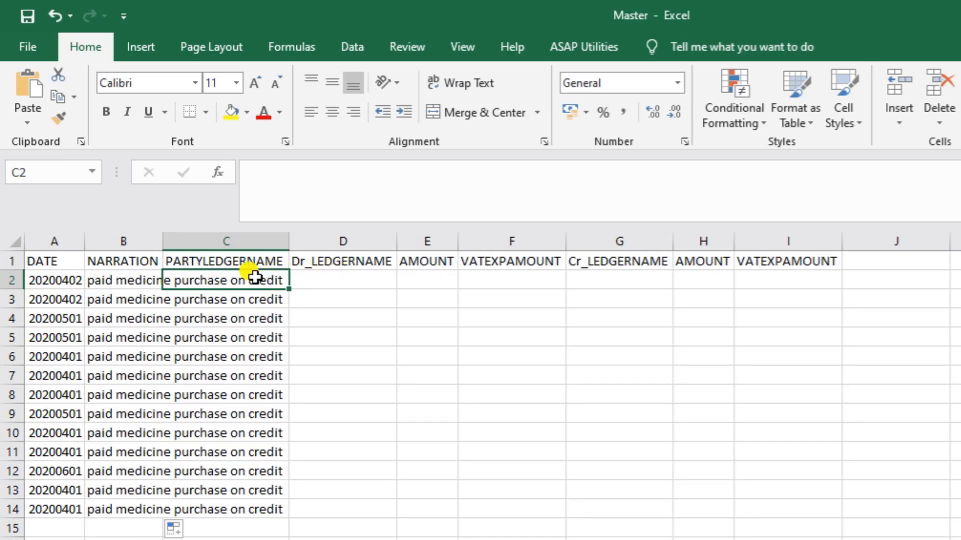
pyautogui.hotkey('ctrl', 'v')
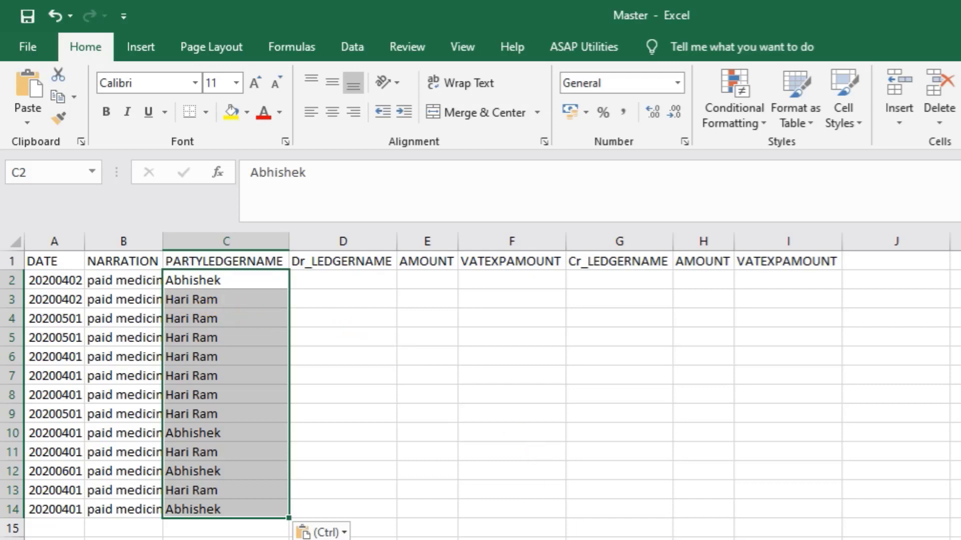
# Check the purchase ledger name in TallyPrime and copy the Medicine Purchase entries from H2:H14 of Sheet1 into D2:D14 of Sheet2.
pyautogui.hotkey('alt', 'Tab')
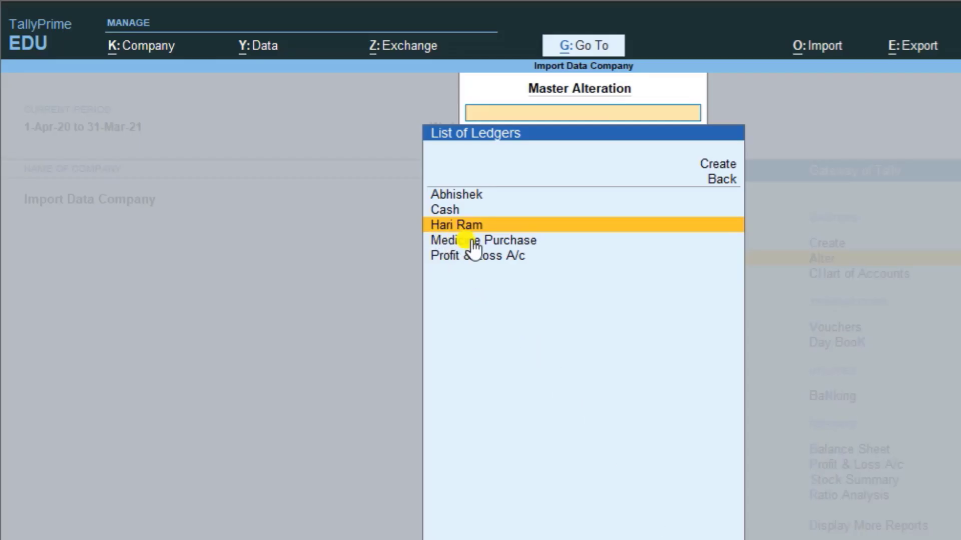
pyautogui.press('BackSpace')
pyautogui.hotkey('alt', 'Tab')
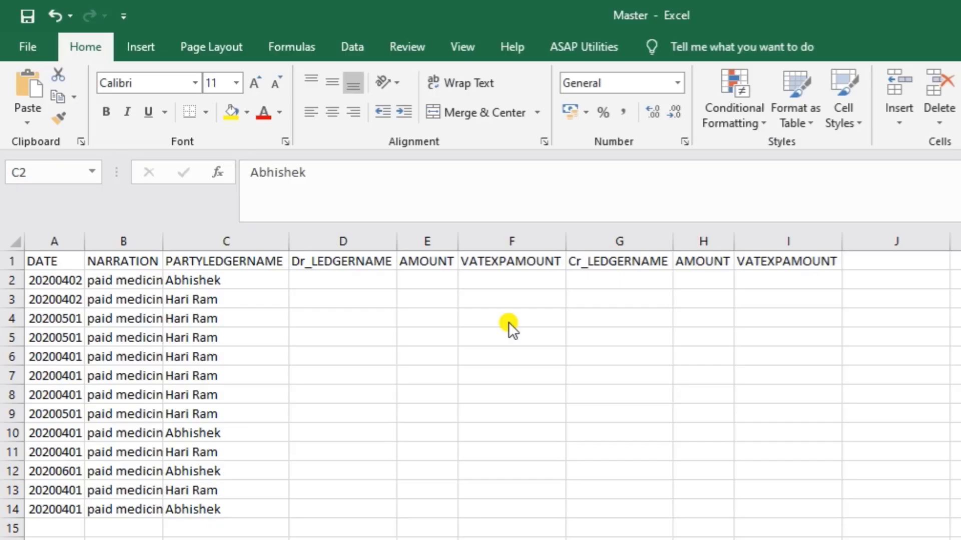
pyautogui.click(351, 282)
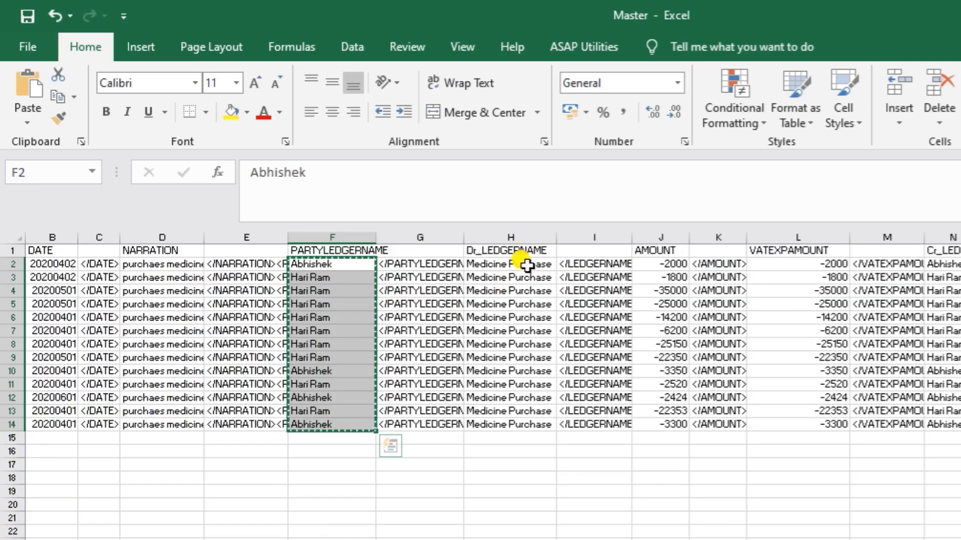
pyautogui.moveTo(527, 265); pyautogui.dragTo(531, 420)
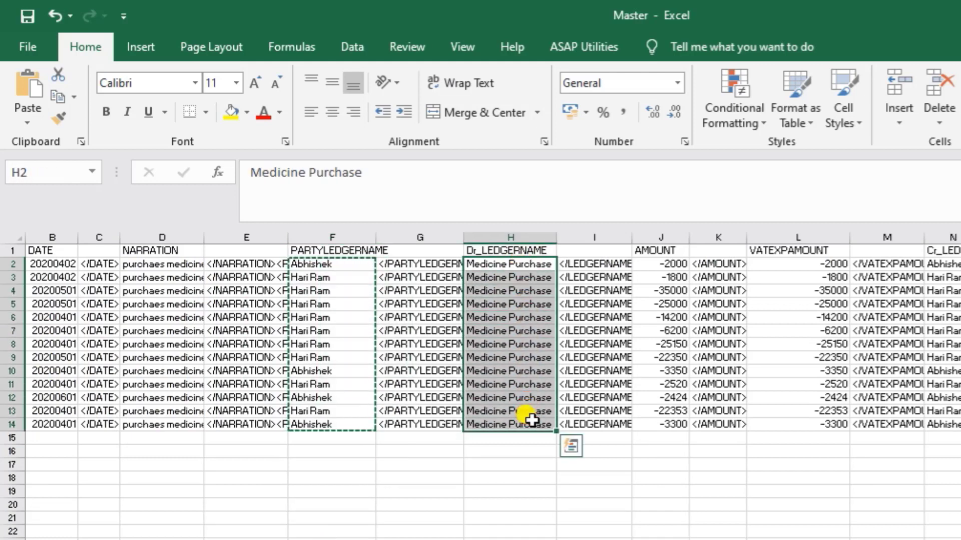
pyautogui.hotkey('ctrl', 'c')
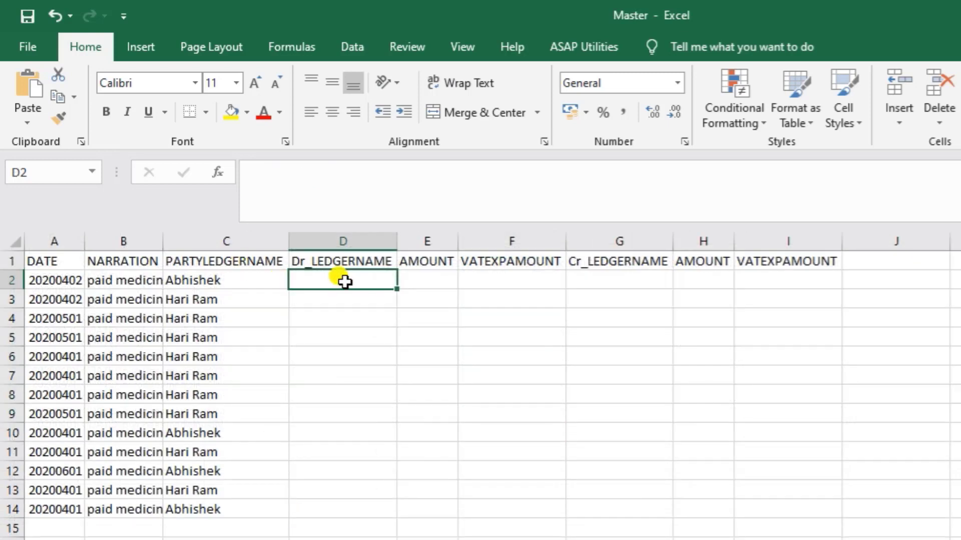
pyautogui.hotkey('ctrl', 'v')
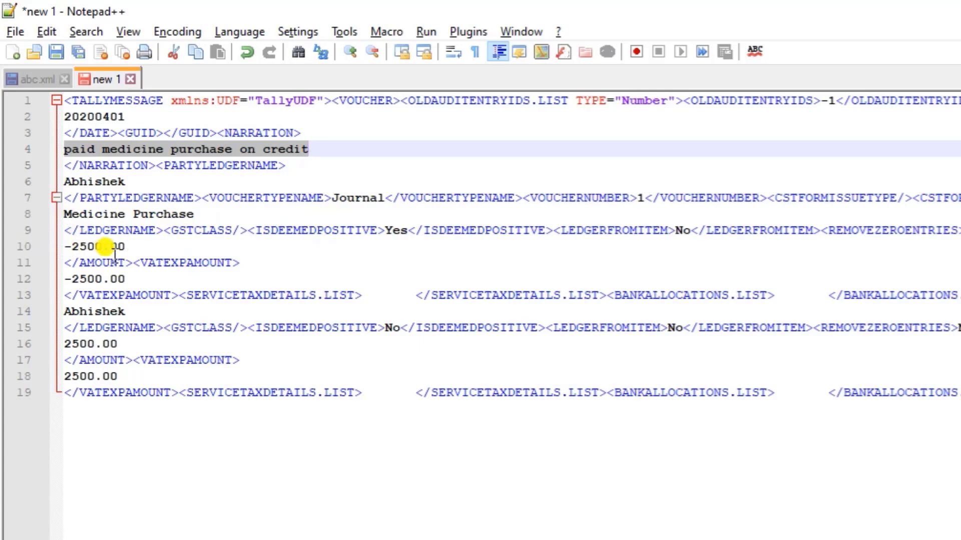
# Copy the negative debit amounts from J2:J14 of Sheet1 into E2:E14 (AMOUNT) and F2:F14 (VATEXPAMOUNT) of Sheet2.
pyautogui.hotkey('alt', 'Tab')
pyautogui.click(440, 280)
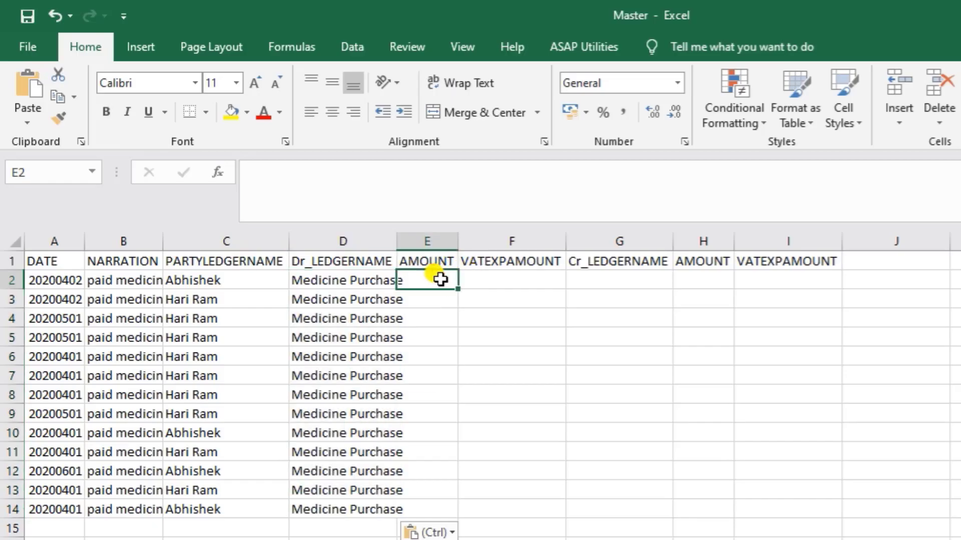
pyautogui.hotkey('alt', 'Tab')
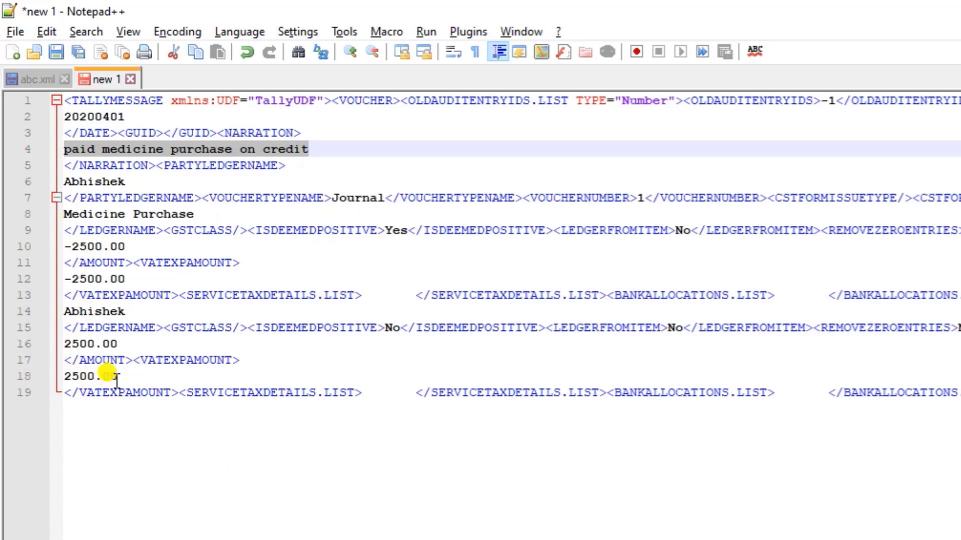
pyautogui.hotkey('alt', 'Tab')
pyautogui.hotkey('ctrl', 'v')
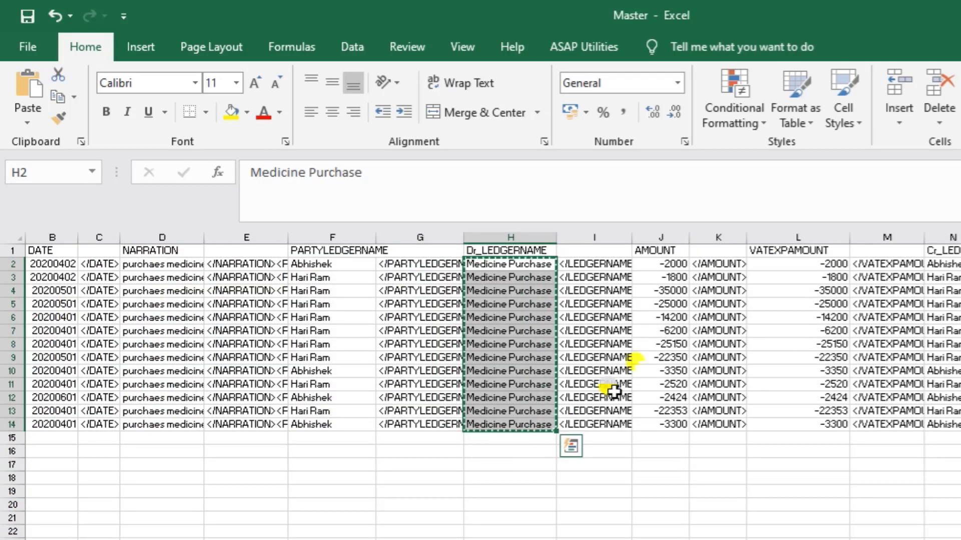
pyautogui.moveTo(668, 270); pyautogui.dragTo(670, 428)
pyautogui.hotkey('ctrl', 'c')
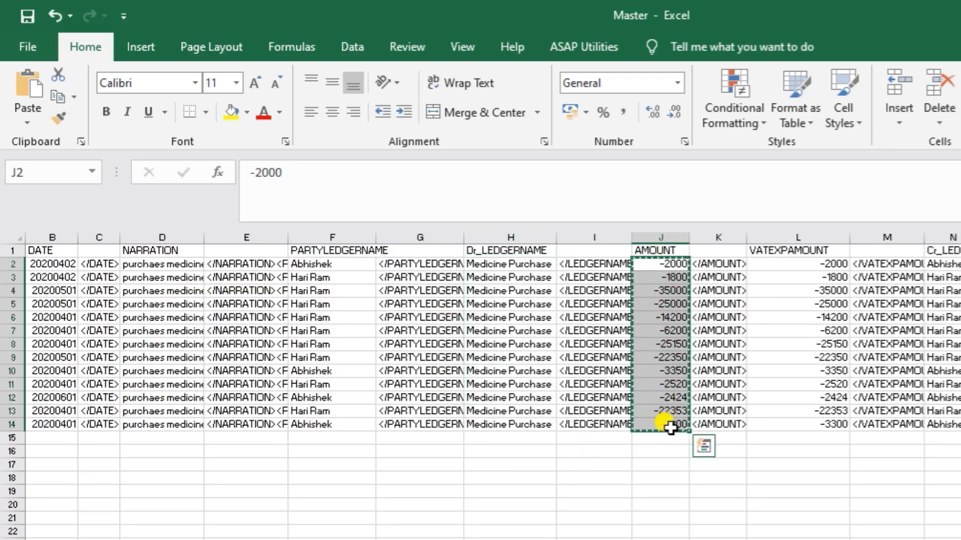
pyautogui.hotkey('alt', 'Tab')
pyautogui.hotkey('alt', 'Tab')
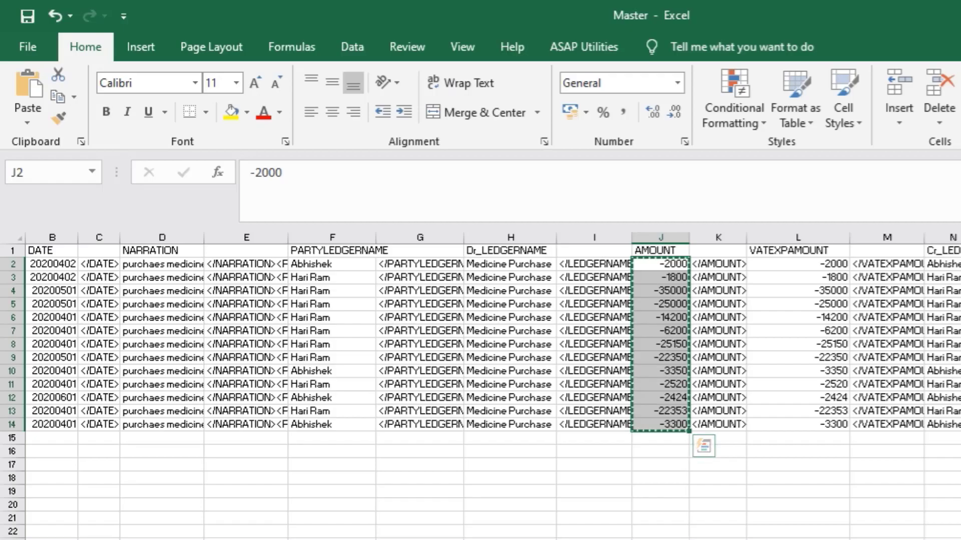
pyautogui.hotkey('ctrl', 'pagedown')
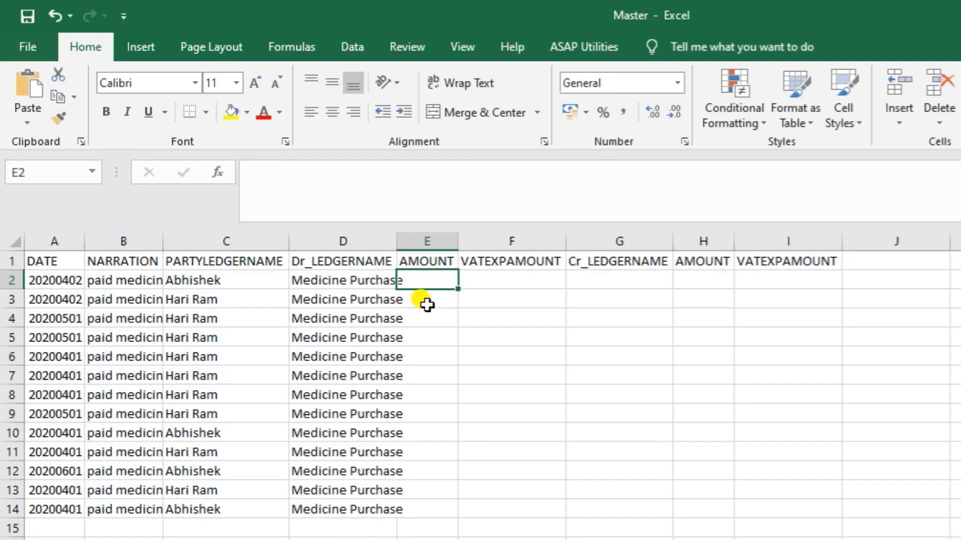
pyautogui.hotkey('ctrl', 'v')
pyautogui.click(522, 281)
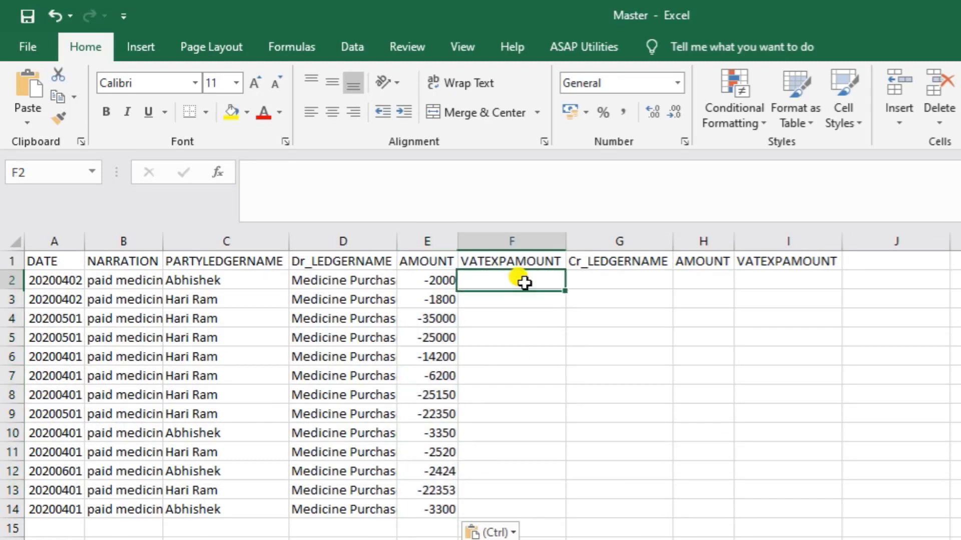
pyautogui.hotkey('ctrl', 'v')
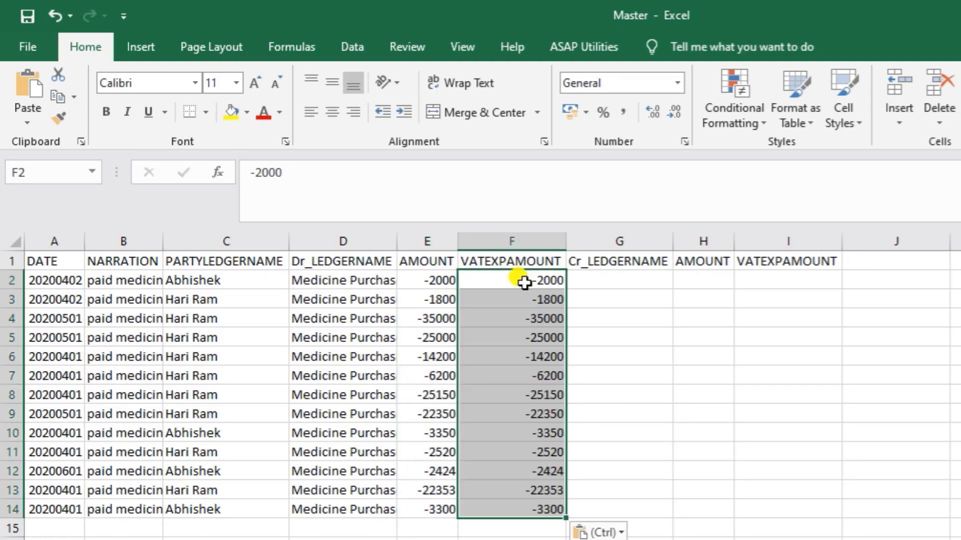
# Copy the party ledger names from C2:C14 into G2:G14 under Cr_LEDGERNAME.
pyautogui.click(615, 281)
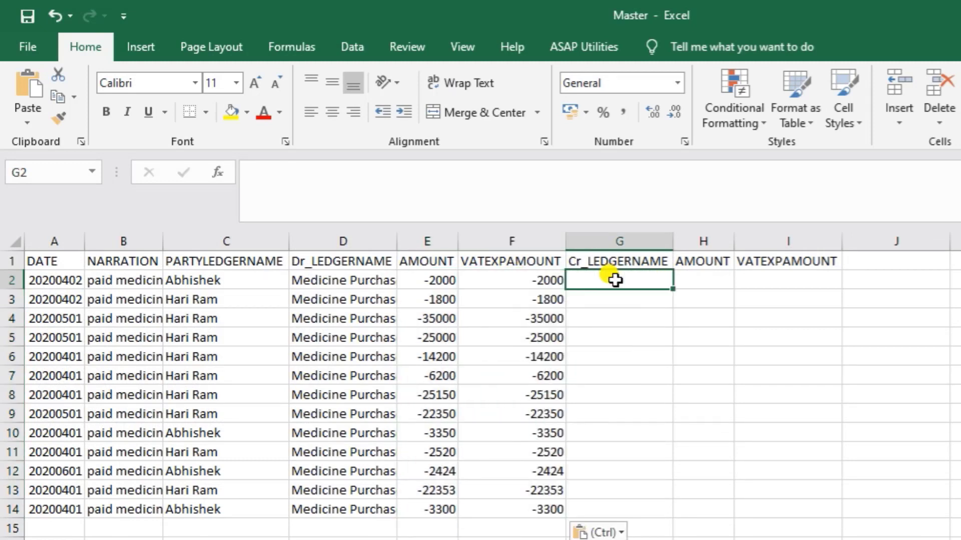
pyautogui.moveTo(210, 280); pyautogui.dragTo(219, 506)
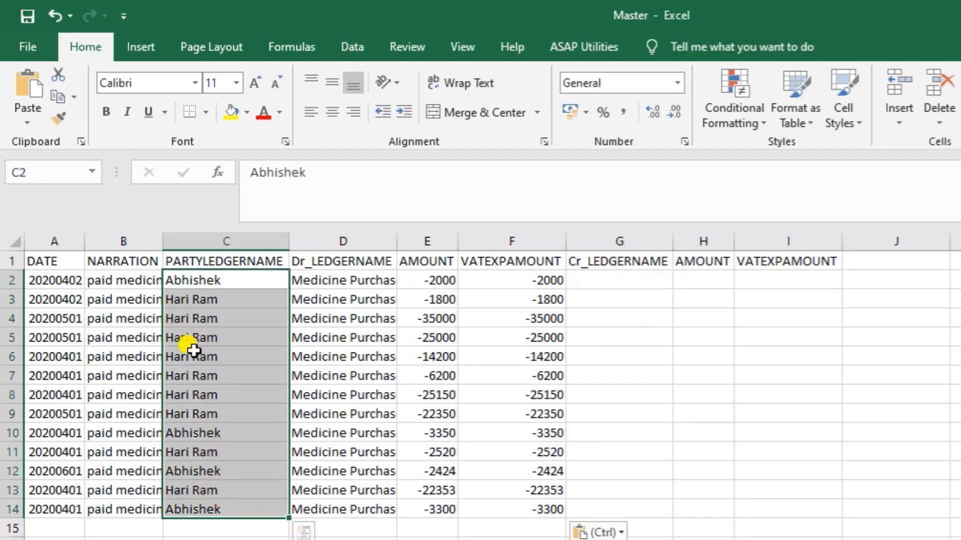
pyautogui.hotkey('ctrl', 'c')
pyautogui.click(607, 282)
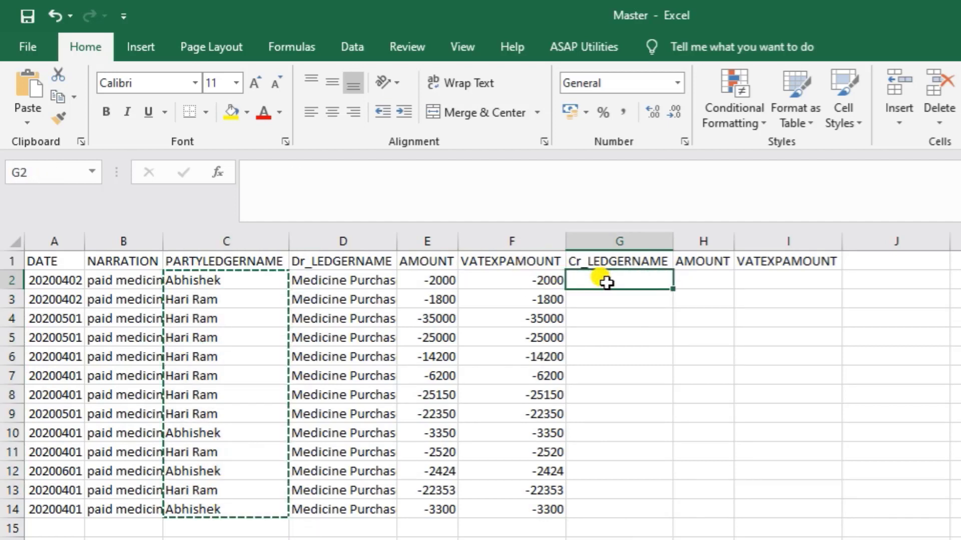
pyautogui.hotkey('ctrl', 'v')
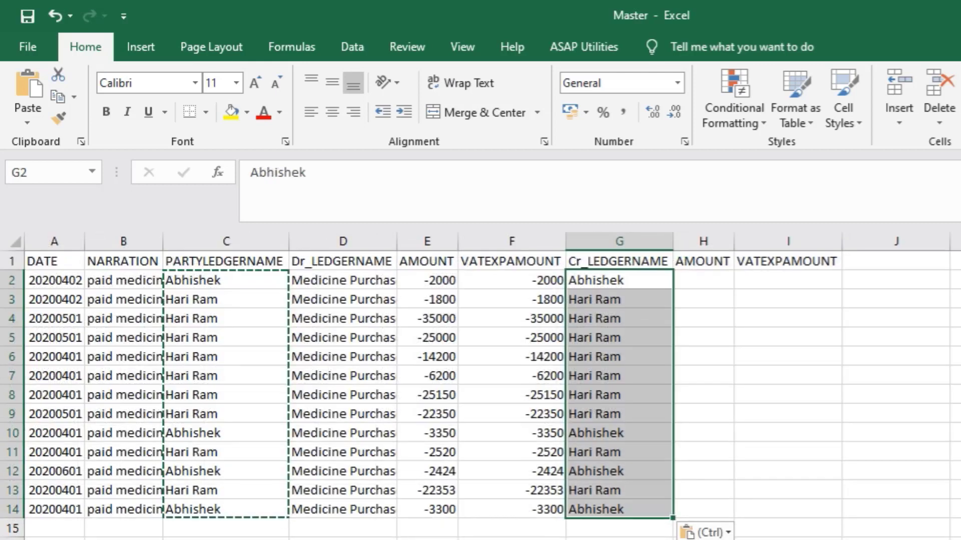
# Copy the positive credit amounts from Sheet1 into H2:H14 (AMOUNT) and I2:I14 (VATEXPAMOUNT) of Sheet2.
pyautogui.click(707, 276)
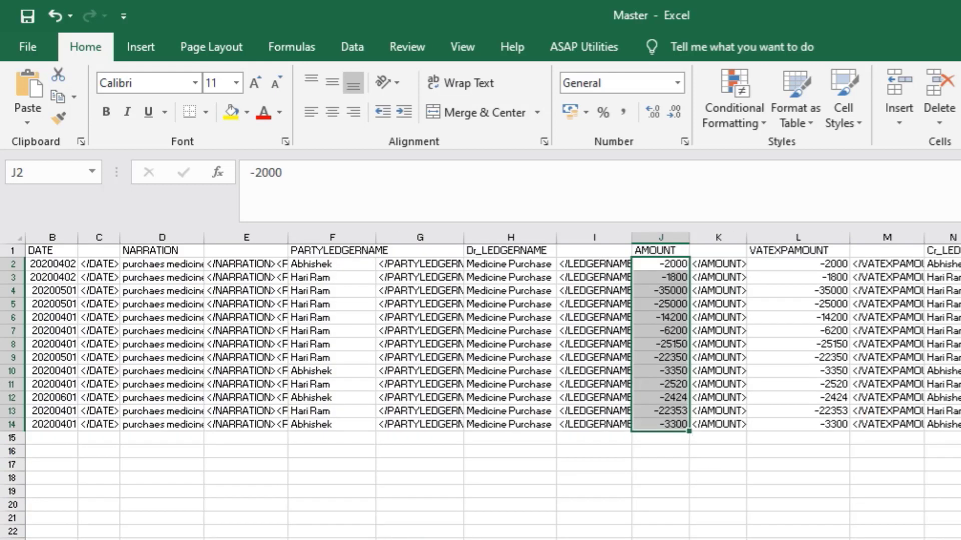
pyautogui.moveTo(960, 264); pyautogui.dragTo(960, 425)
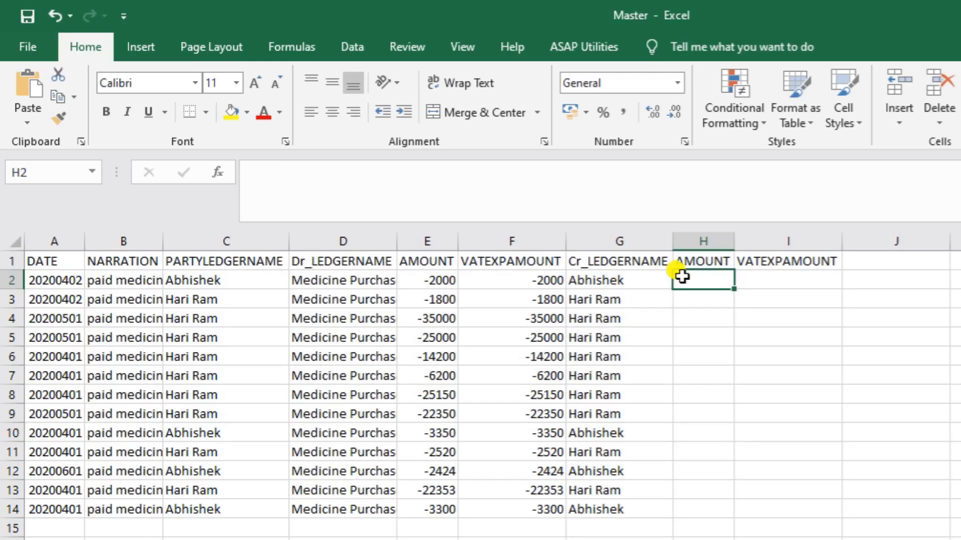
pyautogui.hotkey('ctrl', 'v')
pyautogui.click(777, 282)
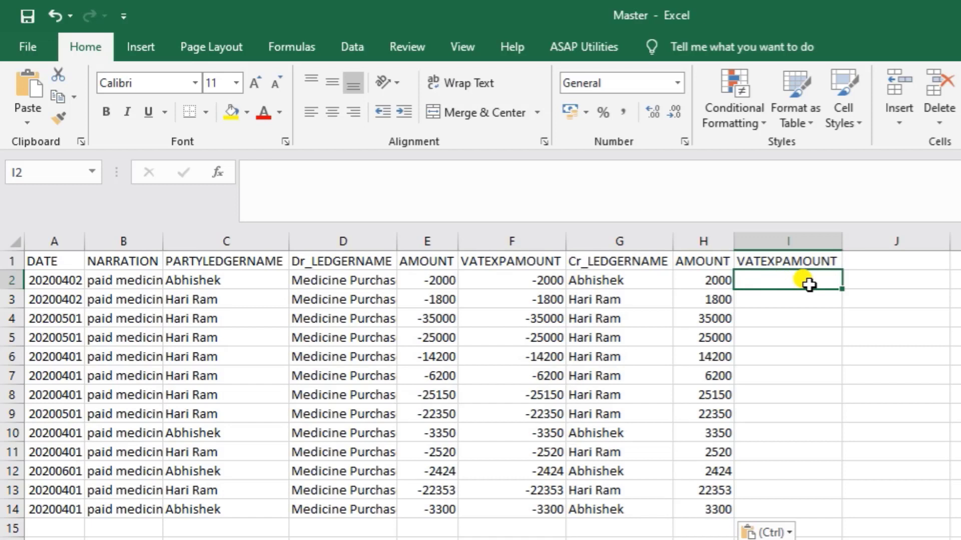
pyautogui.hotkey('ctrl', 'v')
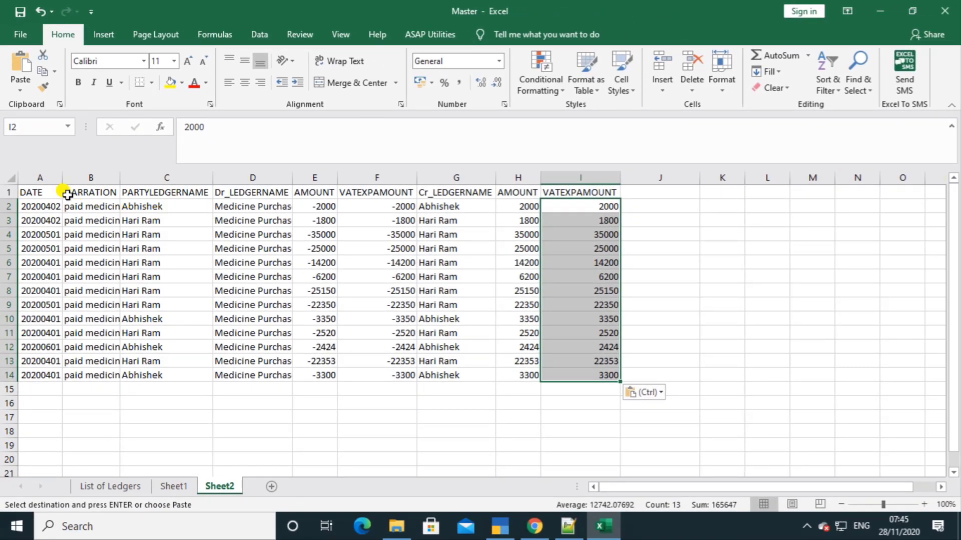
# Insert a blank column before each of the DATE, NARRATION, PARTYLEDGERNAME and Dr_LEDGERNAME columns in Sheet2.
pyautogui.click(50, 173)
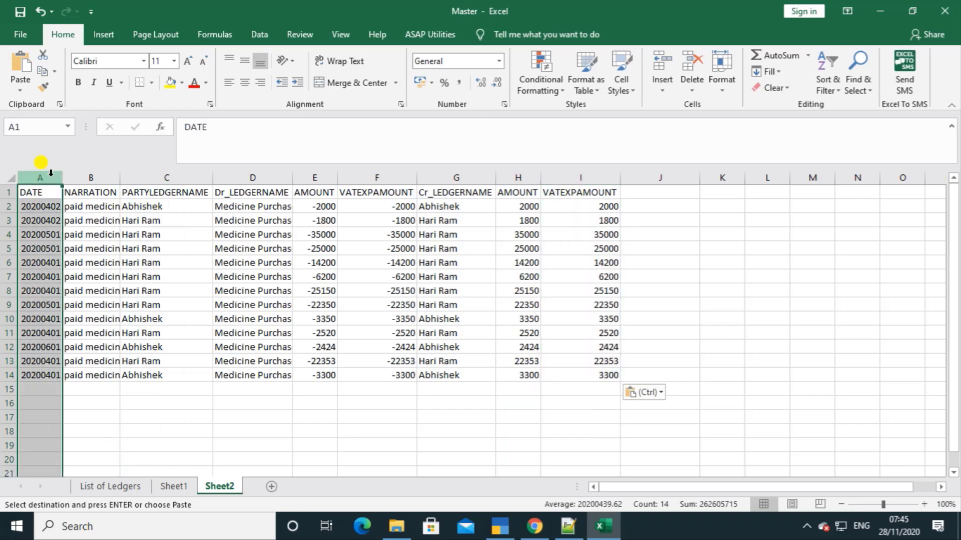
pyautogui.hotkey('ctrl', 'shift', '+')
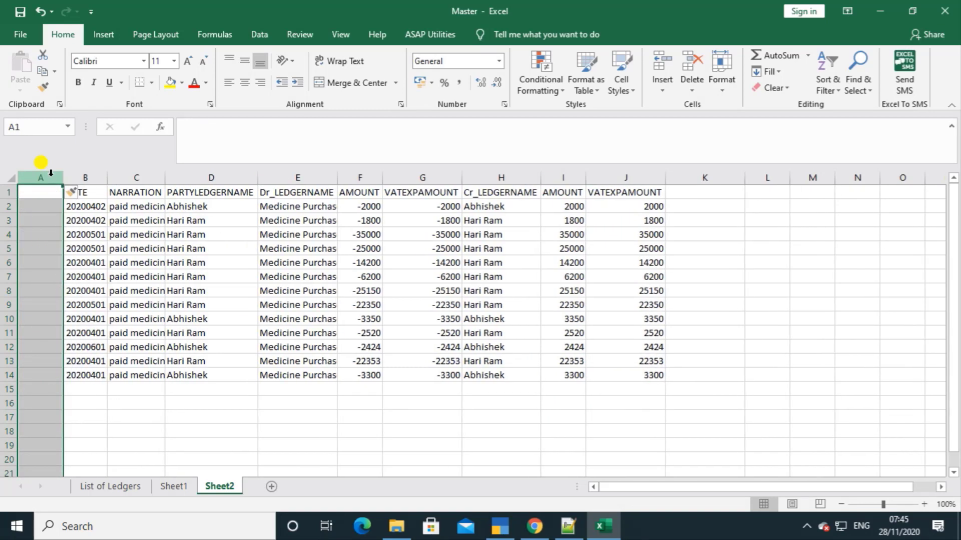
pyautogui.click(134, 177)
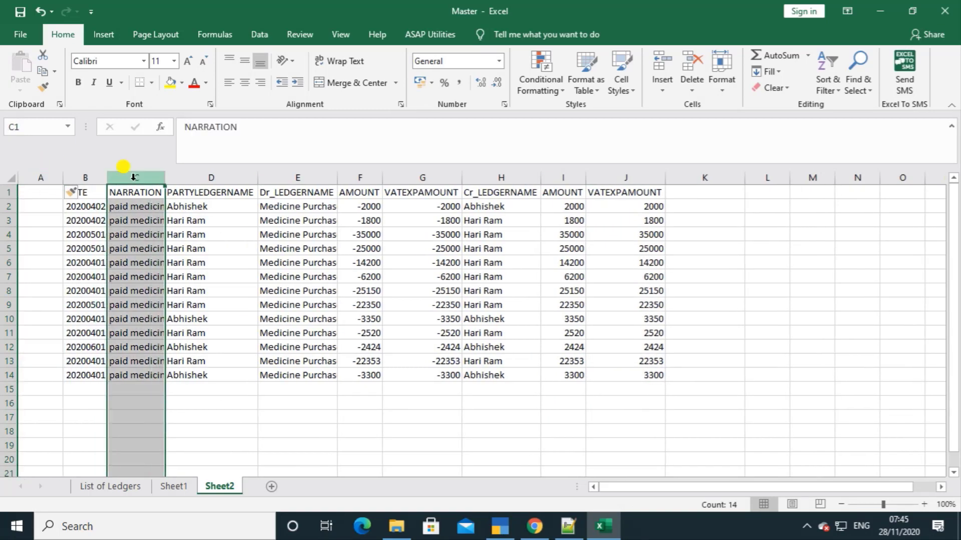
pyautogui.hotkey('ctrl', 'shift', '+')
pyautogui.click(237, 176)
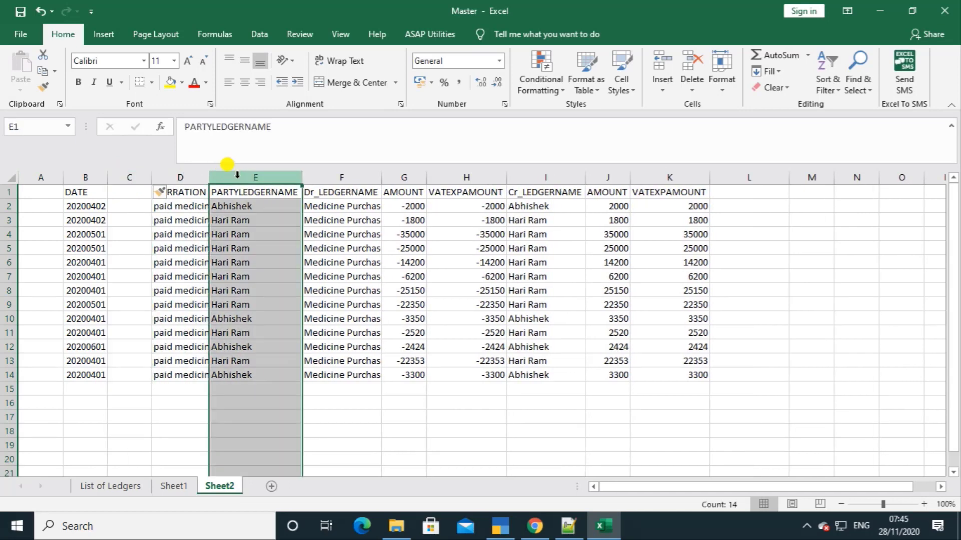
pyautogui.hotkey('ctrl', 'shift', '+')
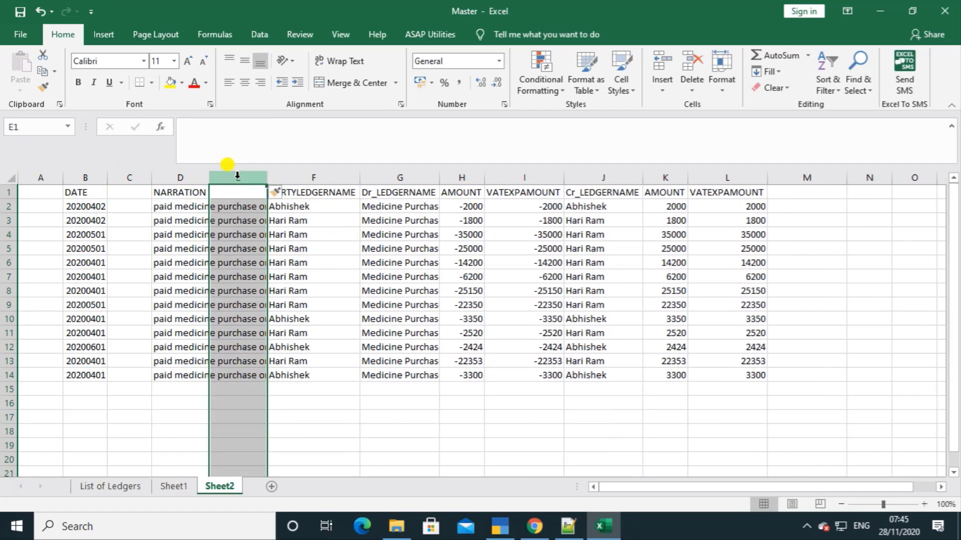
pyautogui.click(380, 176)
pyautogui.hotkey('ctrl', 'shift', '+')
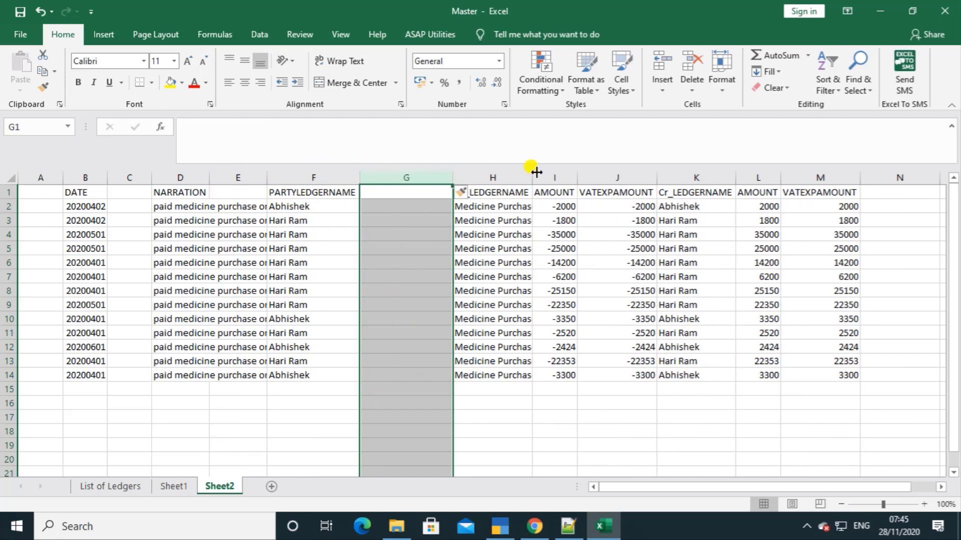
# Insert a blank column before each of the debit AMOUNT, debit VATEXPAMOUNT and Cr_LEDGERNAME columns.
pyautogui.click(554, 171)
pyautogui.hotkey('ctrl', 'shift', '+')
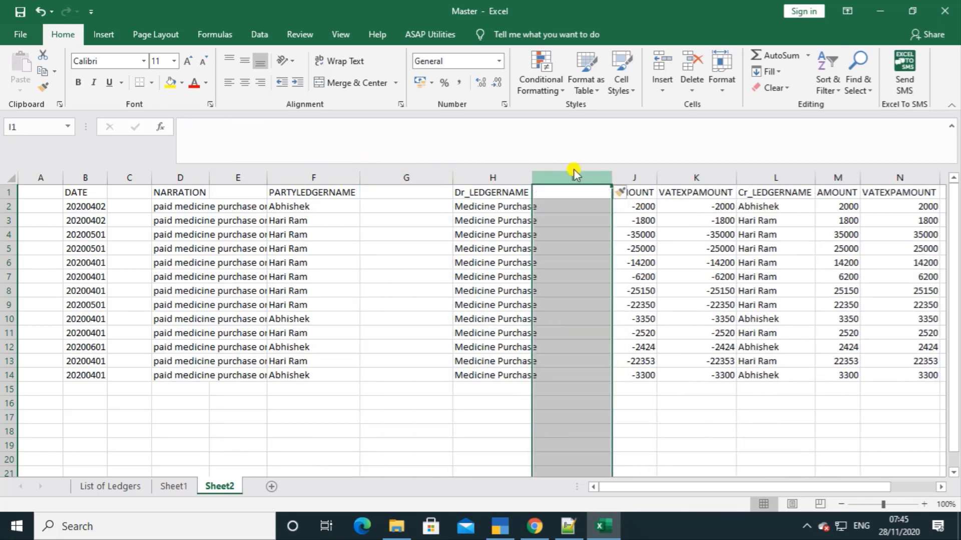
pyautogui.click(695, 171)
pyautogui.hotkey('ctrl', 'shift', '+')
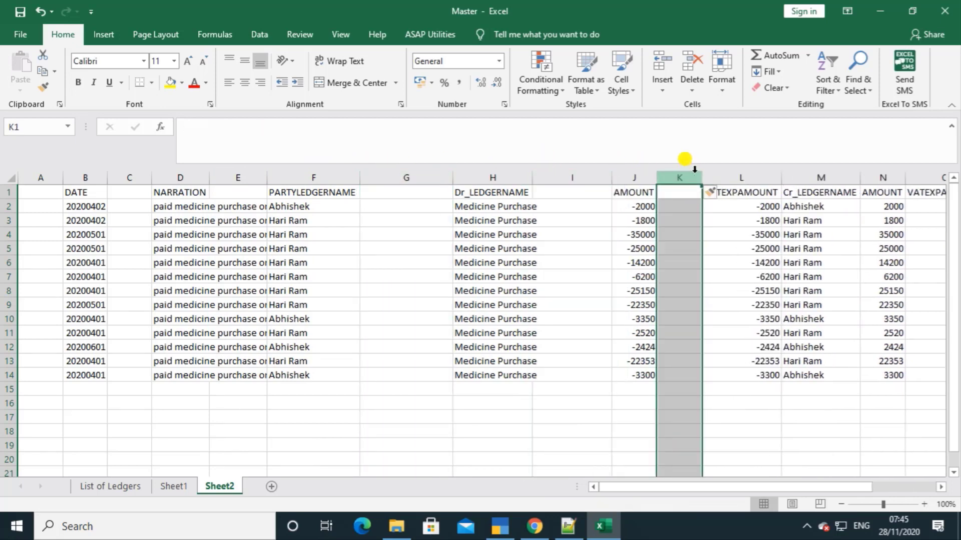
pyautogui.click(849, 178)
pyautogui.hotkey('ctrl', 'shift', '+')
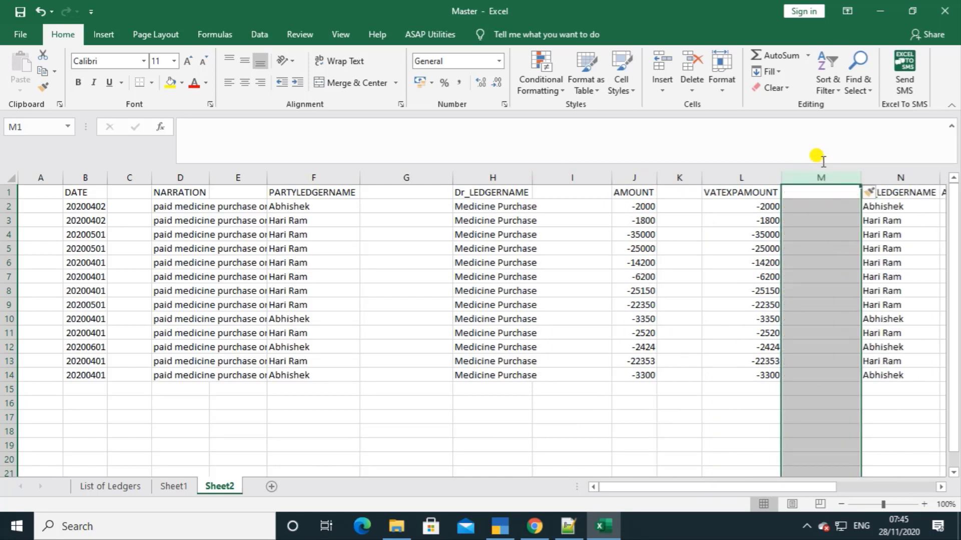
# Insert a blank column before each of the credit AMOUNT and credit VATEXPAMOUNT columns.
pyautogui.moveTo(658, 488); pyautogui.dragTo(748, 489)
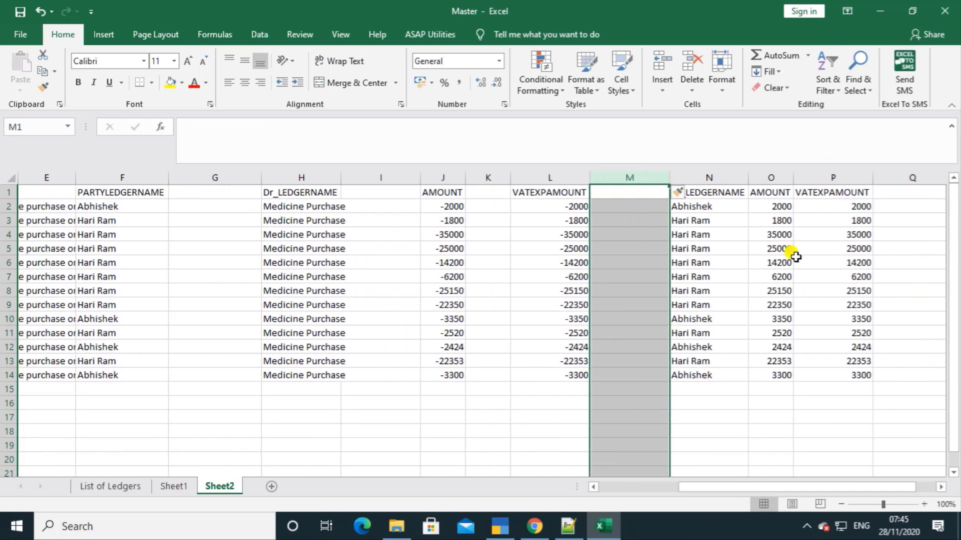
pyautogui.click(773, 179)
pyautogui.hotkey('ctrl', 'shift', '+')
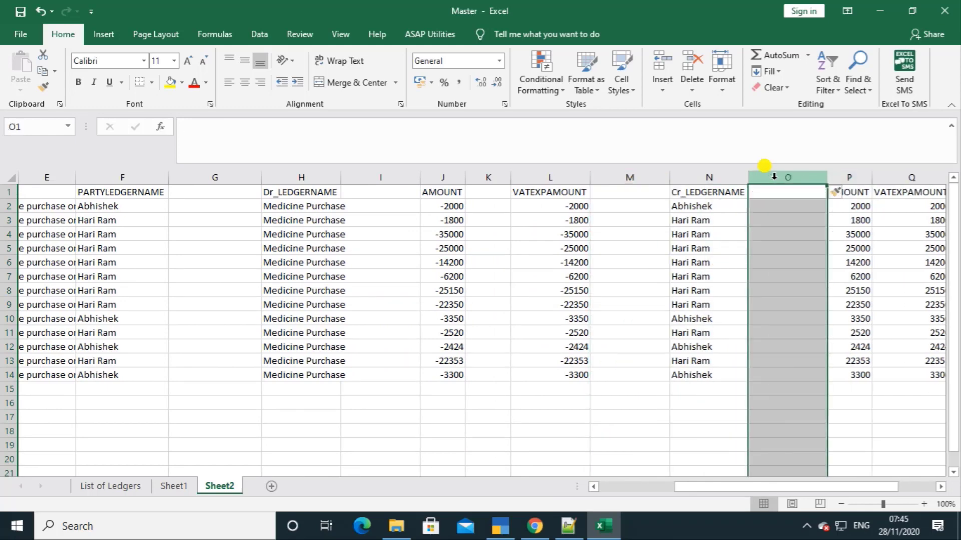
pyautogui.moveTo(755, 490); pyautogui.dragTo(808, 495)
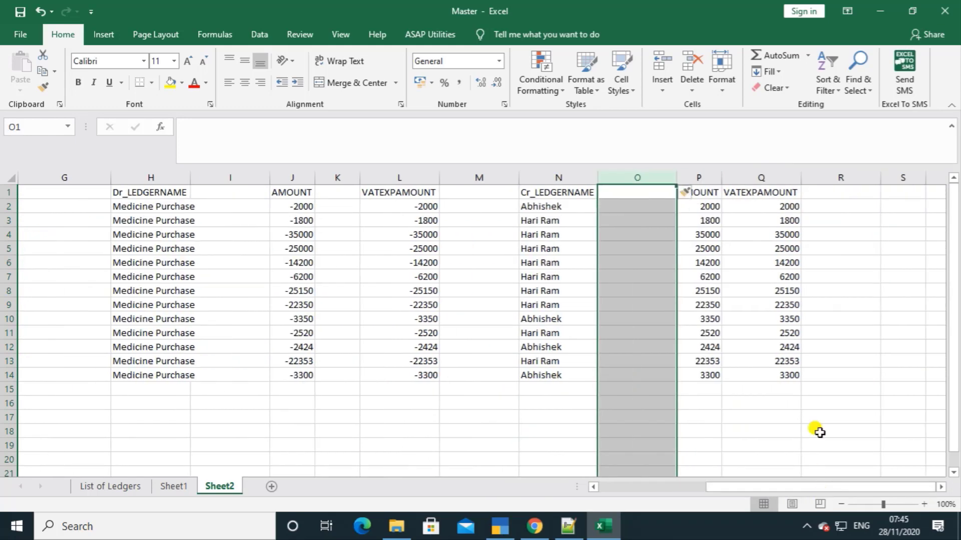
pyautogui.click(784, 179)
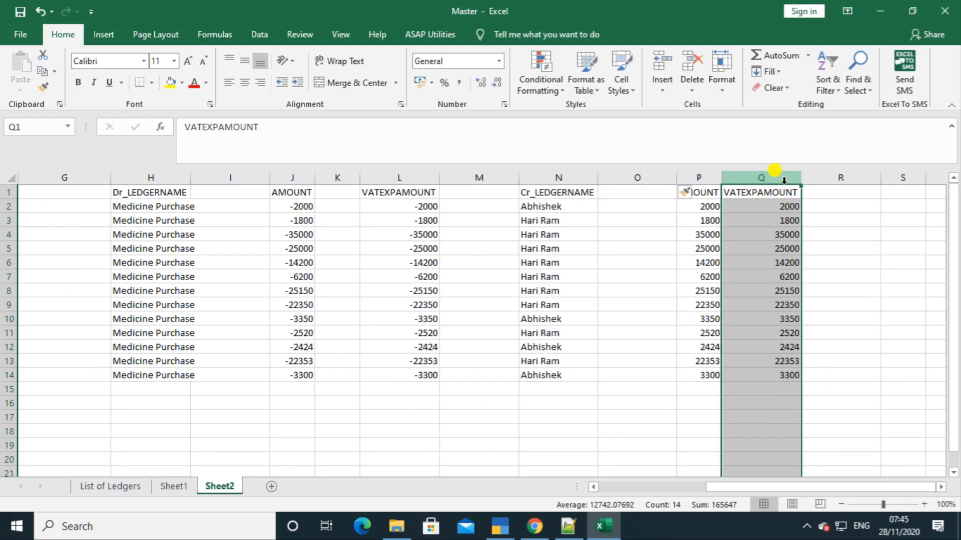
pyautogui.hotkey('ctrl', 'shift', '+')
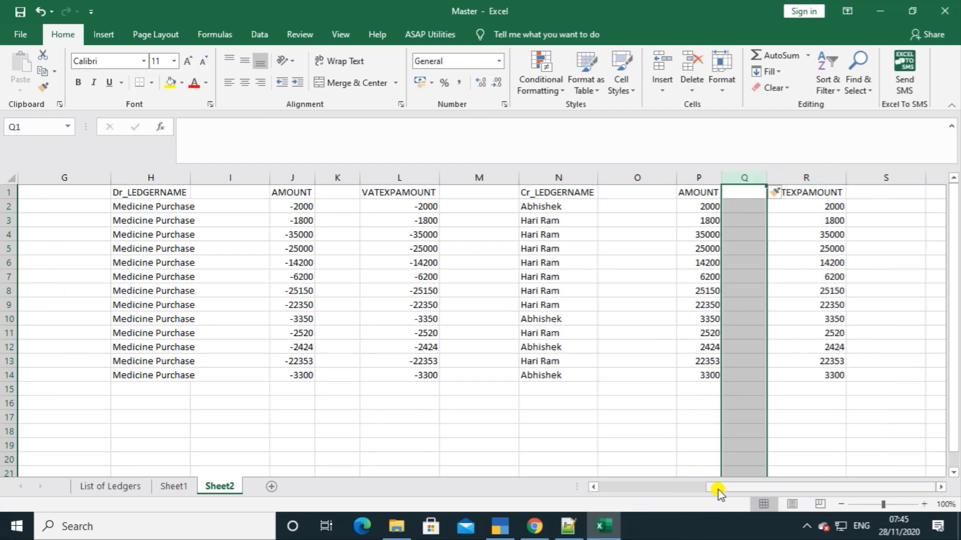
# Copy the <TALLYMESSAGE … <DATE> segment on line 1 in Notepad++ into A2 of Sheet2 in Excel and fill it down to A14.
pyautogui.moveTo(717, 490); pyautogui.dragTo(563, 485)
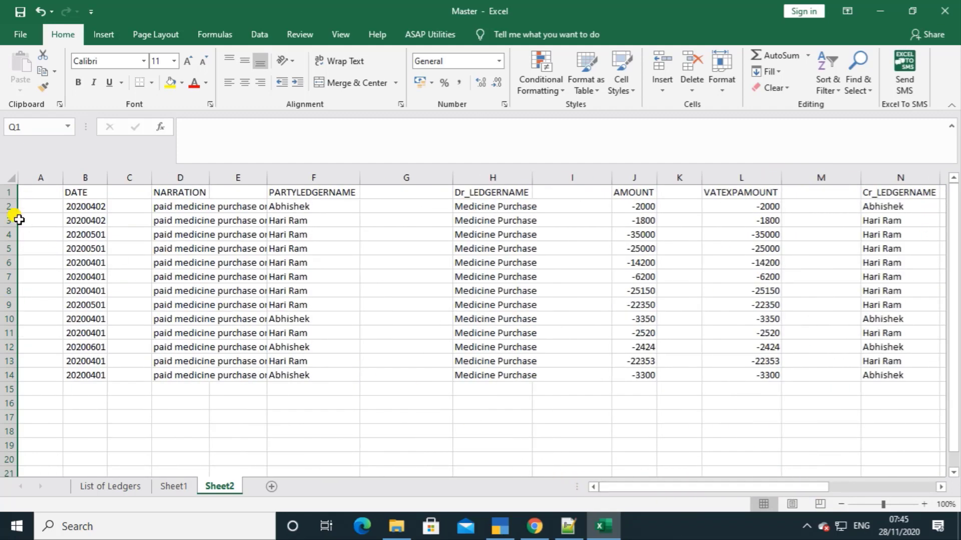
pyautogui.click(40, 205)
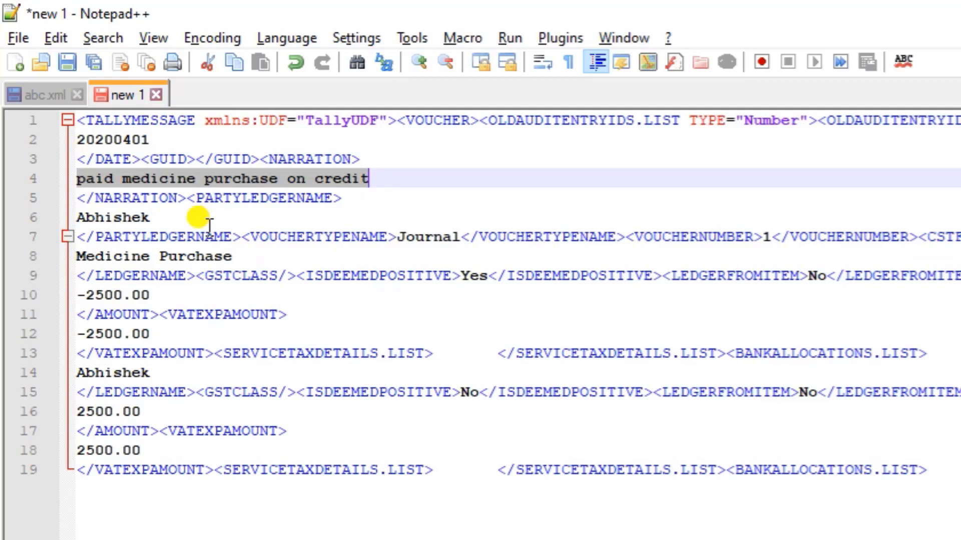
pyautogui.hotkey('alt', 'Tab')
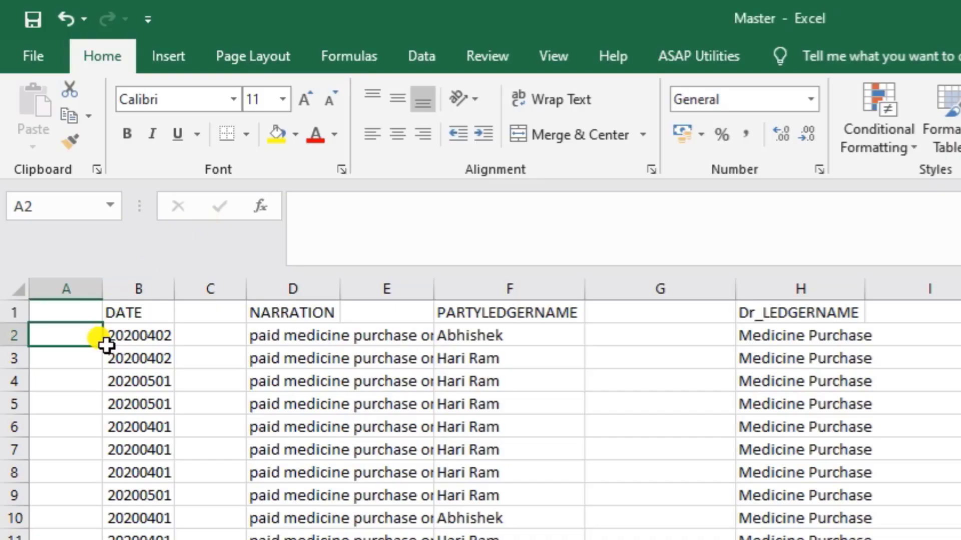
pyautogui.hotkey('alt', 'Tab')
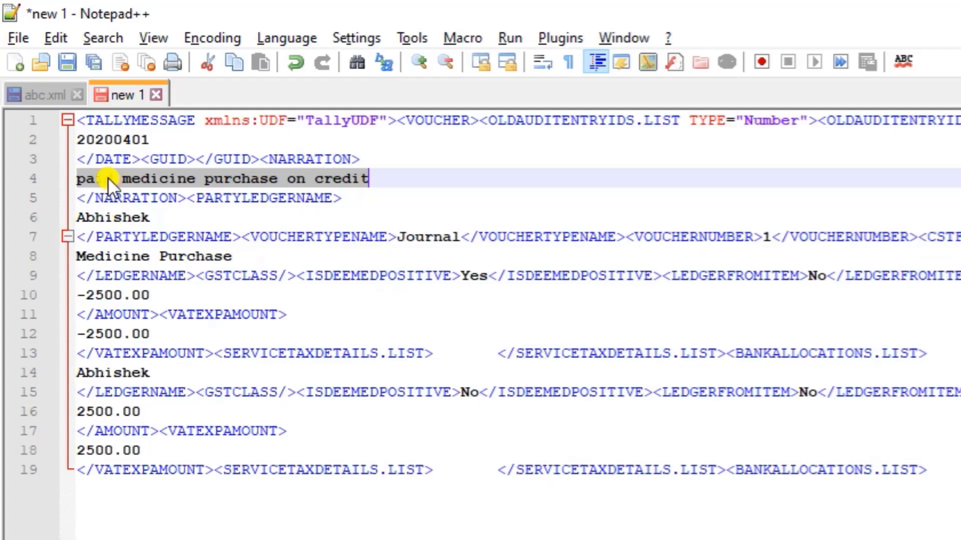
pyautogui.tripleClick(77, 120)
pyautogui.hotkey('ctrl', 'c')
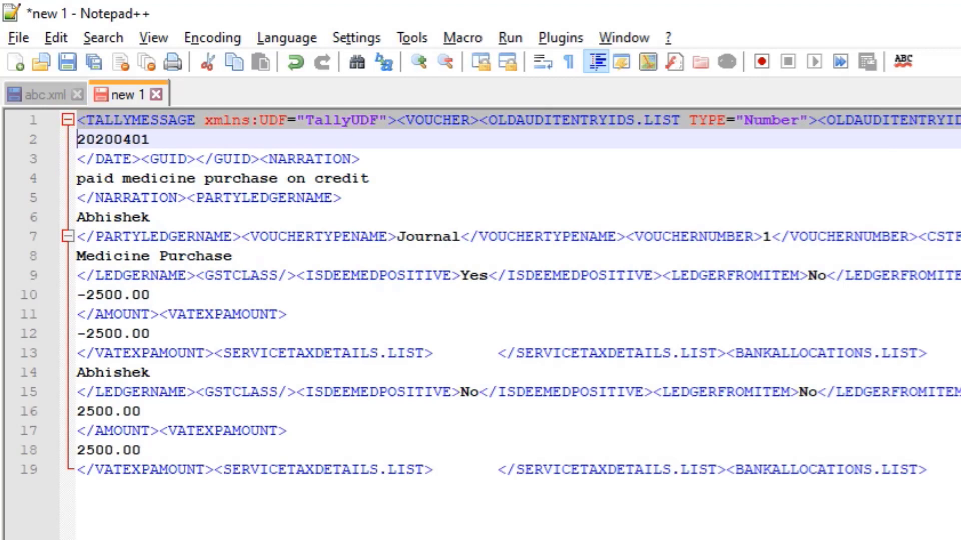
pyautogui.hotkey('alt', 'Tab')
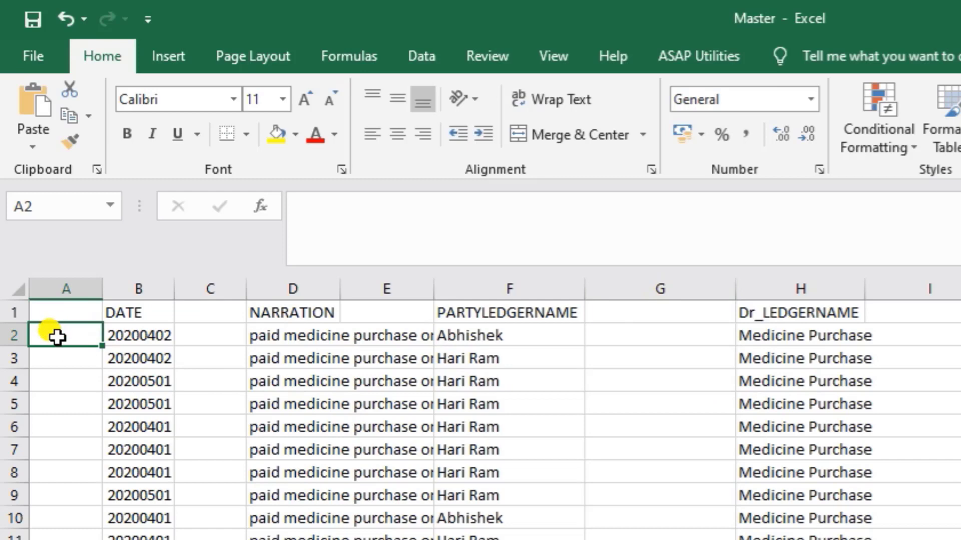
pyautogui.hotkey('ctrl', 'v')
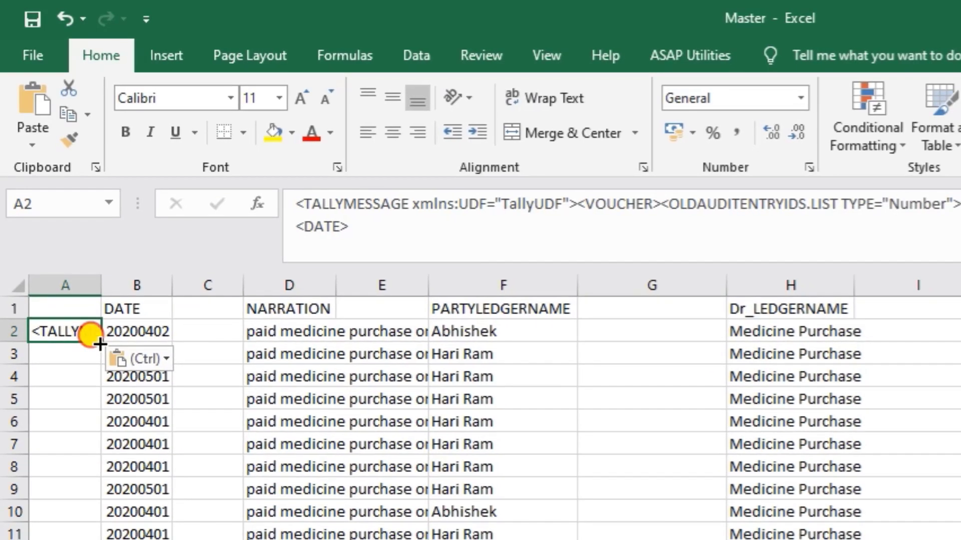
pyautogui.doubleClick(101, 349)
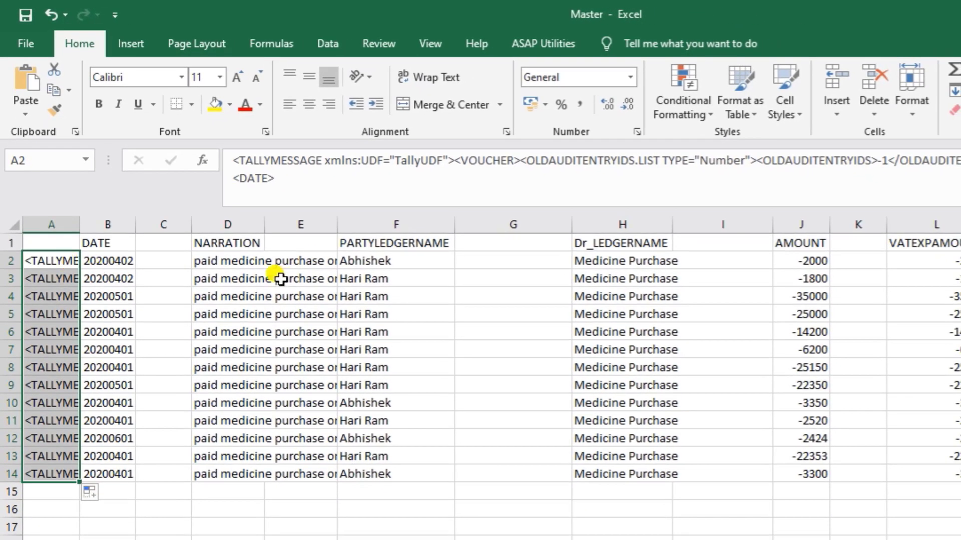
# Copy the </DATE><GUID></GUID><NARRATION> segment from Notepad++ into C2 of the Excel sheet and fill it down to C14.
pyautogui.click(154, 261)
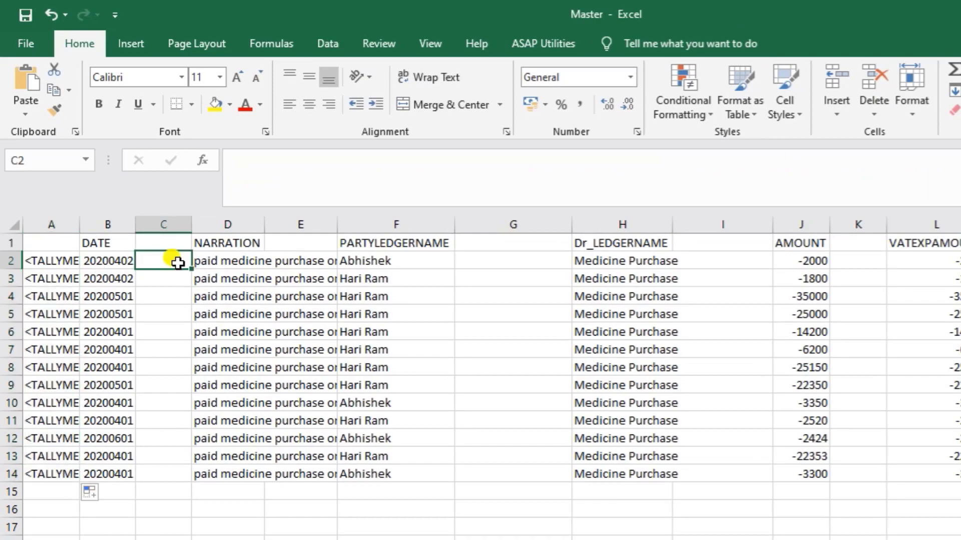
pyautogui.hotkey('alt', 'Tab')
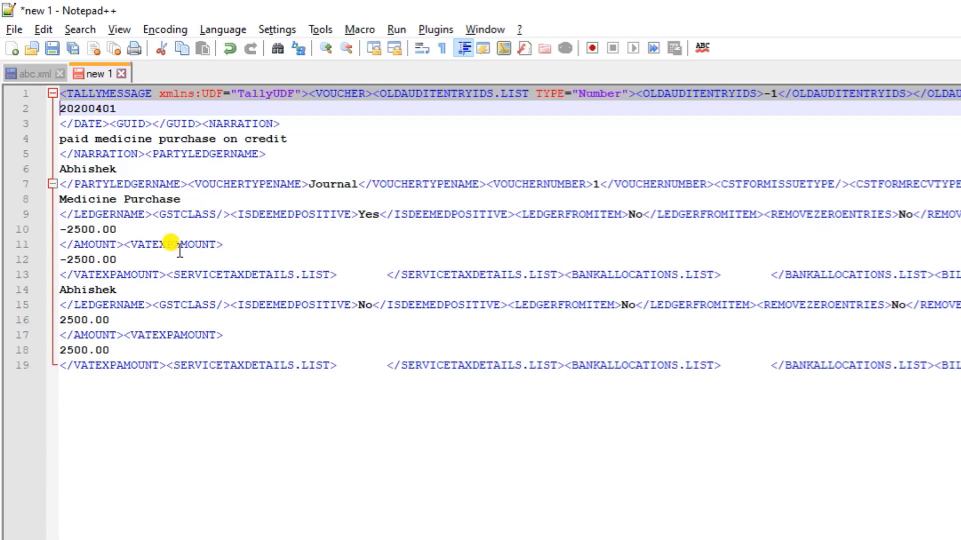
pyautogui.click(62, 123)
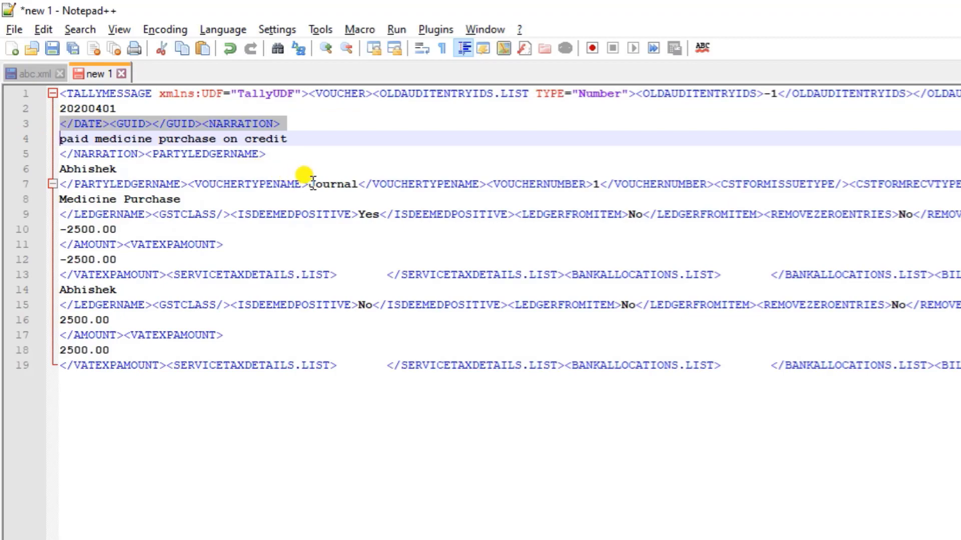
pyautogui.hotkey('ctrl', 'c')
pyautogui.hotkey('alt', 'Tab')
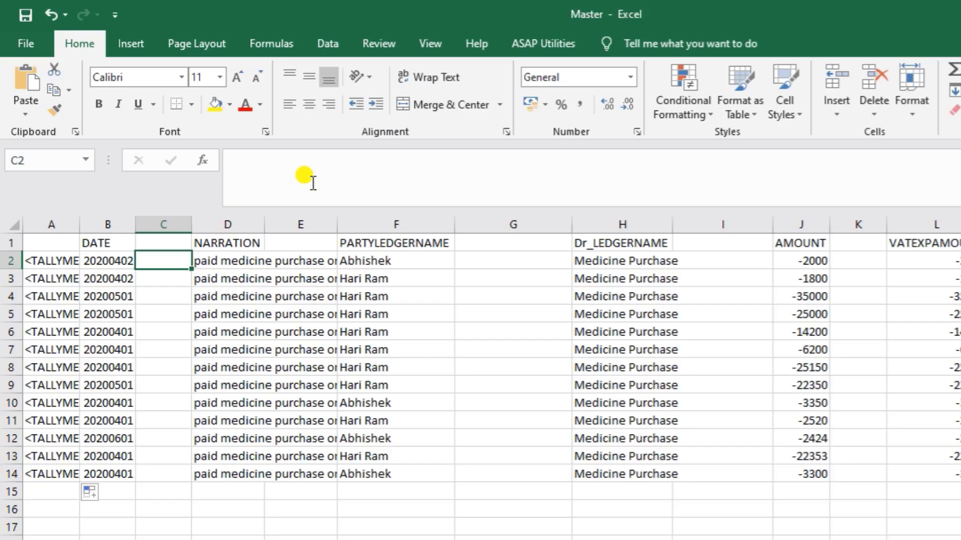
pyautogui.hotkey('ctrl', 'v')
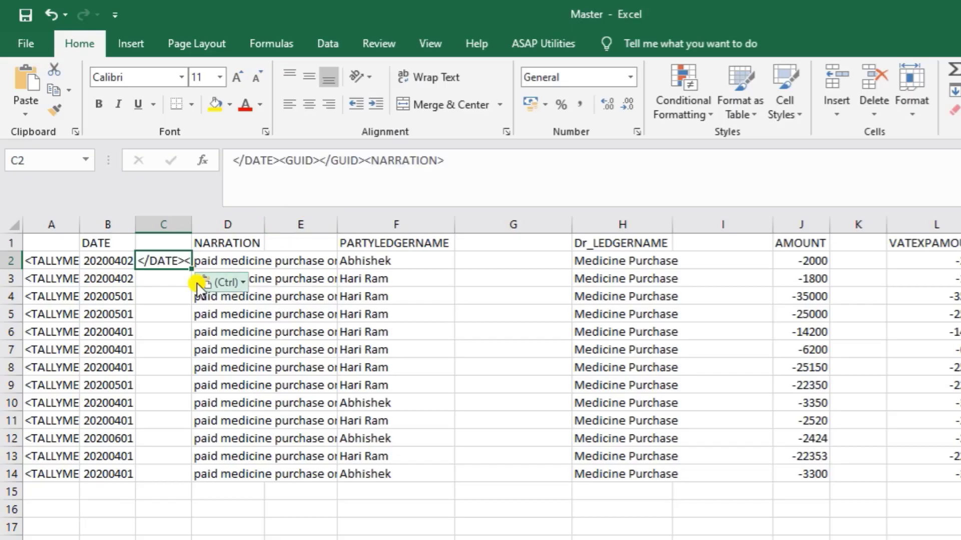
pyautogui.doubleClick(191, 268)
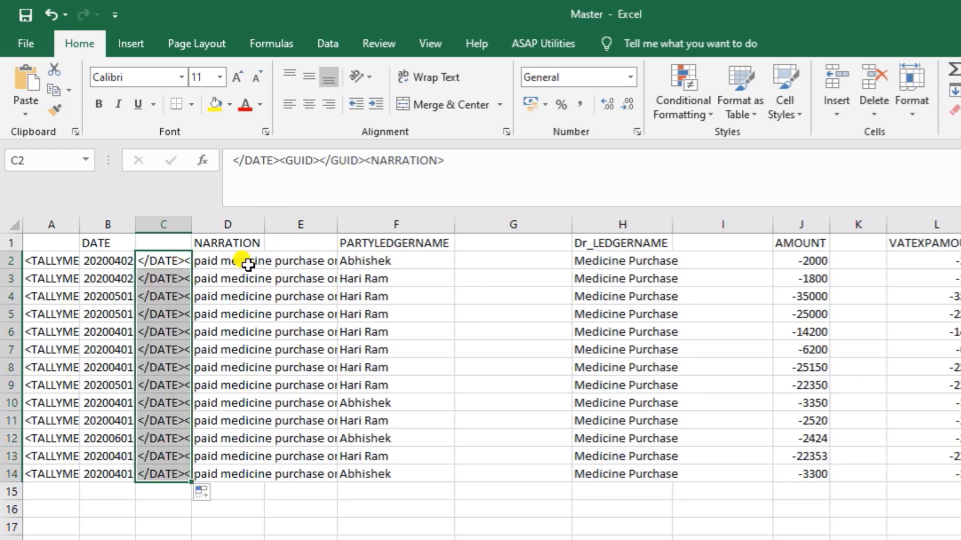
# Copy the </NARRATION><PARTYLEDGERNAME> segment from Notepad++ into E2 of the Excel sheet and fill it down to E14.
pyautogui.click(275, 263)
pyautogui.hotkey('alt', 'Tab')
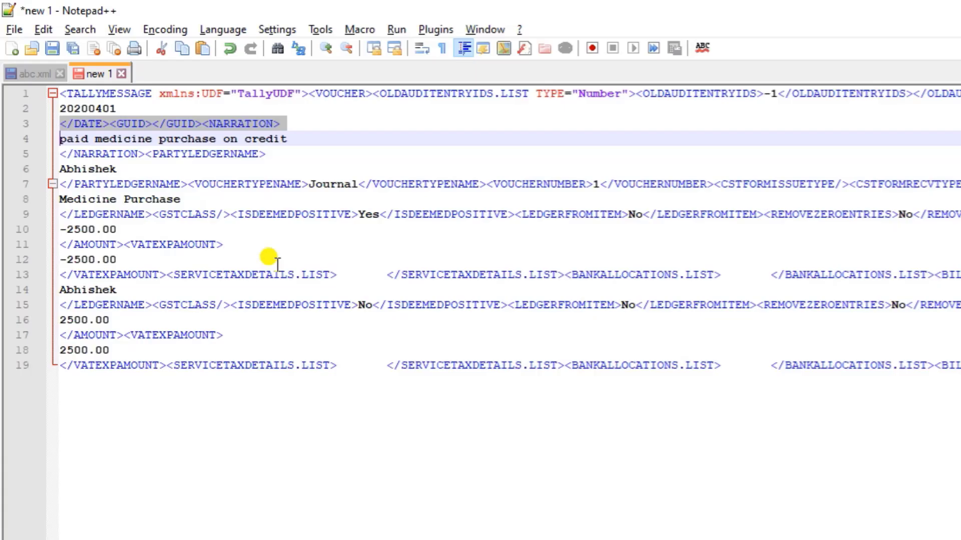
pyautogui.tripleClick(63, 153)
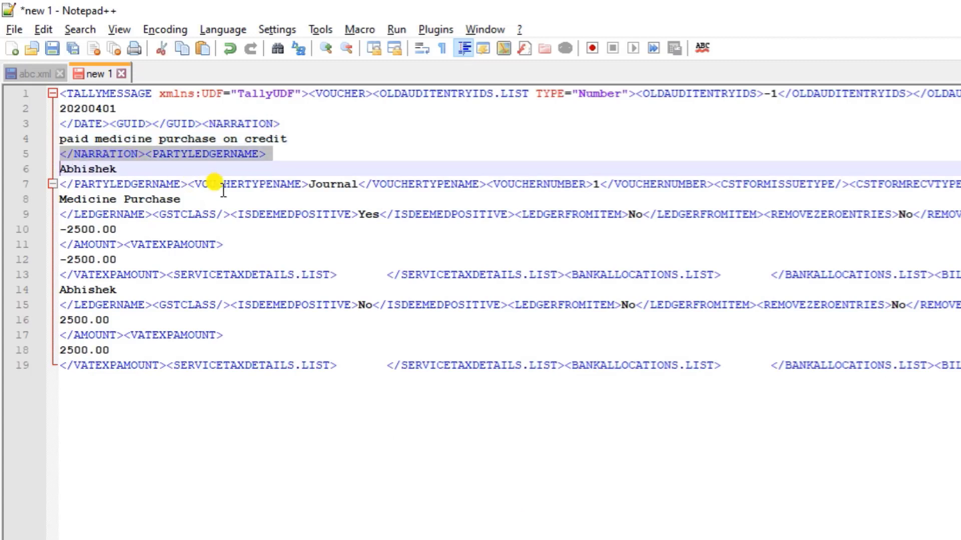
pyautogui.hotkey('alt', 'Tab')
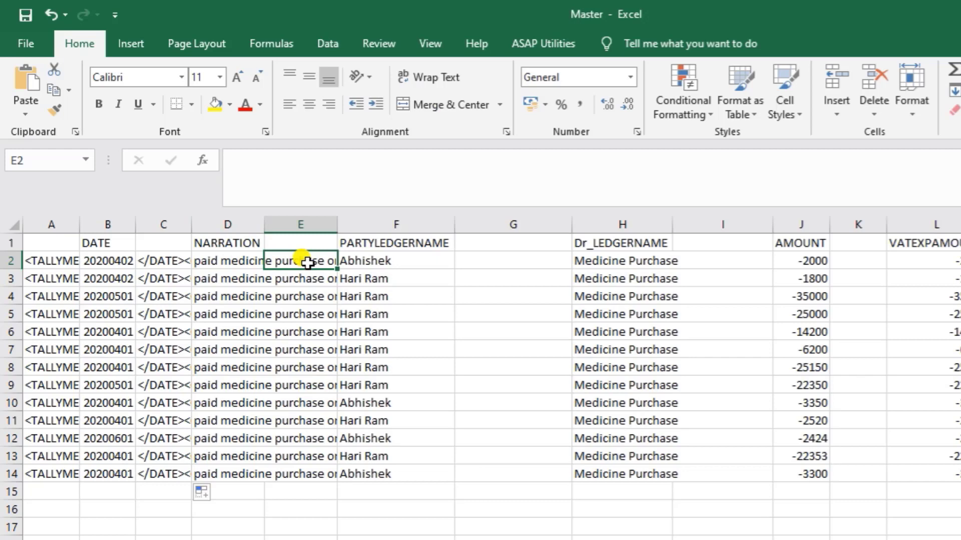
pyautogui.hotkey('ctrl', 'v')
pyautogui.doubleClick(336, 269)
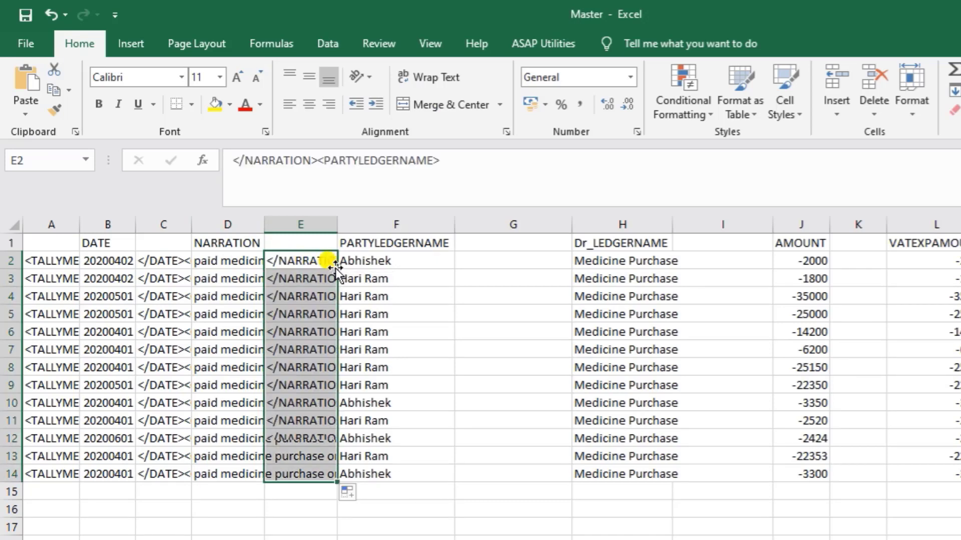
# Copy the line 7 segment starting with </PARTYLEDGERNAME> from Notepad++ into G2 of the Excel sheet and fill it down to G14.
pyautogui.click(489, 262)
pyautogui.hotkey('alt', 'Tab')
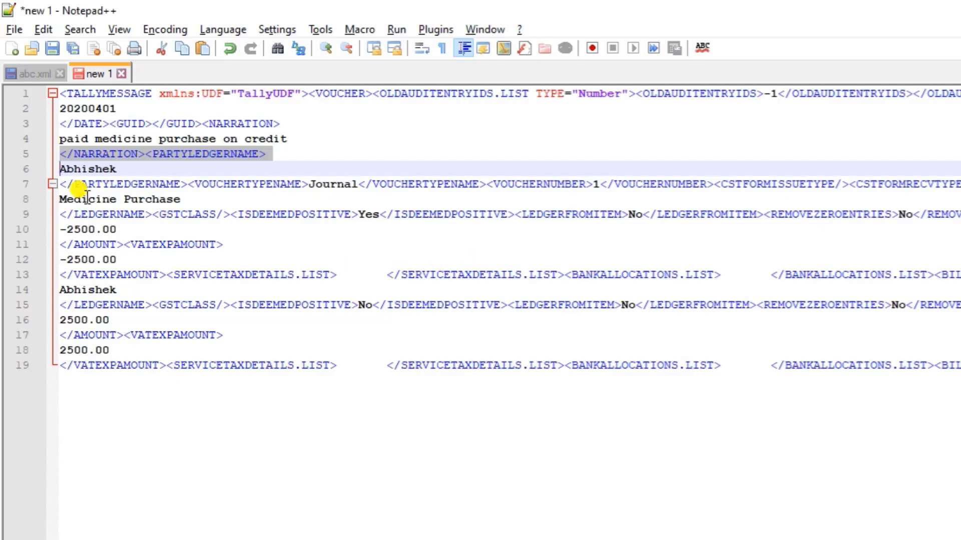
pyautogui.tripleClick(64, 186)
pyautogui.hotkey('ctrl', 'c')
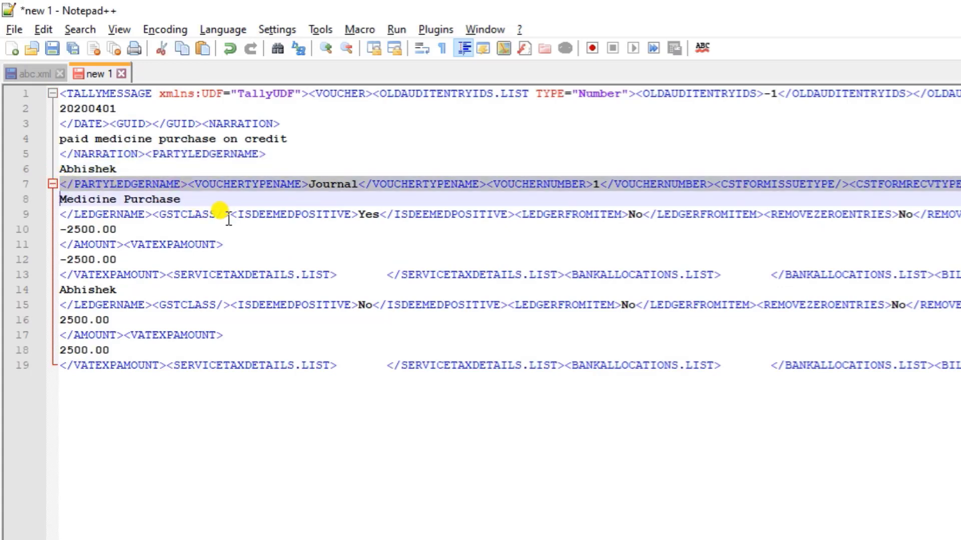
pyautogui.hotkey('alt', 'Tab')
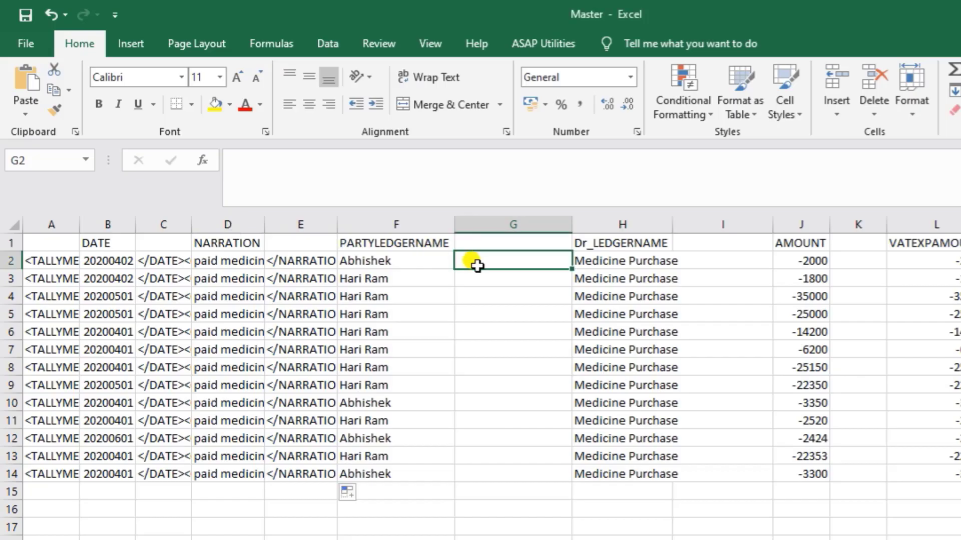
pyautogui.hotkey('ctrl', 'v')
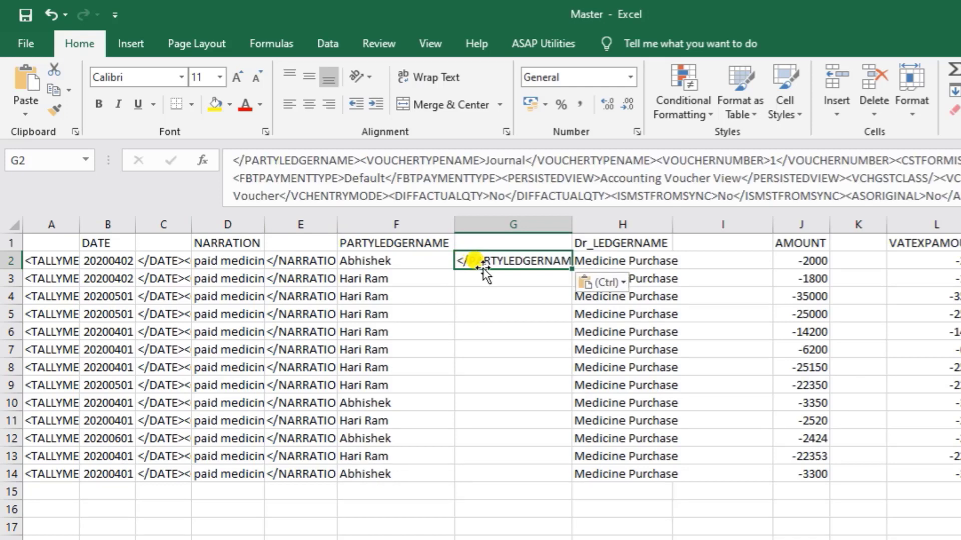
pyautogui.doubleClick(570, 269)
# Copy the line 9 segment starting with </LEDGERNAME><GSTCLASS/> from Notepad++ into I2 of the Excel sheet and fill it down to I14.
pyautogui.click(721, 263)
pyautogui.hotkey('alt', 'Tab')
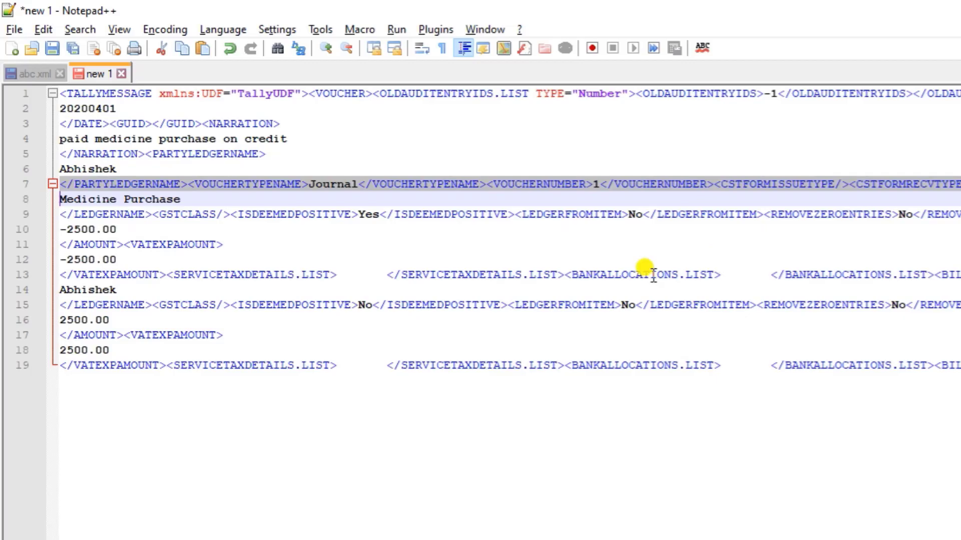
pyautogui.tripleClick(61, 213)
pyautogui.hotkey('ctrl', 'c')
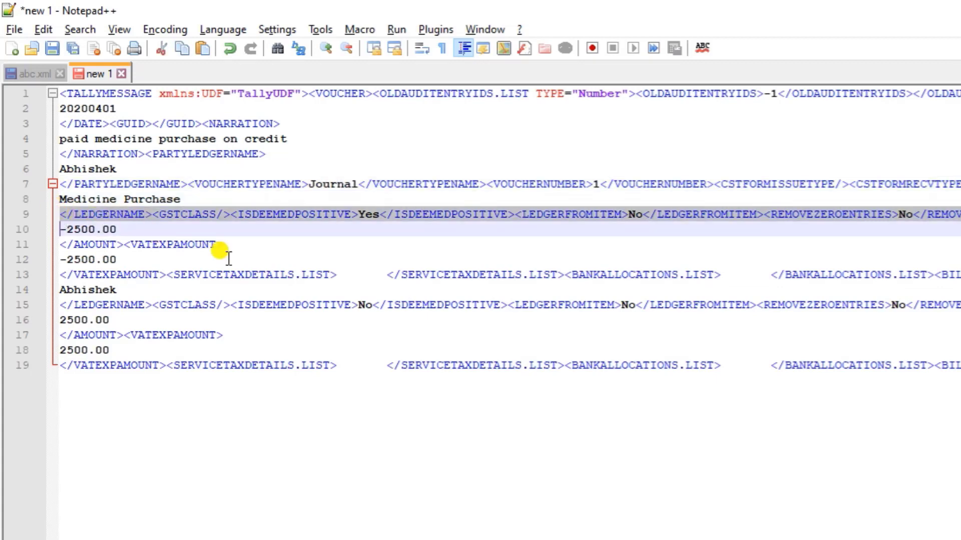
pyautogui.hotkey('alt', 'Tab')
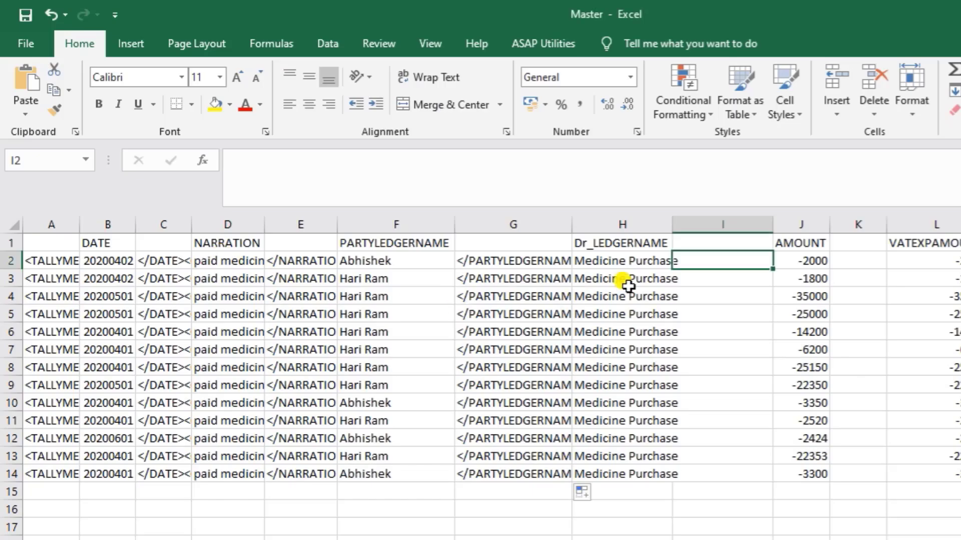
pyautogui.hotkey('ctrl', 'v')
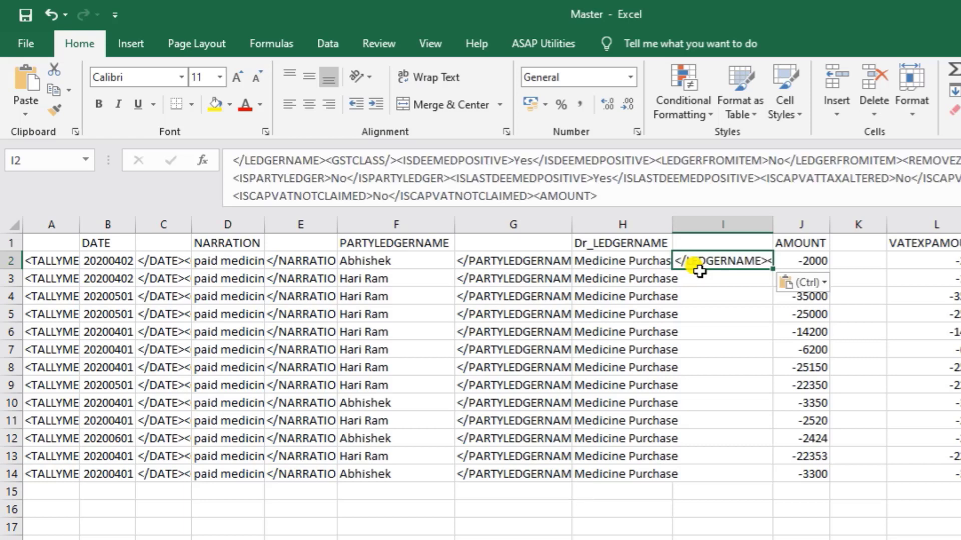
pyautogui.doubleClick(773, 269)
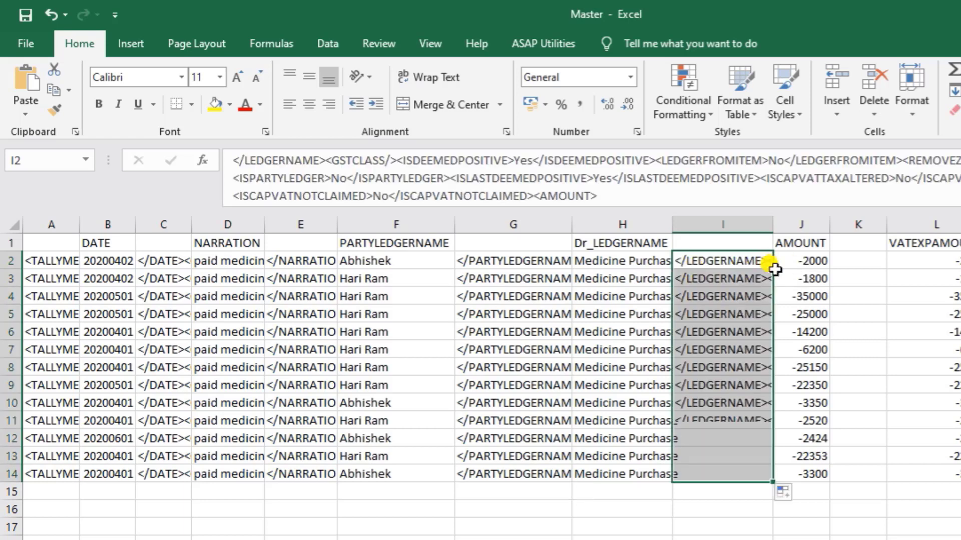
# Copy the line 11 segment </AMOUNT><VATEXPAMOUNT> from Notepad++ into K2 of the Excel sheet and fill it down to K14.
pyautogui.click(858, 264)
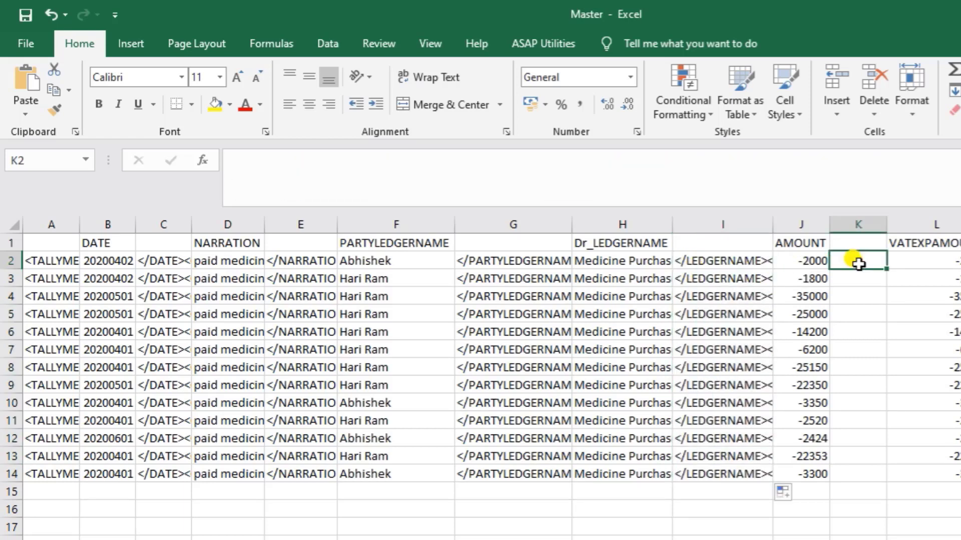
pyautogui.hotkey('alt', 'Tab')
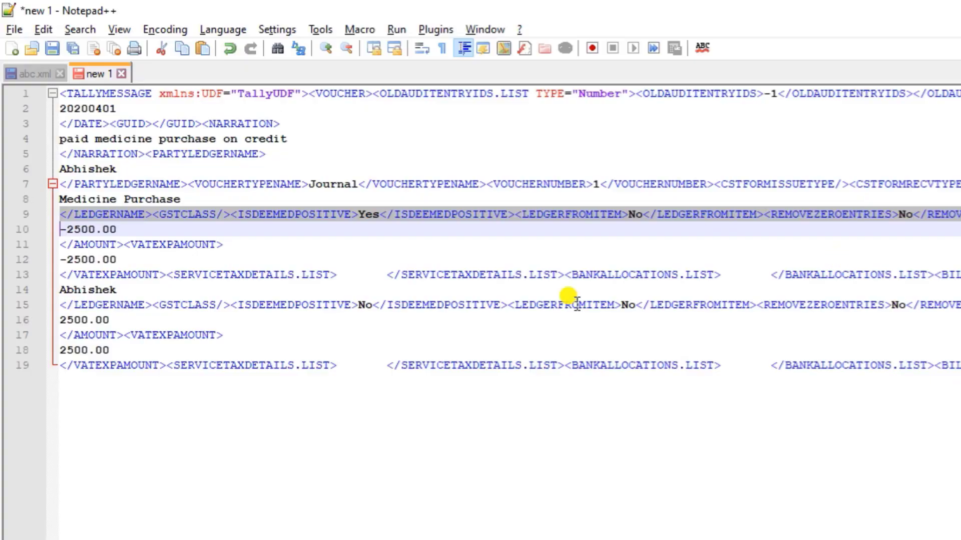
pyautogui.click(63, 244)
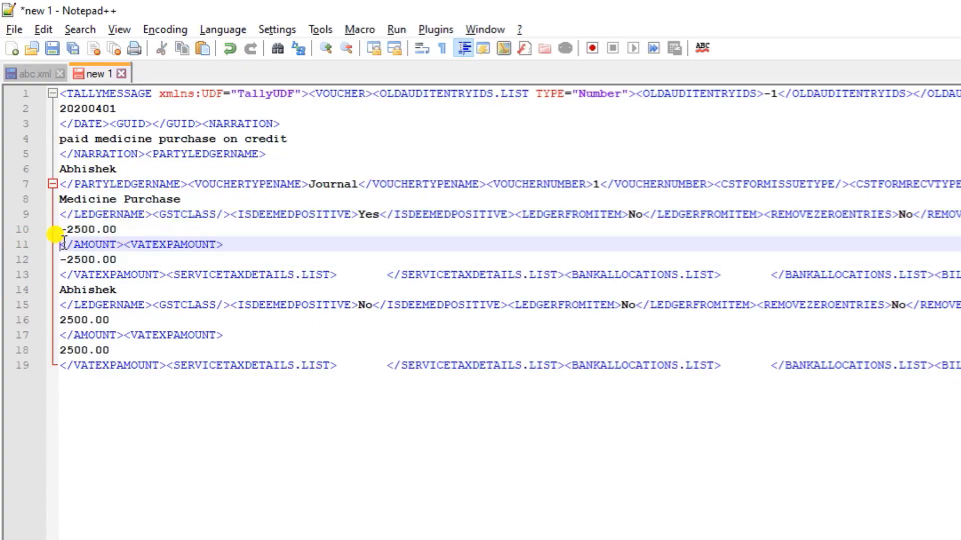
pyautogui.hotkey('shift', 'Down')
pyautogui.hotkey('ctrl', 'c')
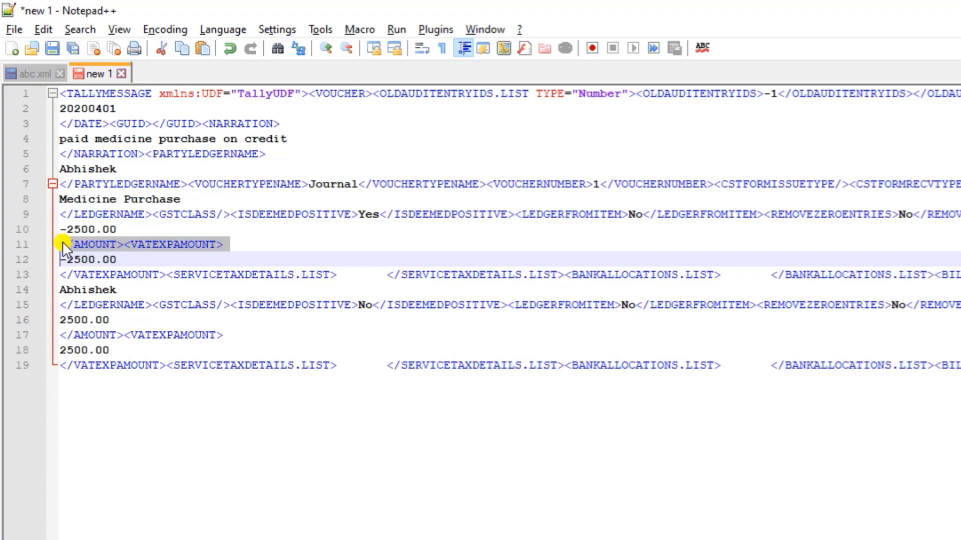
pyautogui.hotkey('alt', 'Tab')
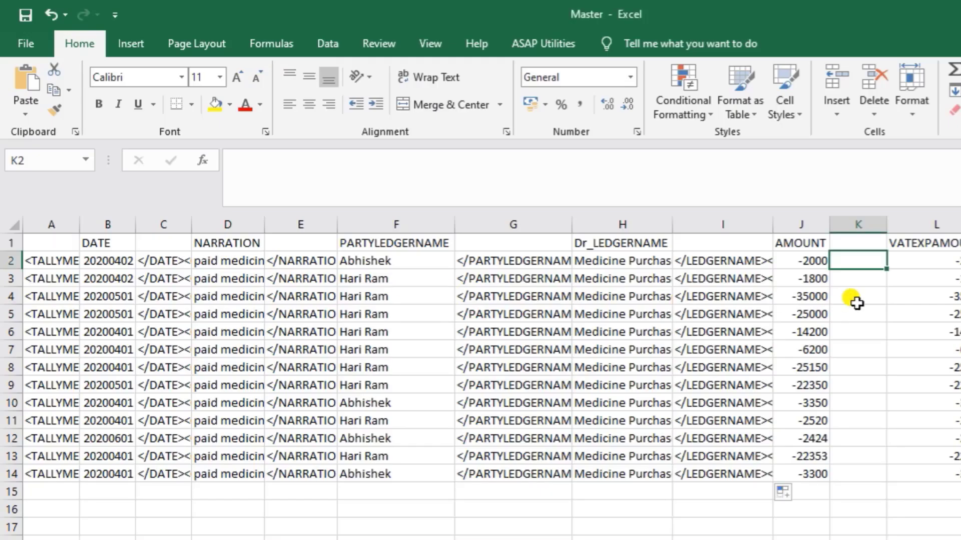
pyautogui.hotkey('ctrl', 'v')
pyautogui.doubleClick(887, 269)
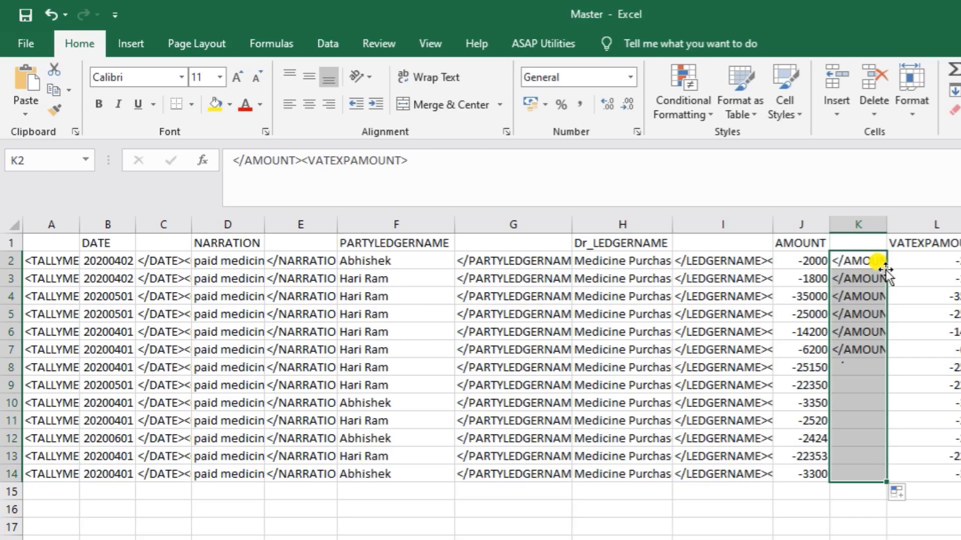
# Copy the line 13 segment starting with </VATEXPAMOUNT><SERVICETAXDETAILS.LIST> from Notepad++ into M2 of the Excel sheet and fill it down to M14.
pyautogui.click(958, 249)
pyautogui.hotkey('alt', 'Tab')
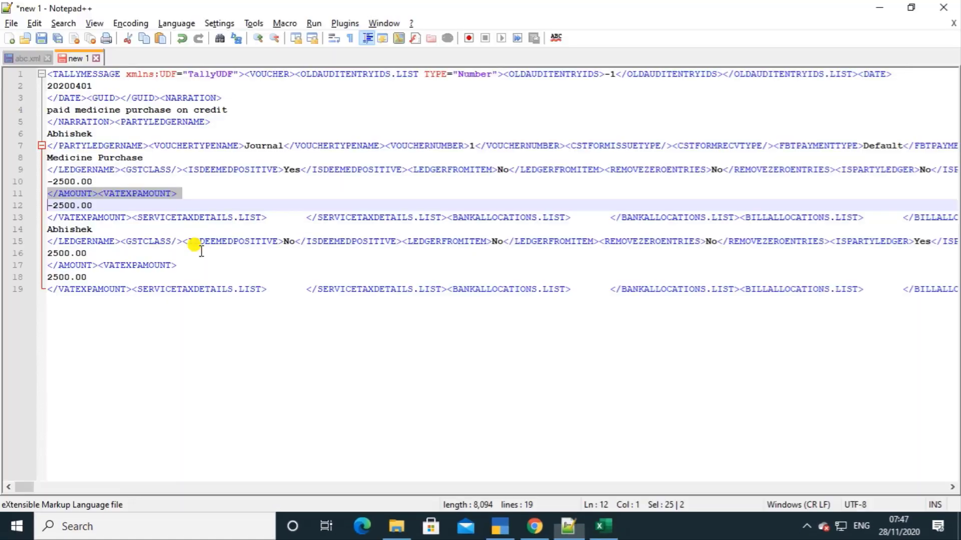
pyautogui.click(49, 218)
pyautogui.moveTo(48, 217); pyautogui.dragTo(48, 229)
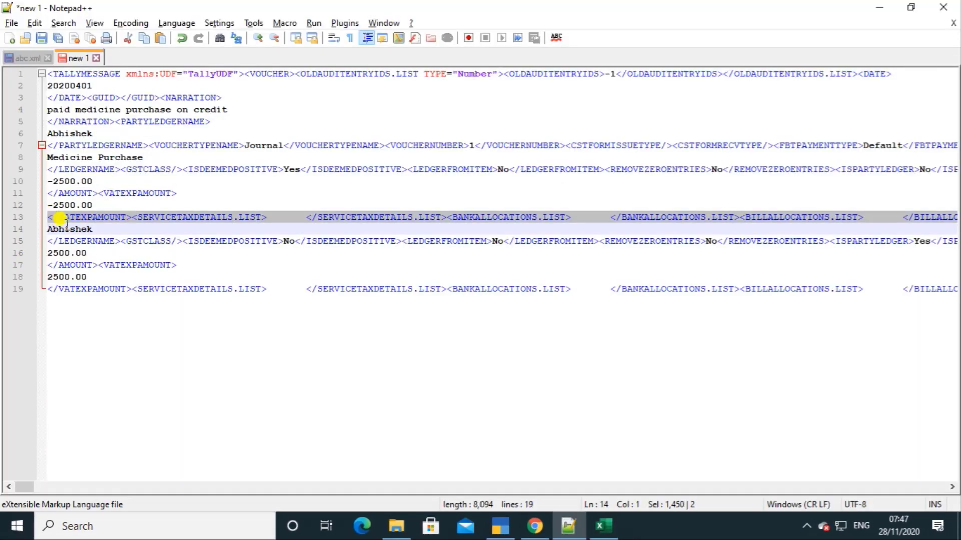
pyautogui.hotkey('alt', 'Tab')
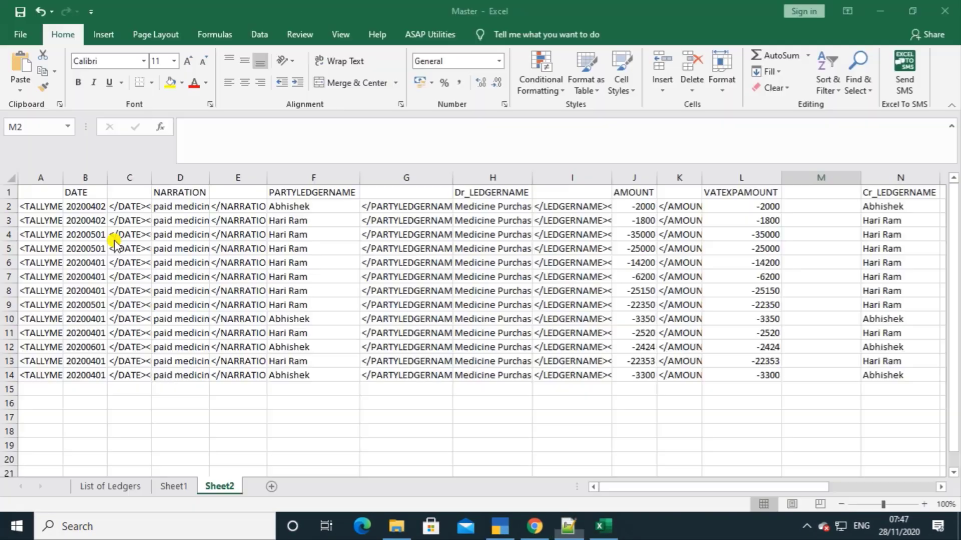
pyautogui.hotkey('ctrl', 'v')
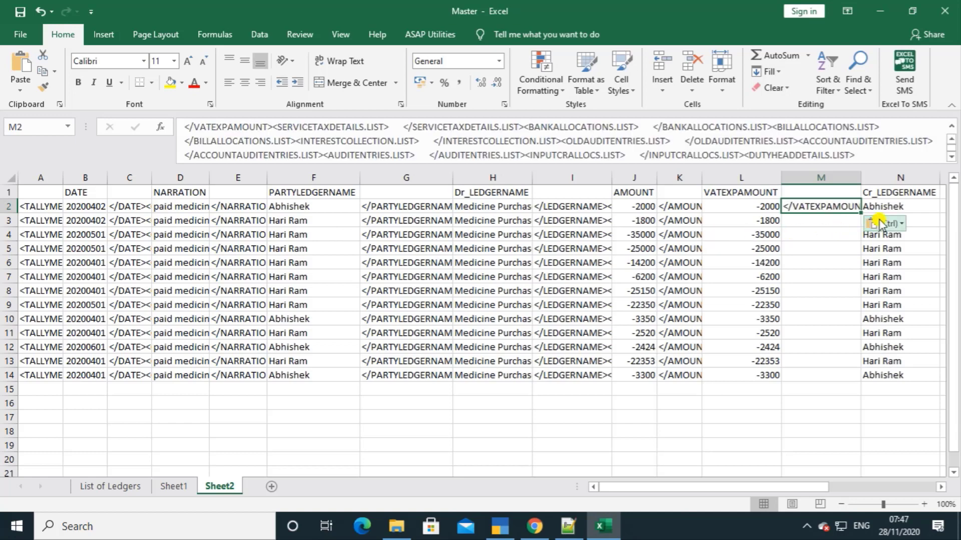
pyautogui.doubleClick(860, 213)
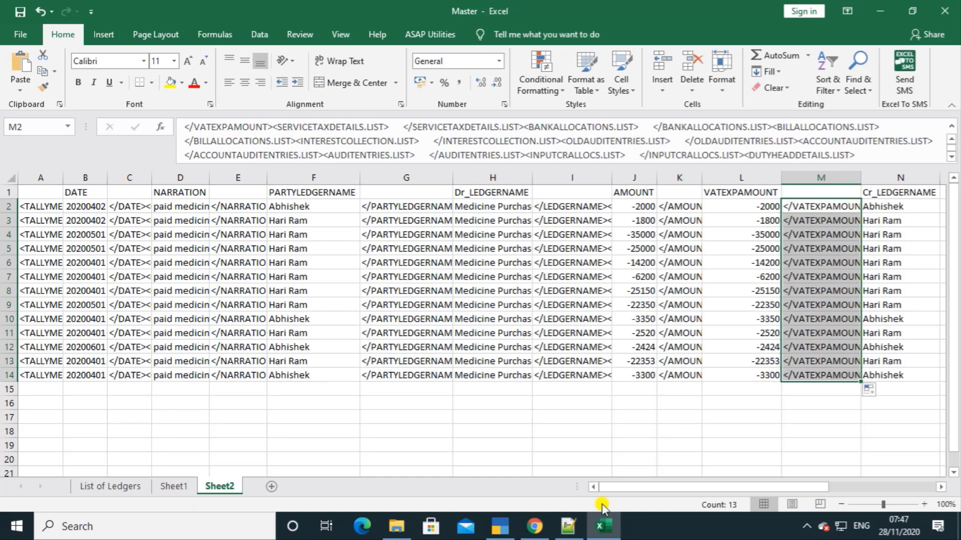
# Copy the line 15 segment starting with </LEDGERNAME><GSTCLASS/> from Notepad++ into O2 of the Excel sheet and fill it down to O14.
pyautogui.moveTo(634, 488); pyautogui.dragTo(708, 485)
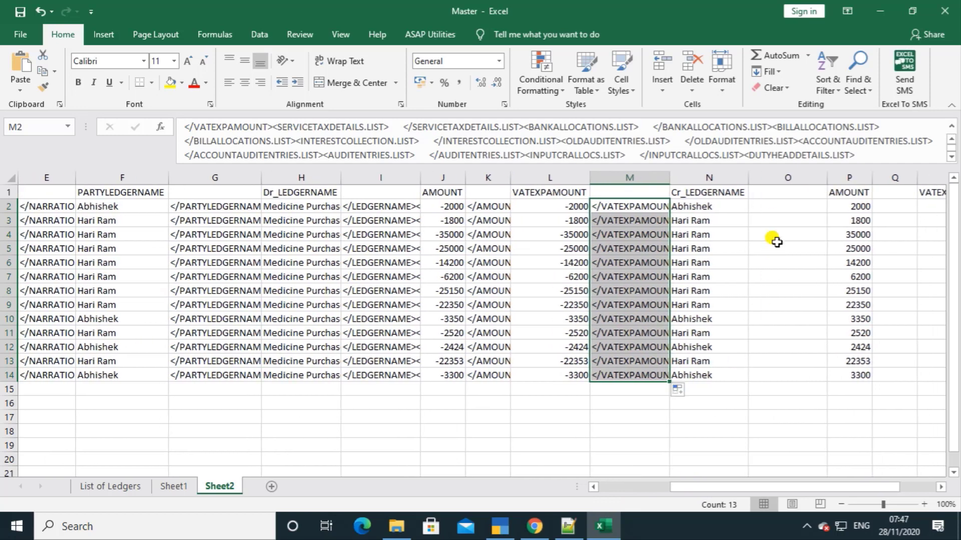
pyautogui.click(776, 208)
pyautogui.hotkey('alt', 'Tab')
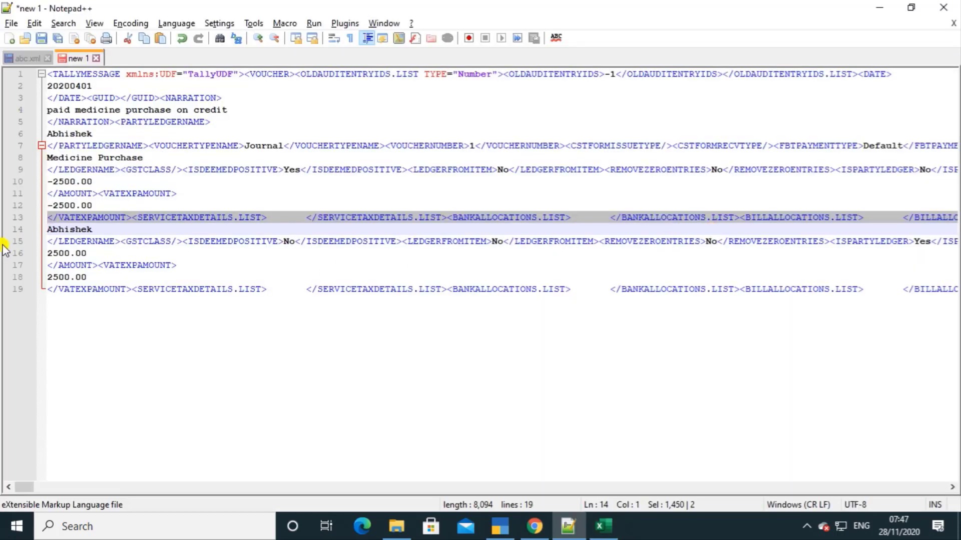
pyautogui.click(48, 243)
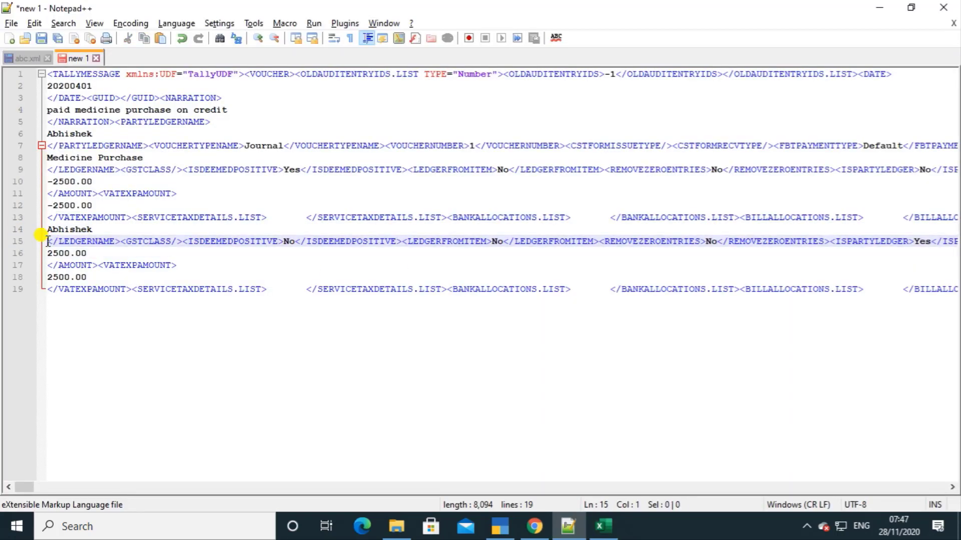
pyautogui.doubleClick(48, 241)
pyautogui.click(48, 241)
pyautogui.tripleClick(48, 241)
pyautogui.hotkey('ctrl', 'c')
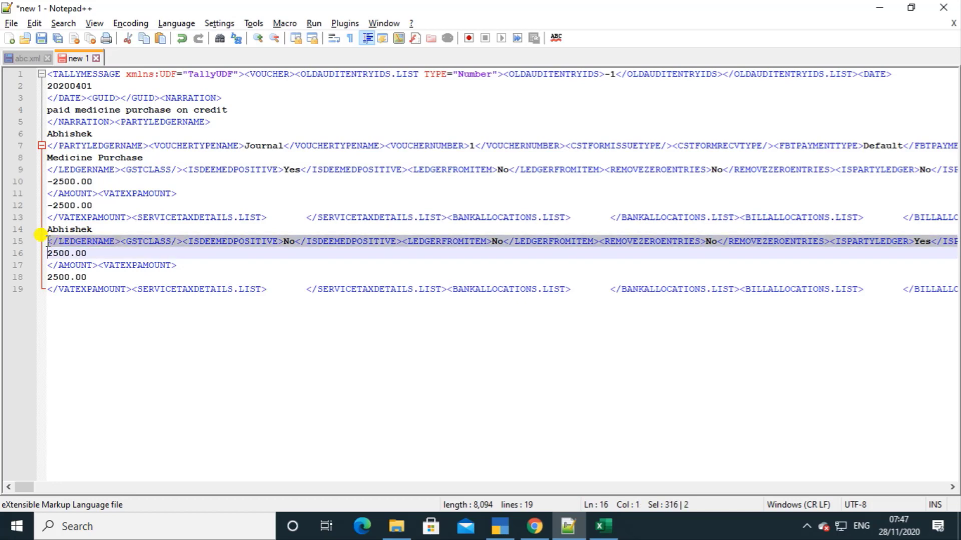
pyautogui.hotkey('alt', 'Tab')
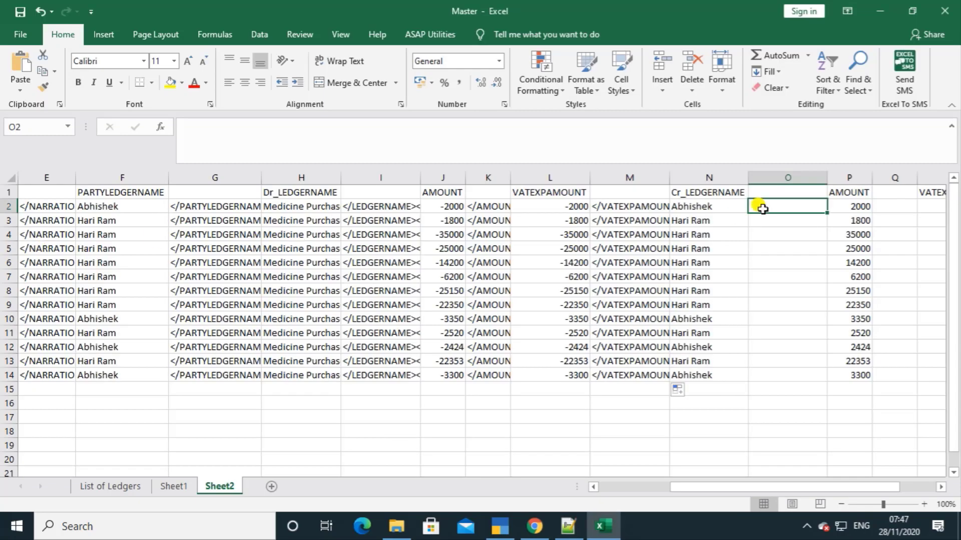
pyautogui.hotkey('ctrl', 'v')
pyautogui.doubleClick(826, 213)
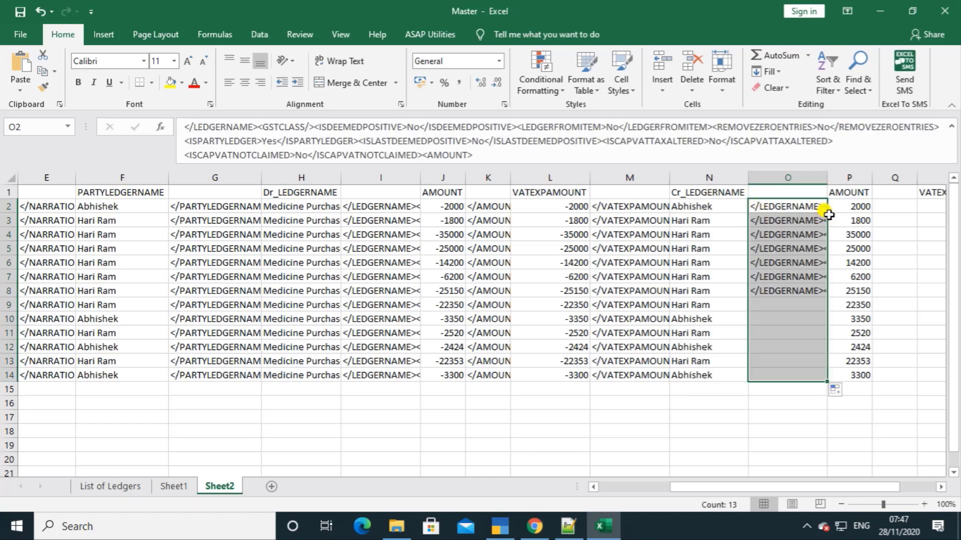
# Copy the line 17 segment </AMOUNT><VATEXPAMOUNT> from Notepad++ into Q2 of the Excel sheet and fill it down to Q14.
pyautogui.moveTo(709, 489); pyautogui.dragTo(751, 489)
pyautogui.hotkey('alt', 'Tab')
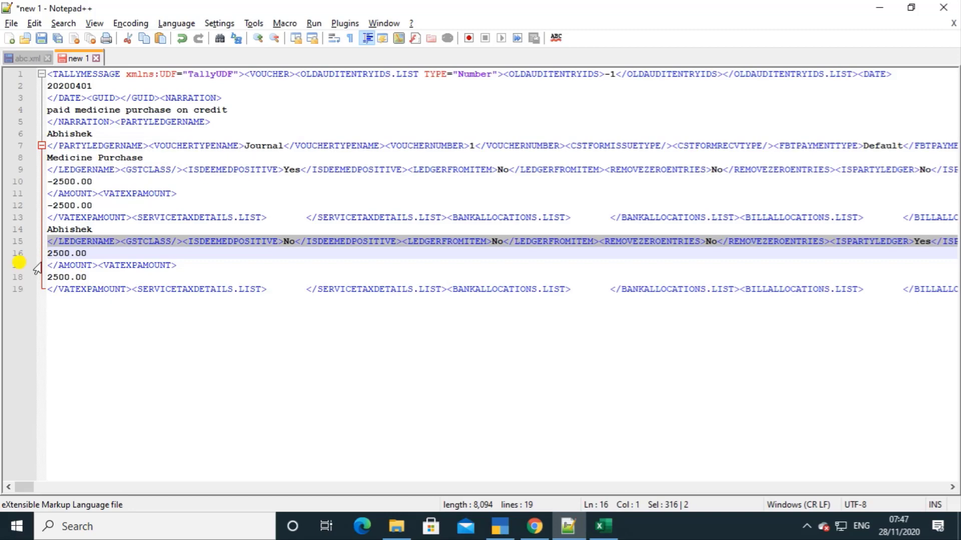
pyautogui.moveTo(48, 265); pyautogui.dragTo(49, 273)
pyautogui.hotkey('ctrl', 'c')
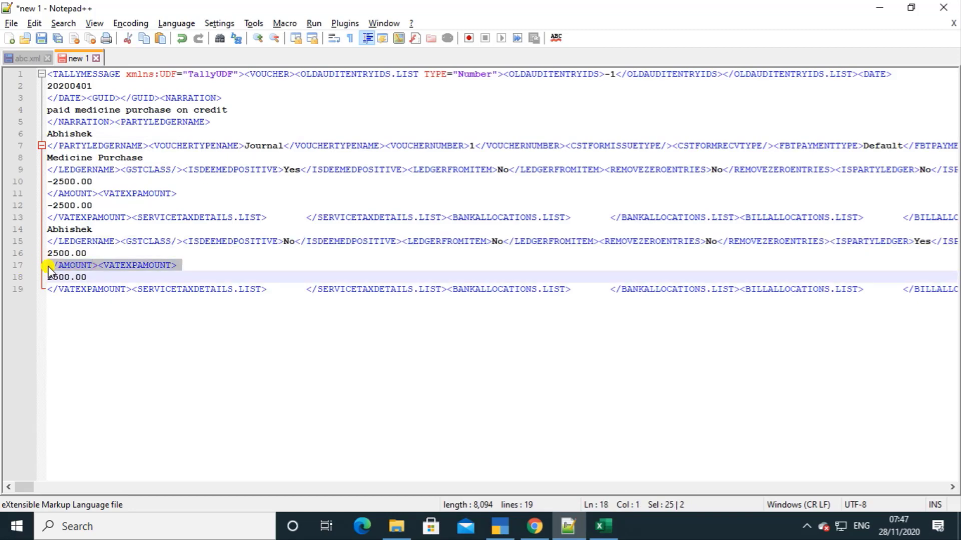
pyautogui.hotkey('alt', 'Tab')
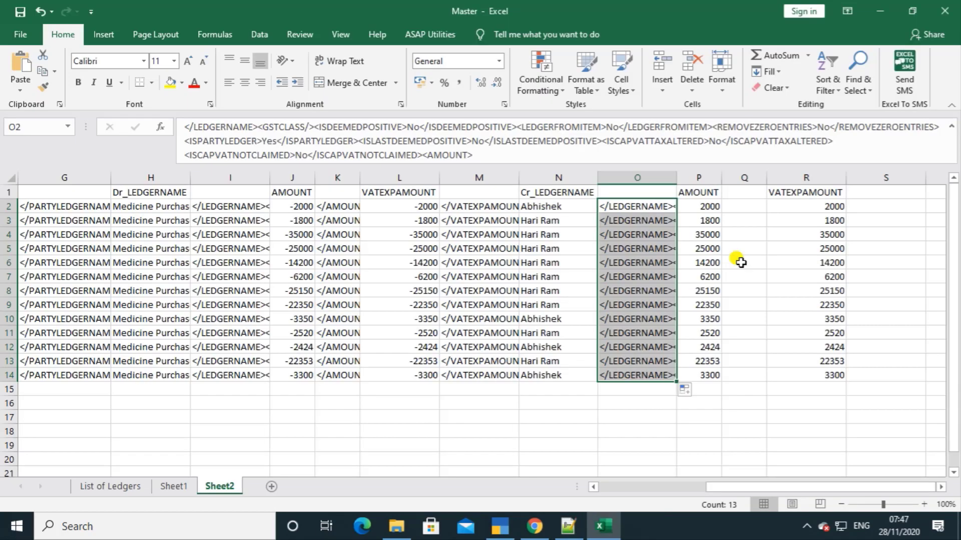
pyautogui.click(746, 209)
pyautogui.hotkey('ctrl', 'v')
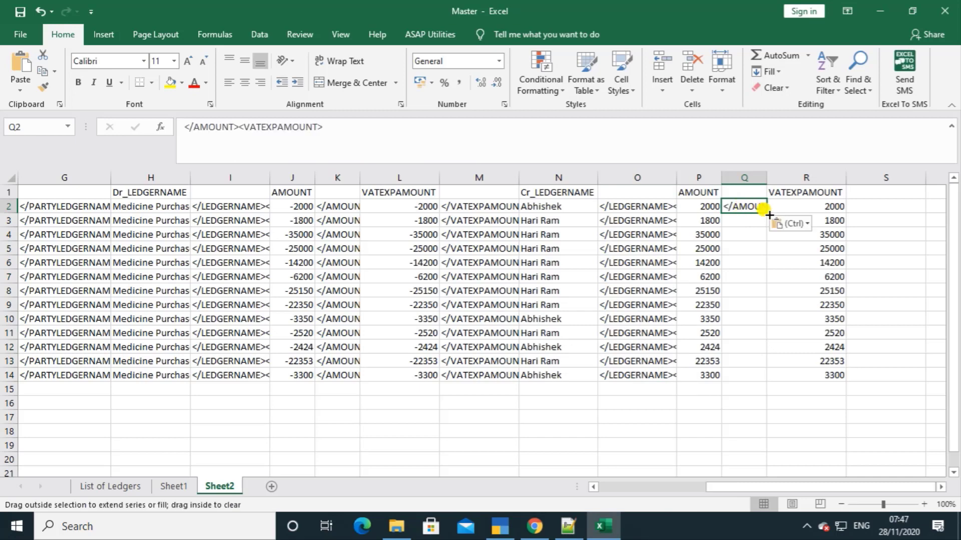
pyautogui.doubleClick(766, 212)
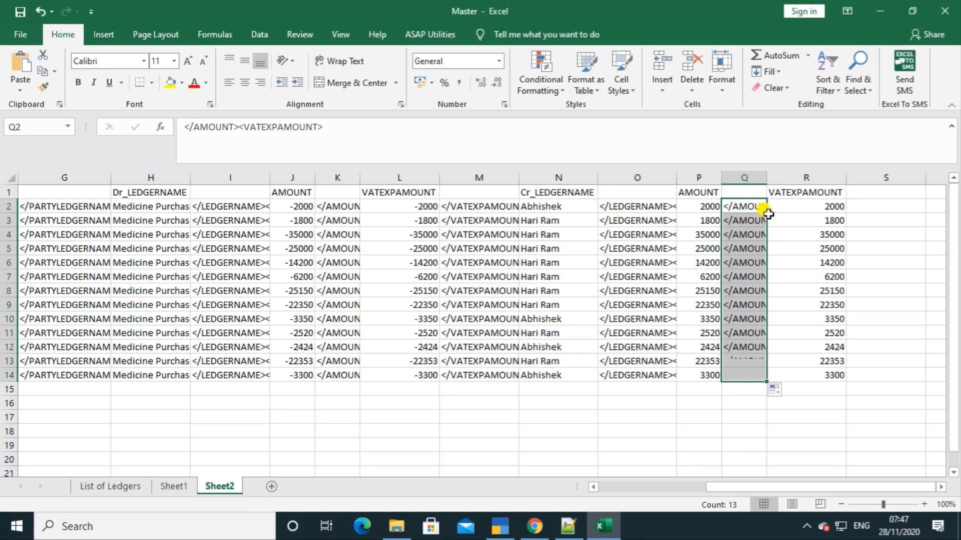
pyautogui.click(881, 207)
pyautogui.hotkey('alt', 'Tab')
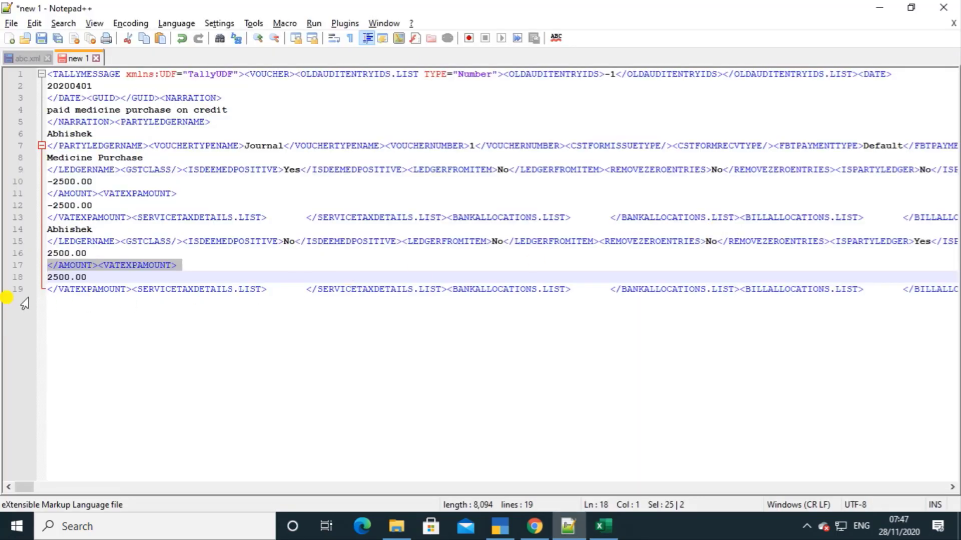
pyautogui.moveTo(47, 289); pyautogui.dragTo(57, 288)
pyautogui.press('End')
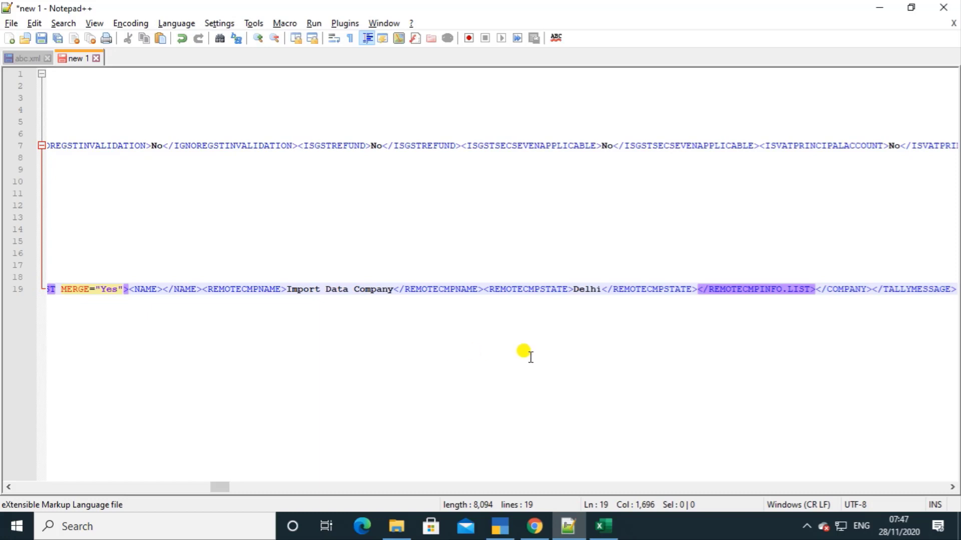
pyautogui.hotkey('alt', 'Tab')
pyautogui.hotkey('ctrl', 'v')
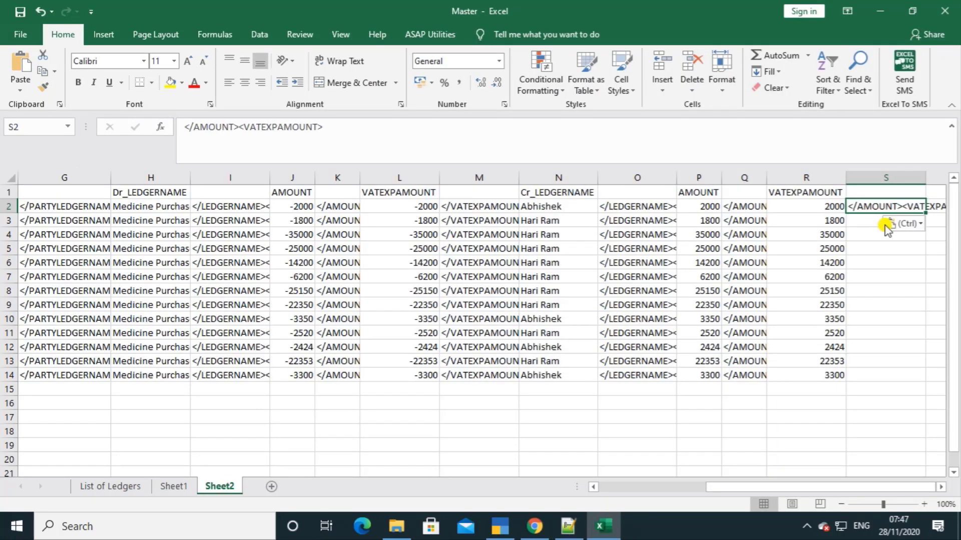
pyautogui.press('Delete')
# Copy the whole closing line 19, starting with </VATEXPAMOUNT>, from Notepad++ into S2 of the Excel sheet and fill it down to S14.
pyautogui.hotkey('alt', 'Tab')
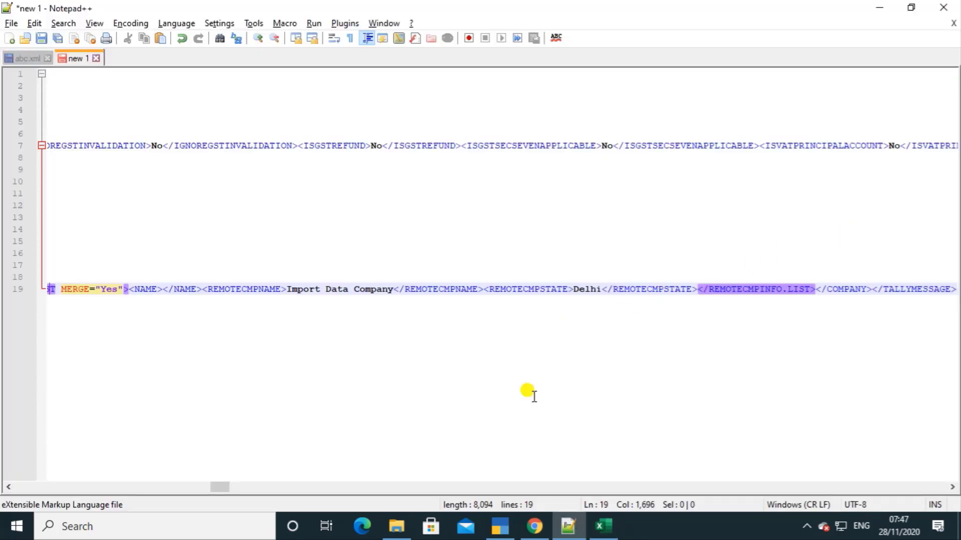
pyautogui.moveTo(216, 489); pyautogui.dragTo(17, 485)
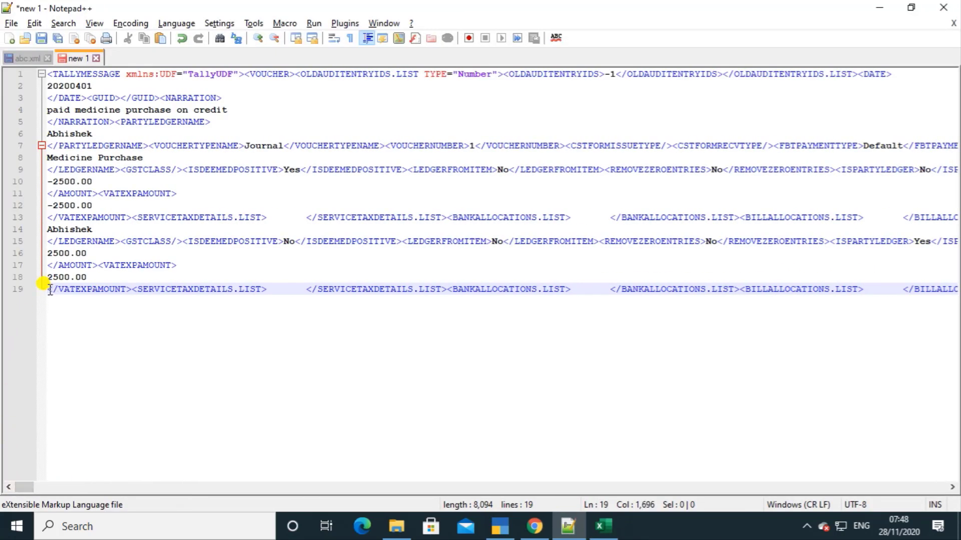
pyautogui.tripleClick(50, 290)
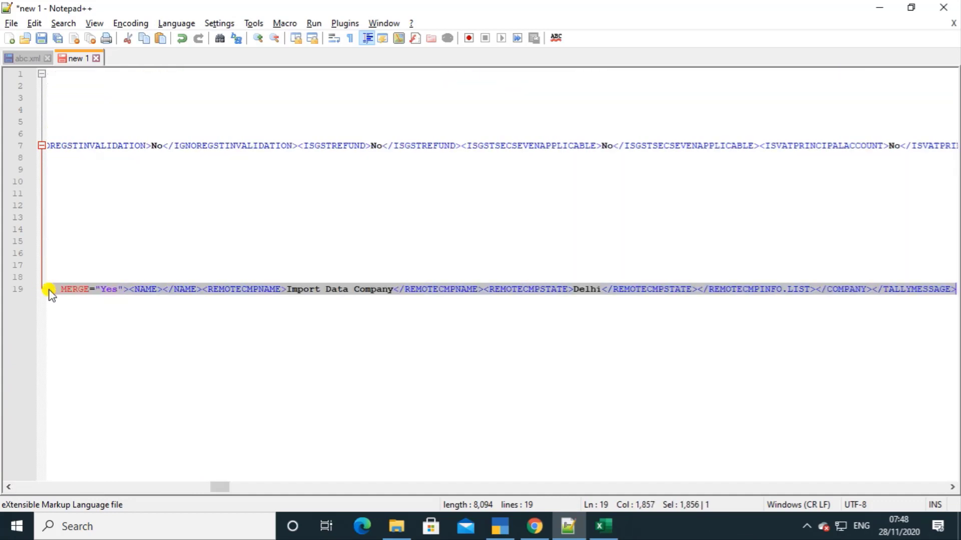
pyautogui.hotkey('alt', 'Tab')
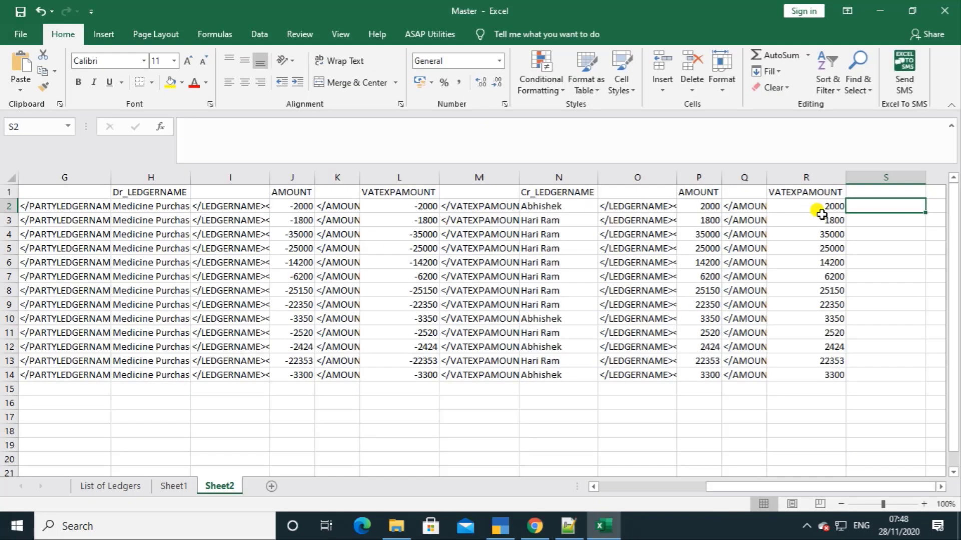
pyautogui.hotkey('ctrl', 'v')
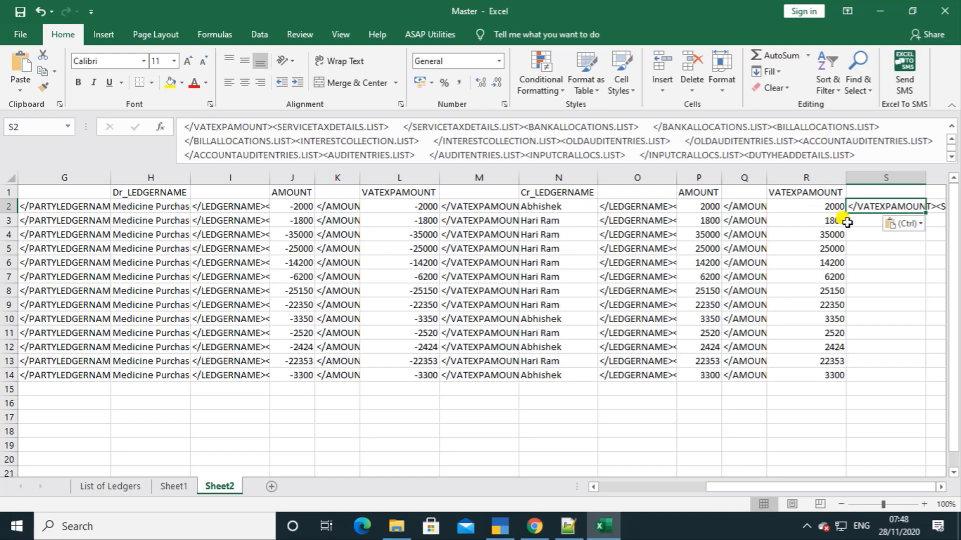
pyautogui.doubleClick(927, 212)
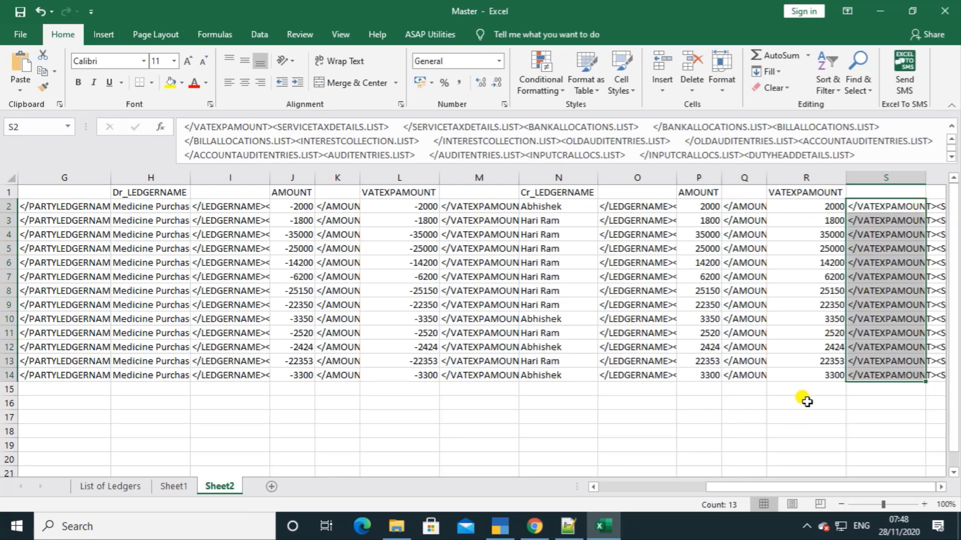
# Start a CONCATENATE formula in T2 with A2 as its first argument.
pyautogui.press('Right')
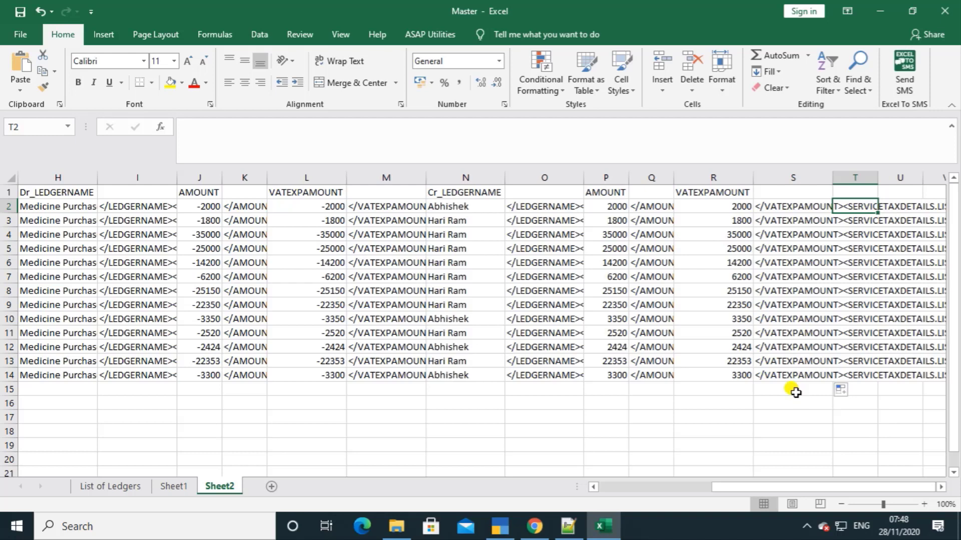
pyautogui.write('=')
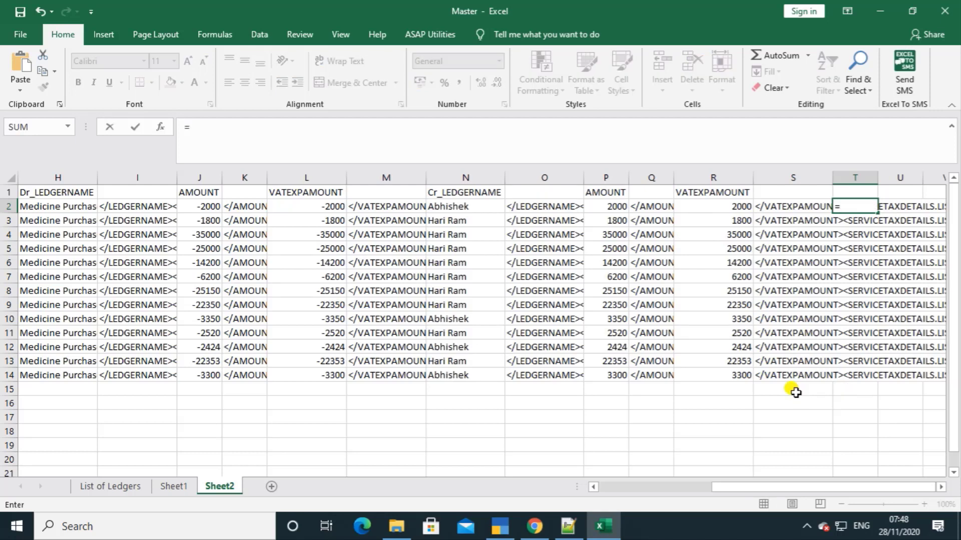
pyautogui.write('con')
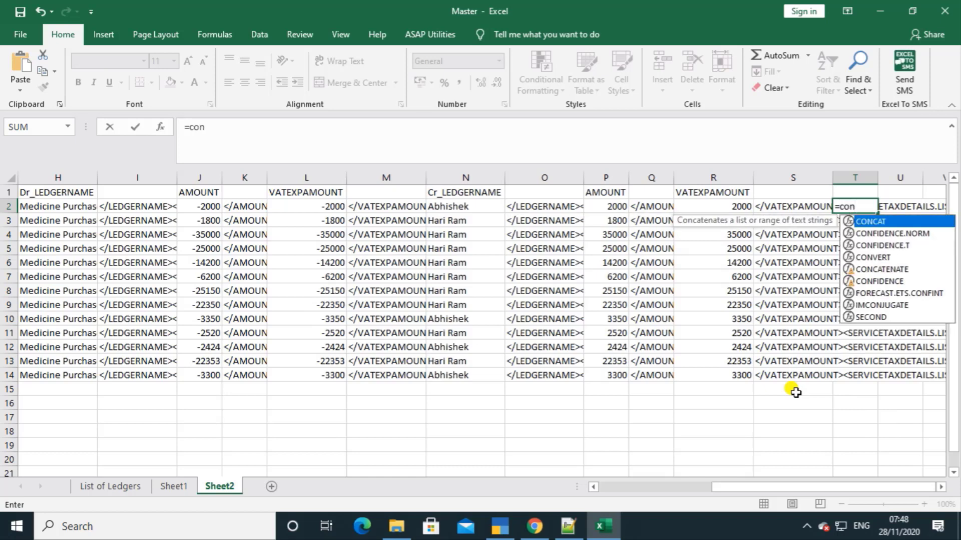
pyautogui.press('Down')
pyautogui.press('Down')
pyautogui.press('Down')
pyautogui.press('Down')
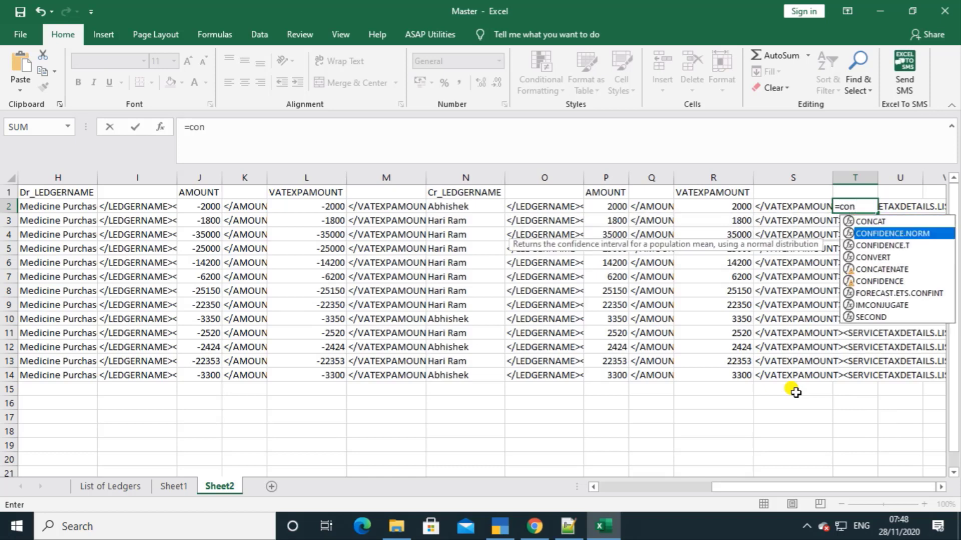
pyautogui.press('Tab')
pyautogui.press('Left')
pyautogui.press('Left')
pyautogui.press('Left')
pyautogui.press('Left')
pyautogui.press('Left')
pyautogui.press('Left')
pyautogui.press('Left')
pyautogui.press('Left')
pyautogui.press('Left')
pyautogui.press('Left')
pyautogui.press('Left')
pyautogui.press('Left')
pyautogui.press('Left')
pyautogui.press('Left')
pyautogui.press('Left')
pyautogui.press('Left')
pyautogui.press('Left')
pyautogui.press('Left')
pyautogui.press('Left')
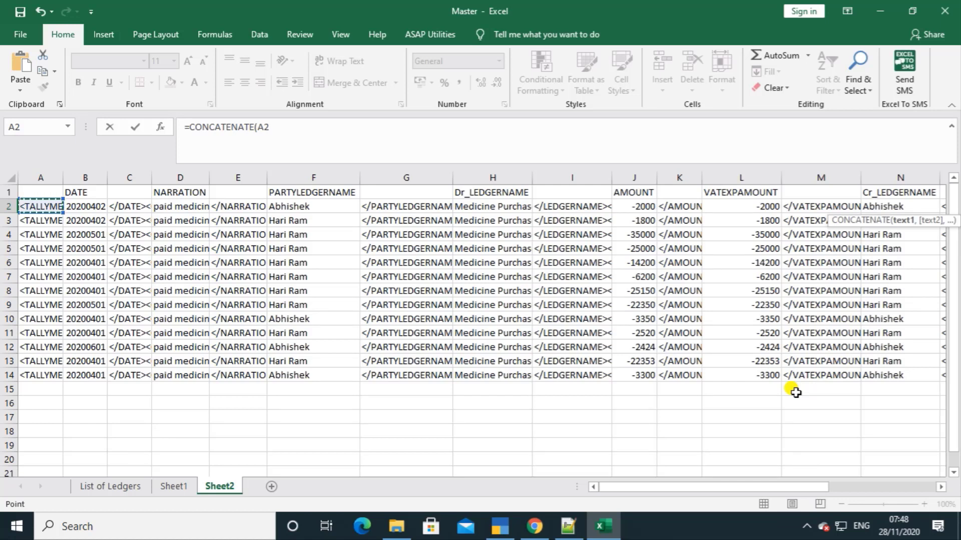
# Add B2 and C2 as the second and third arguments of the CONCATENATE formula.
pyautogui.write(',')
pyautogui.press('Left')
pyautogui.press('Left')
pyautogui.press('Left')
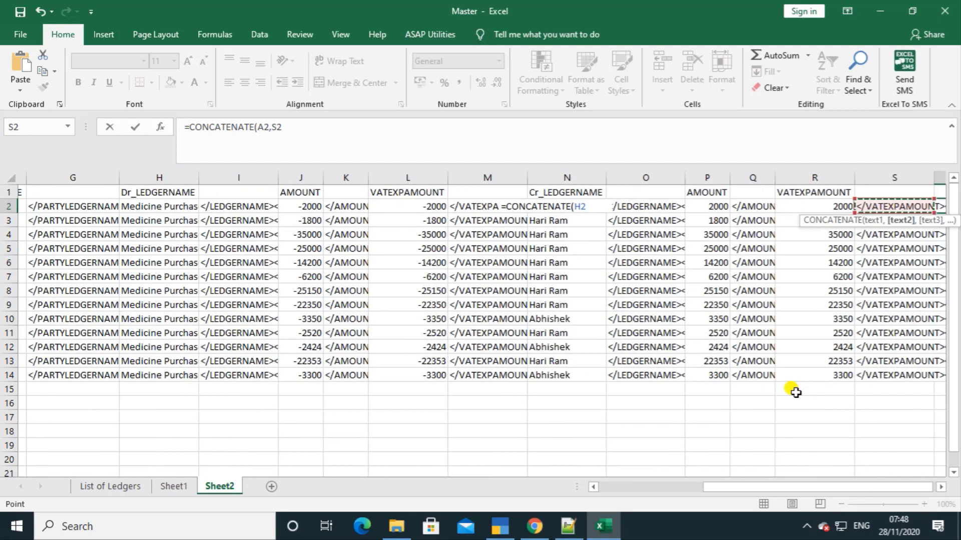
pyautogui.press('Left')
pyautogui.press('Left')
pyautogui.press('Left')
pyautogui.press('Left')
pyautogui.press('Left')
pyautogui.press('Left')
pyautogui.press('Left')
pyautogui.press('Left')
pyautogui.press('Left')
pyautogui.press('Left')
pyautogui.press('Left')
pyautogui.press('Left')
pyautogui.press('Left')
pyautogui.press('Left')
pyautogui.press('Left')
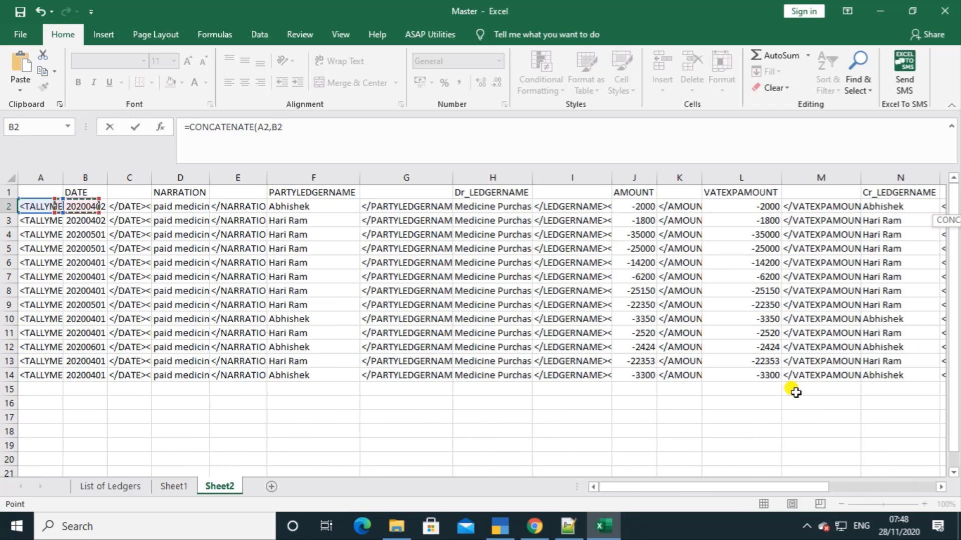
pyautogui.write(',')
pyautogui.press('Left')
pyautogui.press('Left')
pyautogui.press('Left')
pyautogui.press('Left')
pyautogui.press('Left')
pyautogui.press('Left')
pyautogui.press('Left')
pyautogui.press('Left')
pyautogui.press('Left')
pyautogui.press('Left')
pyautogui.press('Left')
pyautogui.press('Left')
pyautogui.press('Left')
pyautogui.press('Left')
pyautogui.press('Left')
pyautogui.press('Left')
pyautogui.press('Left')
pyautogui.press('Left')
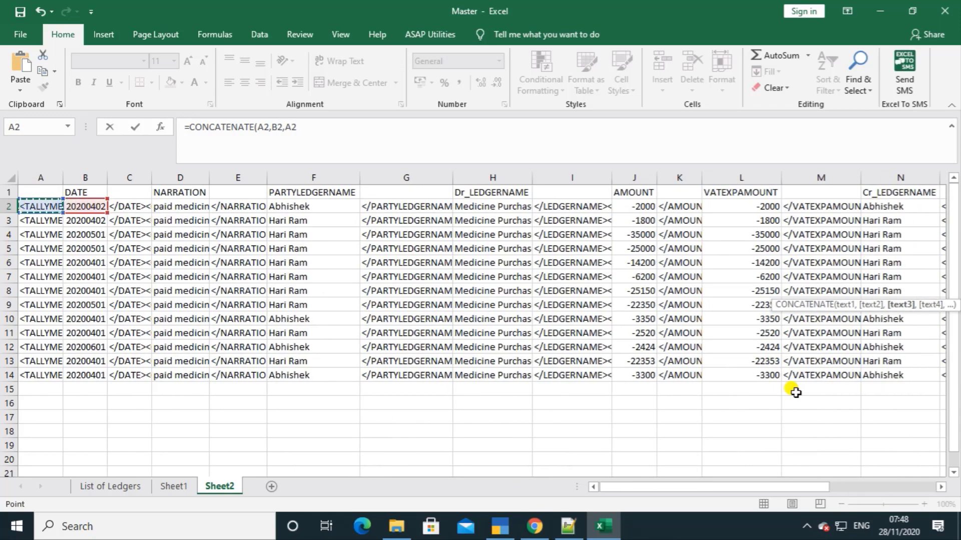
pyautogui.press('Right')
# Add the narration cell D2 as the fourth argument of the CONCATENATE formula.
pyautogui.write(',')
pyautogui.press('Left')
pyautogui.press('Left')
pyautogui.press('Left')
pyautogui.press('Left')
pyautogui.press('Left')
pyautogui.press('Left')
pyautogui.press('Left')
pyautogui.press('Left')
pyautogui.press('Left')
pyautogui.press('Left')
pyautogui.press('Left')
pyautogui.press('Left')
pyautogui.press('Left')
pyautogui.press('Left')
pyautogui.press('Left')
pyautogui.press('Left')
pyautogui.press('Left')
pyautogui.press('Left')
pyautogui.press('Left')
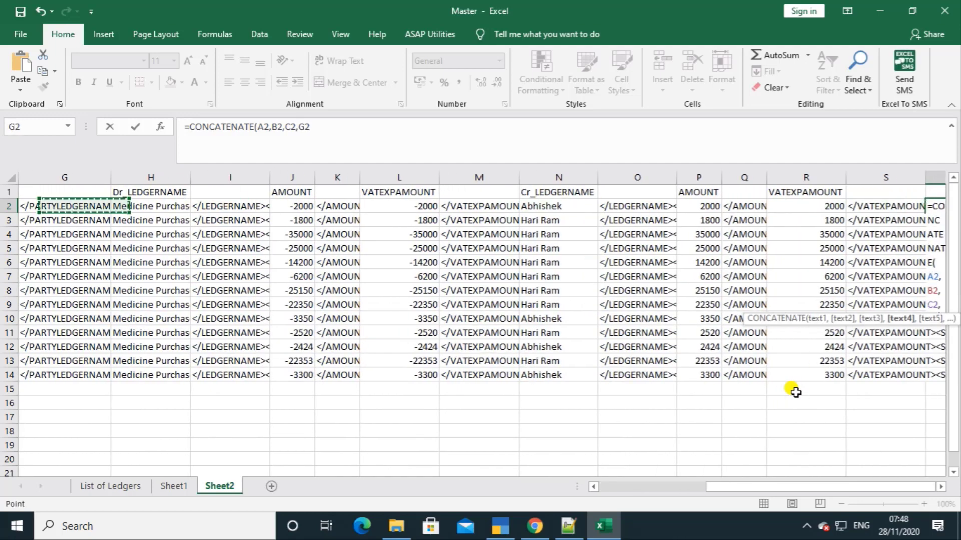
pyautogui.press('Right')
pyautogui.press('Right')
pyautogui.press('Right')
# Add the narration closing-tag cell E2 as the fifth argument of the CONCATENATE formula.
pyautogui.write(',')
pyautogui.press('Left')
pyautogui.press('Left')
pyautogui.press('Left')
pyautogui.press('Left')
pyautogui.press('Left')
pyautogui.press('Left')
pyautogui.press('Left')
pyautogui.press('Left')
pyautogui.press('Left')
pyautogui.press('Left')
pyautogui.press('Left')
pyautogui.press('Left')
pyautogui.press('Left')
pyautogui.press('Left')
pyautogui.press('Left')
pyautogui.press('Left')
pyautogui.press('Left')
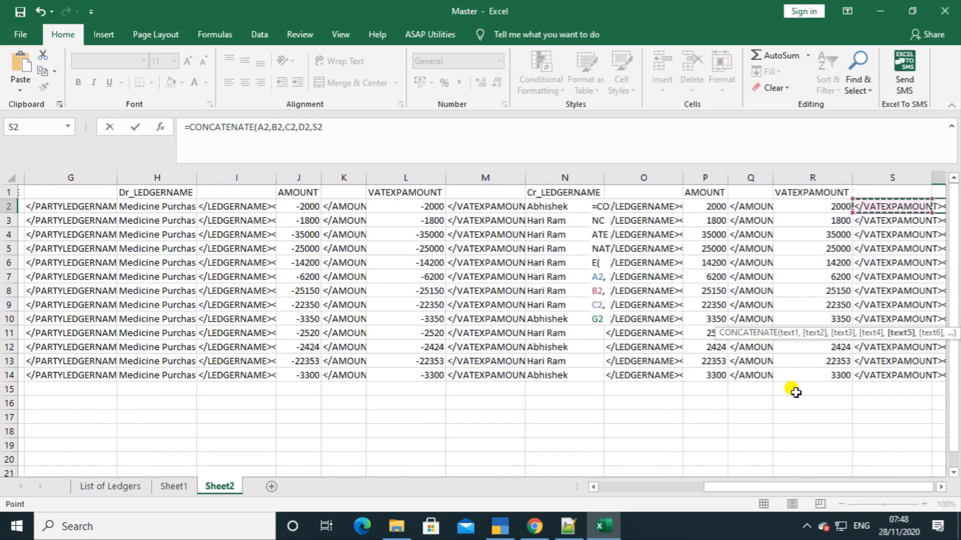
pyautogui.press('Right')
pyautogui.press('Right')
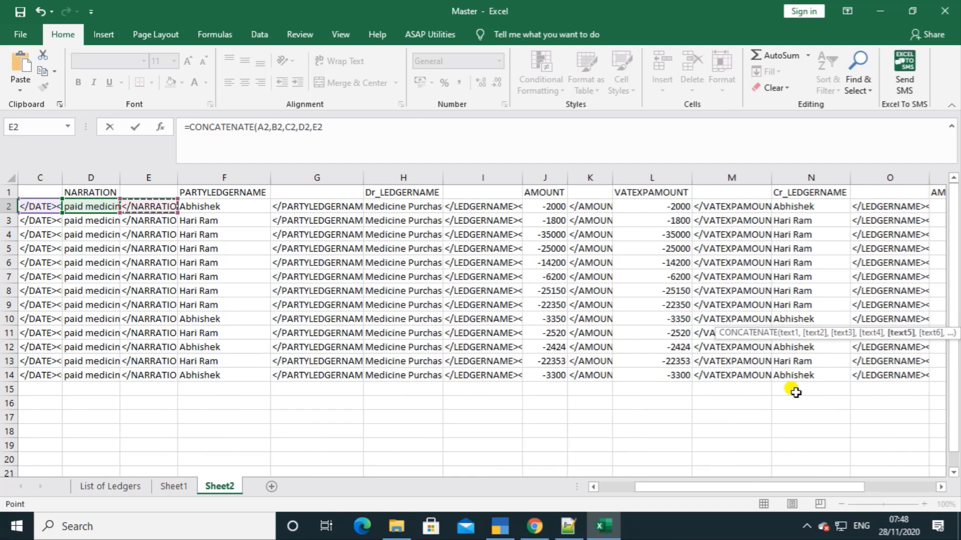
# Add the party ledger name cell F2 as the sixth argument of the CONCATENATE formula.
pyautogui.write(',')
pyautogui.press('Left')
pyautogui.press('Left')
pyautogui.press('Left')
pyautogui.press('Left')
pyautogui.press('Left')
pyautogui.press('Left')
pyautogui.press('Left')
pyautogui.press('Left')
pyautogui.press('Left')
pyautogui.press('Left')
pyautogui.press('Left')
pyautogui.press('Left')
pyautogui.press('Left')
pyautogui.press('Left')
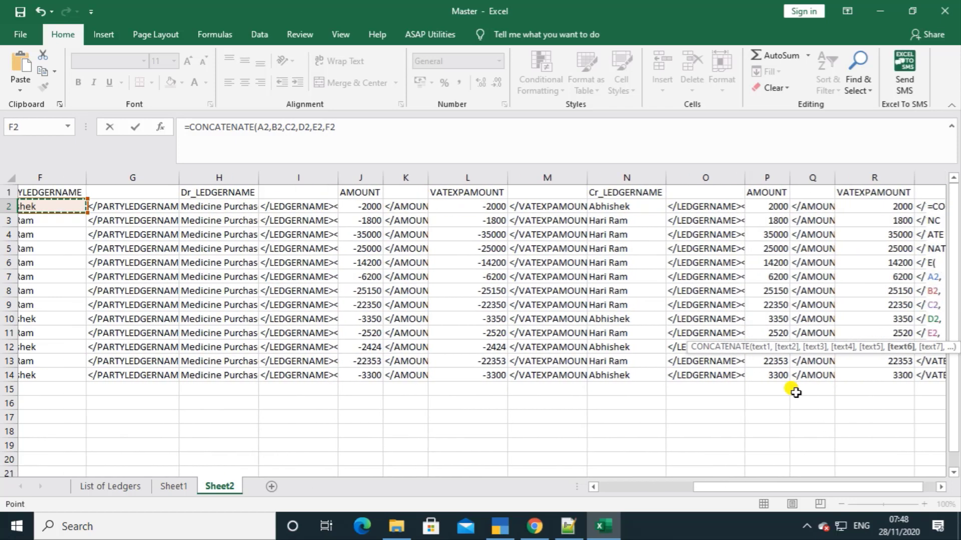
pyautogui.press('Left')
pyautogui.press('Right')
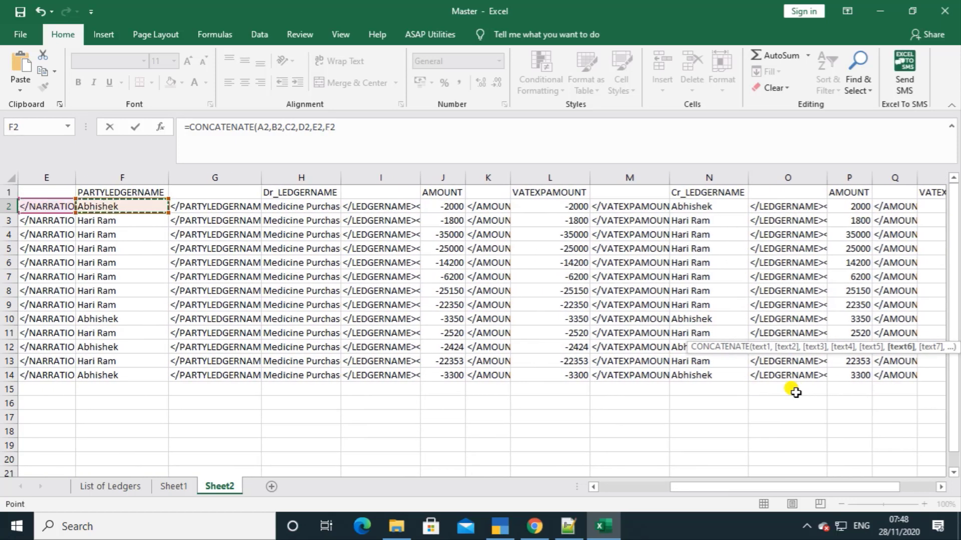
# Add the </PARTYLEDGERNAME> tag cell G2 as the seventh argument of the CONCATENATE formula.
pyautogui.write(',')
pyautogui.press('Left')
pyautogui.press('Left')
pyautogui.press('Left')
pyautogui.press('Left')
pyautogui.press('Left')
pyautogui.press('Left')
pyautogui.press('Left')
pyautogui.press('Left')
pyautogui.press('Left')
pyautogui.press('Left')
pyautogui.press('Left')
pyautogui.press('Left')
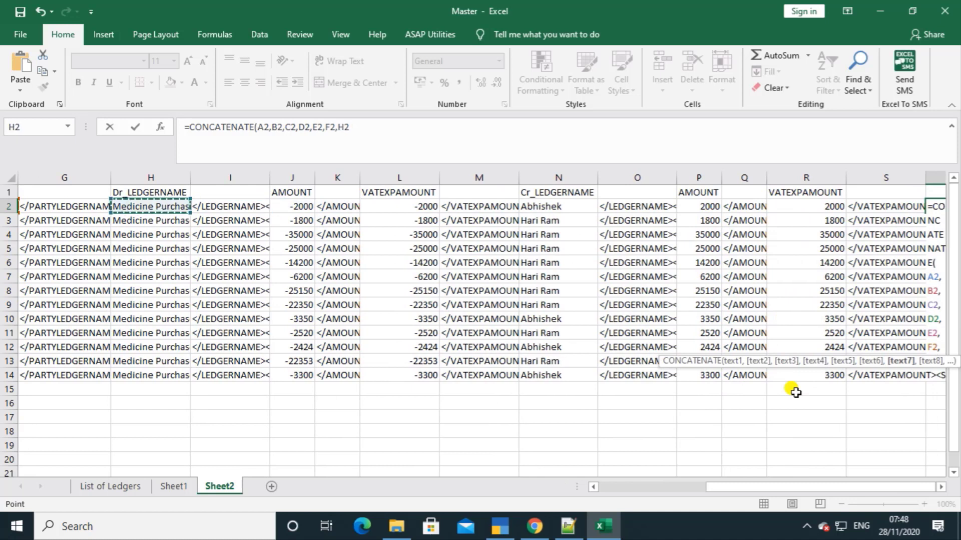
pyautogui.press('Left')
# Add the debit ledger name cell H2 as the eighth argument of the CONCATENATE formula.
pyautogui.write(',')
pyautogui.press('Left')
pyautogui.press('Left')
pyautogui.press('Left')
pyautogui.press('Left')
pyautogui.press('Left')
pyautogui.press('Left')
pyautogui.press('Left')
pyautogui.press('Left')
pyautogui.press('Left')
pyautogui.press('Left')
pyautogui.press('Left')
pyautogui.press('Left')
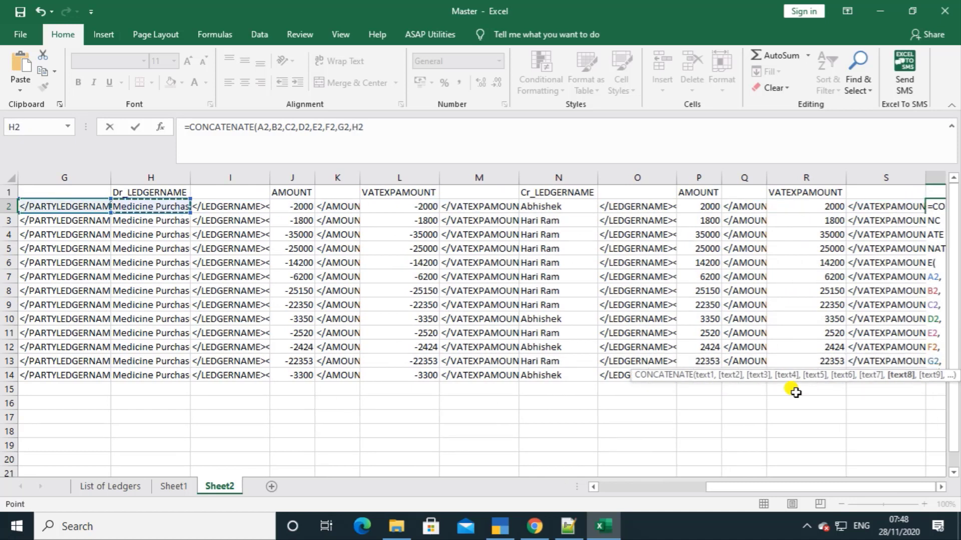
# Add the </LEDGERNAME> tag cell I2 as the ninth argument of the CONCATENATE formula.
pyautogui.write(',')
pyautogui.press('Left')
pyautogui.press('Left')
pyautogui.press('Left')
pyautogui.press('Left')
pyautogui.press('Left')
pyautogui.press('Left')
pyautogui.press('Left')
pyautogui.press('Left')
pyautogui.press('Left')
pyautogui.press('Left')
pyautogui.press('Left')
pyautogui.press('Left')
pyautogui.press('Right')
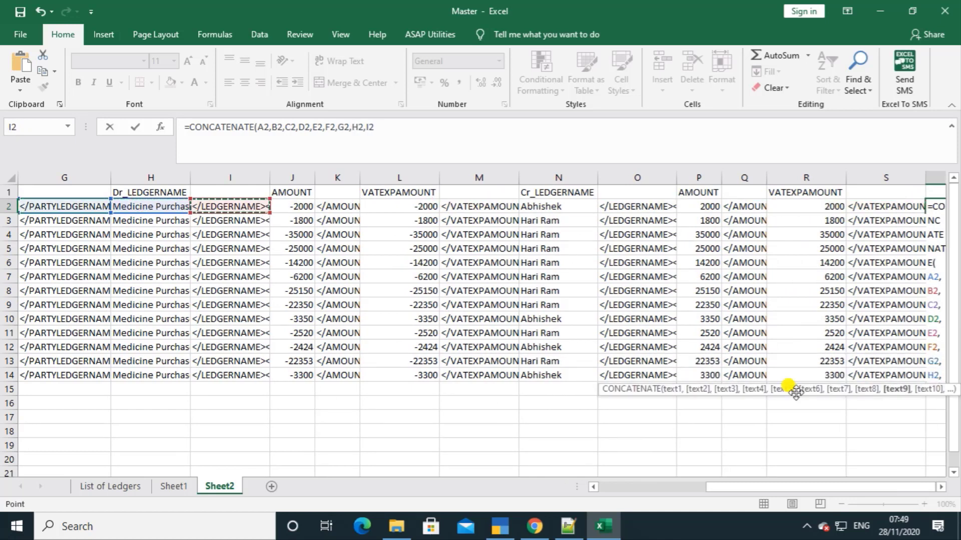
# Add the debit amount cell J2 as the tenth argument of the CONCATENATE formula.
pyautogui.write(',')
pyautogui.press('Left')
pyautogui.press('Left')
pyautogui.press('Left')
pyautogui.press('Left')
pyautogui.press('Left')
pyautogui.press('Left')
pyautogui.press('Left')
pyautogui.press('Left')
pyautogui.press('Left')
pyautogui.press('Left')
# Add the </AMOUNT> tag cell K2 and the debit VATEXPAMOUNT cell L2 to the CONCATENATE formula.
pyautogui.write(',')
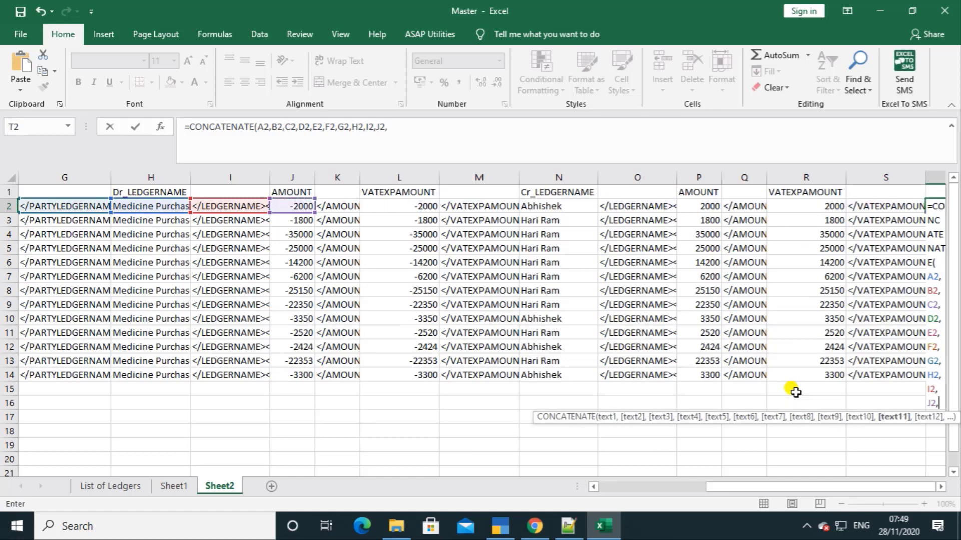
pyautogui.press('Left')
pyautogui.press('Left')
pyautogui.press('Left')
pyautogui.press('Left')
pyautogui.press('Left')
pyautogui.press('Left')
pyautogui.press('Left')
pyautogui.write(',')
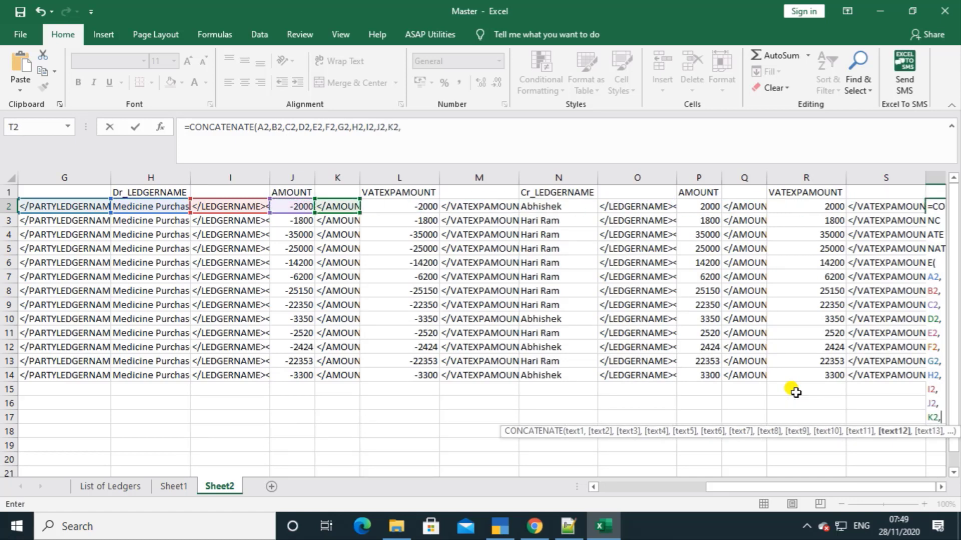
pyautogui.press('Left')
pyautogui.press('Left')
pyautogui.press('Left')
pyautogui.press('Left')
pyautogui.press('Left')
pyautogui.press('Left')
pyautogui.press('Left')
pyautogui.press('Left')
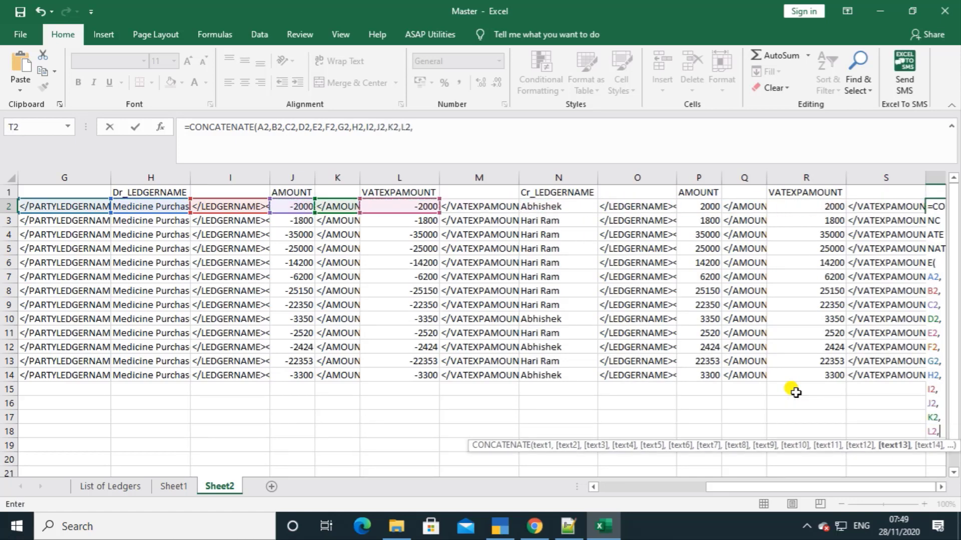
# Add the </VATEXPAMOUNT> tag cell M2 and the credit ledger name cell N2 to the CONCATENATE formula.
pyautogui.write(',')
pyautogui.press('Left')
pyautogui.press('Left')
pyautogui.press('Left')
pyautogui.press('Left')
pyautogui.press('Left')
pyautogui.press('Left')
pyautogui.press('Left')
pyautogui.write(',')
pyautogui.press('Left')
pyautogui.press('Left')
pyautogui.press('Left')
pyautogui.press('Left')
pyautogui.press('Left')
pyautogui.press('Left')
pyautogui.press('Left')
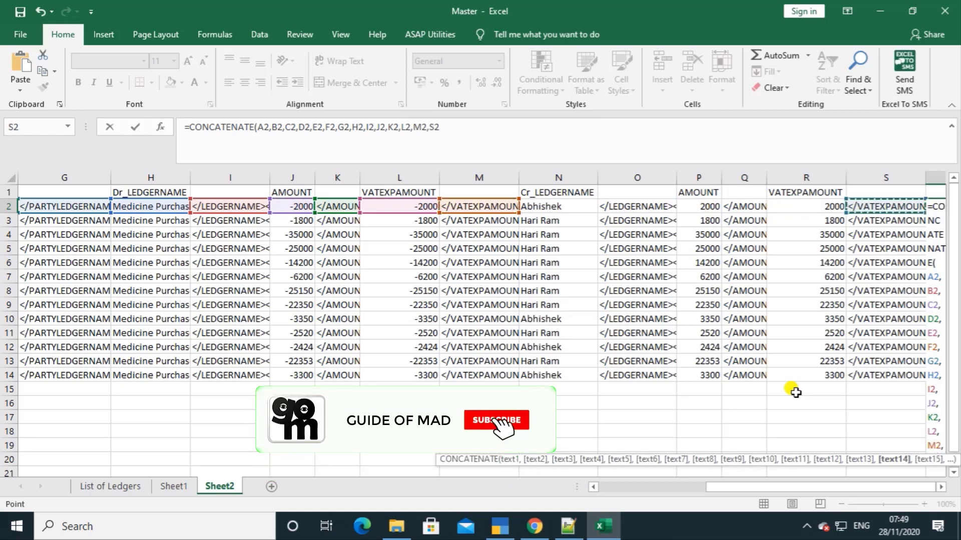
pyautogui.press('Right')
# Add the tag cell O2 and the credit amount cell P2 to the CONCATENATE formula.
pyautogui.write(',')
pyautogui.press('Left')
pyautogui.press('Left')
pyautogui.press('Left')
pyautogui.press('Left')
pyautogui.press('Left')
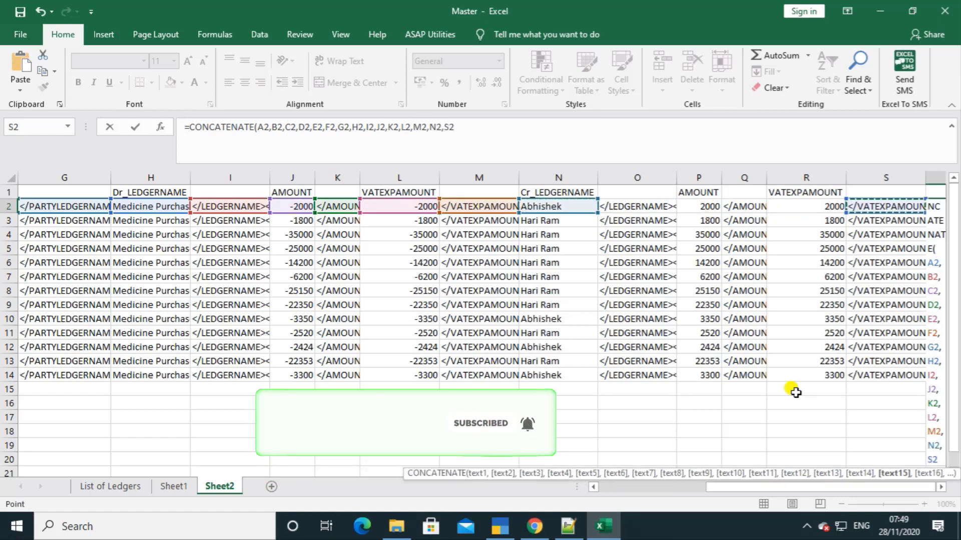
pyautogui.write(',')
pyautogui.press('Left')
pyautogui.press('Left')
pyautogui.press('Left')
pyautogui.press('Left')
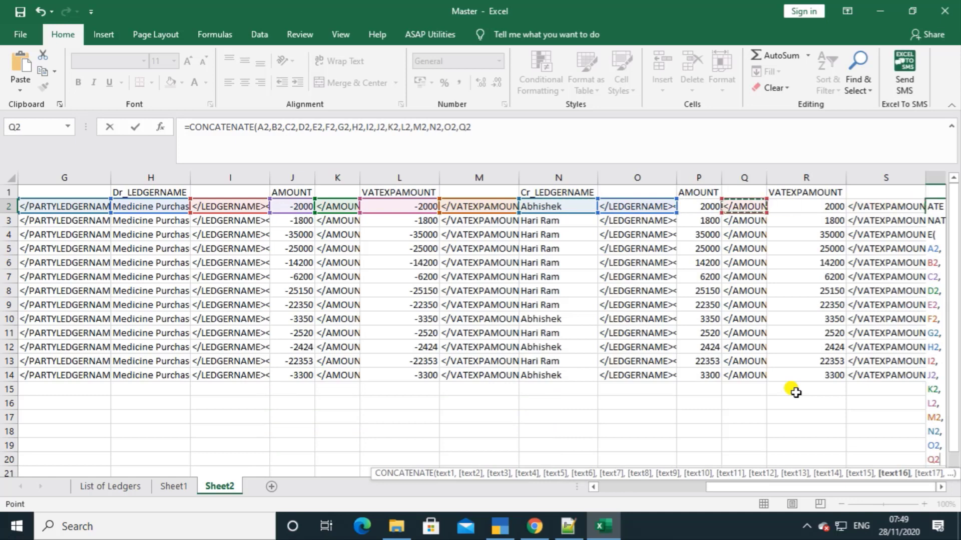
# Add the tag cell Q2 and the credit VATEXPAMOUNT cell R2 to the CONCATENATE formula.
pyautogui.write(',')
pyautogui.press('Left')
pyautogui.press('Left')
pyautogui.press('Left')
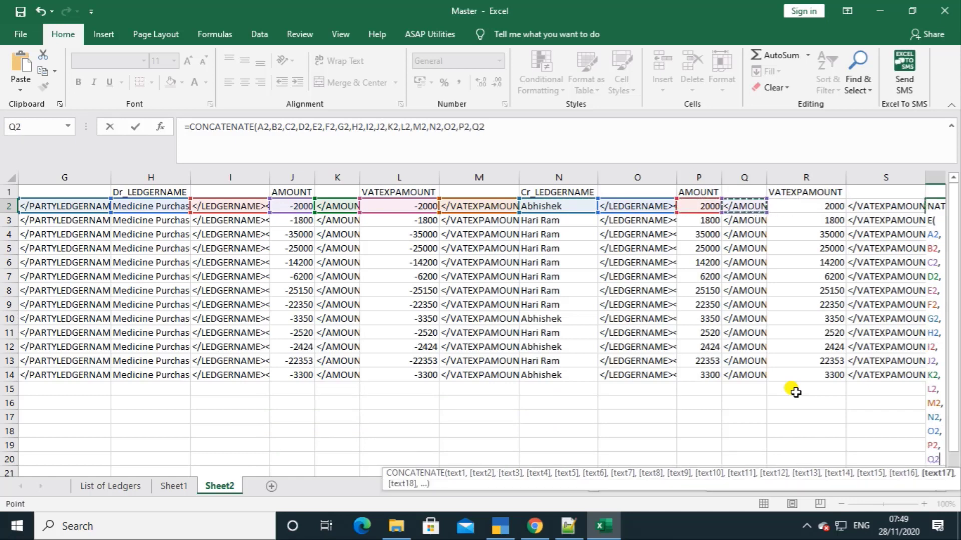
pyautogui.write(',')
pyautogui.press('Left')
pyautogui.press('Left')
# Add the closing tag cell S2 as the last argument and complete the CONCATENATE formula in T2.
pyautogui.write(',')
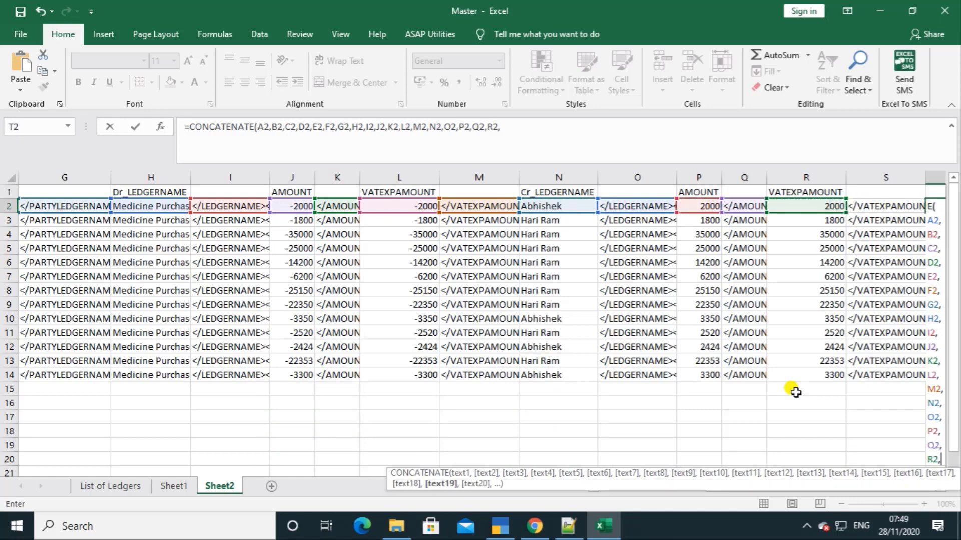
pyautogui.press('Left')
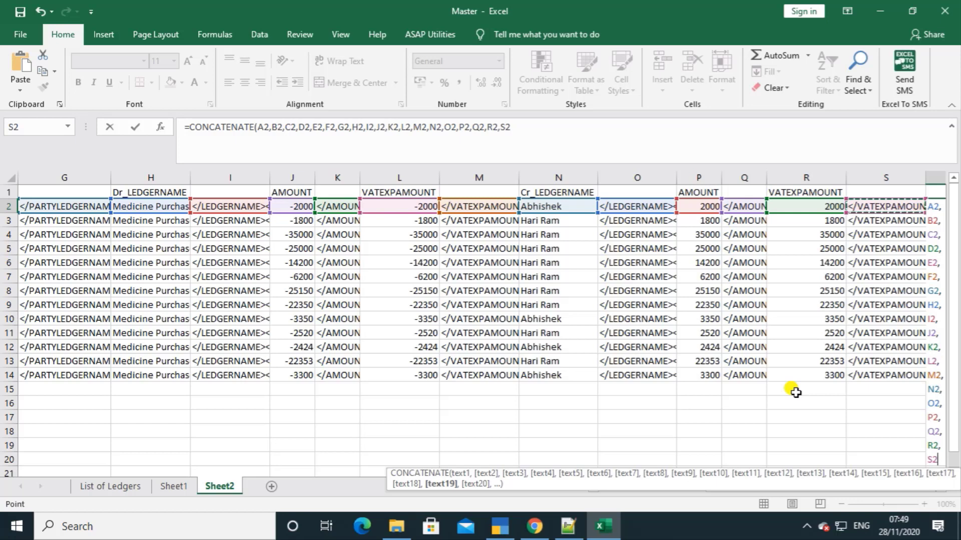
pyautogui.press('Return')
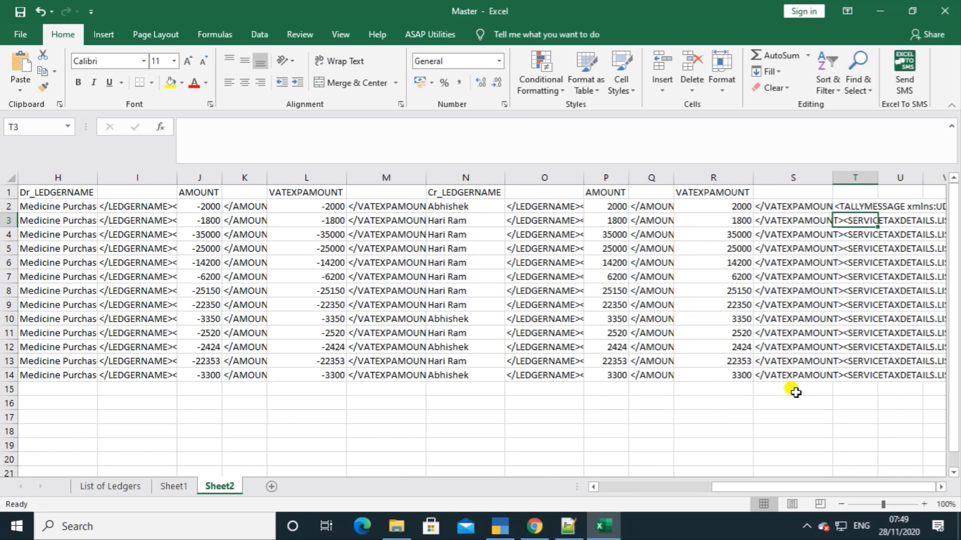
# Fill the T2 formula down to T14 and copy the range T2:T14.
pyautogui.press('Up')
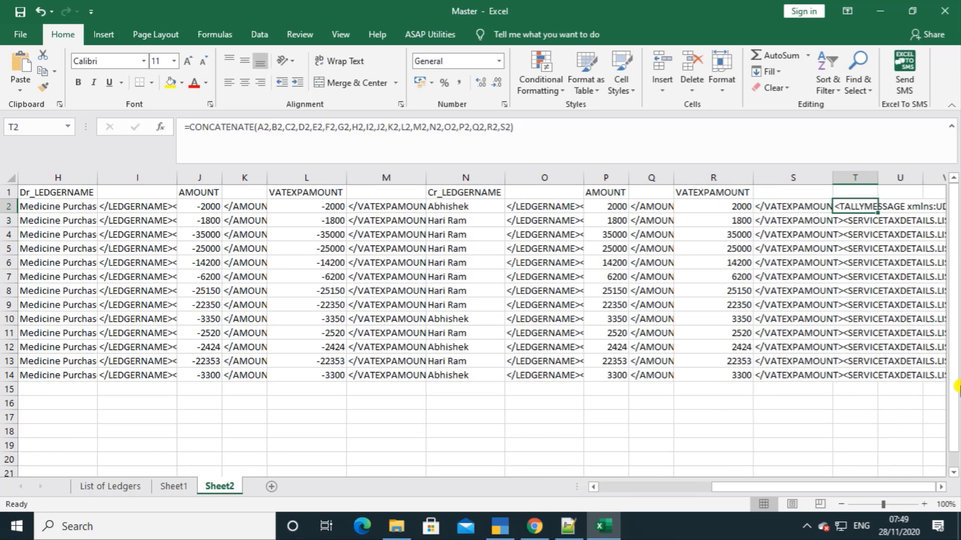
pyautogui.doubleClick(878, 212)
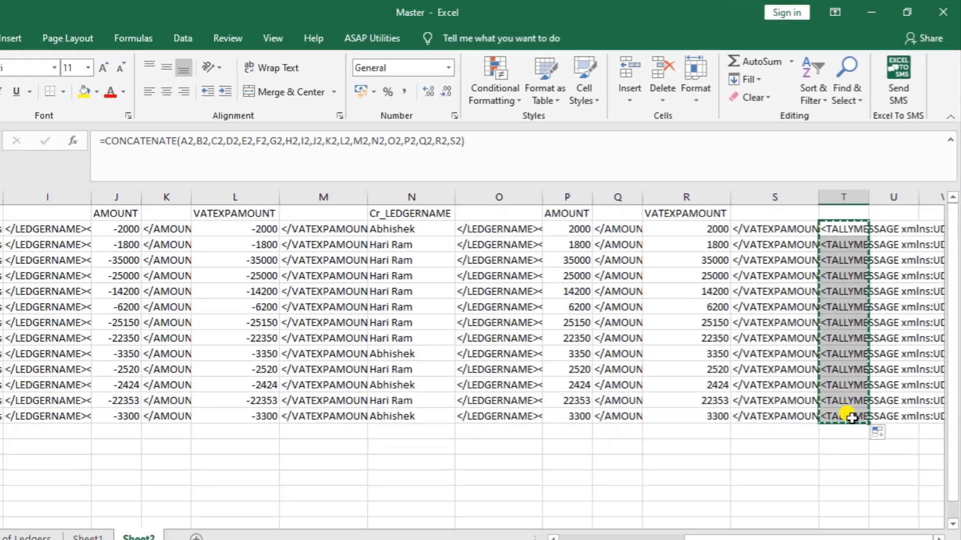
pyautogui.hotkey('ctrl', 'c')
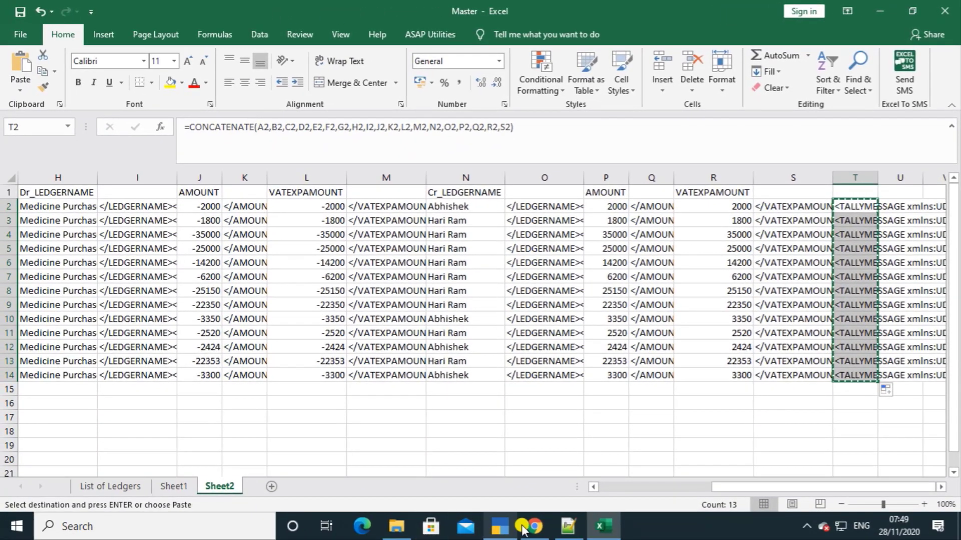
# Switch to Notepad++ and replace the selected sample TALLYMESSAGE block in abc.xml with the copied voucher rows.
pyautogui.moveTo(512, 533)
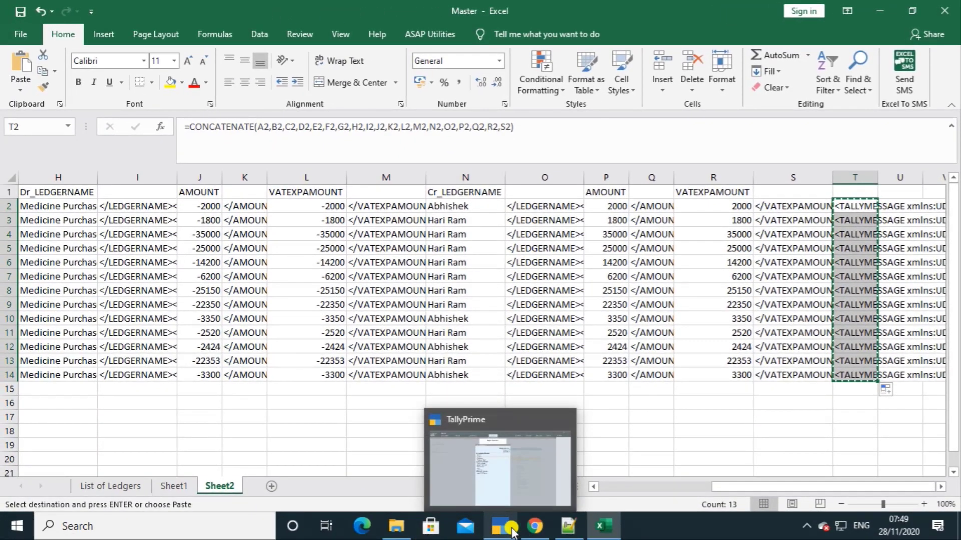
pyautogui.click(568, 526)
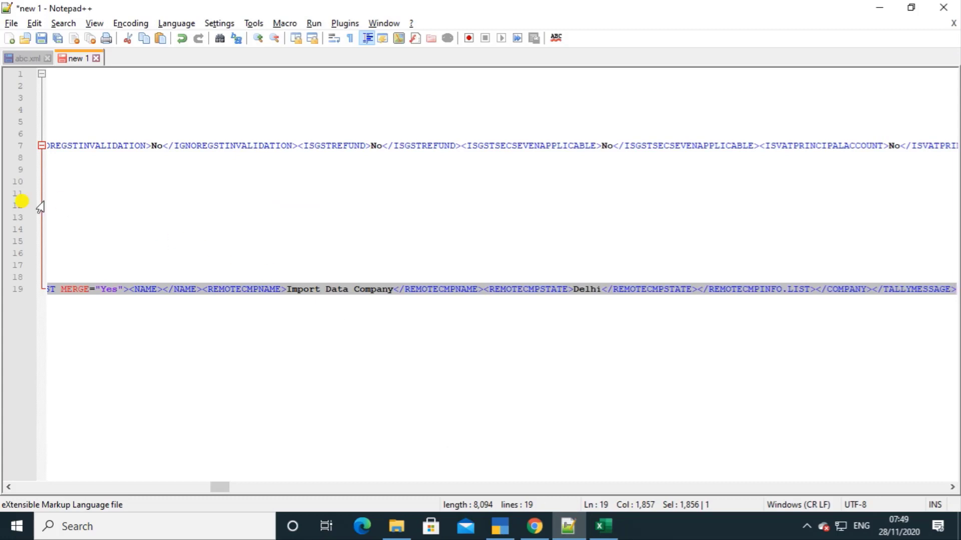
pyautogui.click(26, 58)
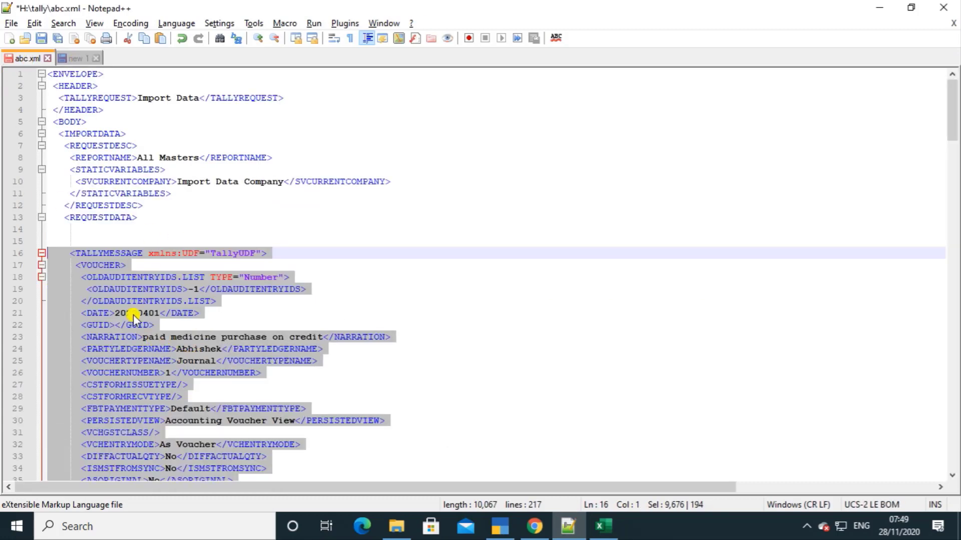
pyautogui.scroll(-2, 122, 300)
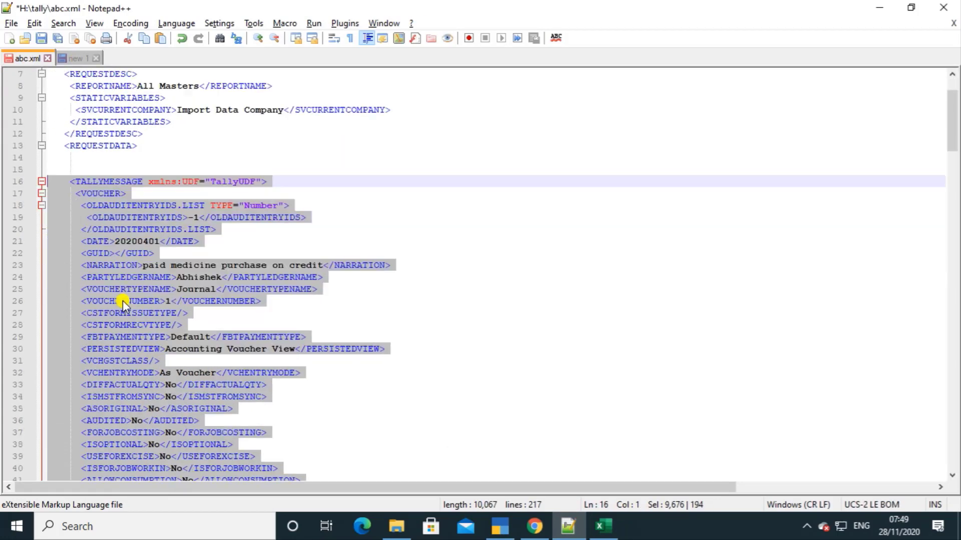
pyautogui.scroll(-11, 124, 302)
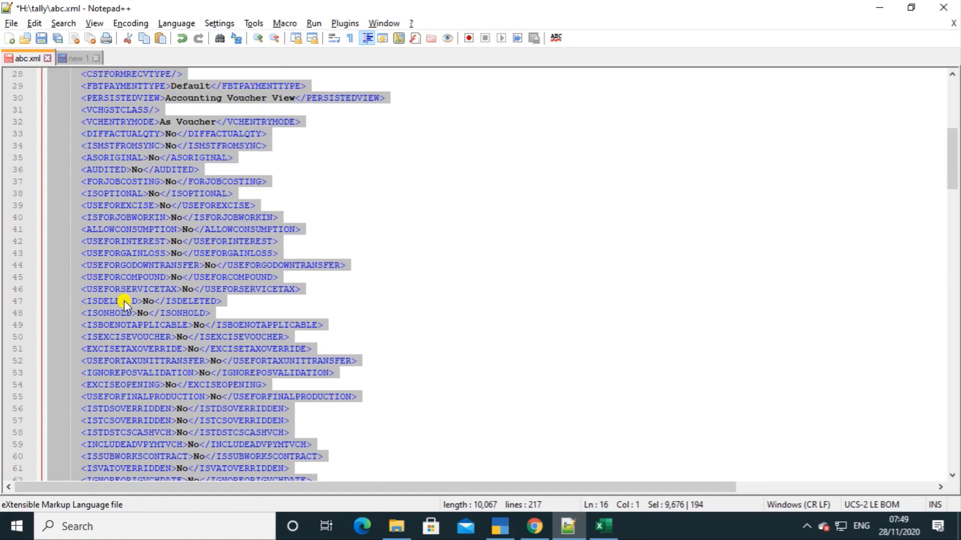
pyautogui.scroll(-20, 124, 301)
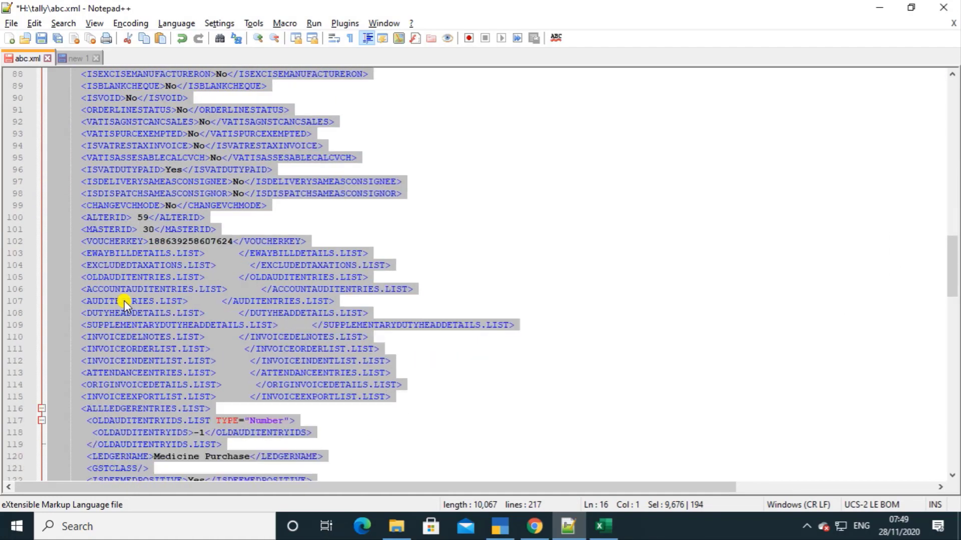
pyautogui.scroll(-20, 124, 301)
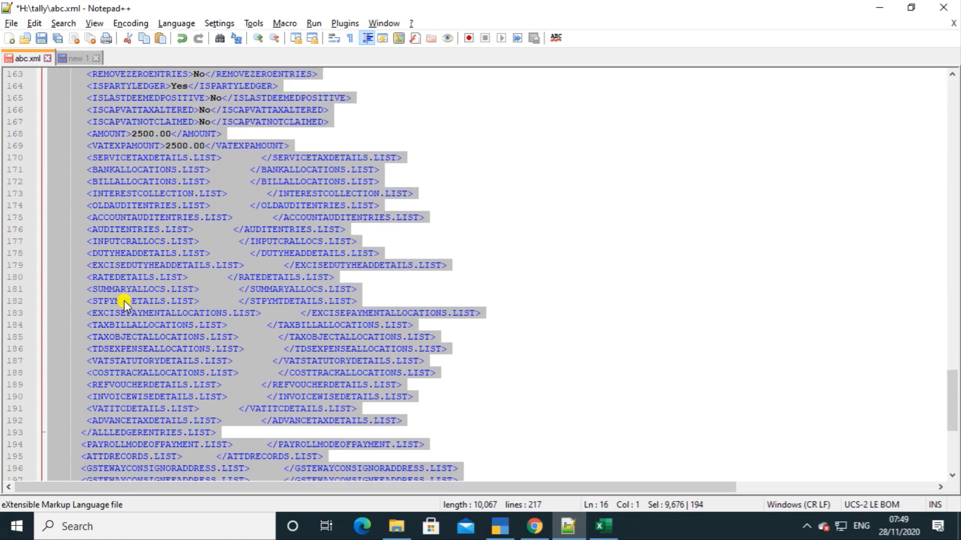
pyautogui.scroll(-4, 124, 302)
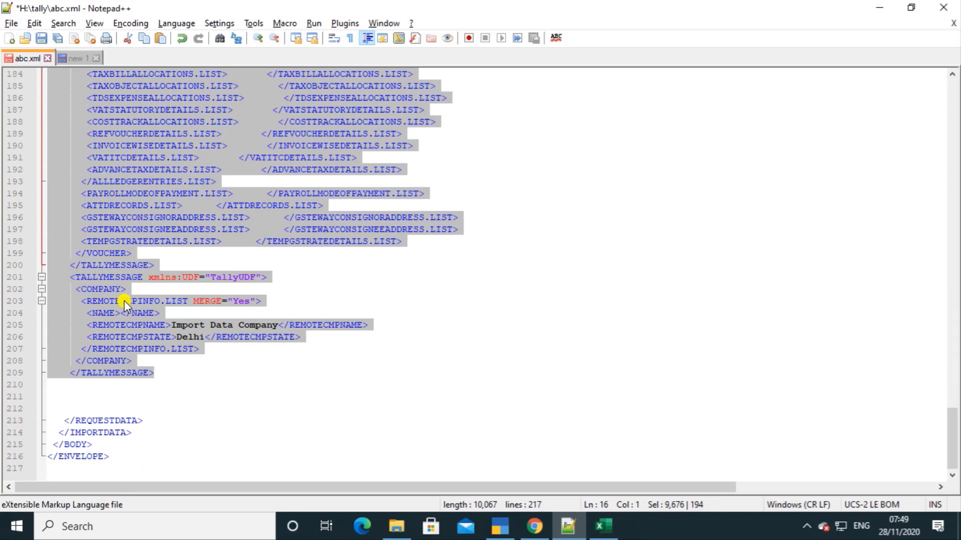
pyautogui.hotkey('ctrl', 'v')
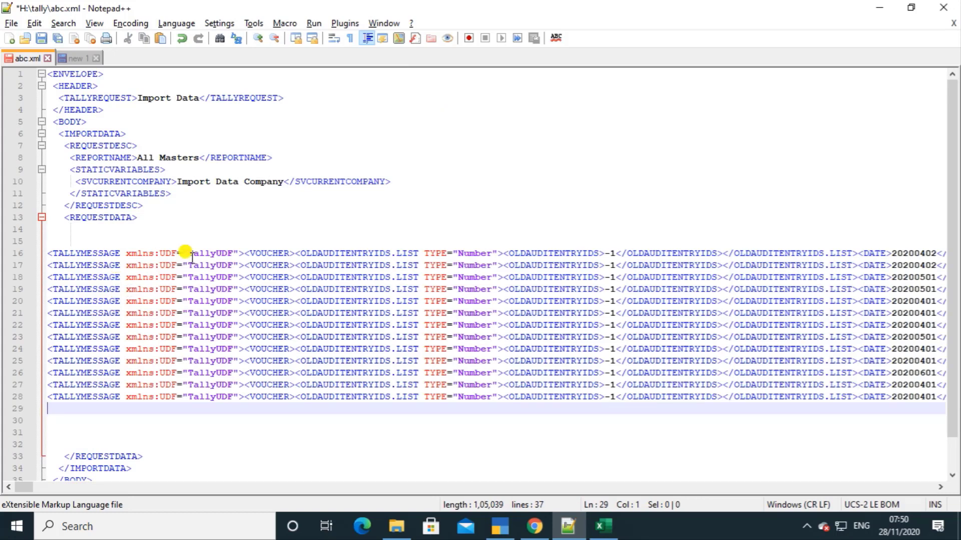
pyautogui.click(350, 228)
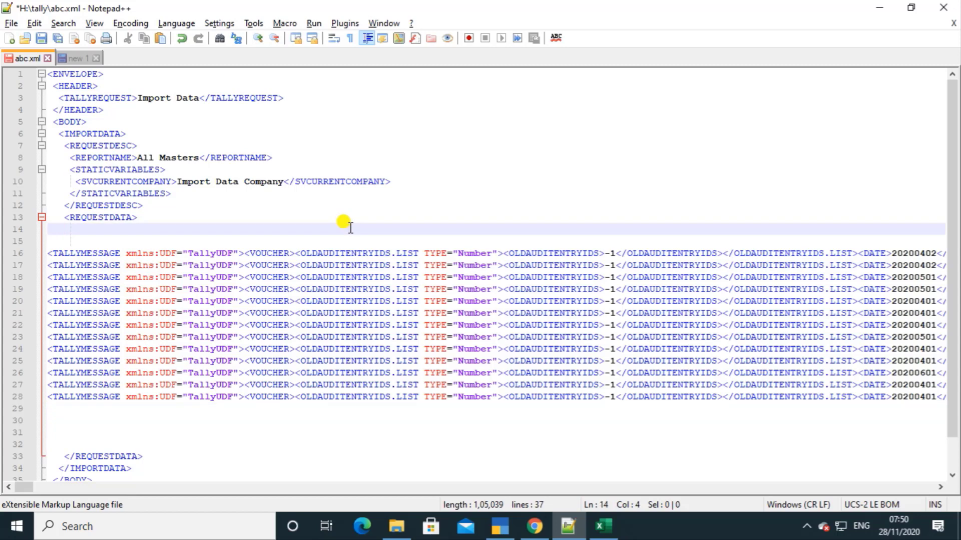
# Save abc.xml and switch to TallyPrime.
pyautogui.hotkey('ctrl', 's')
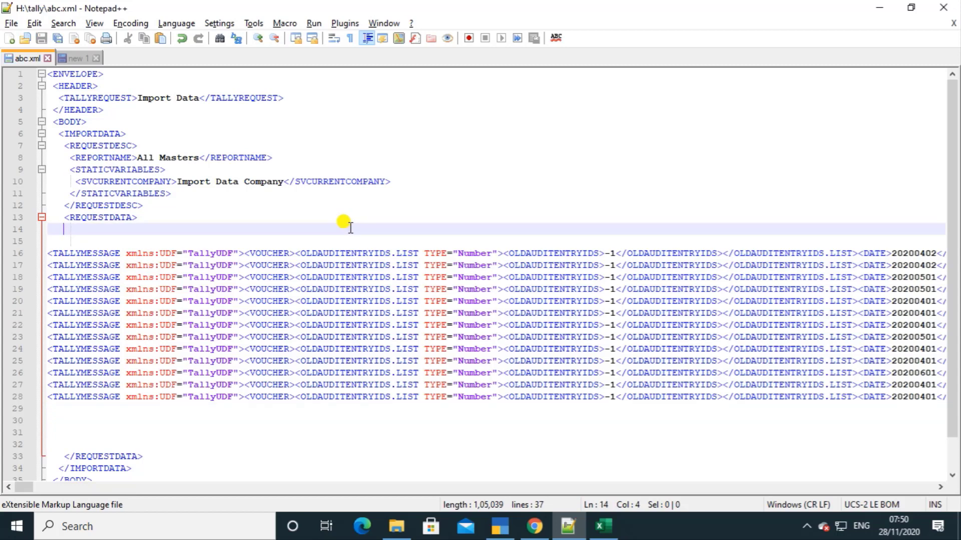
pyautogui.click(502, 530)
pyautogui.click(599, 363)
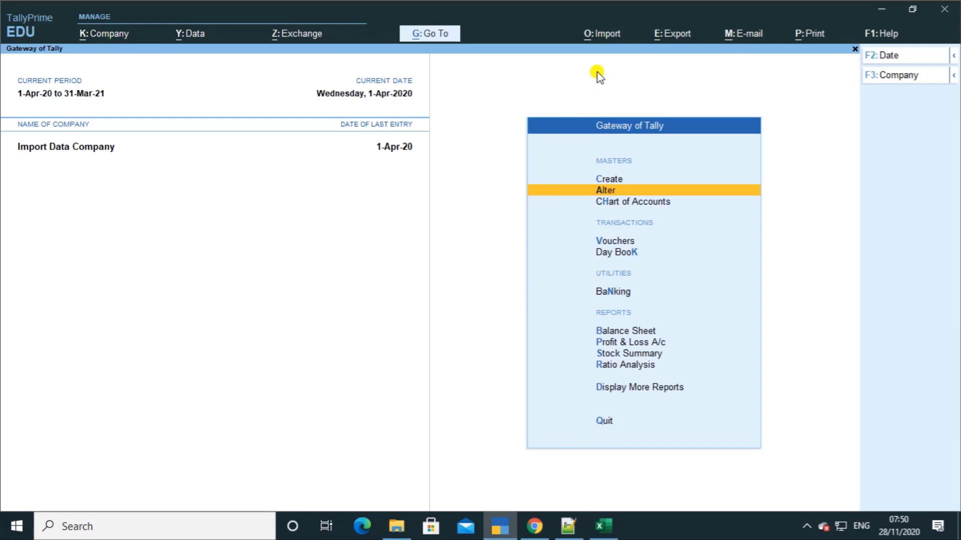
# Open the Location of Import/Export Files setting in the import configuration.
pyautogui.click(601, 35)
pyautogui.press('Down')
pyautogui.press('Down')
pyautogui.press('Down')
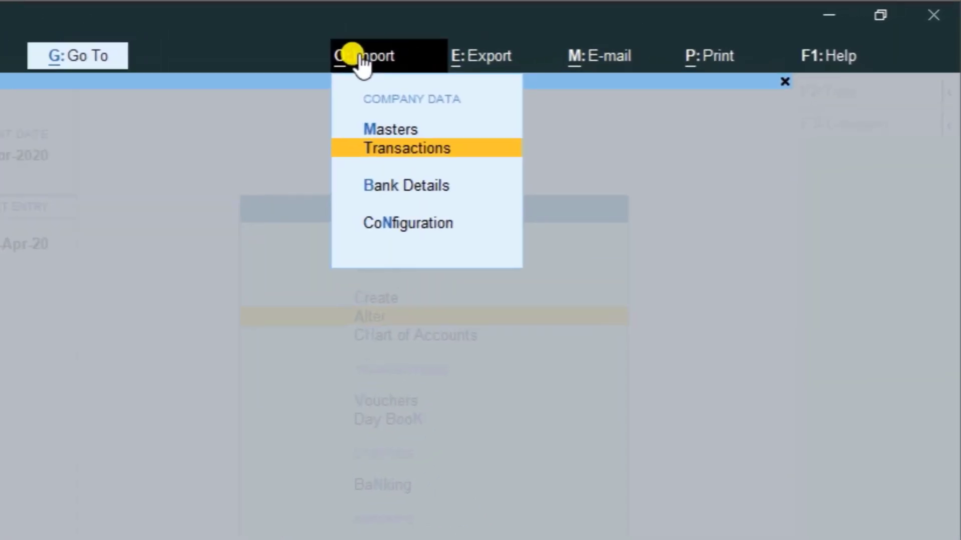
pyautogui.press('Return')
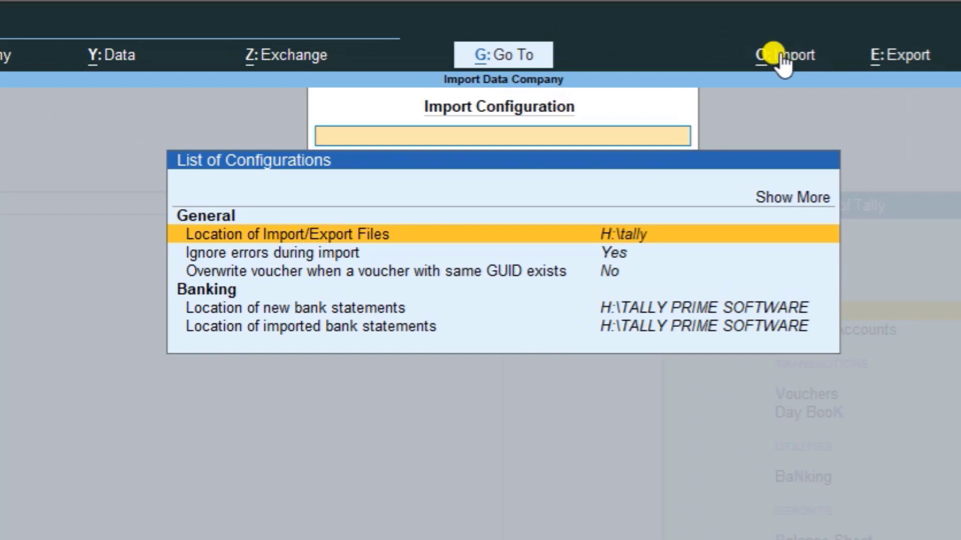
pyautogui.click(608, 239)
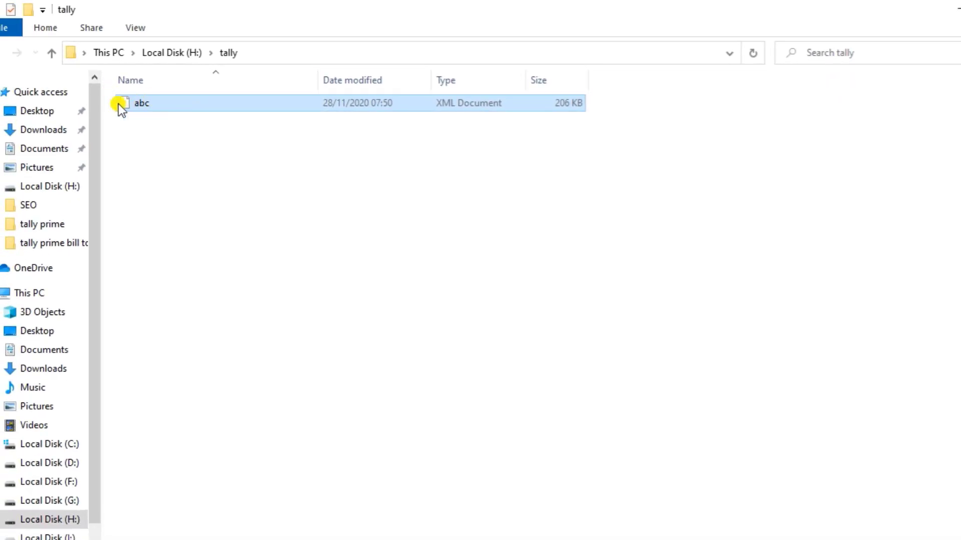
# Compare the folder path of abc.xml in File Explorer with Tally's import location, and close the import configuration.
pyautogui.click(336, 52)
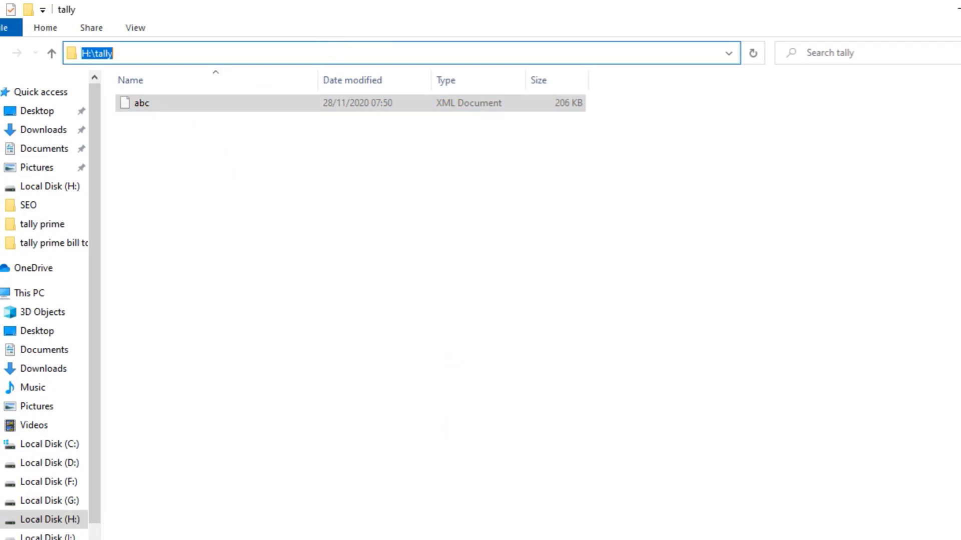
pyautogui.hotkey('alt', 'Tab')
pyautogui.press('Escape')
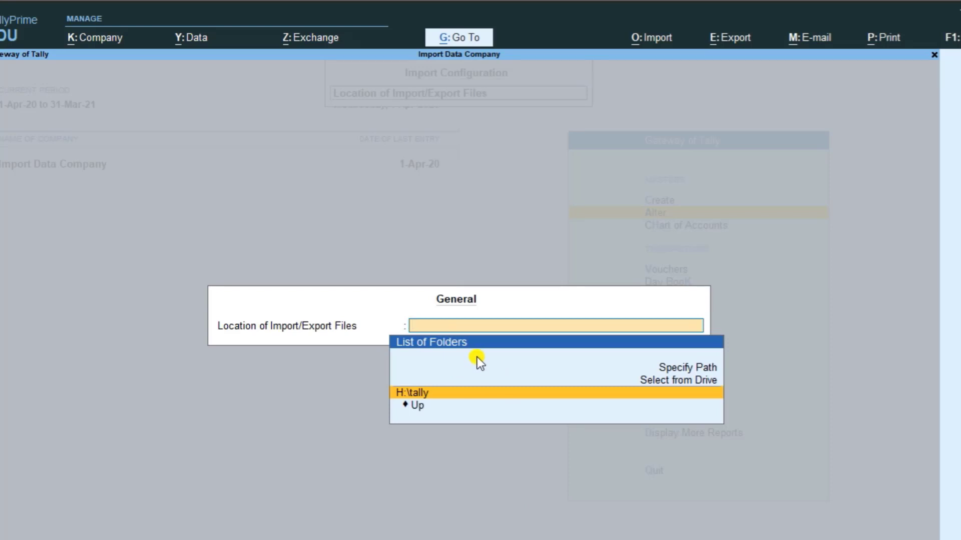
pyautogui.press('Escape')
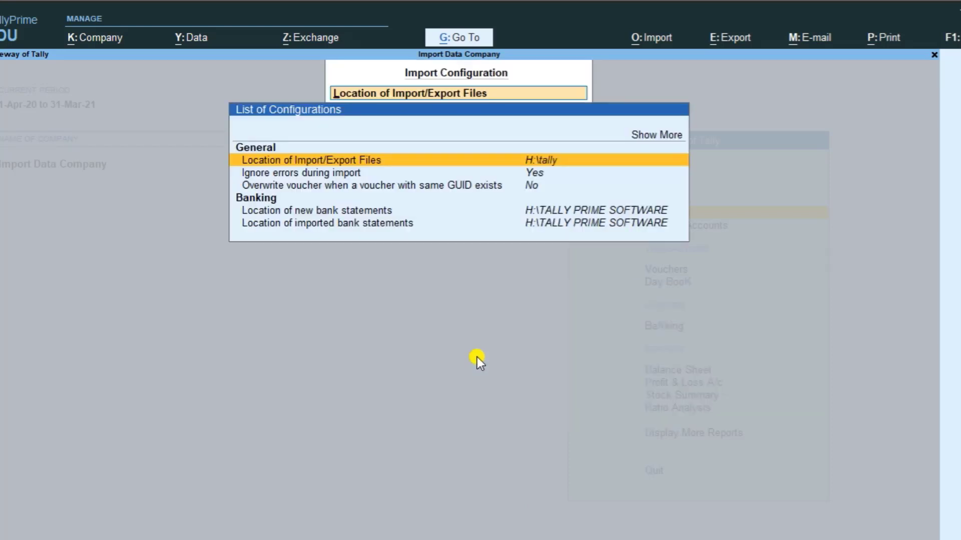
pyautogui.press('Down')
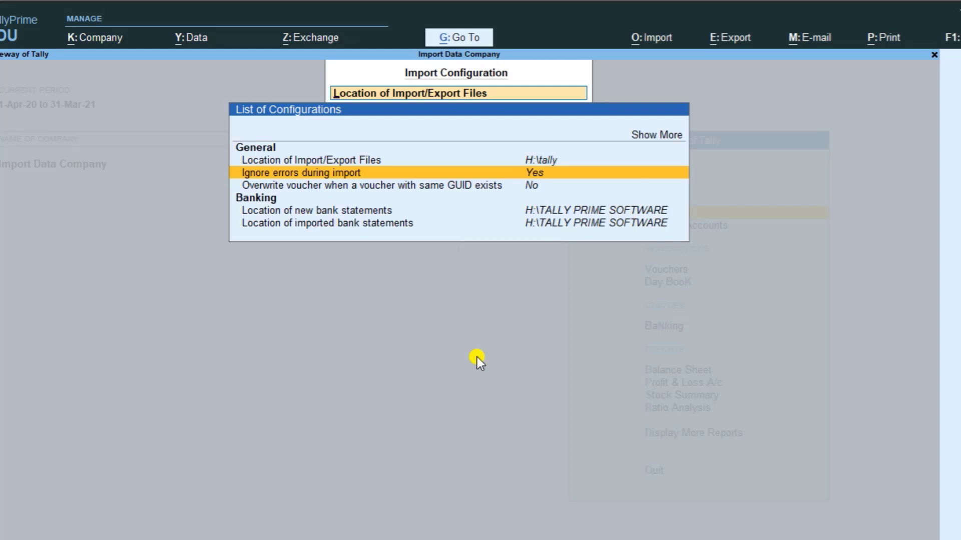
pyautogui.press('Up')
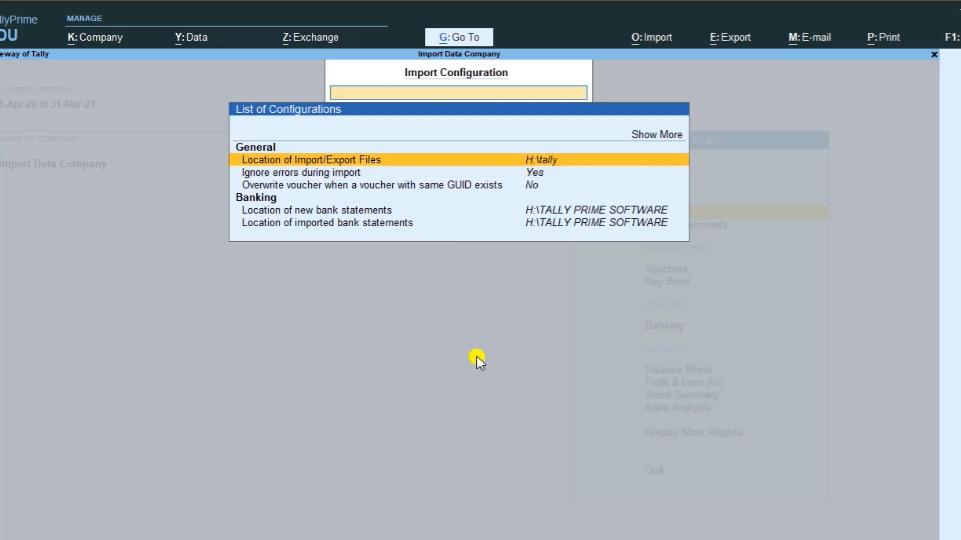
pyautogui.press('Escape')
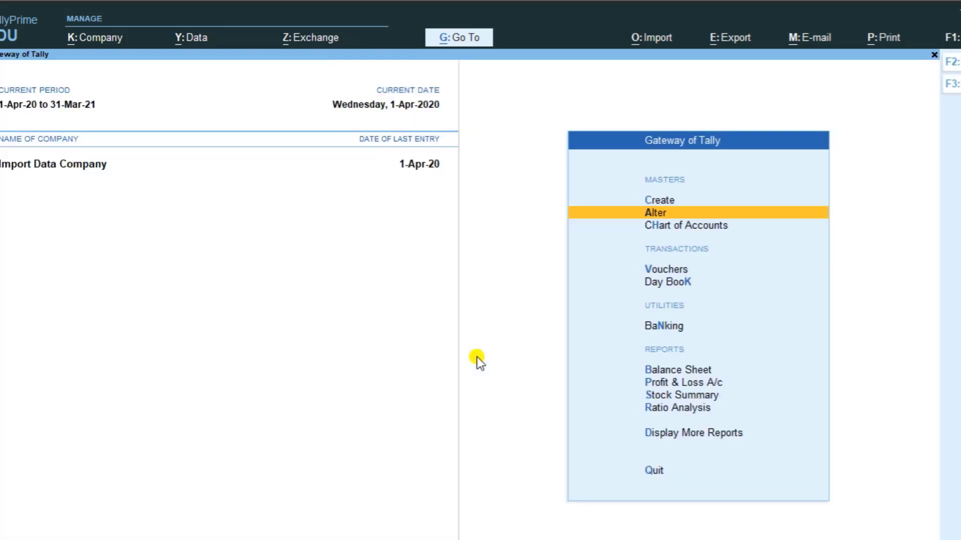
# Import transactions into Import Data Company from abc.xml in H:\tally.
pyautogui.click(644, 46)
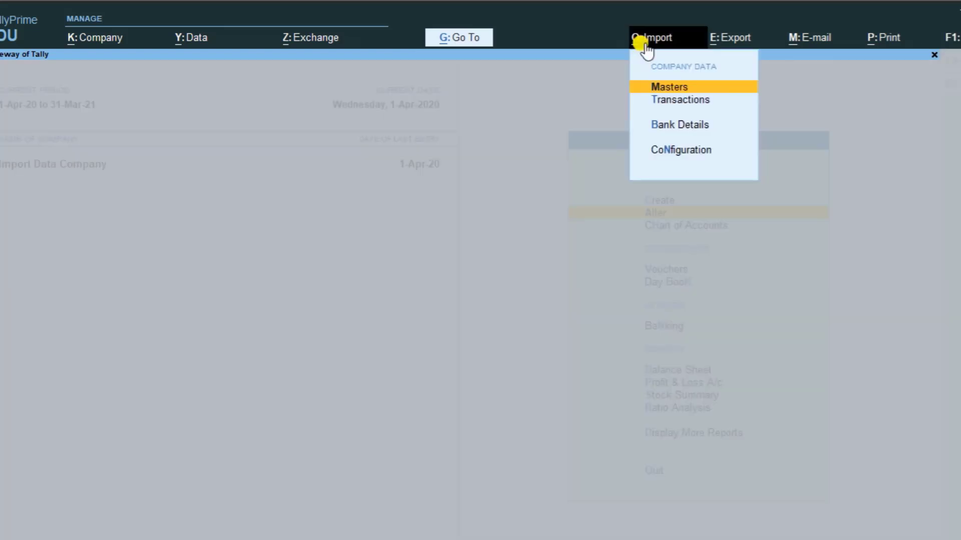
pyautogui.press('Down')
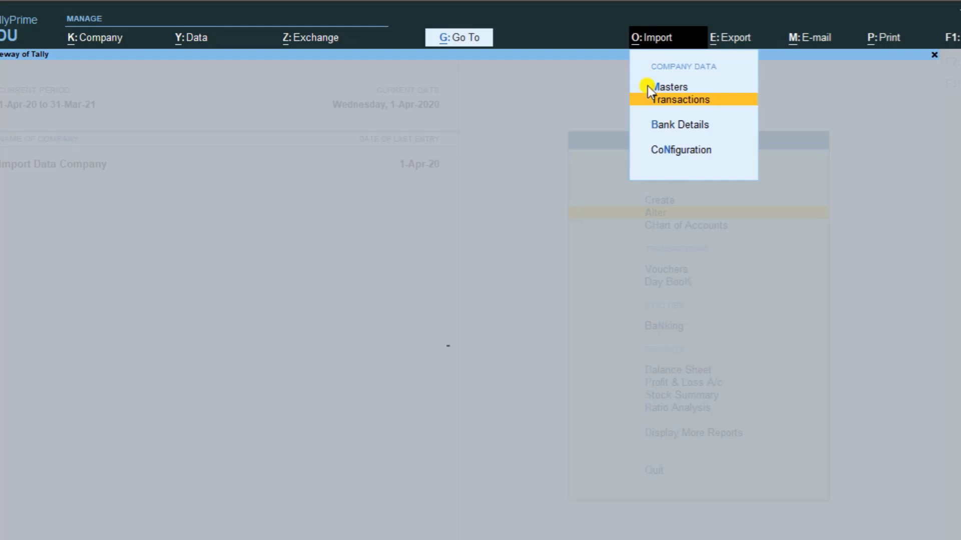
pyautogui.press('Return')
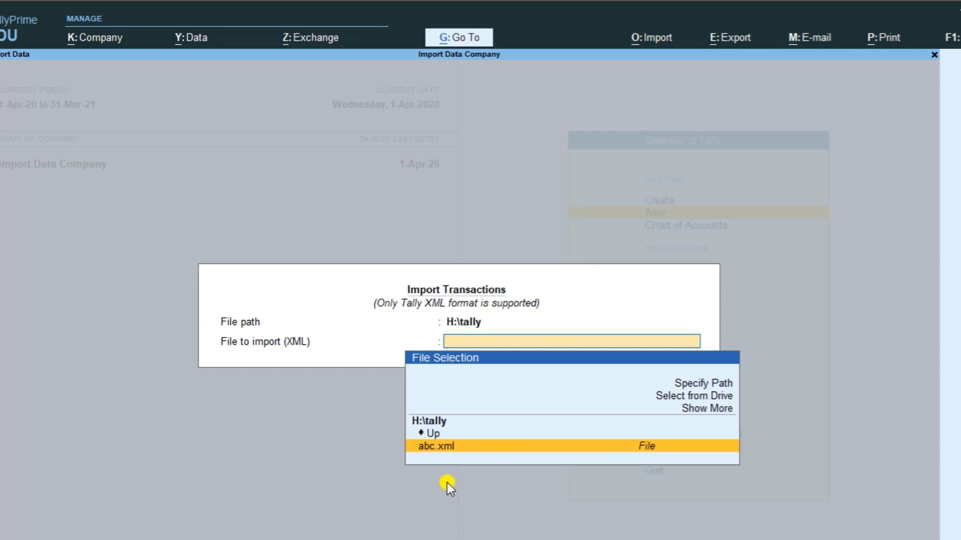
pyautogui.click(422, 453)
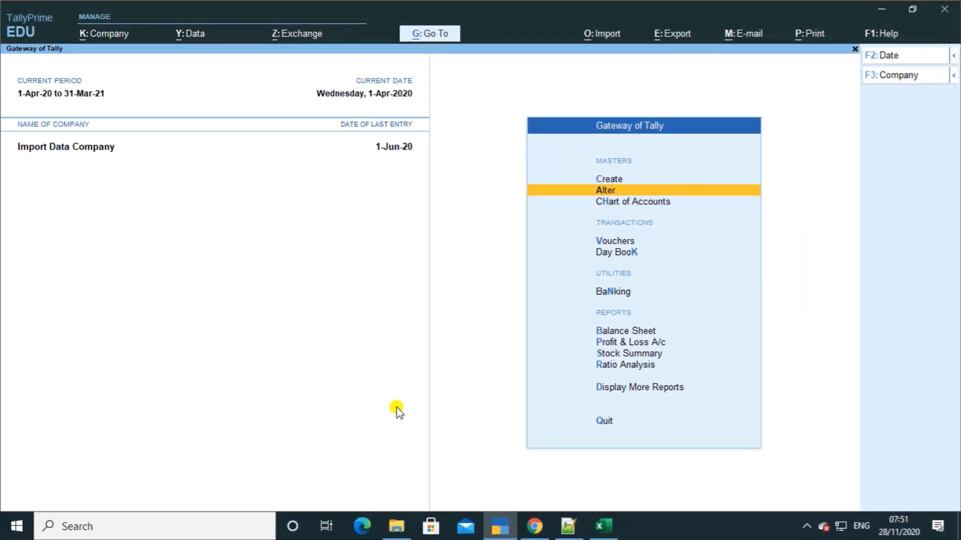
# Open the Day Book for the period 1-Apr-20 to 1-Jun-20 and show it in detailed format.
pyautogui.press('Down')
pyautogui.press('Down')
pyautogui.press('Down')
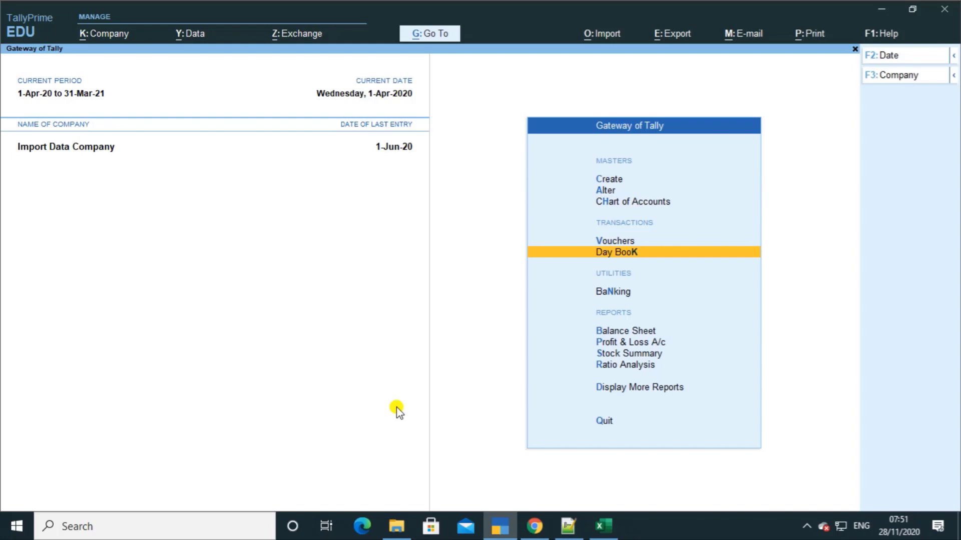
pyautogui.press('Return')
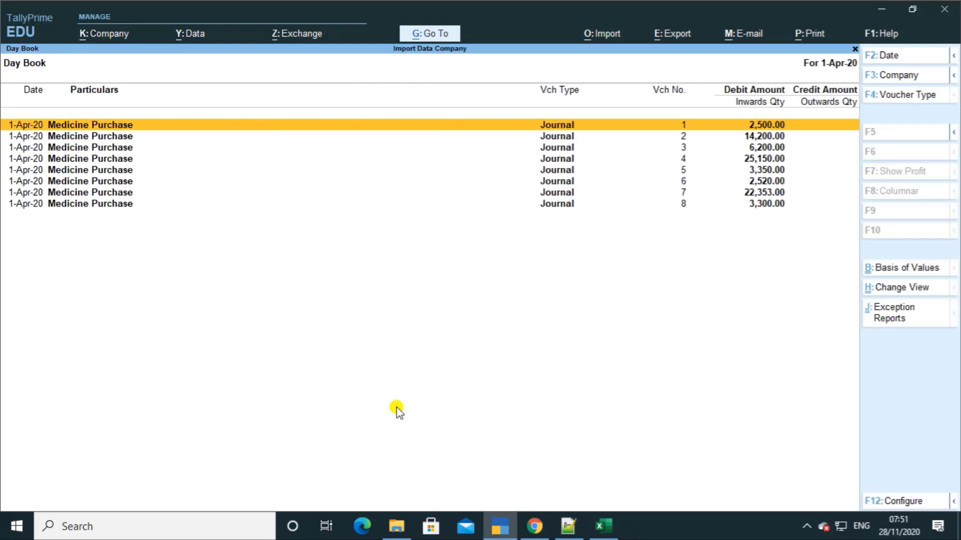
pyautogui.press('F2')
pyautogui.press('Return')
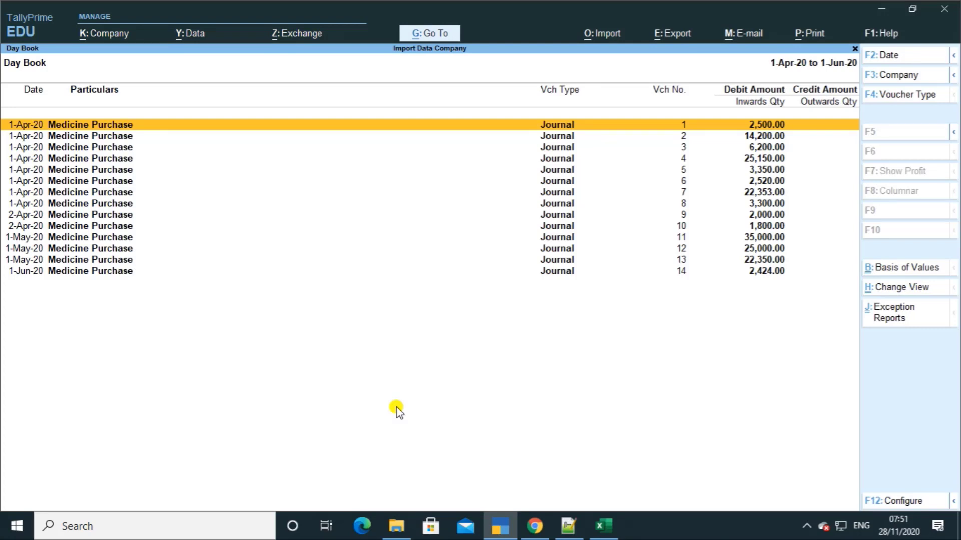
pyautogui.press('ctrl')
pyautogui.hotkey('alt', 'F5')
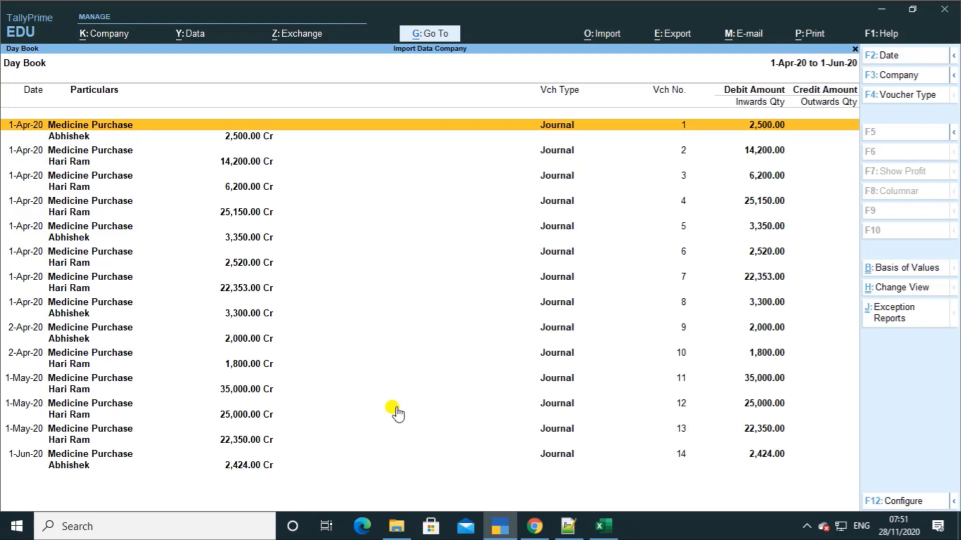
# Open journal voucher 3 from the Day Book to check its ledgers, amounts and narration, and return to the list.
pyautogui.press('Down')
pyautogui.press('Down')
pyautogui.press('Down')
pyautogui.press('Down')
pyautogui.press('Down')
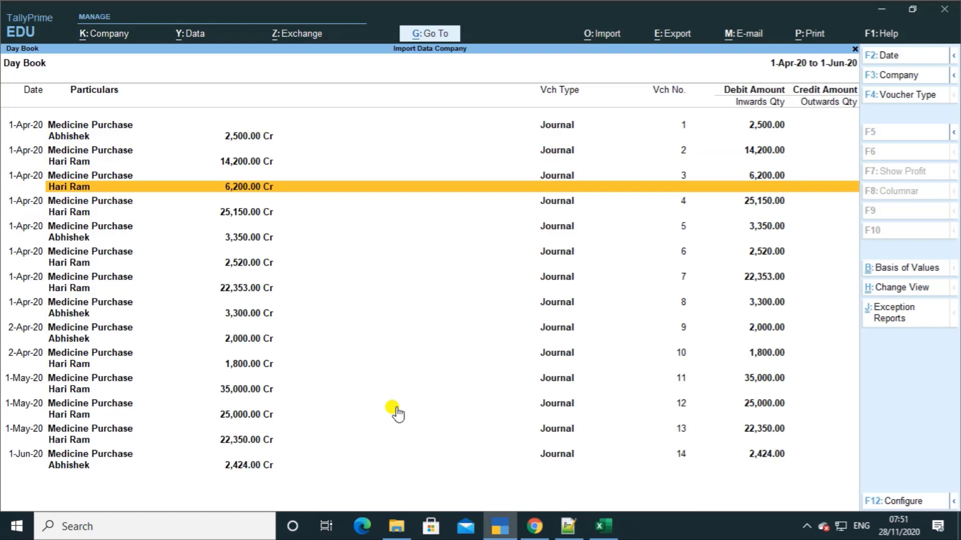
pyautogui.press('Return')
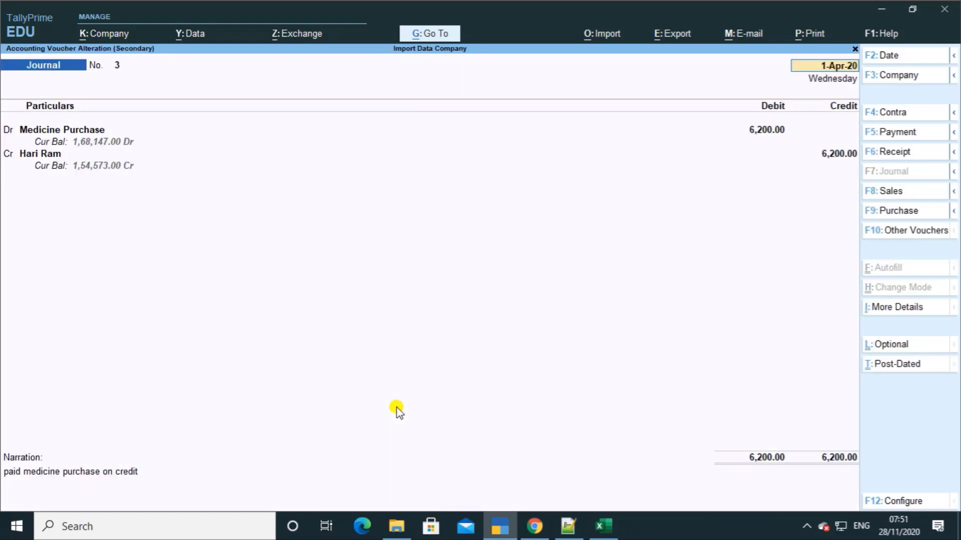
pyautogui.press('BackSpace')
pyautogui.press('Escape')
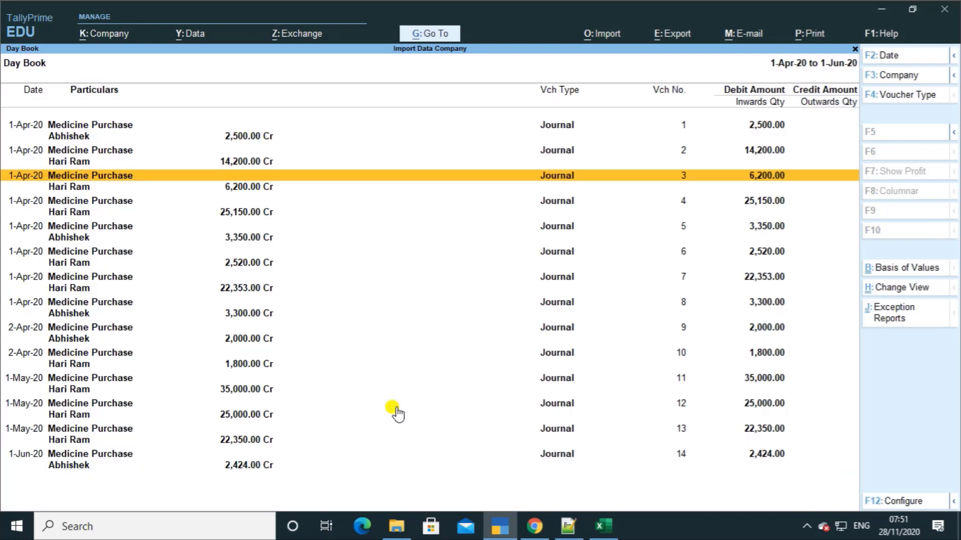
# Configure the Day Book with Show Narrations set to Yes.
pyautogui.press('F12')
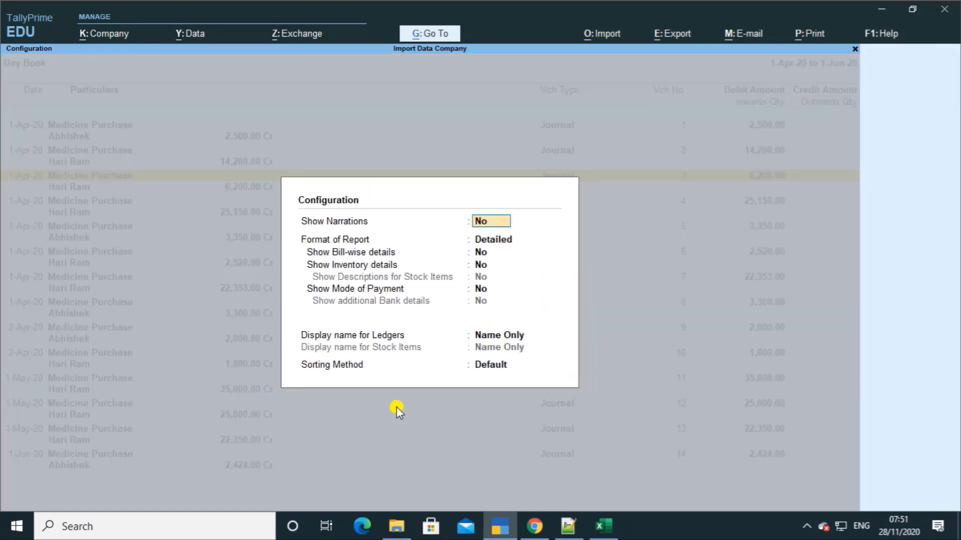
pyautogui.write('y')
pyautogui.press('Return')
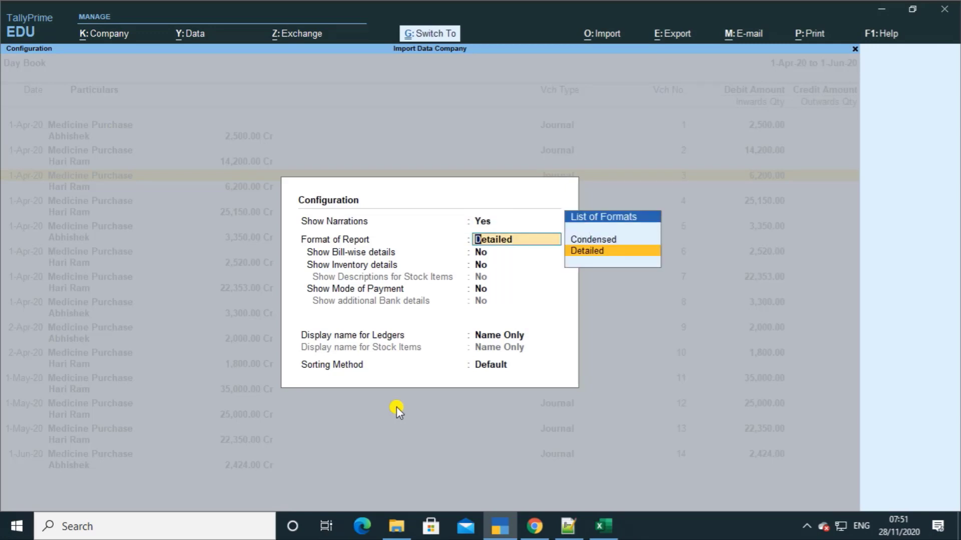
pyautogui.hotkey('ctrl', 'a')
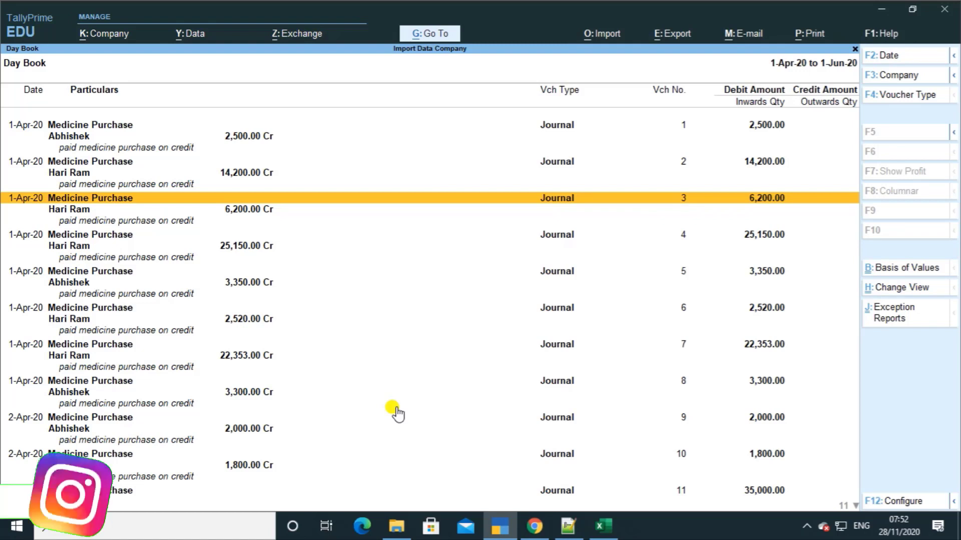
# Review the imported journal vouchers and their narrations down to voucher 14, and close the Day Book.
pyautogui.press('Down')
pyautogui.press('Down')
pyautogui.press('Down')
pyautogui.press('Down')
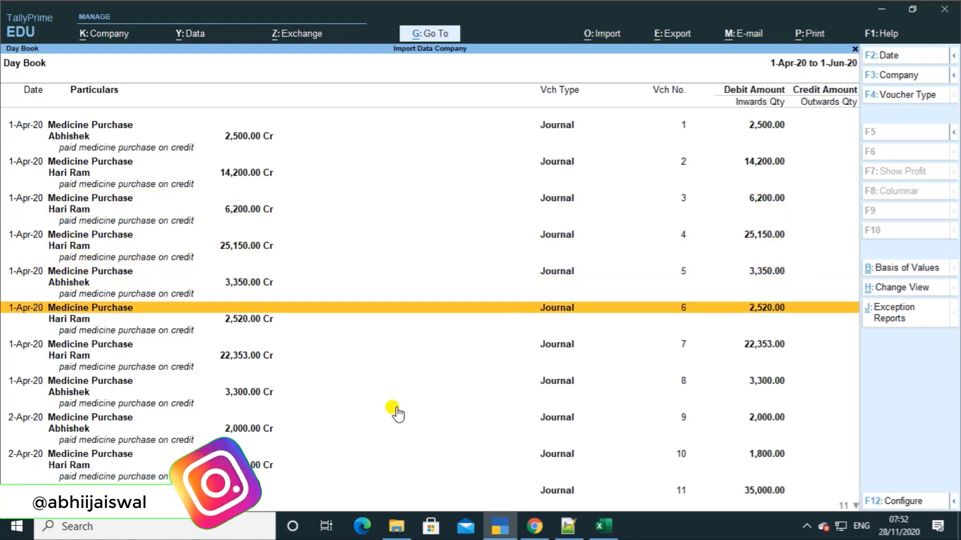
pyautogui.press('Down')
pyautogui.press('Down')
pyautogui.press('Down')
pyautogui.press('Down')
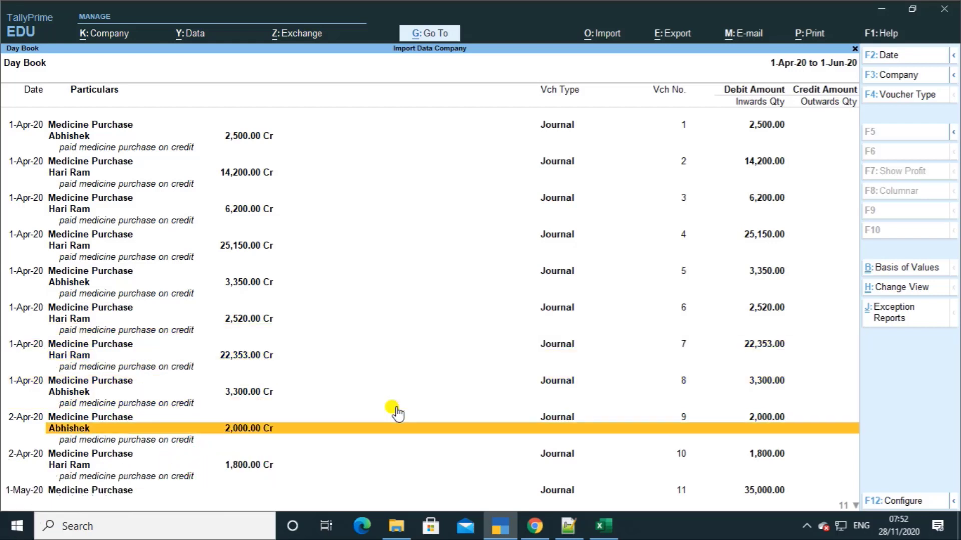
pyautogui.press('Down')
pyautogui.press('Down')
pyautogui.press('Down')
pyautogui.press('Down')
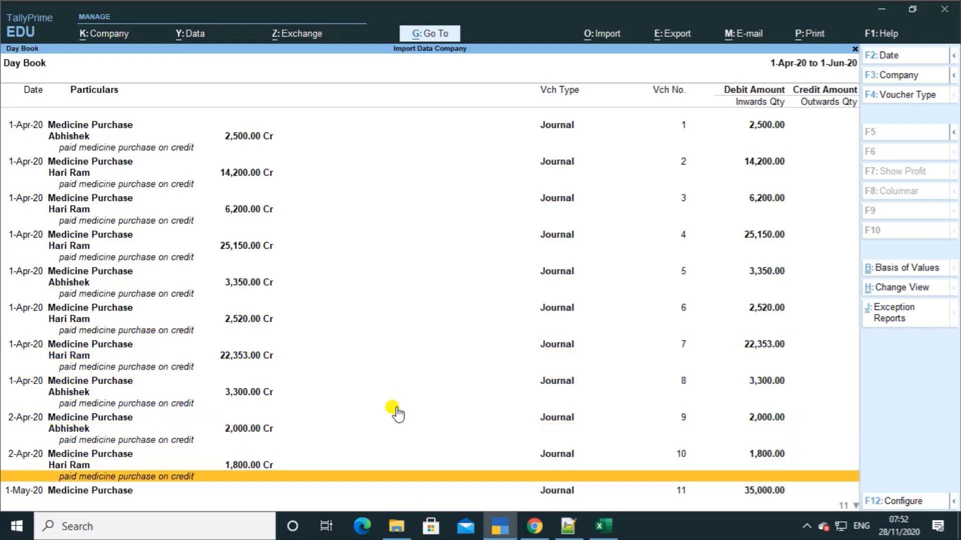
pyautogui.press('Down')
pyautogui.press('Down')
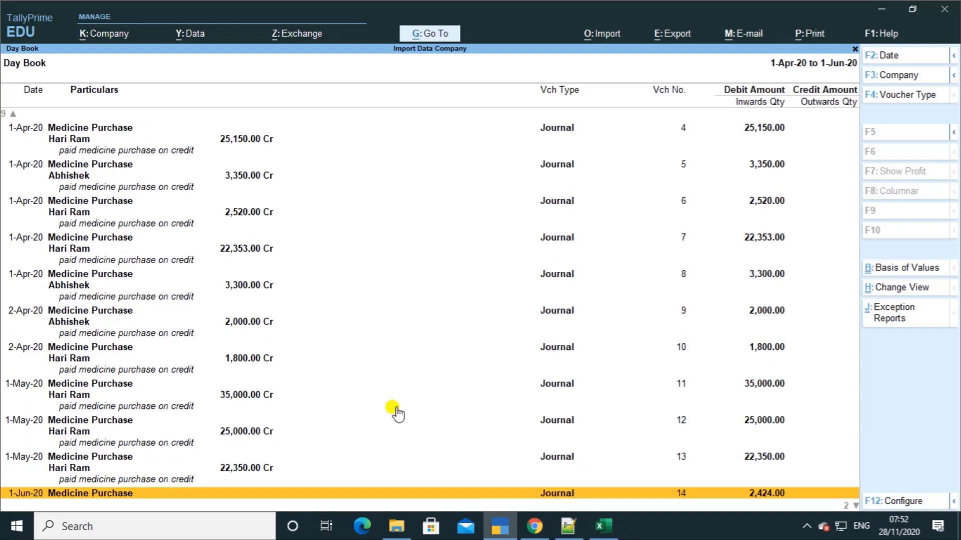
pyautogui.press('Escape')
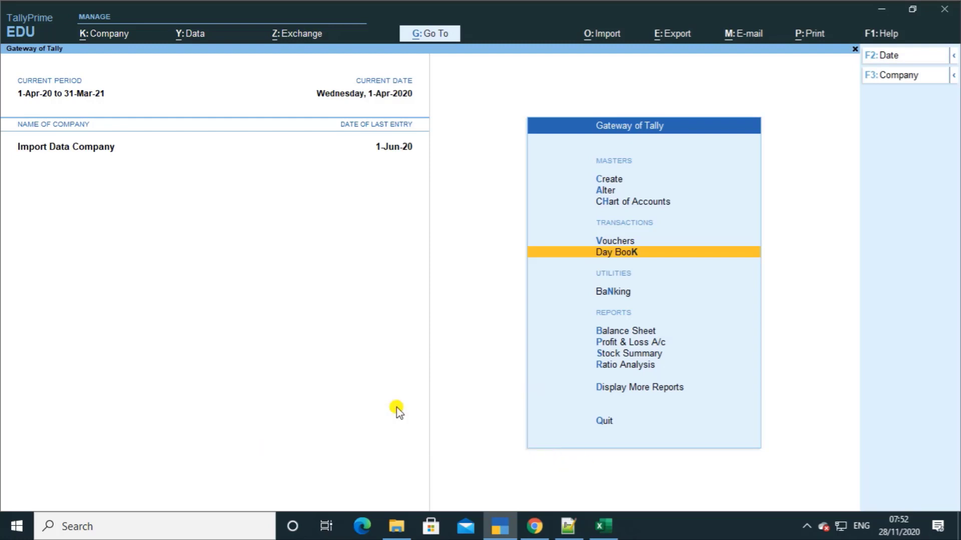
# Switch to Notepad++ and review the envelope structure and voucher rows of abc.xml.
pyautogui.click(569, 526)
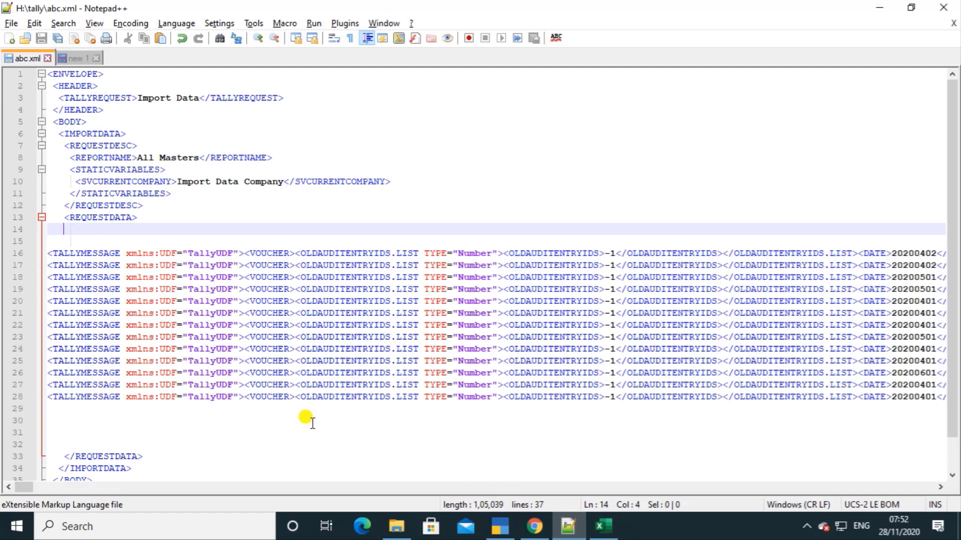
pyautogui.scroll(-1, 295, 450)
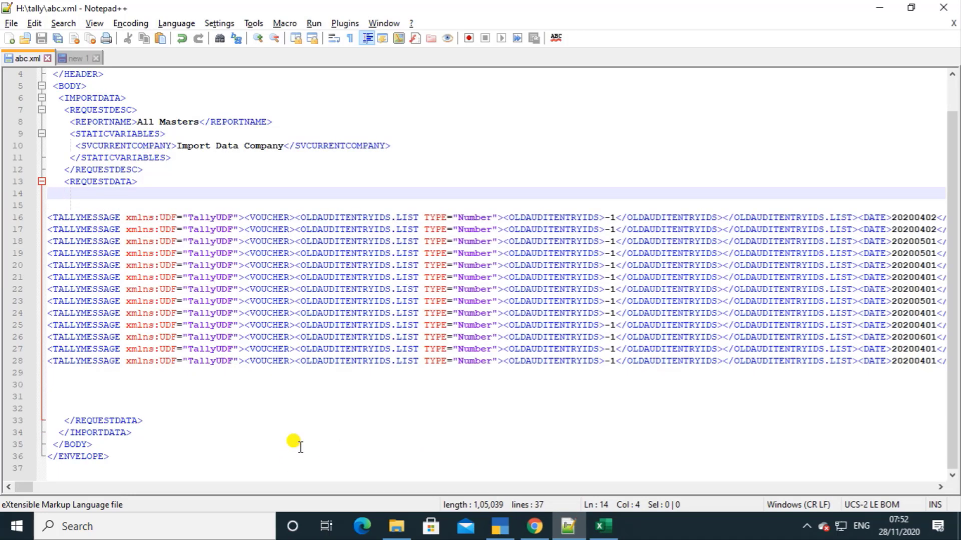
pyautogui.scroll(1, 296, 445)
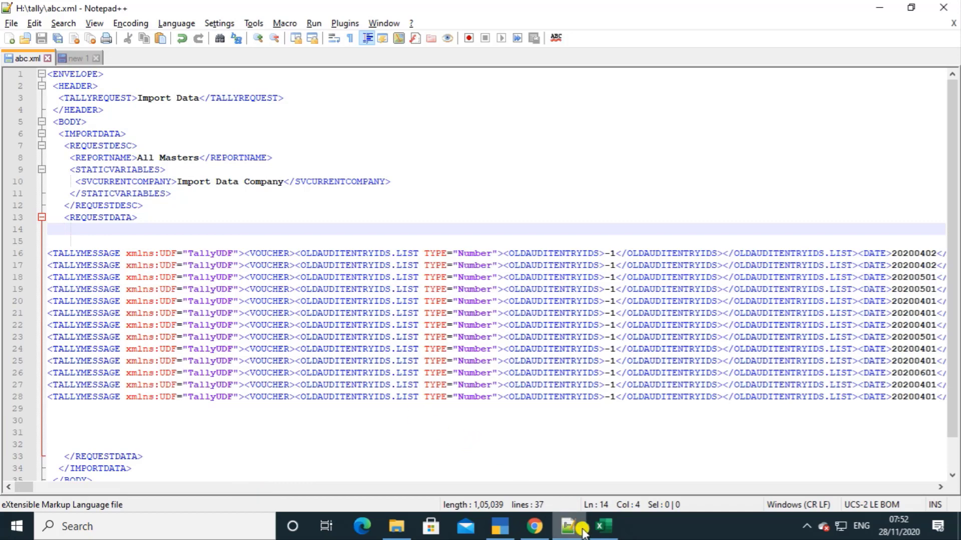
# Switch to Excel and review the Sheet2 data columns from DATE through the credit AMOUNT in column P.
pyautogui.click(604, 526)
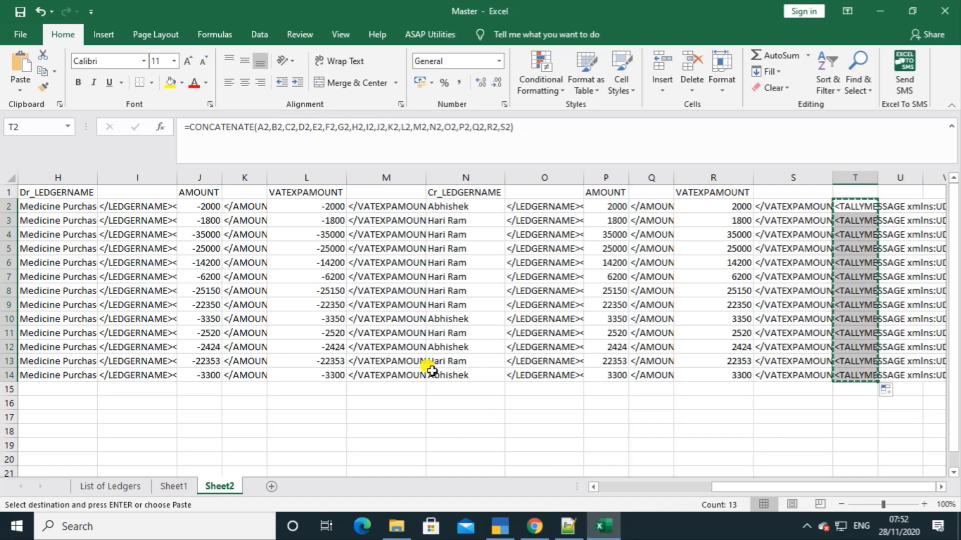
pyautogui.moveTo(721, 486); pyautogui.dragTo(571, 483)
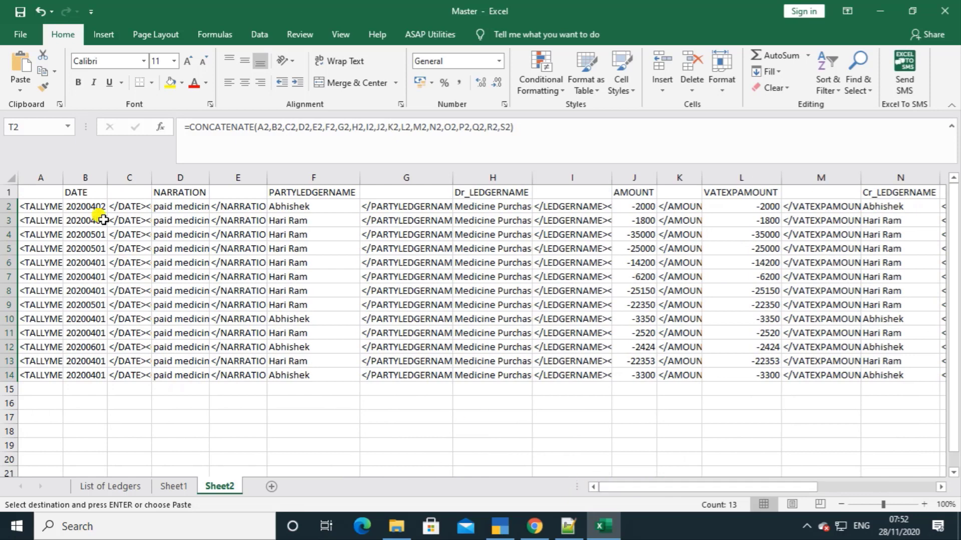
pyautogui.click(86, 191)
pyautogui.click(180, 192)
pyautogui.click(294, 195)
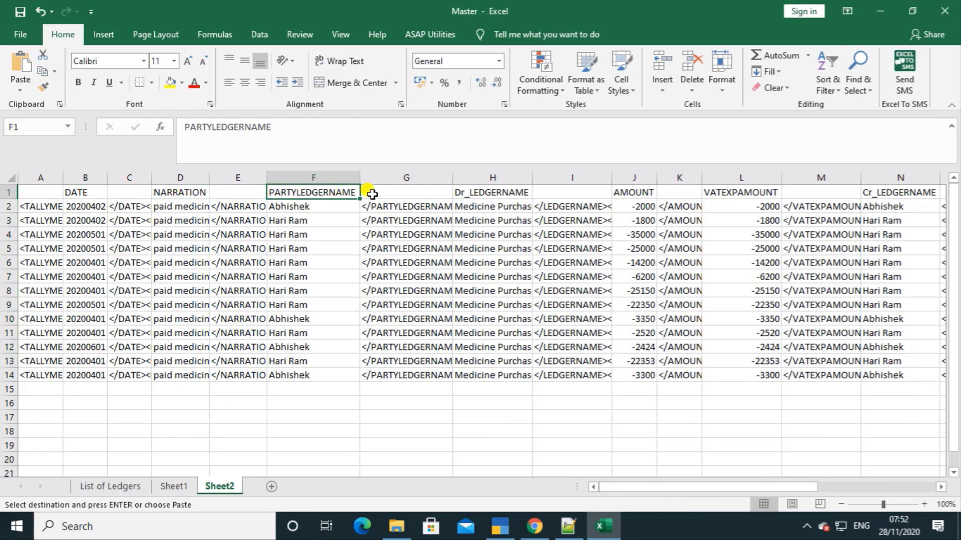
pyautogui.click(508, 192)
pyautogui.click(634, 191)
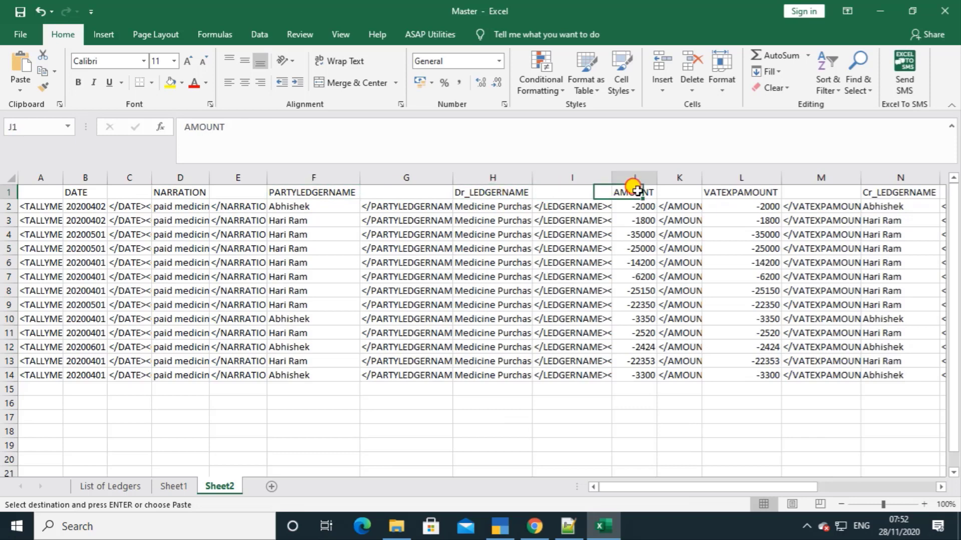
pyautogui.click(721, 192)
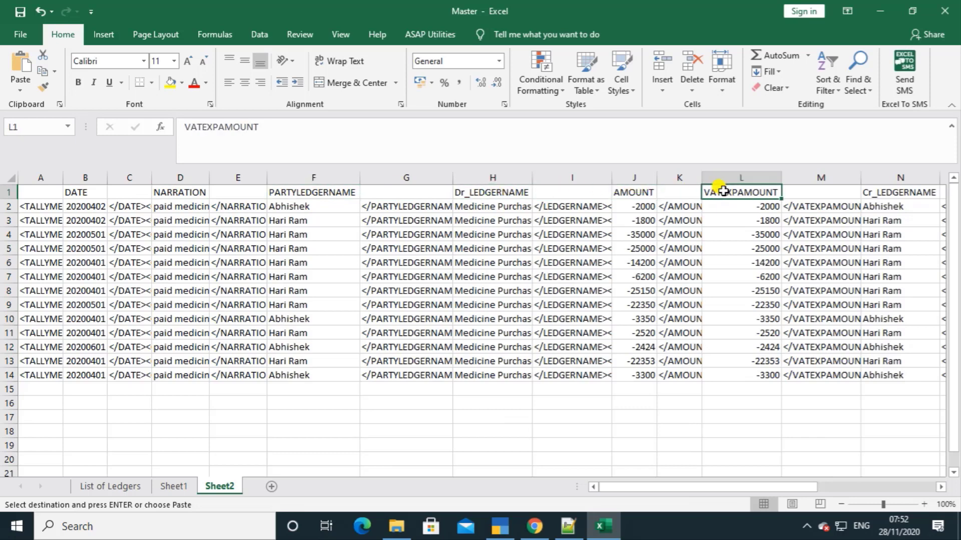
pyautogui.click(880, 195)
pyautogui.moveTo(691, 487); pyautogui.dragTo(788, 488)
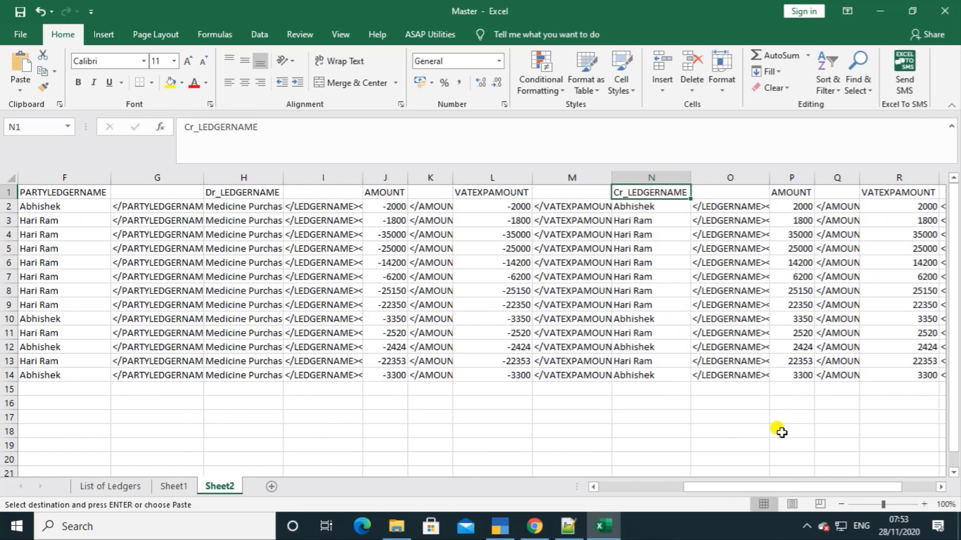
pyautogui.click(799, 195)
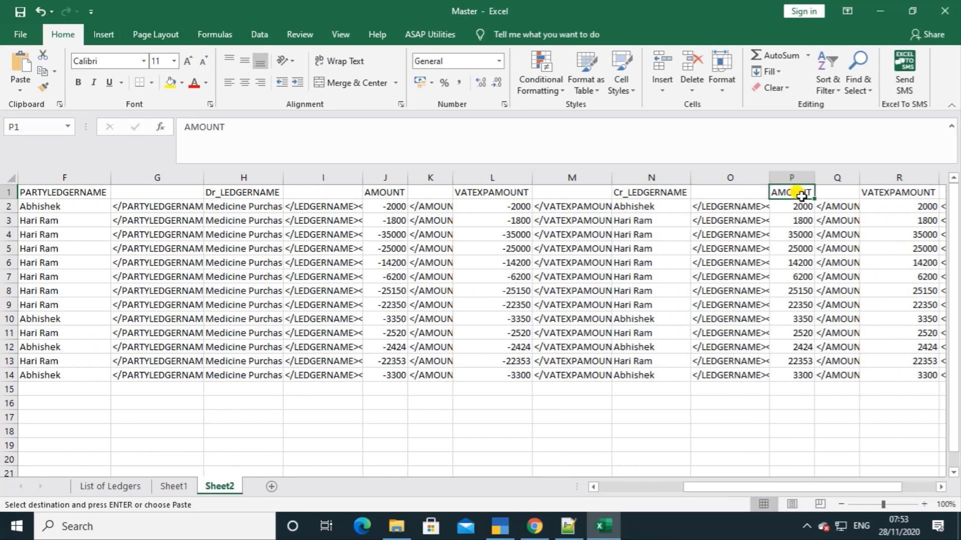